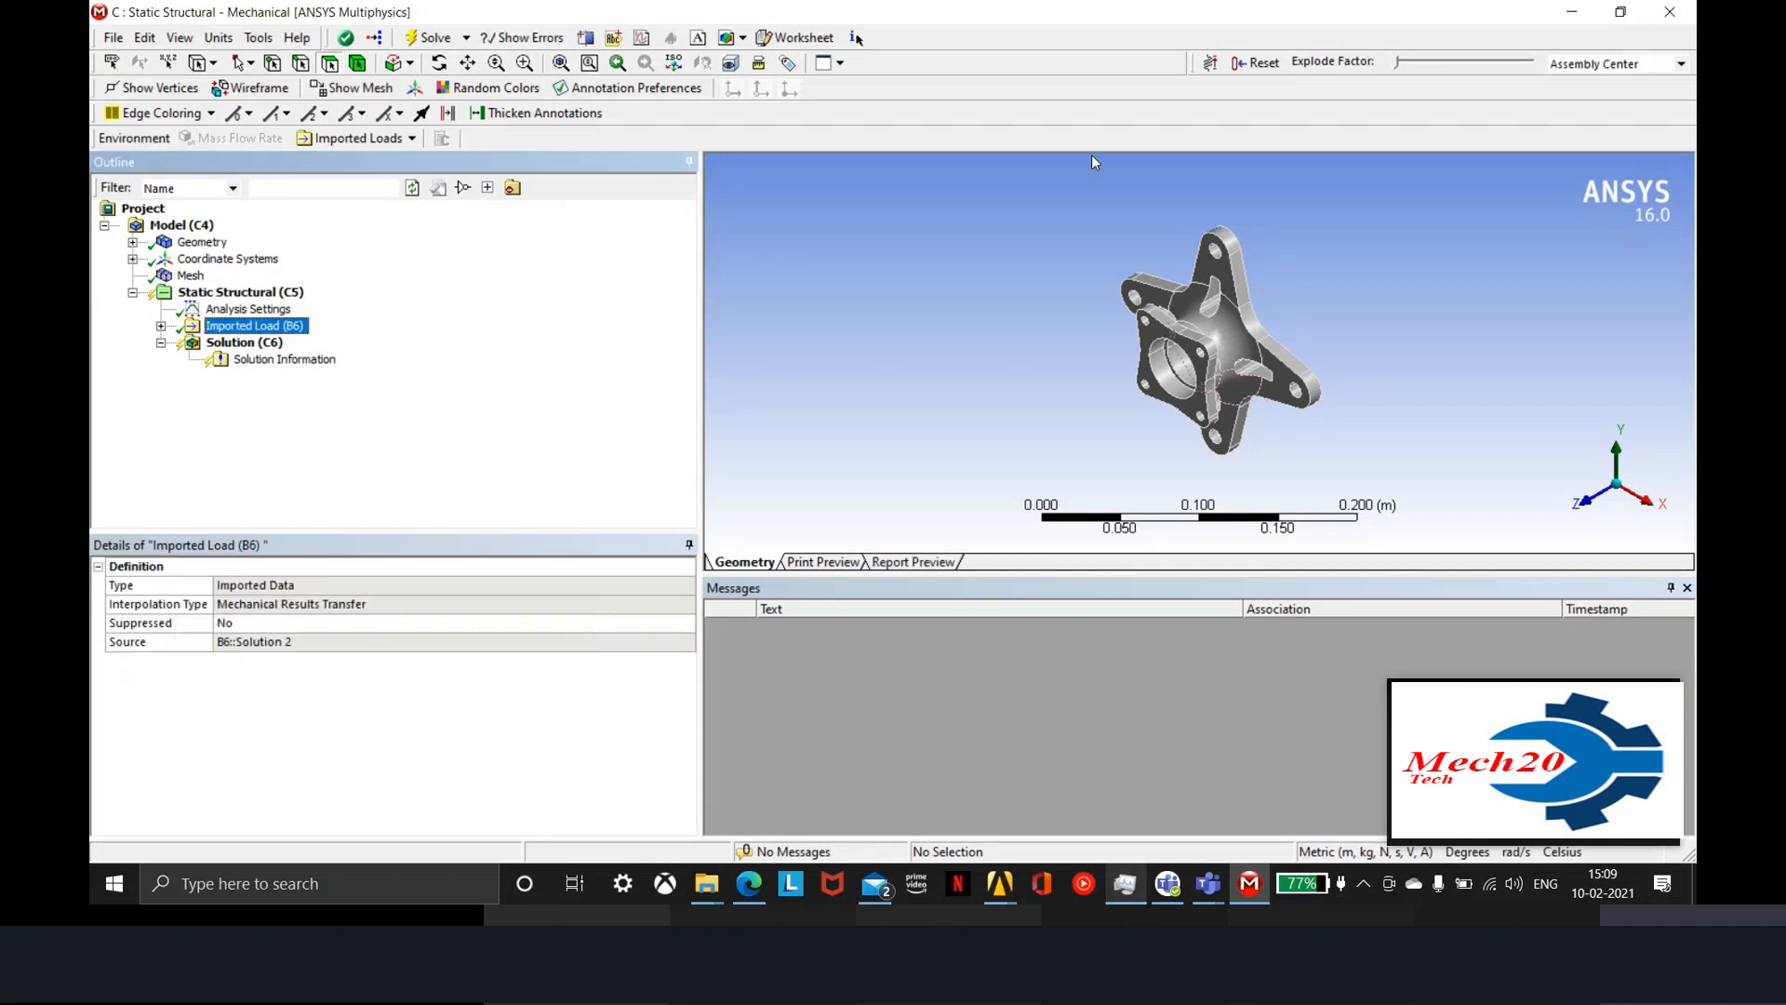
Add a fixed support to the static structural analysis and select both faces of the small flange's upper-left bolt hole
left_click(279, 292)
right_click(293, 297)
mouse_move(419, 316)
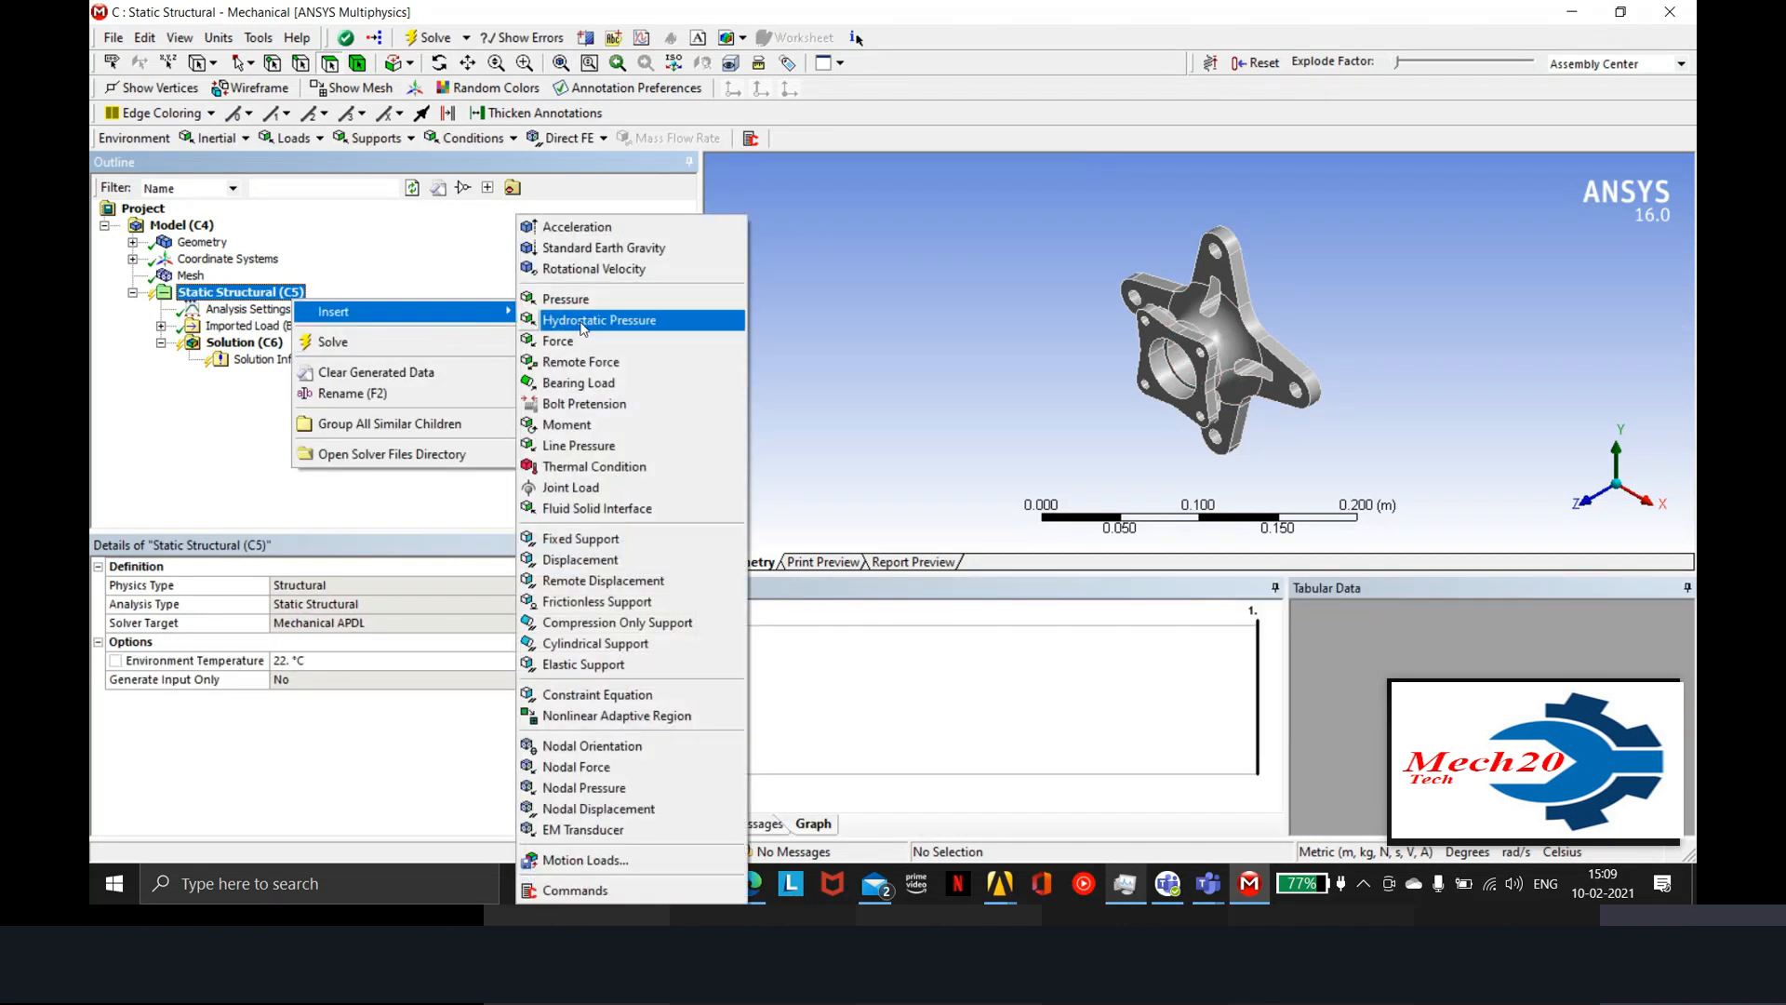
left_click(612, 538)
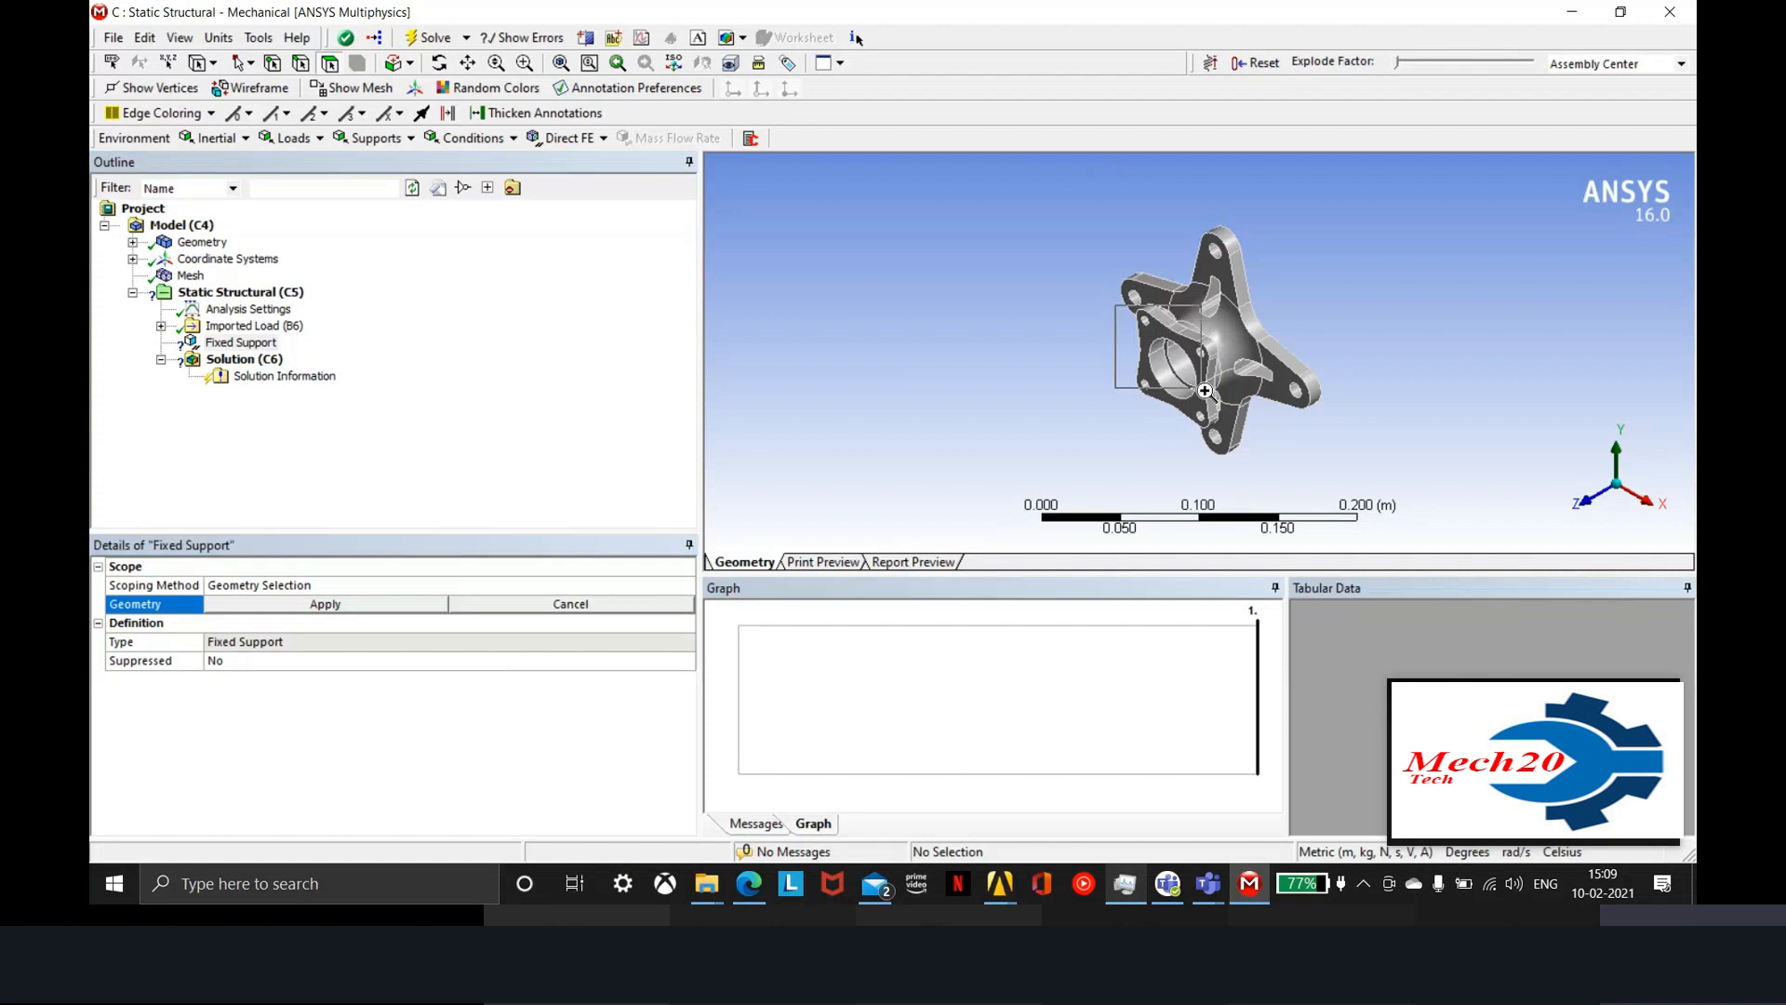
scroll(1237, 437, "up", 5)
left_click(1096, 205)
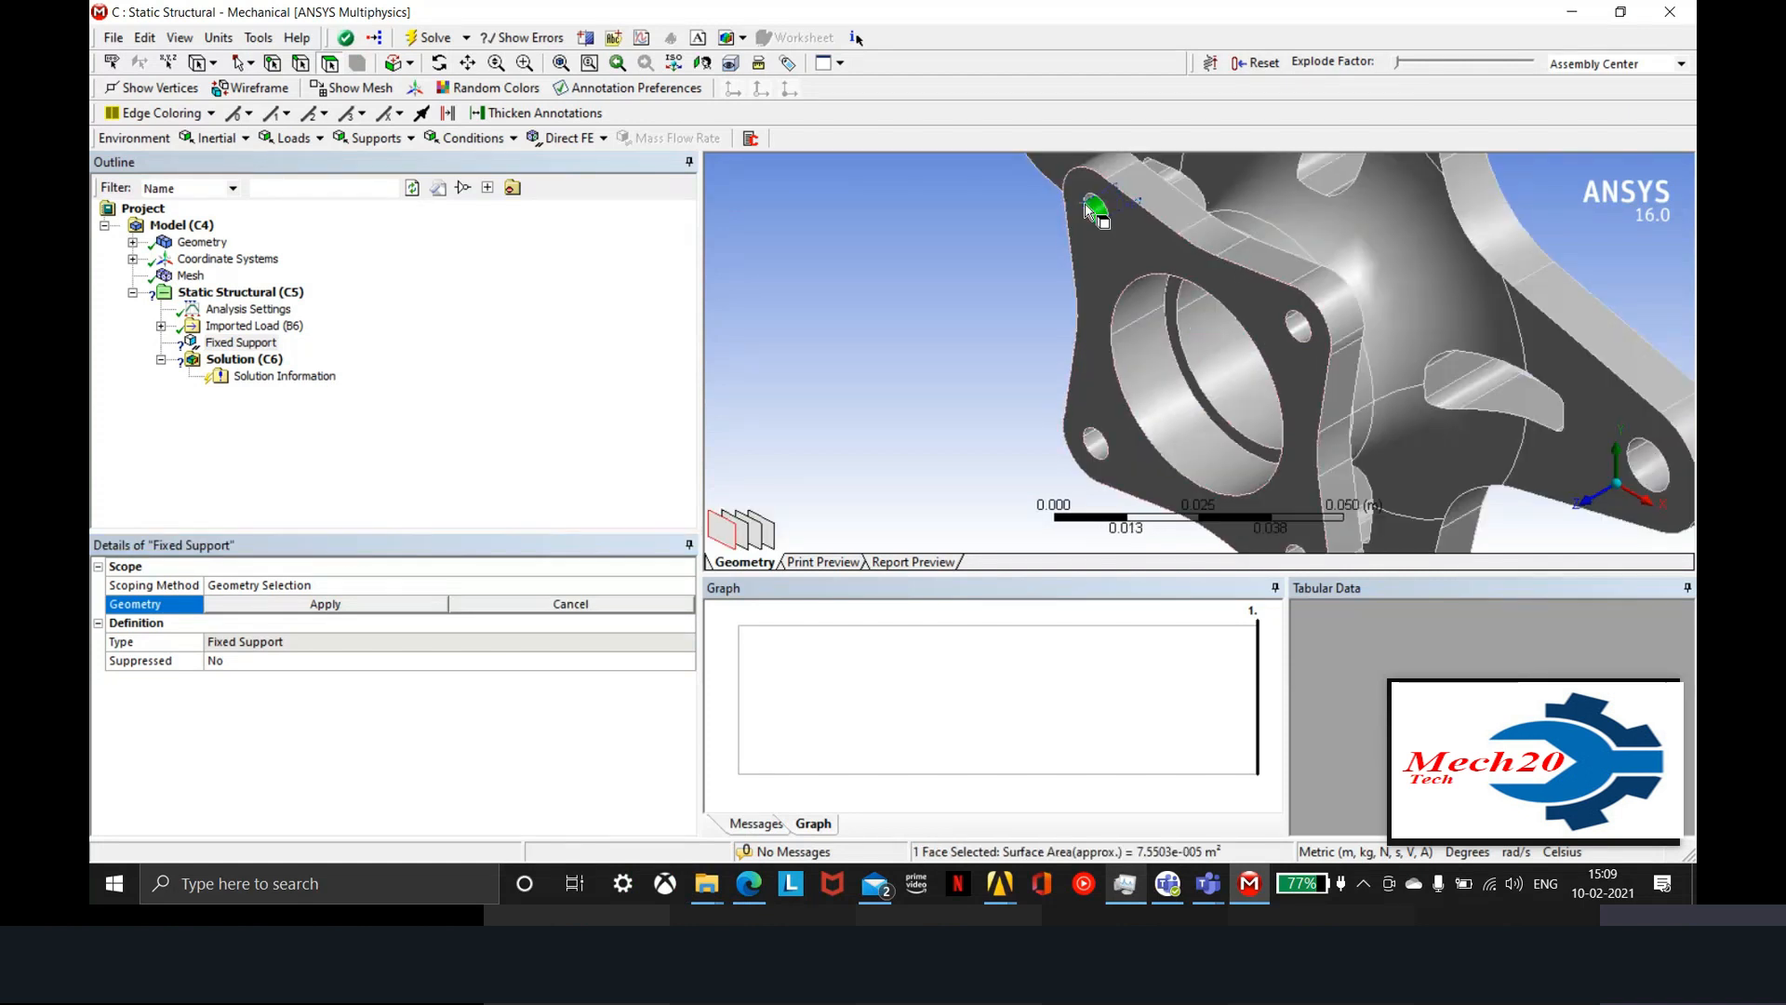
scroll(1097, 209, "up", 5)
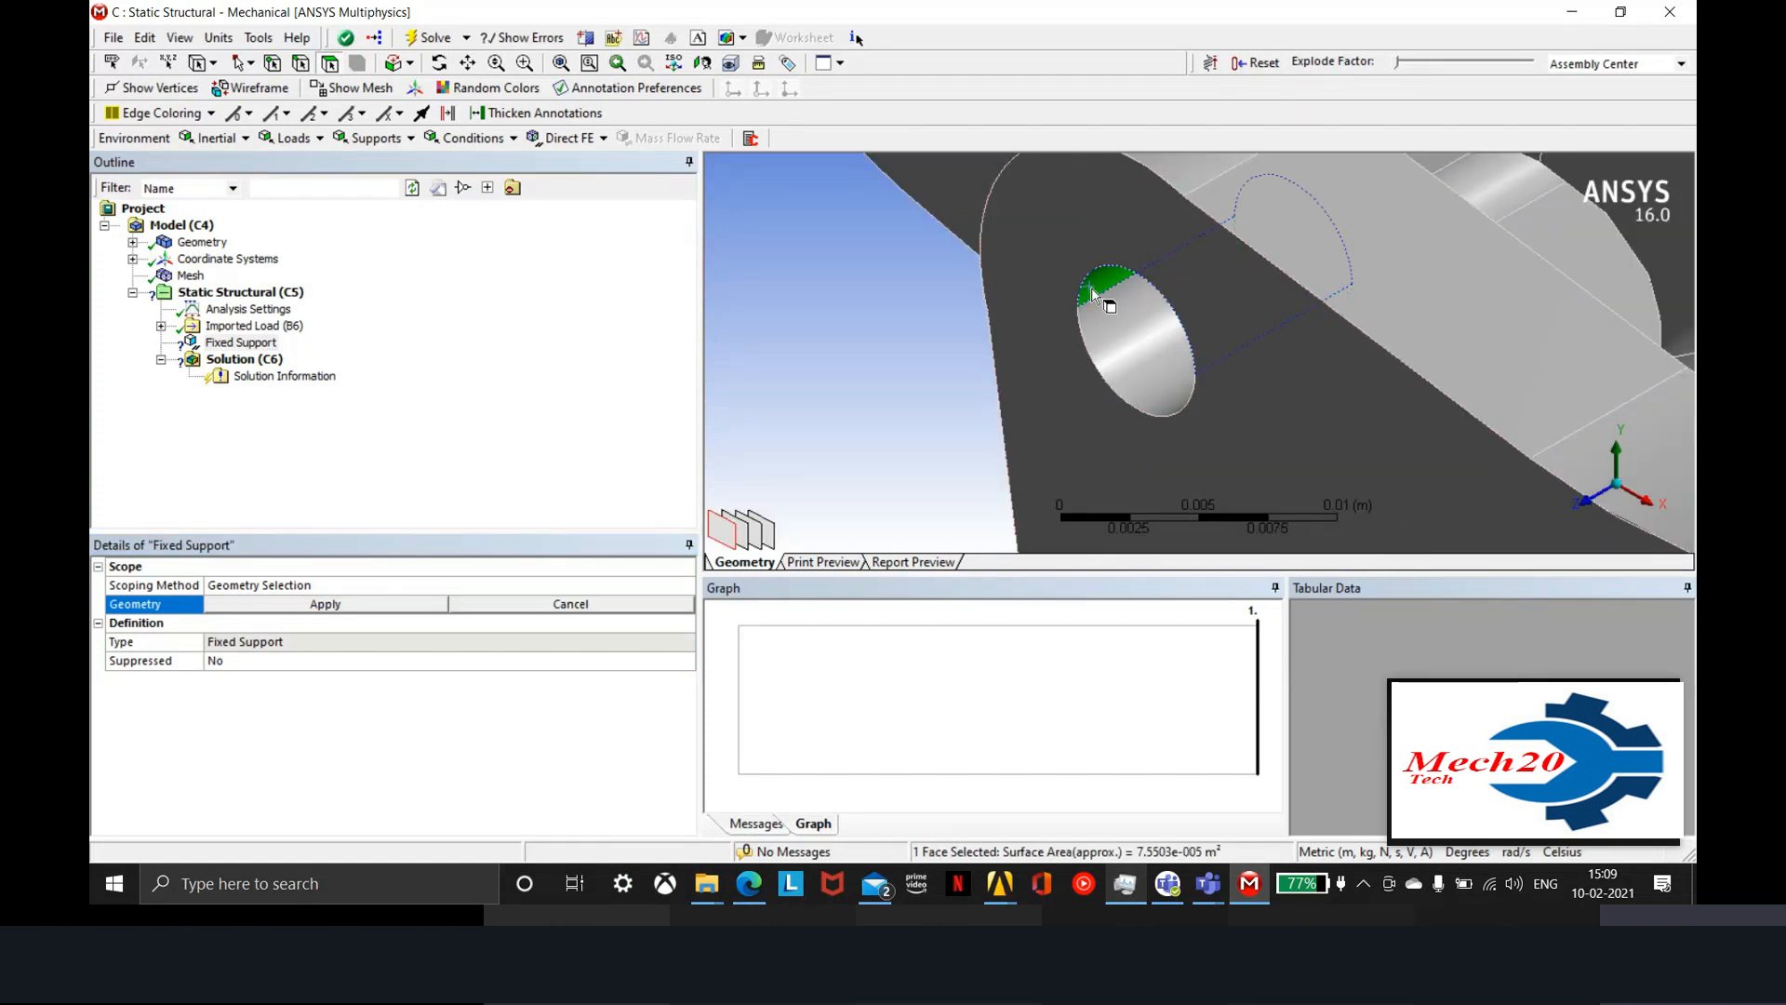
scroll(1368, 362, "down", 4)
left_click(1183, 350, "ctrl")
scroll(1187, 352, "down", 3)
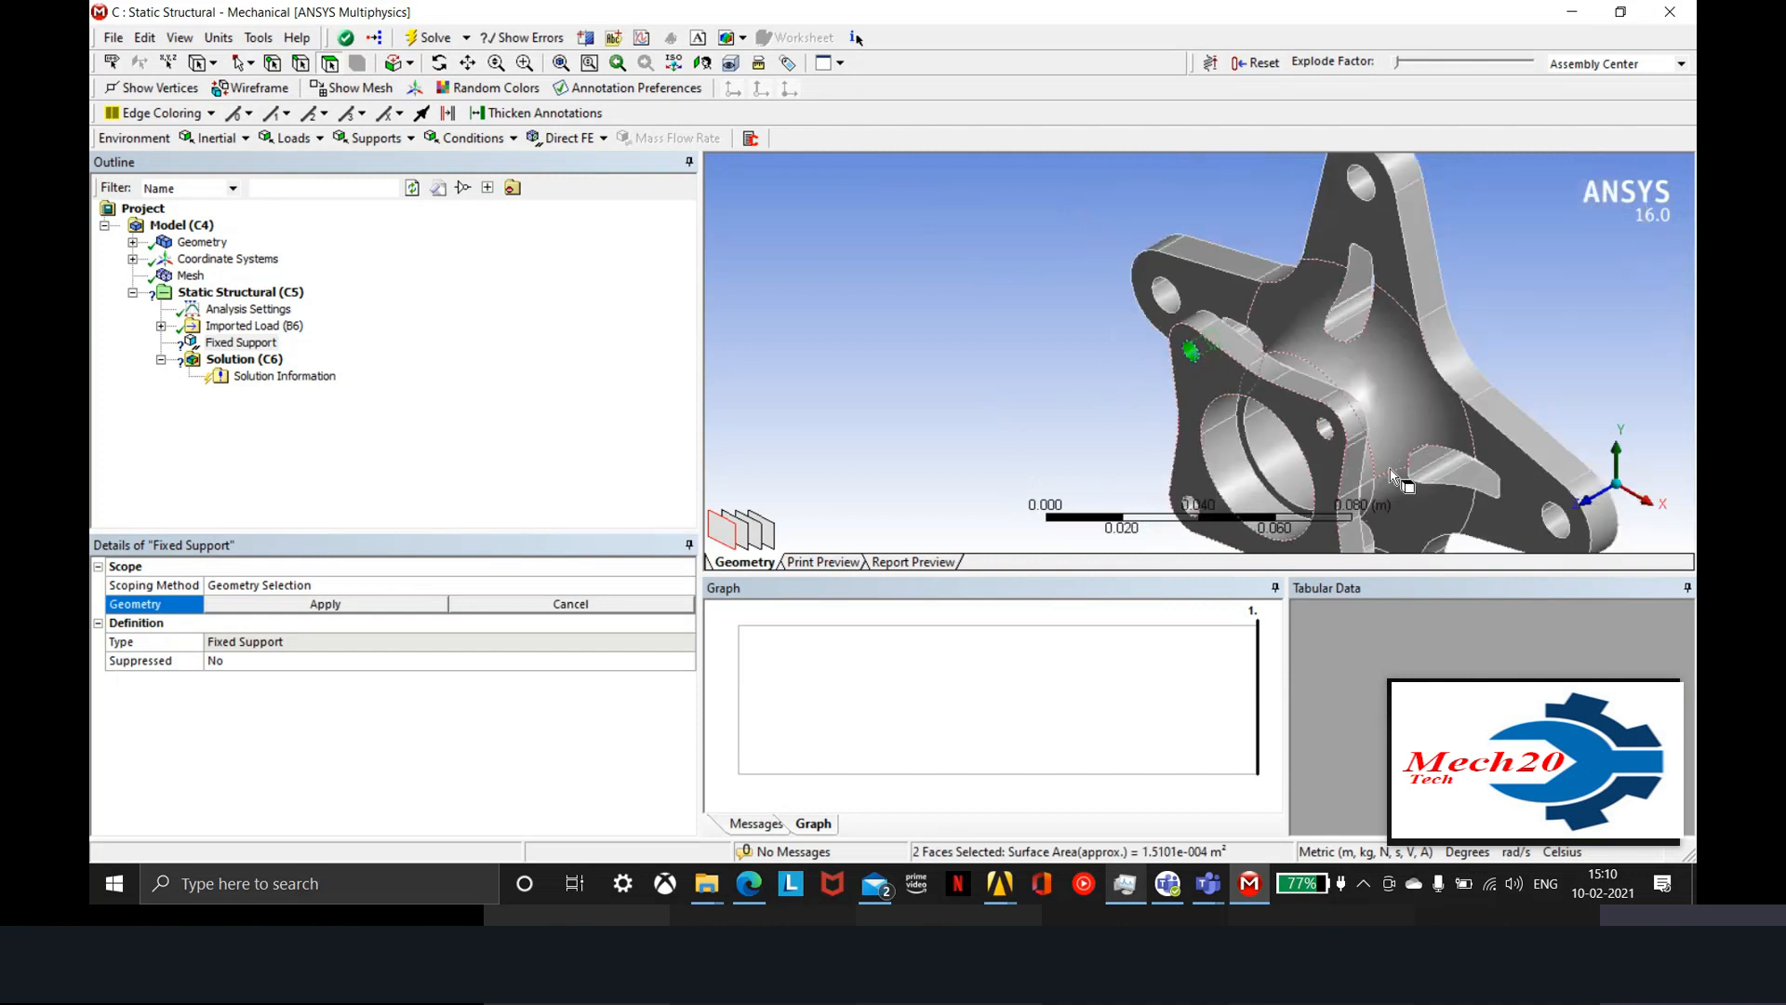
Add the faces of the small flange's other three bolt holes to the selection and apply all eight as the support geometry
right_click_drag(1359, 454, 1375, 474)
left_click_drag(1127, 268, 1120, 333, "ctrl")
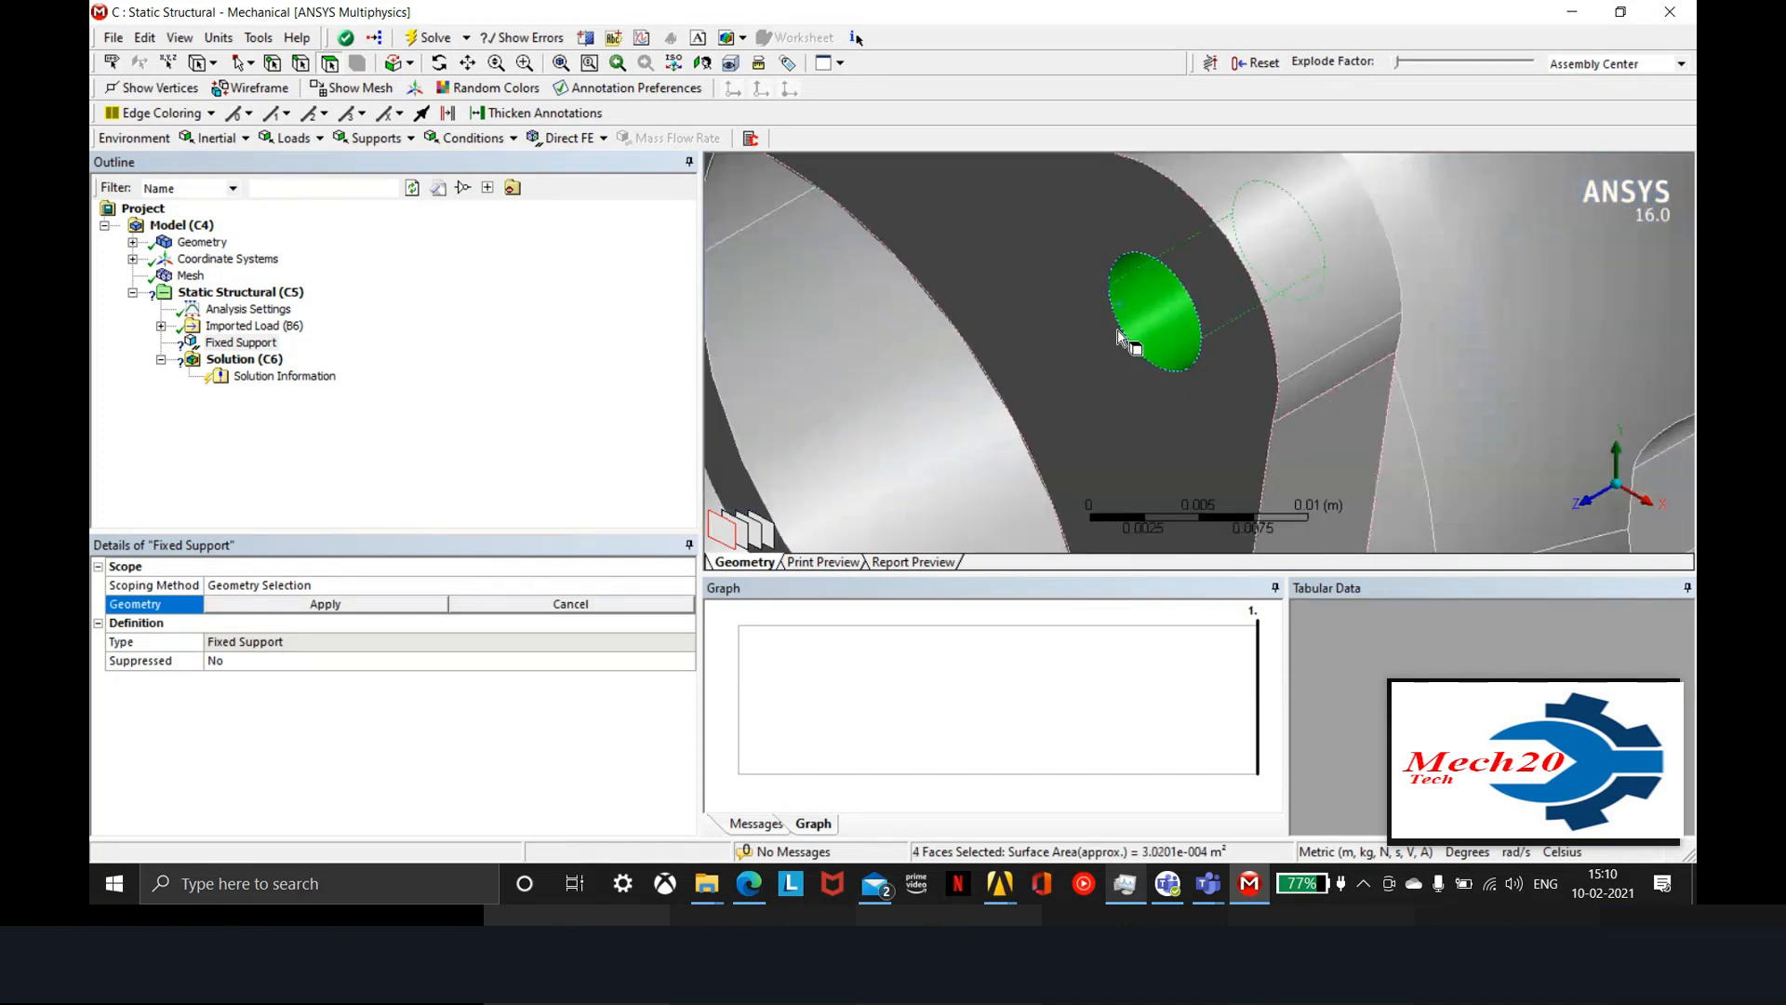
scroll(1098, 354, "down", 4)
right_click_drag(984, 421, 1014, 484)
left_click_drag(1118, 306, 1126, 332, "ctrl")
scroll(1127, 337, "down", 5)
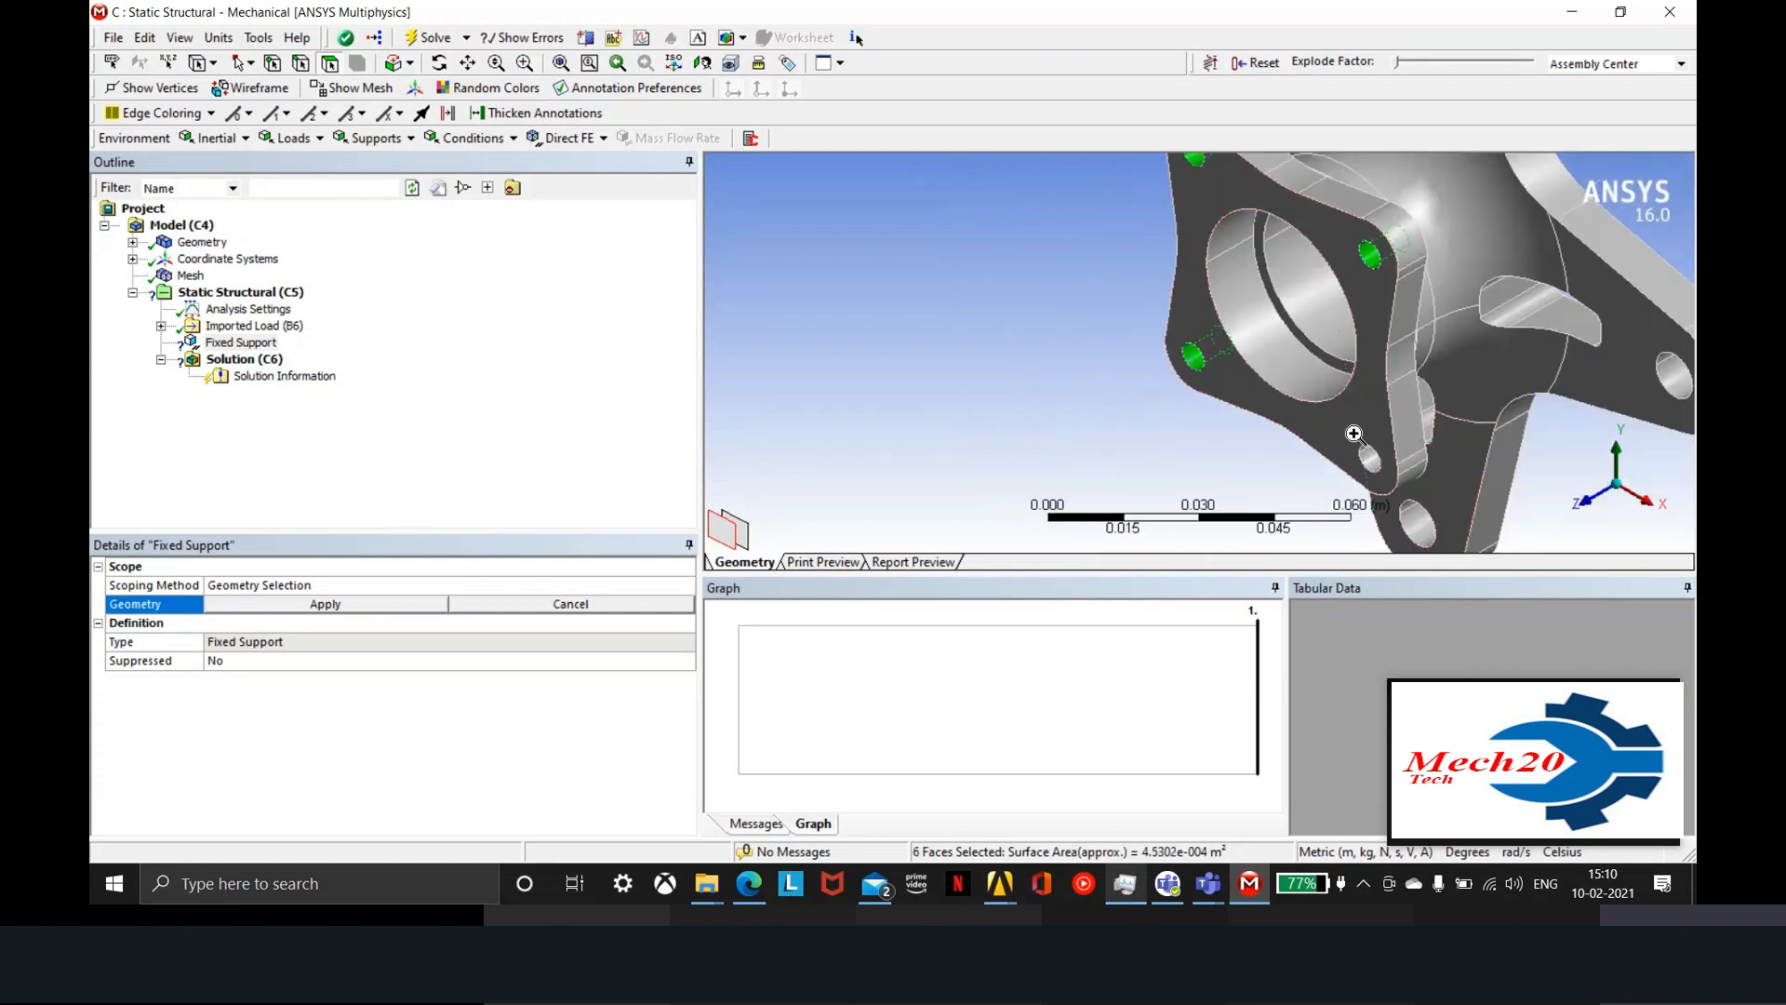
right_click_drag(1360, 439, 1393, 468)
left_click_drag(1150, 244, 1158, 309, "ctrl")
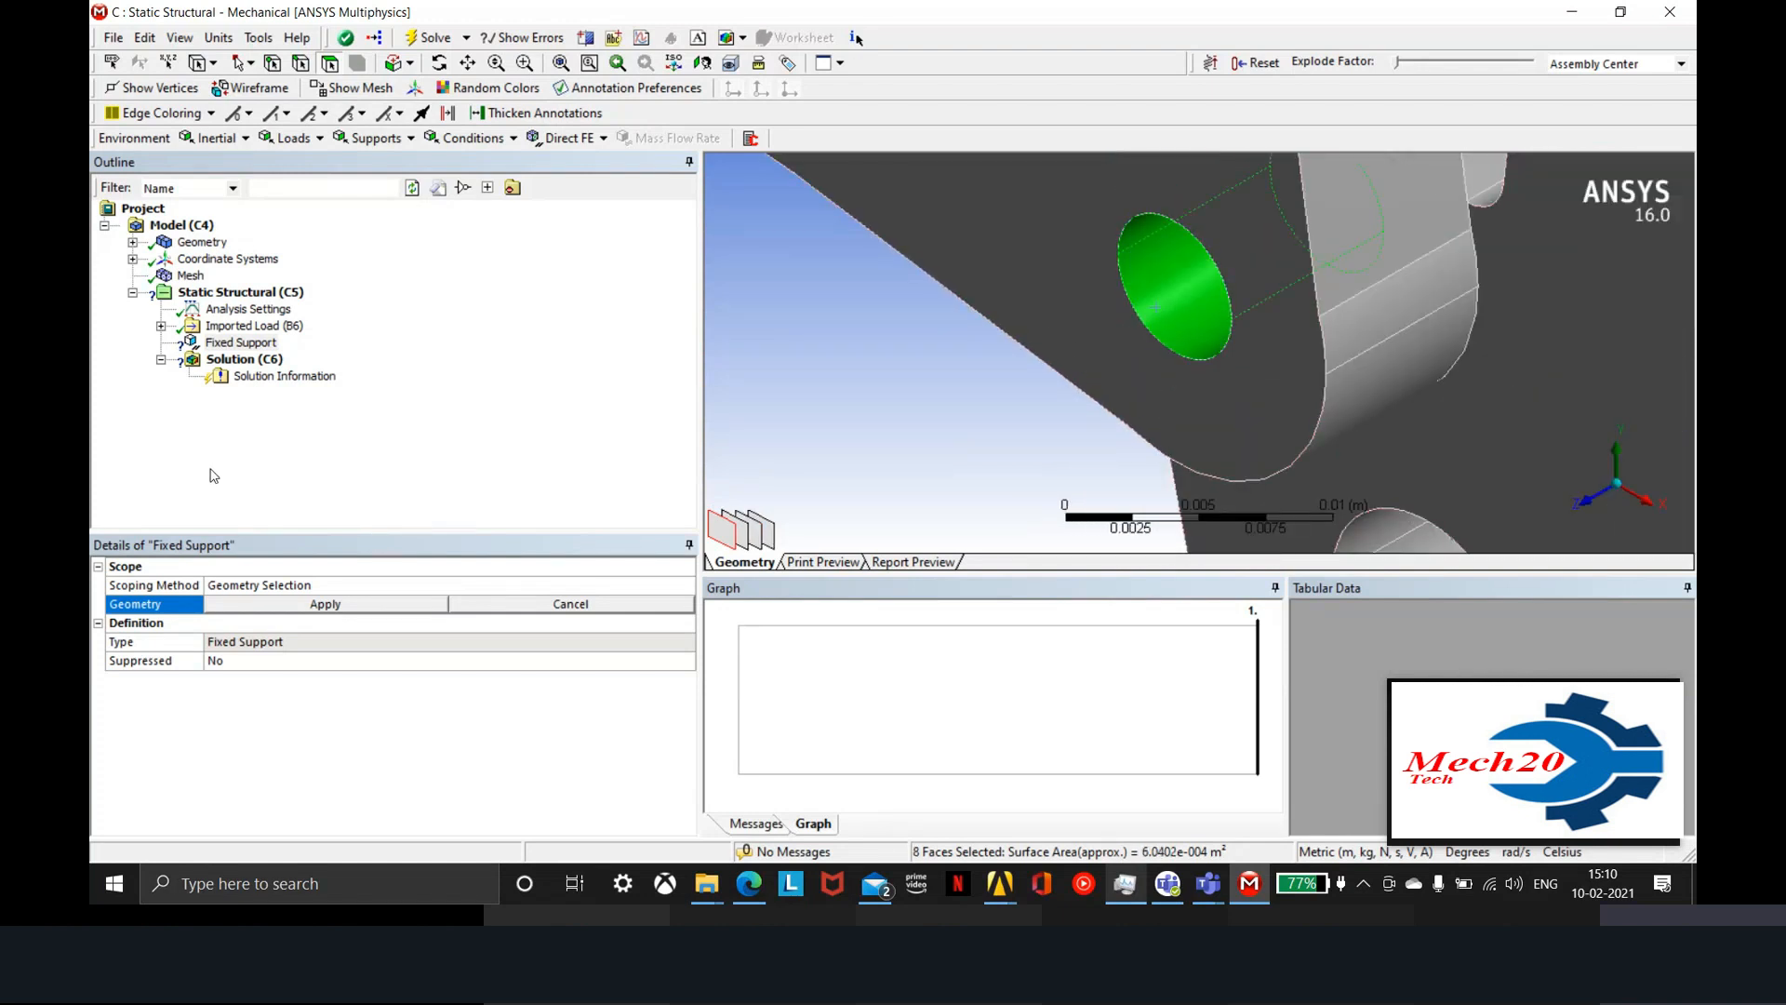
left_click(409, 606)
Insert a force on the hole face at the end of the hub's right-hand arm (+X side)
scroll(1210, 267, "down", 5)
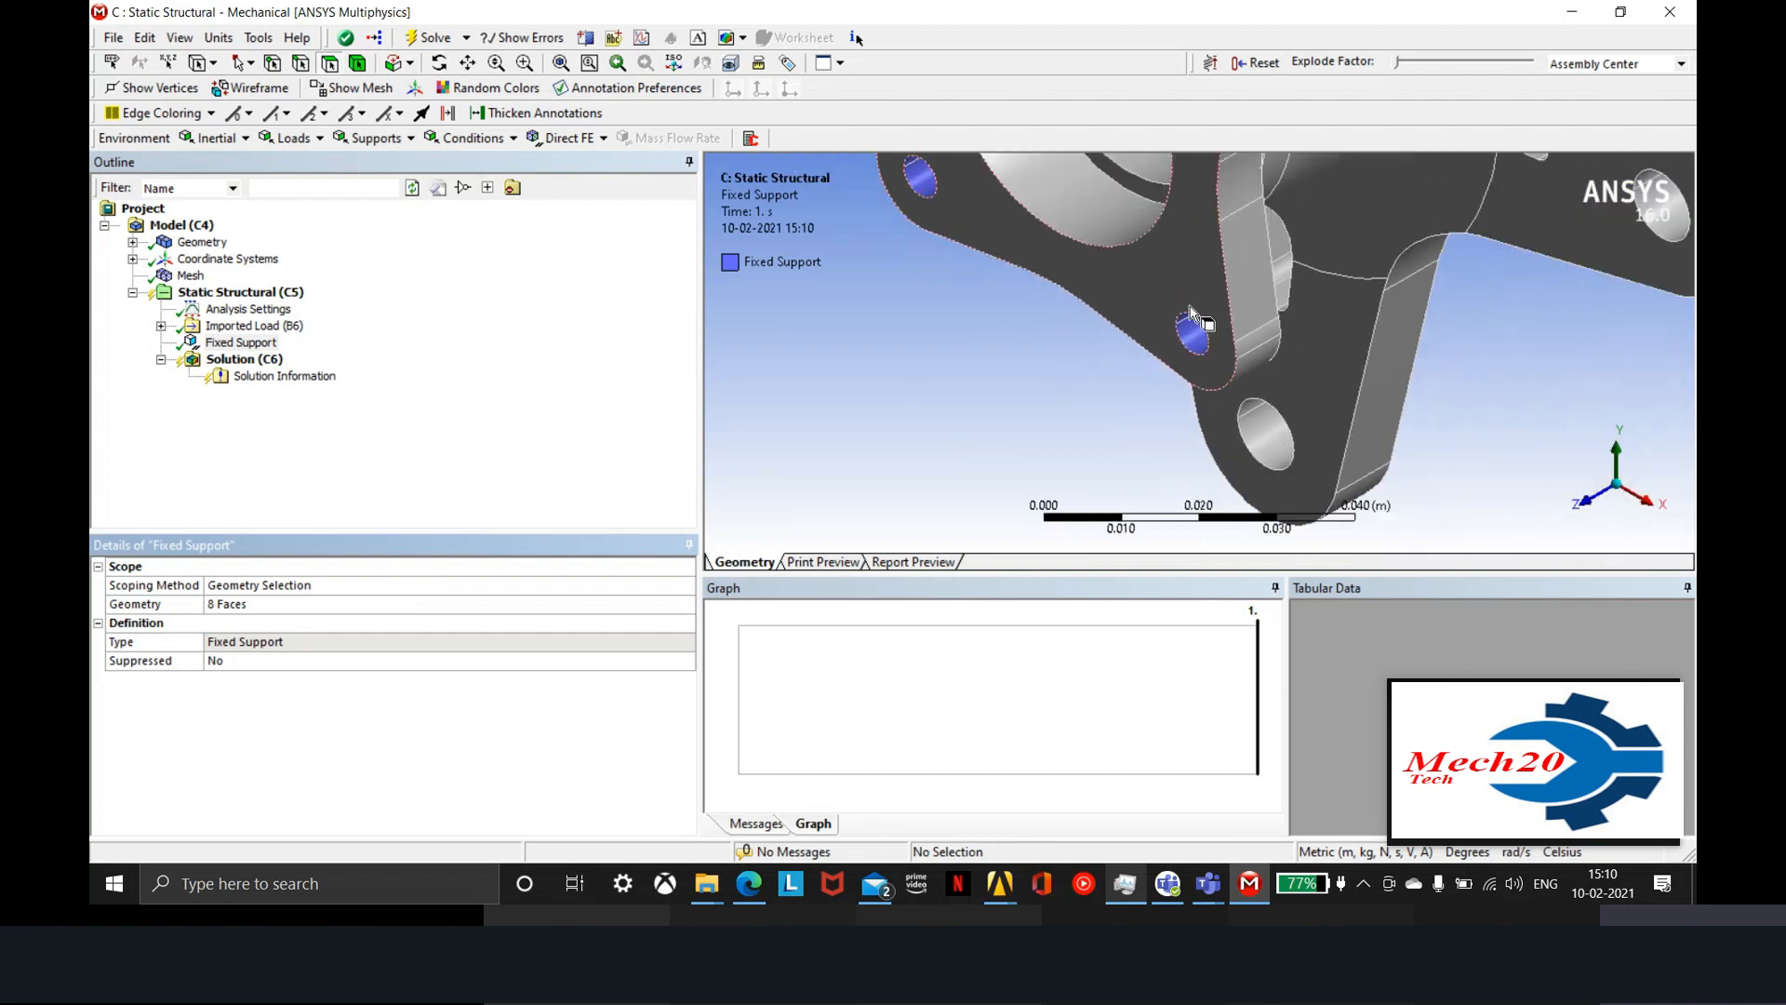
scroll(1209, 267, "down", 2)
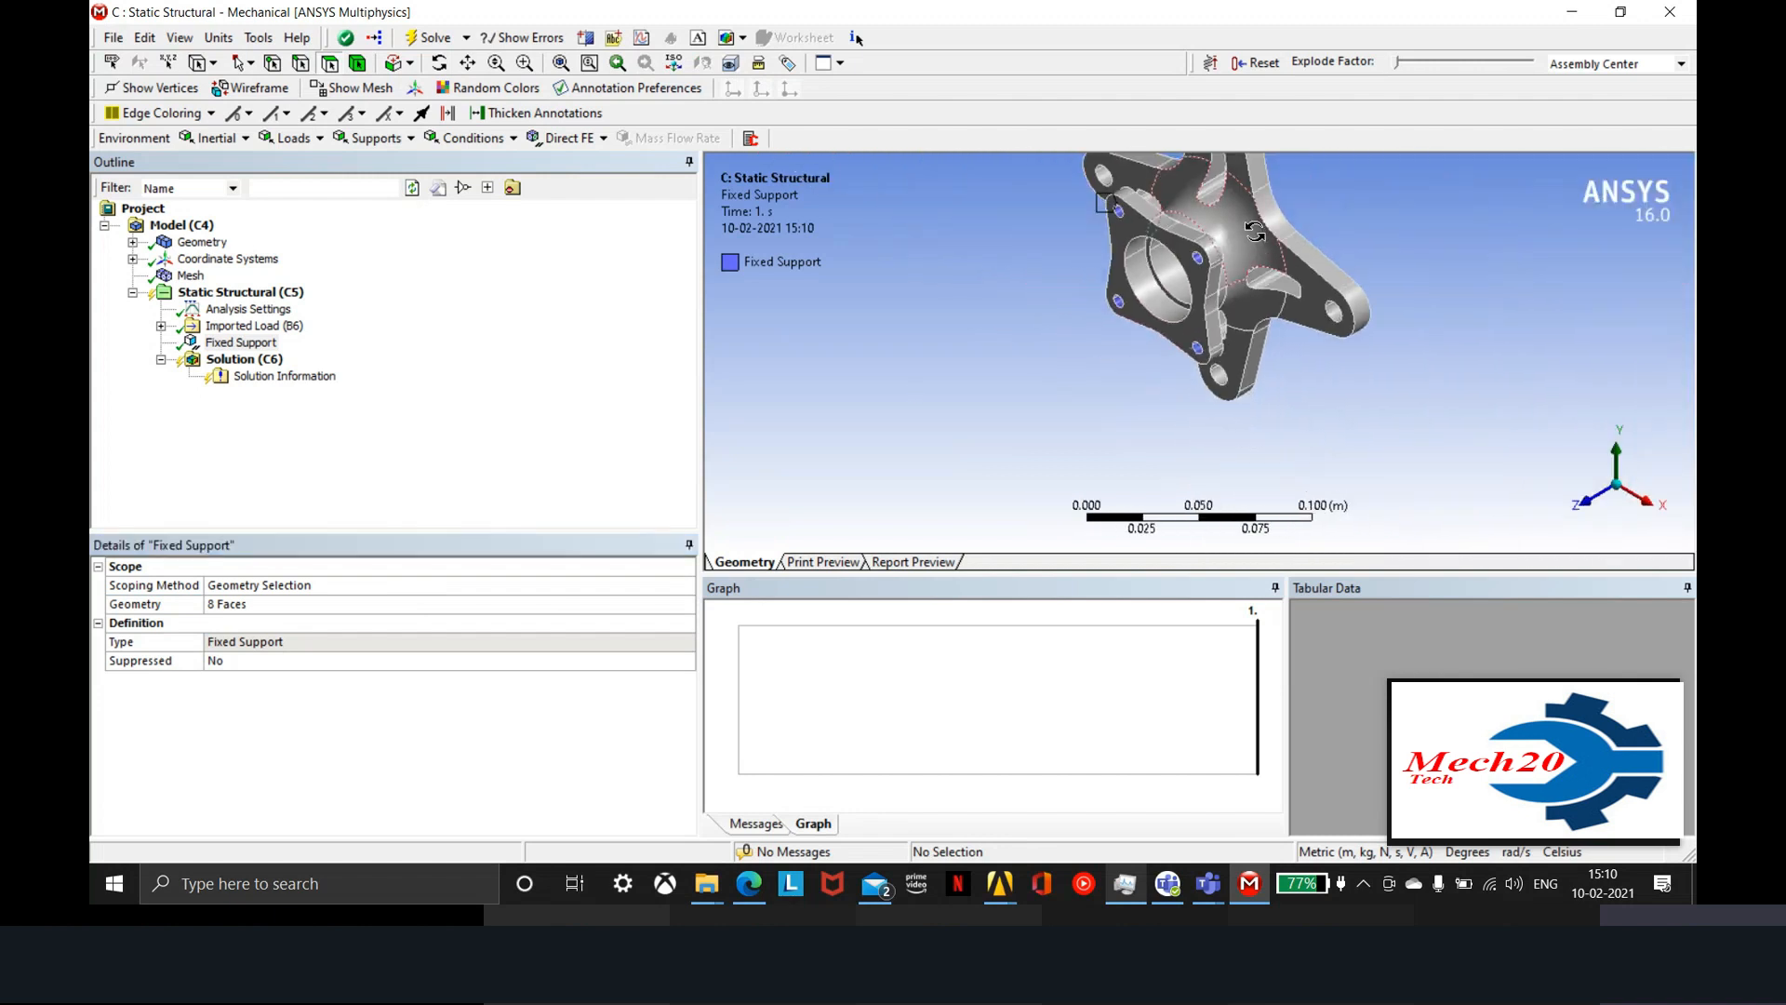
left_click(1340, 320)
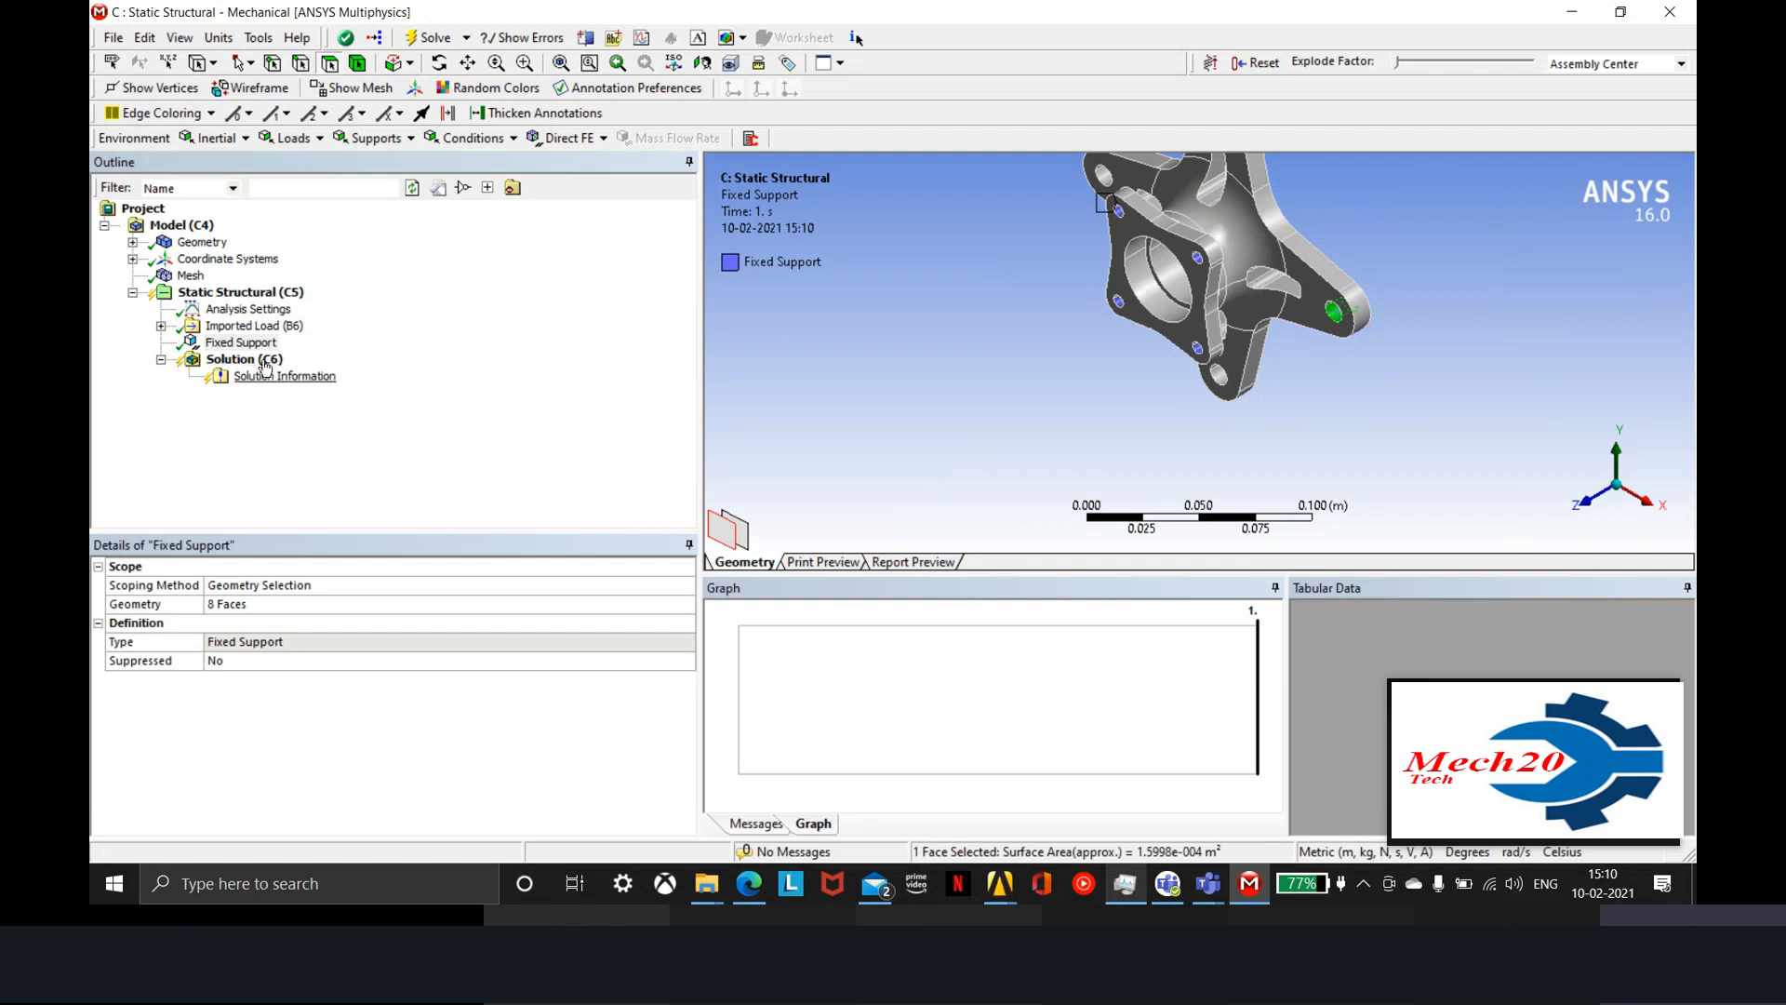
left_click(271, 294)
right_click(271, 294)
mouse_move(423, 302)
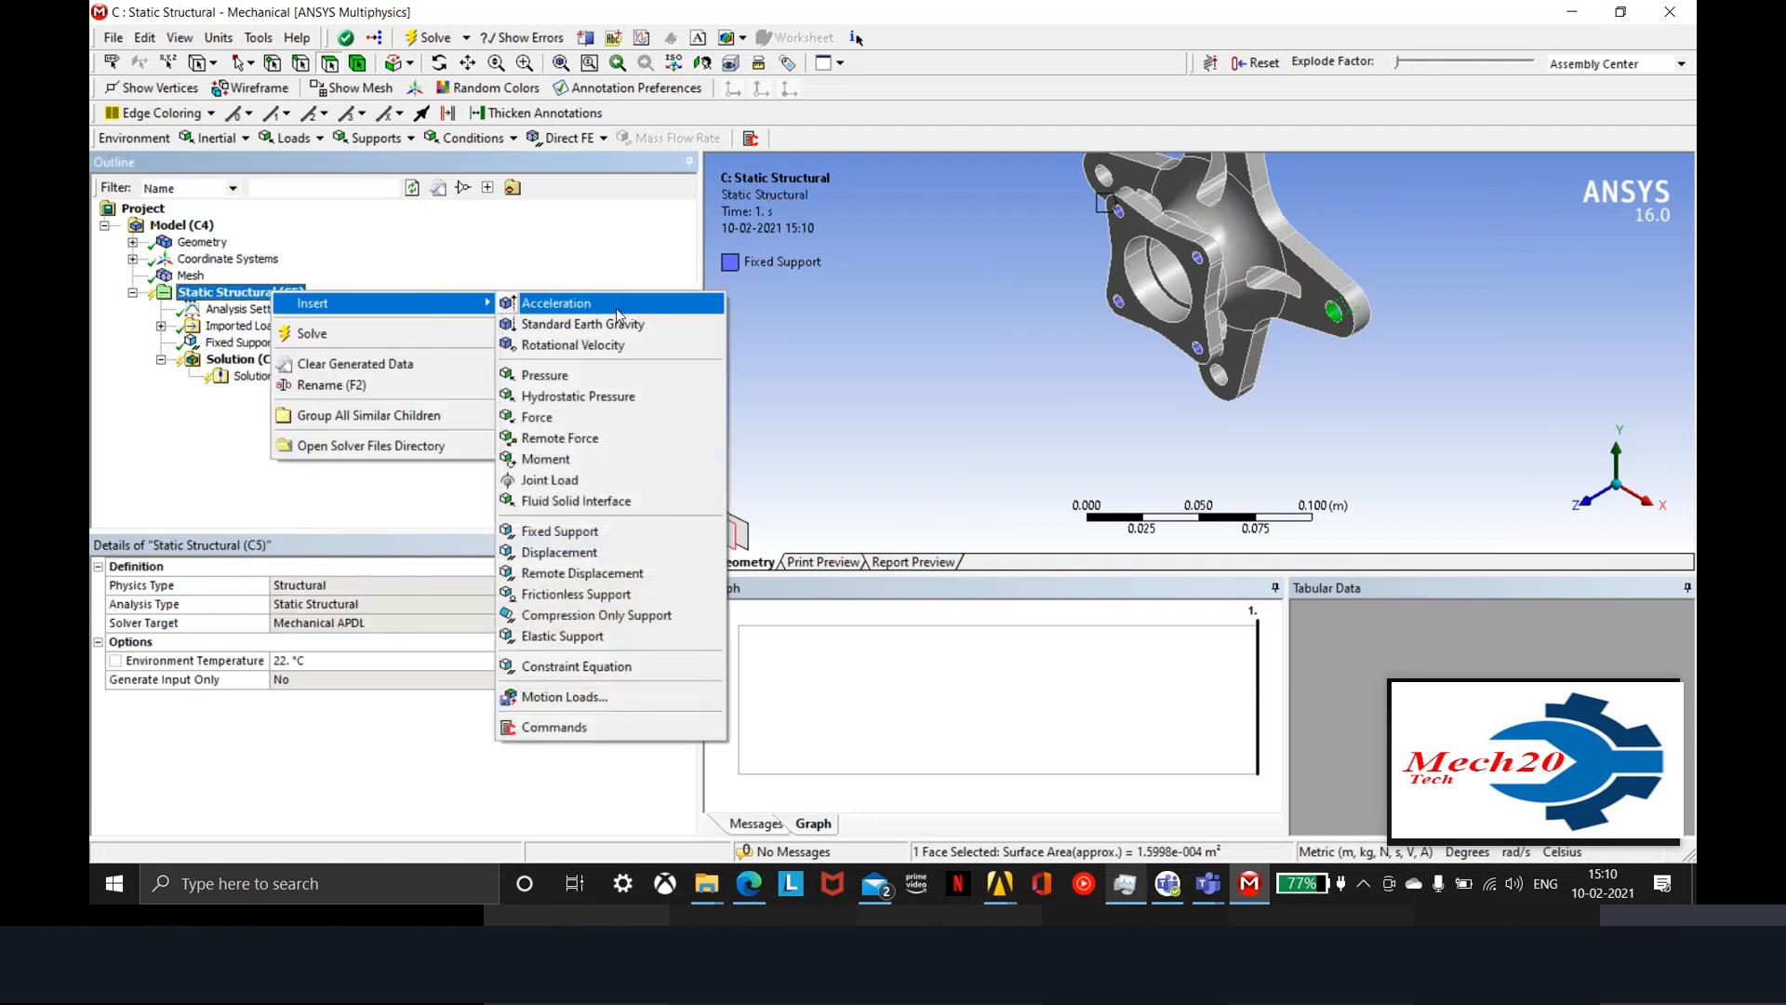
left_click(656, 418)
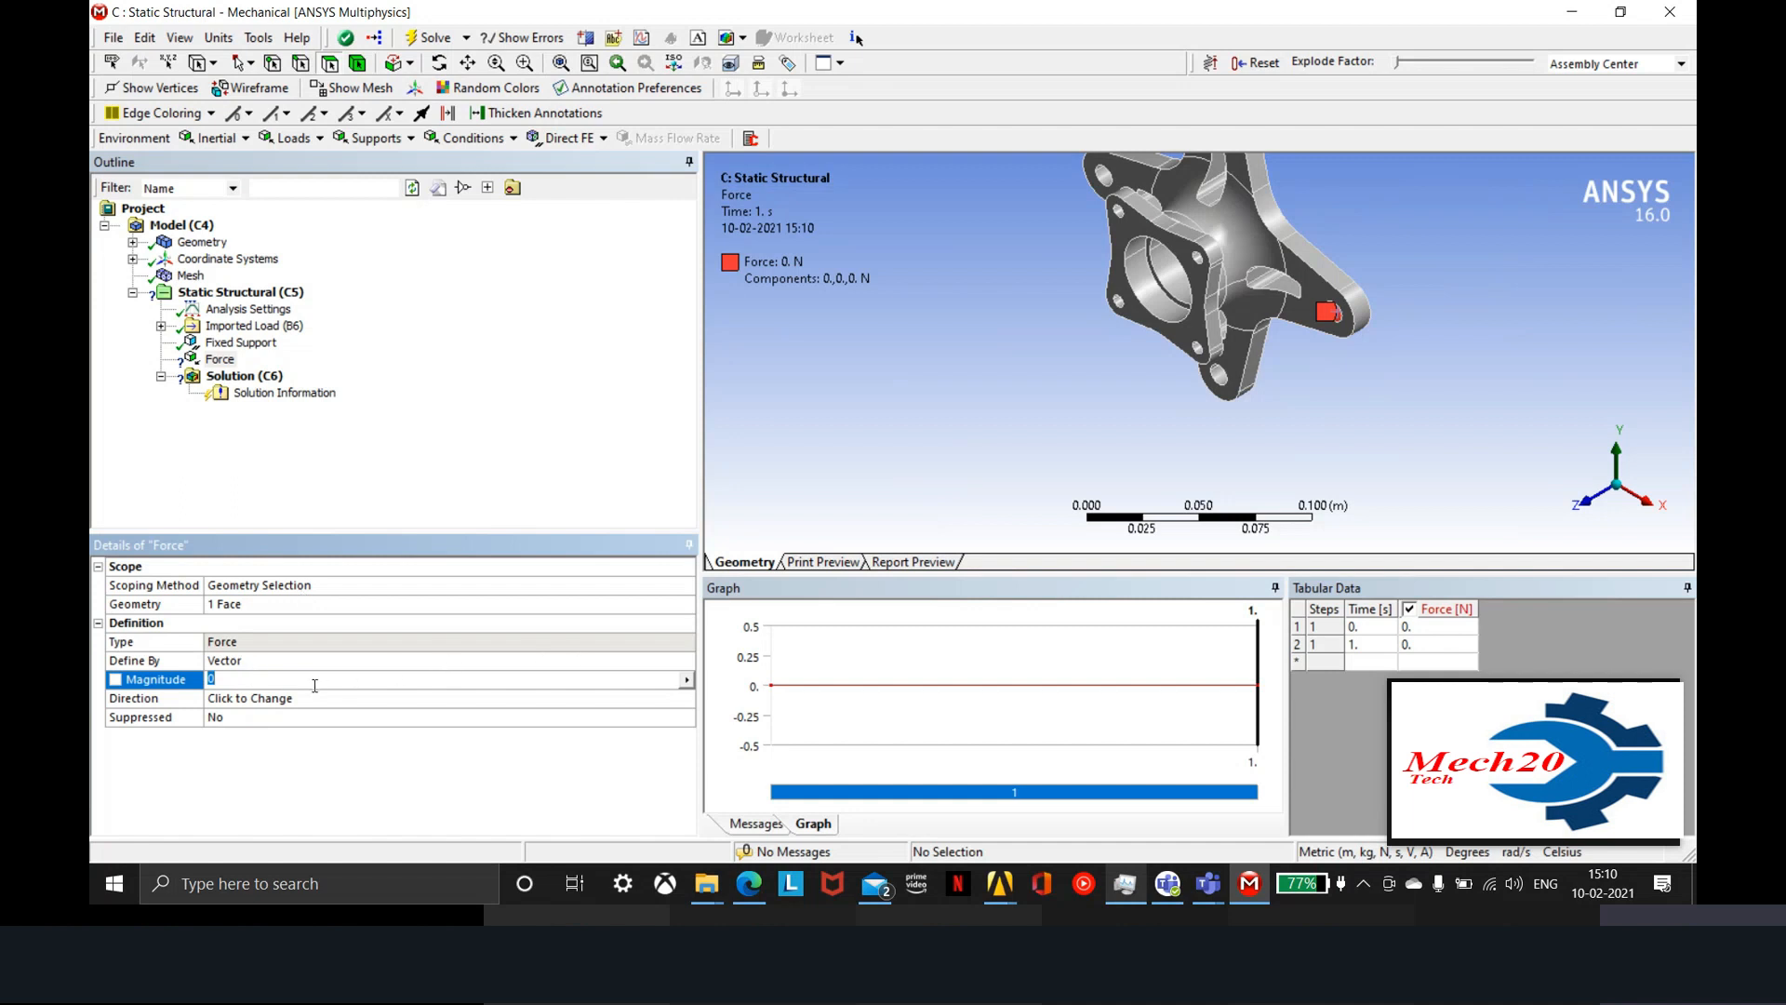
Define the right-hand arm's force by components and set its Y component to -1500 N
left_click(653, 662)
left_click(653, 661)
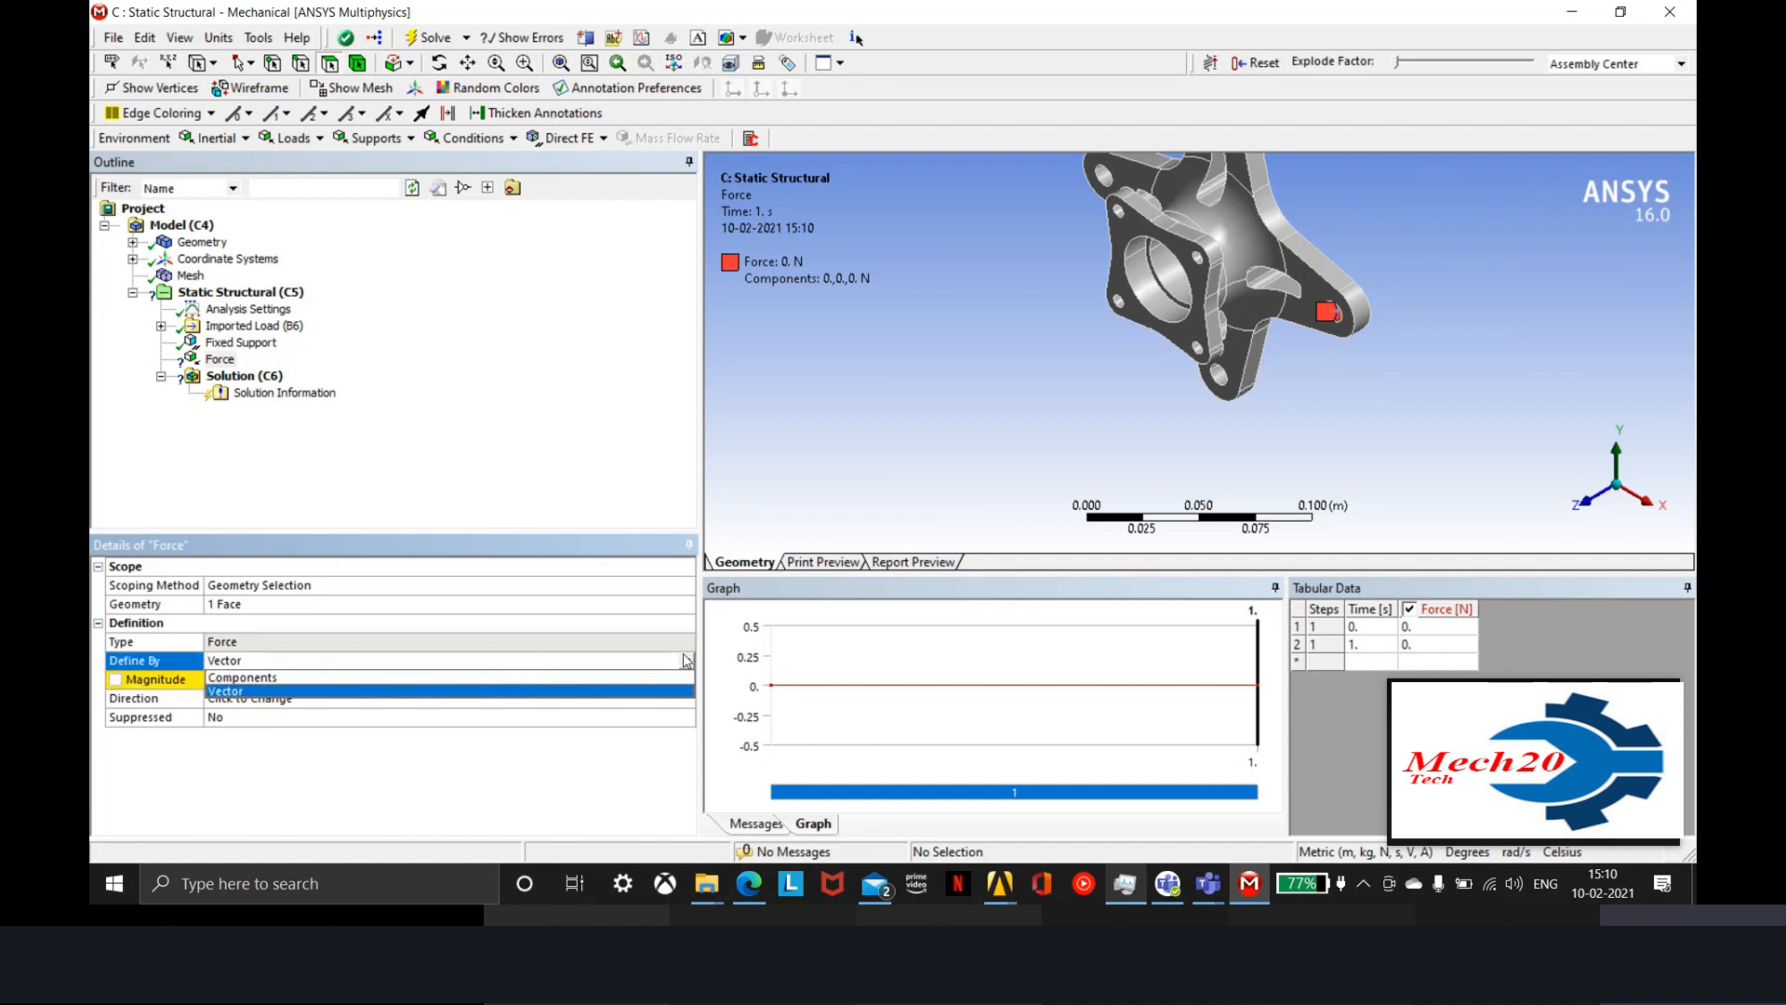
left_click(617, 676)
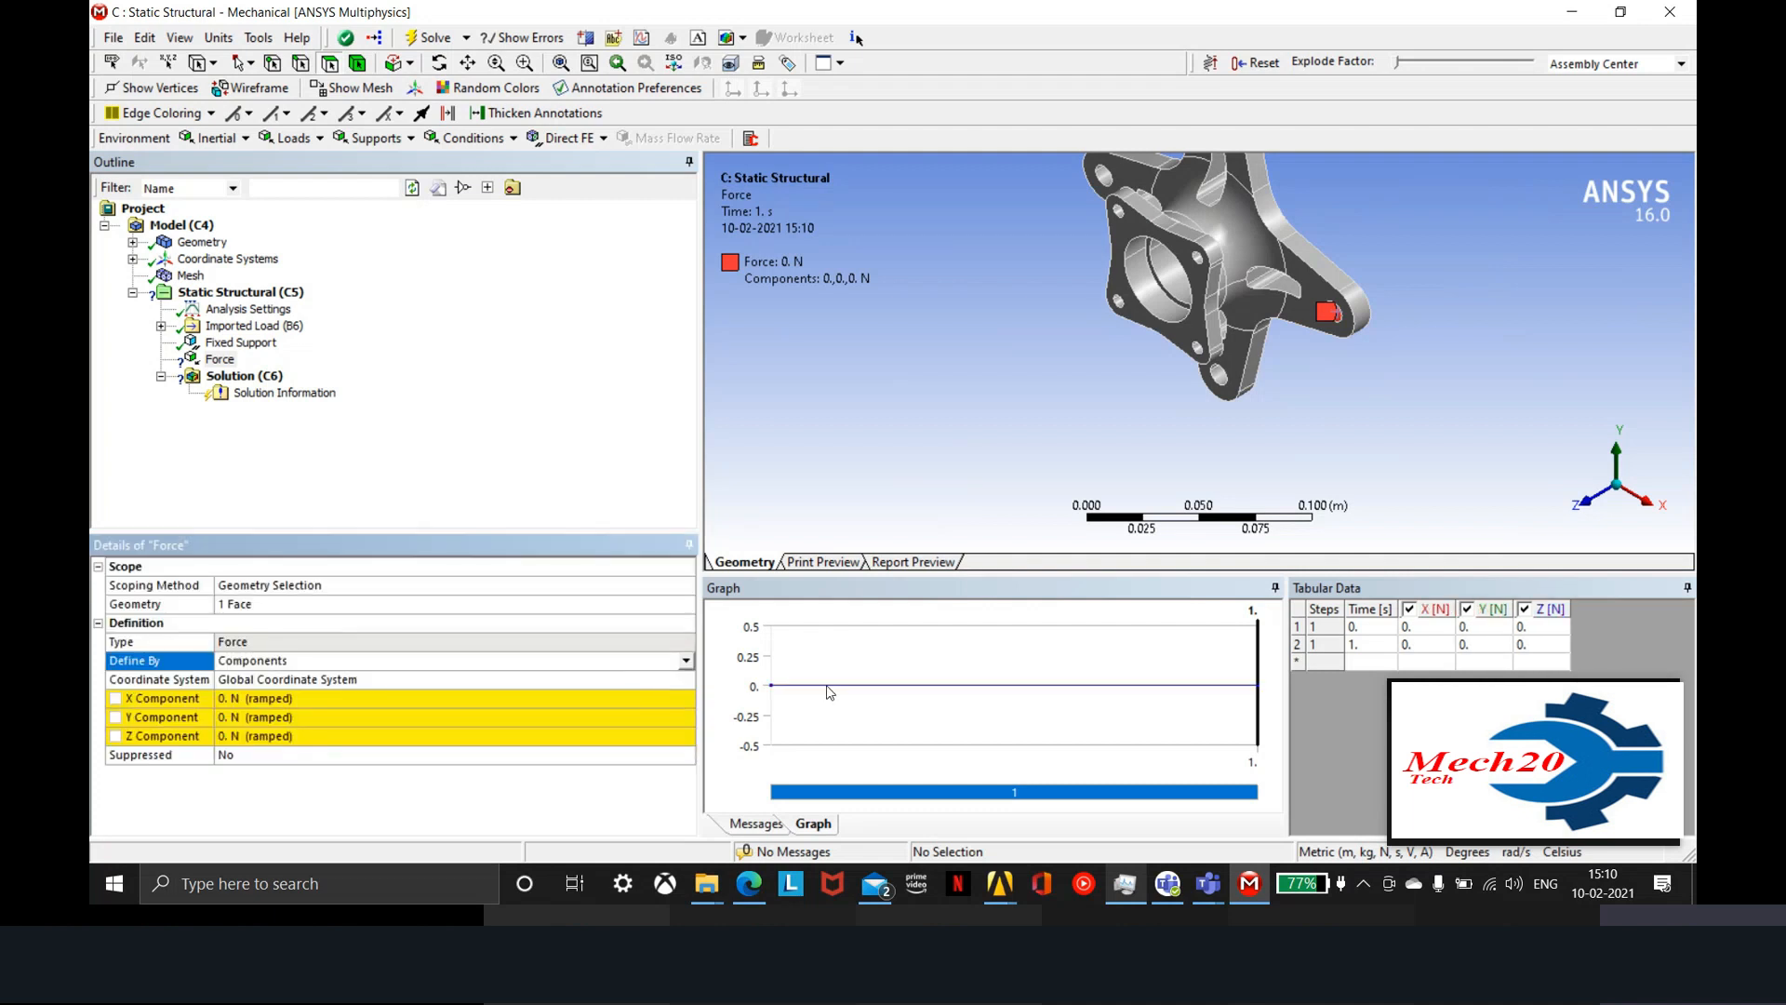
left_click(436, 718)
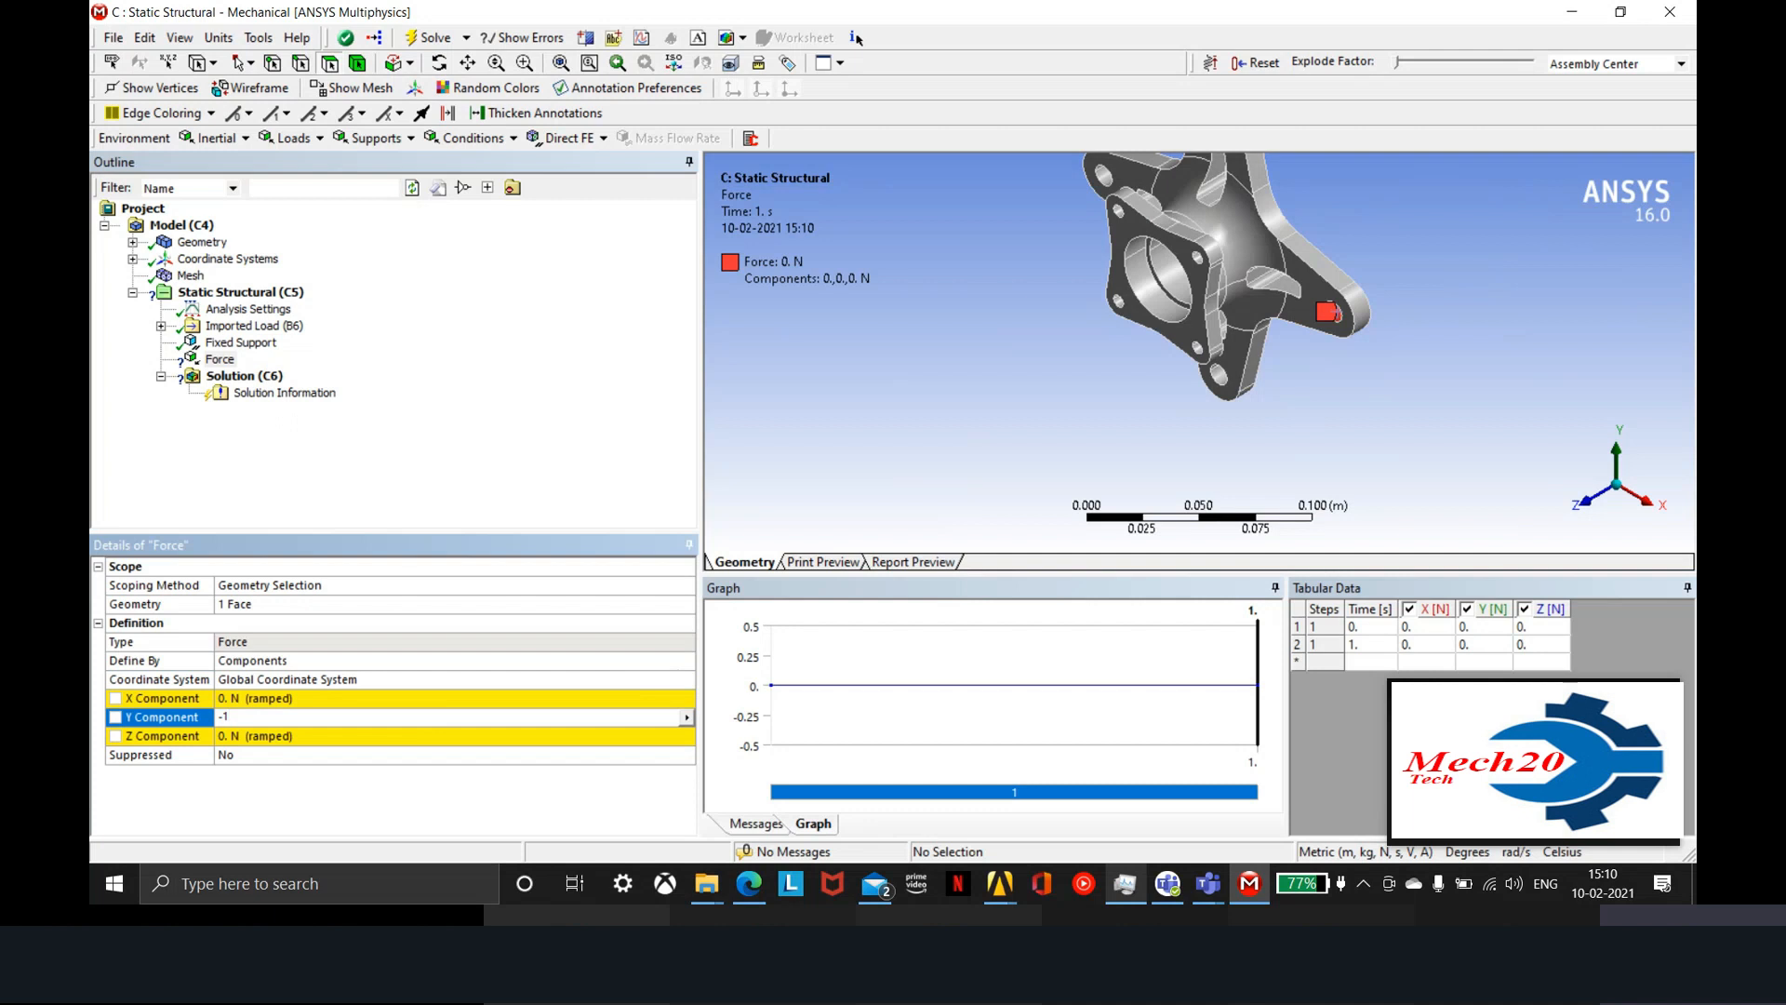
key("Return")
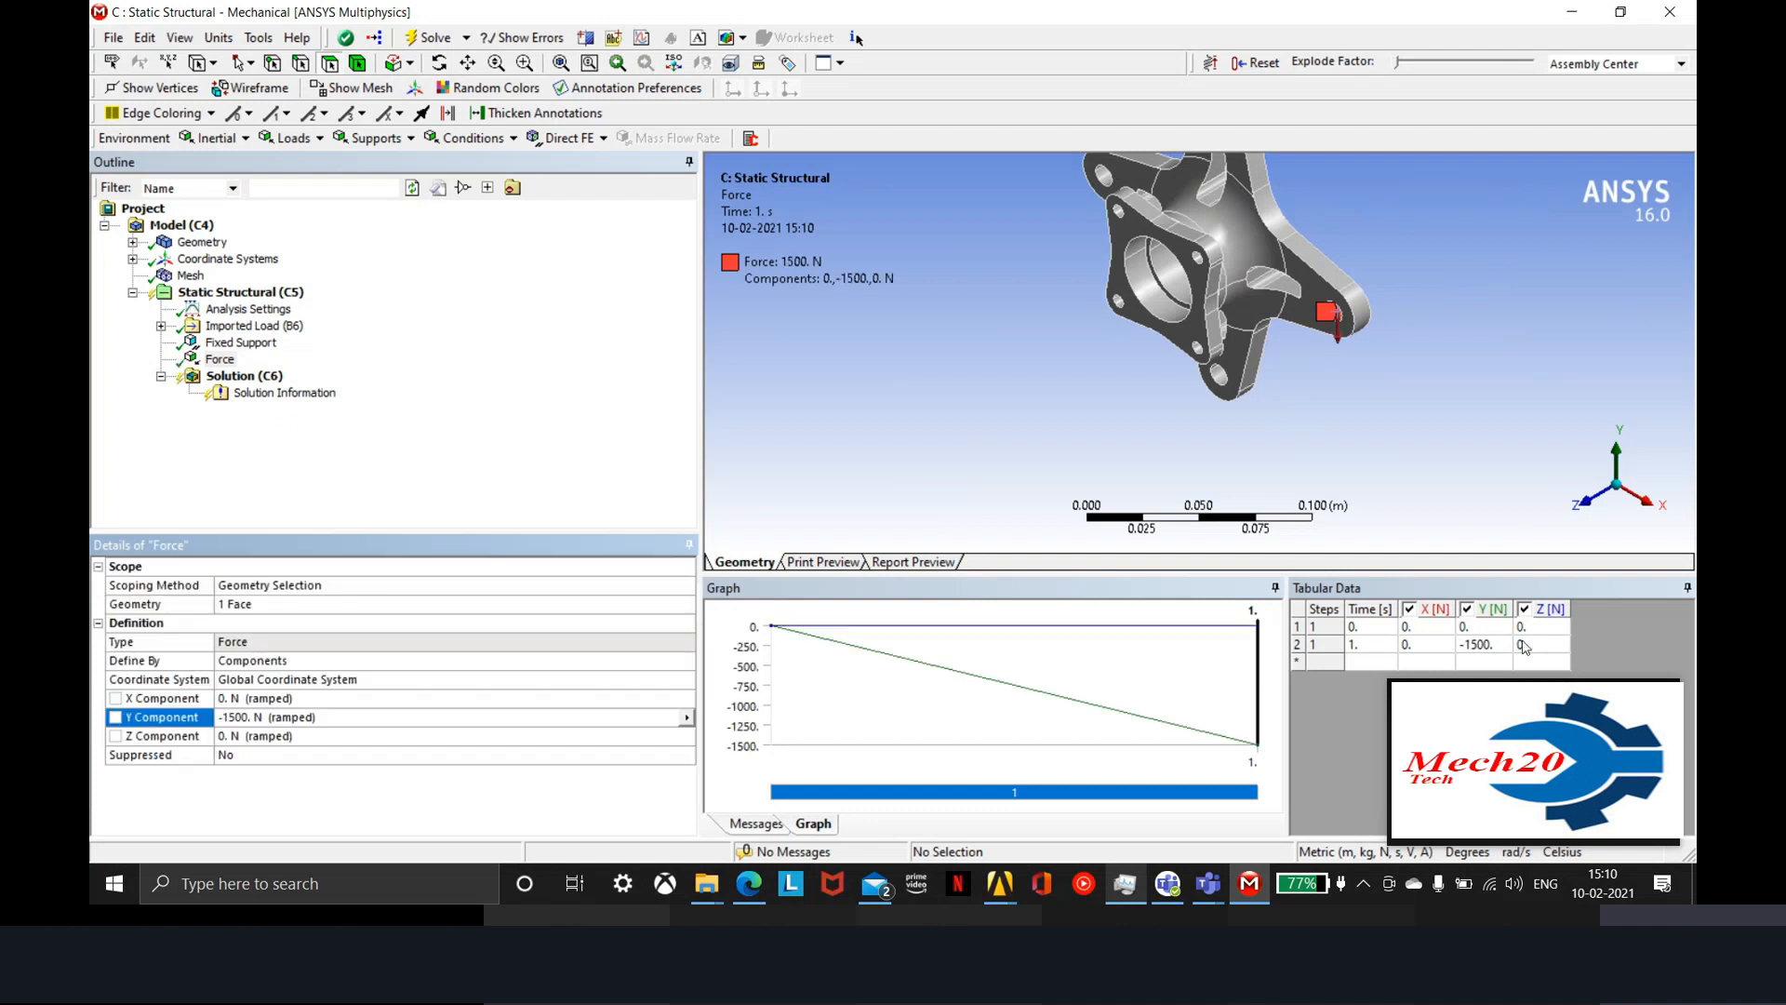
Insert a second force on the hole face at the end of the hub's lower arm
left_click(1218, 380)
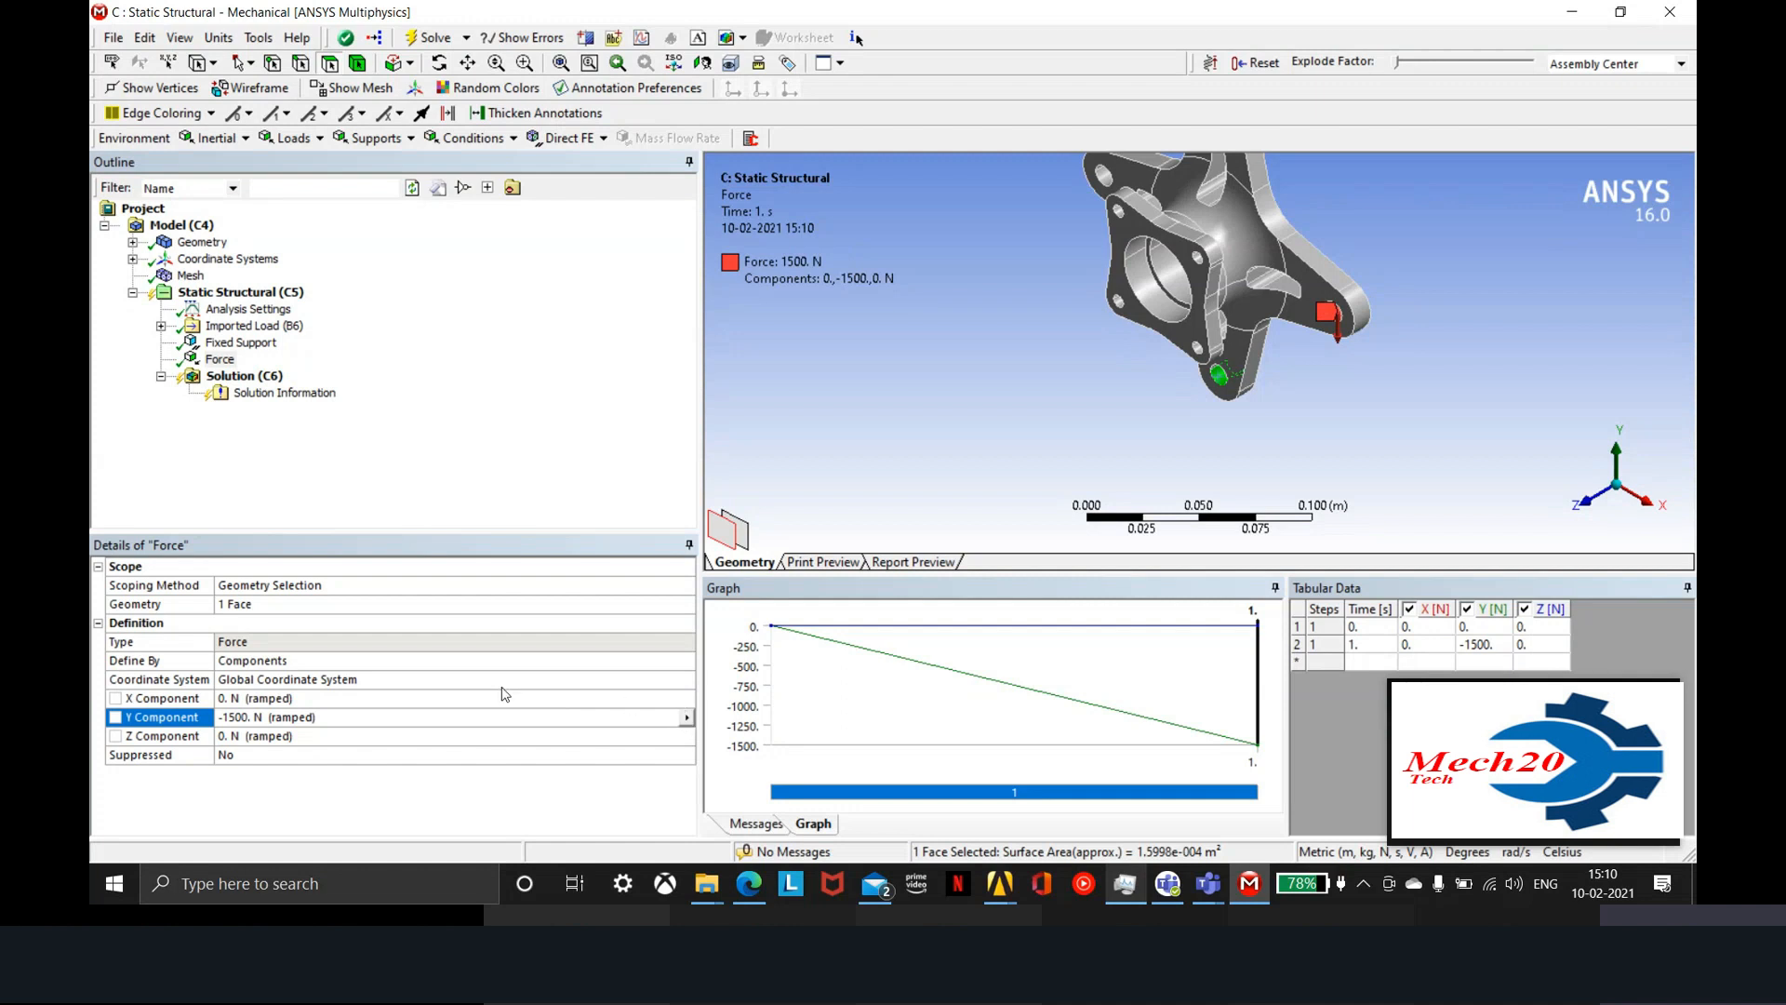
left_click(270, 294)
right_click(269, 294)
mouse_move(465, 311)
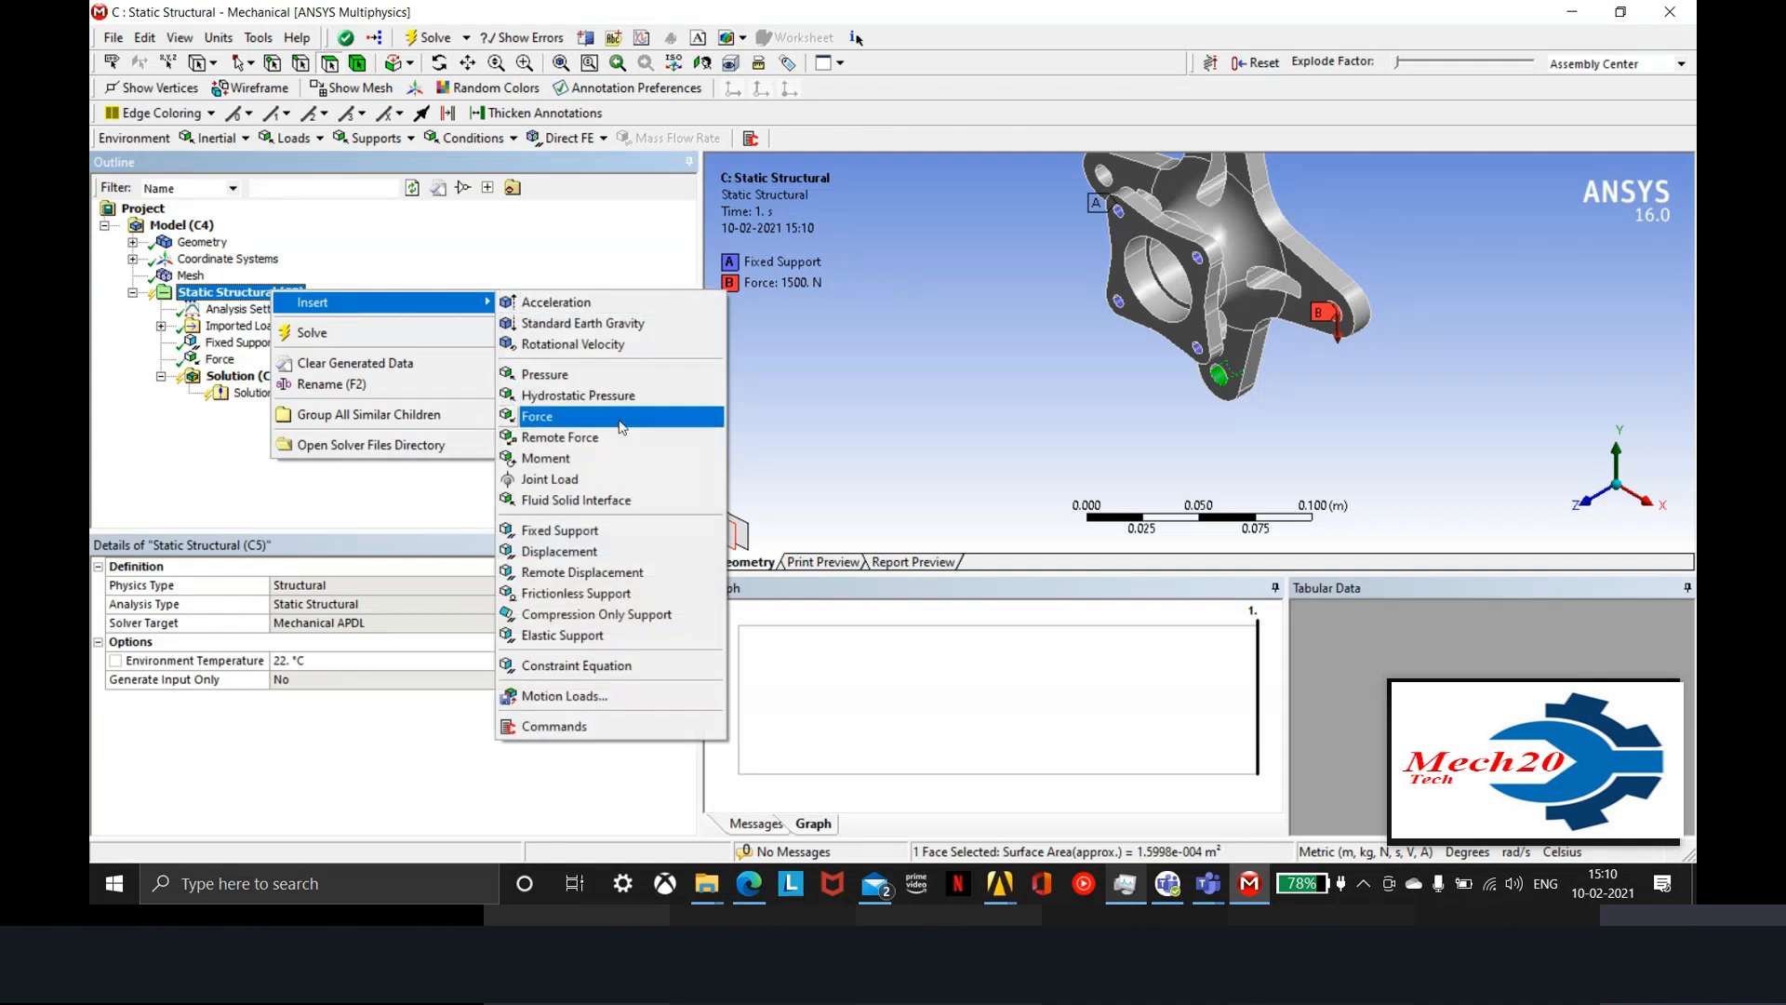
left_click(549, 416)
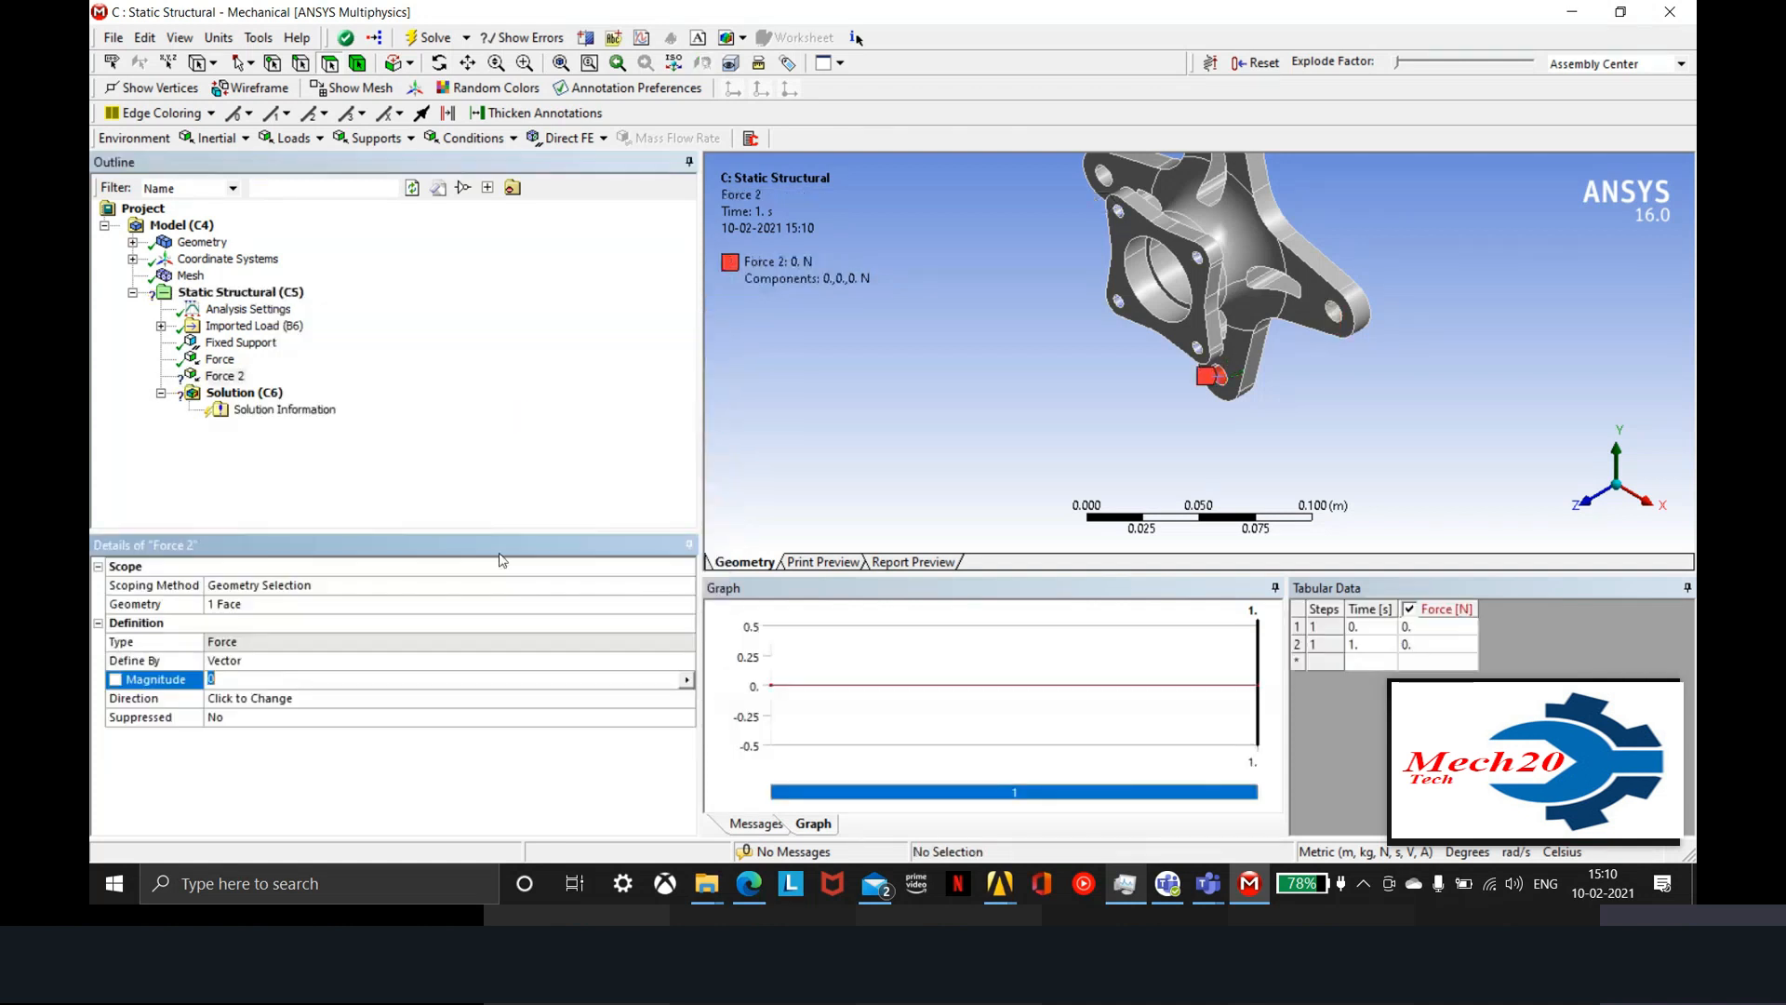
Define the lower arm's force by components with an X component of -1500 N
left_click(683, 661)
left_click(668, 682)
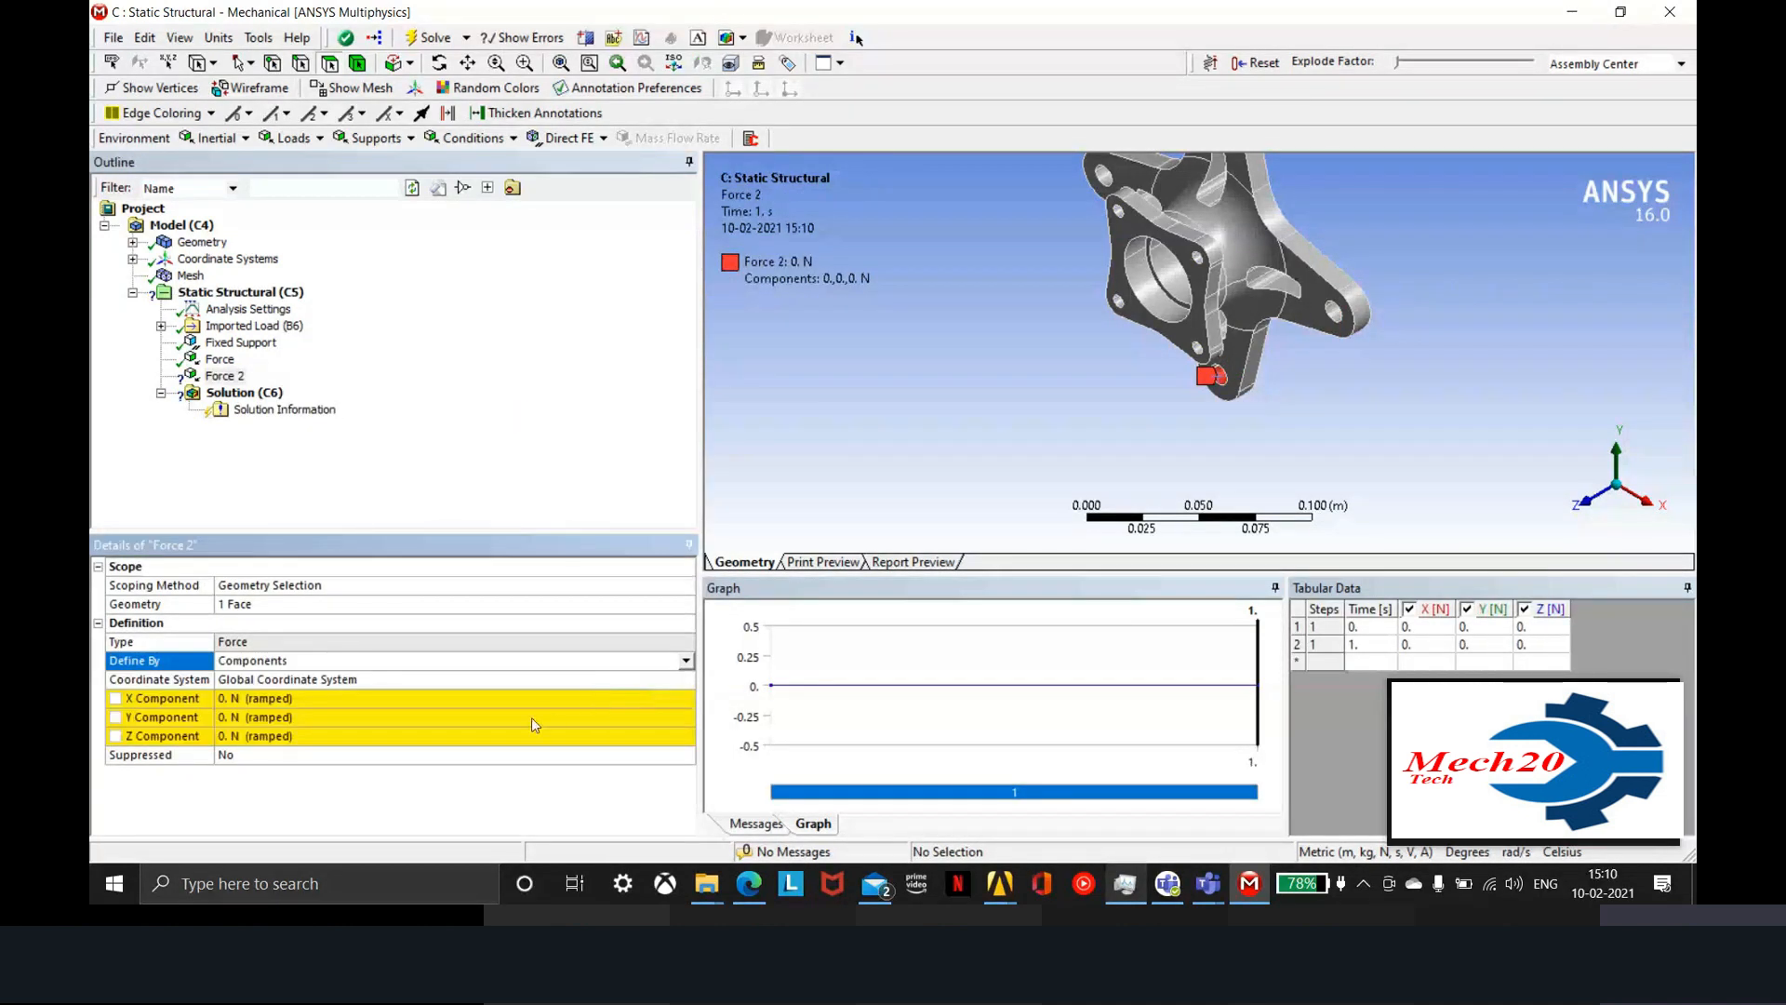
left_click(559, 703)
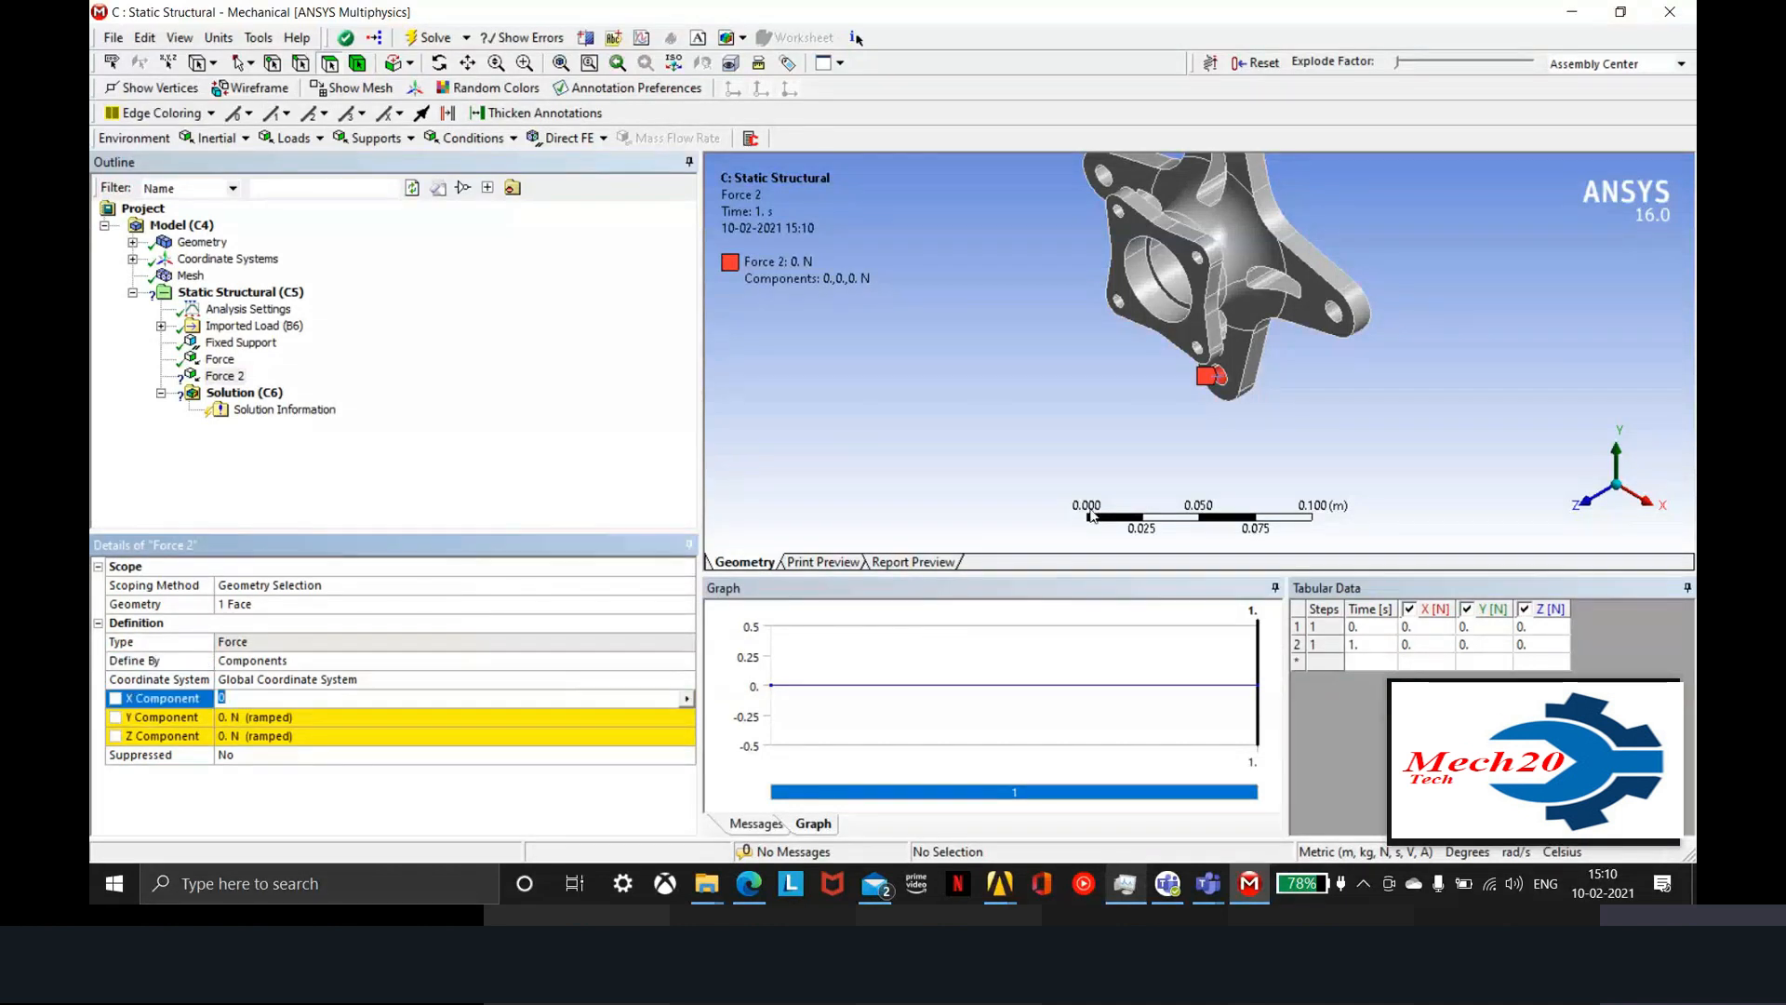
key("Return")
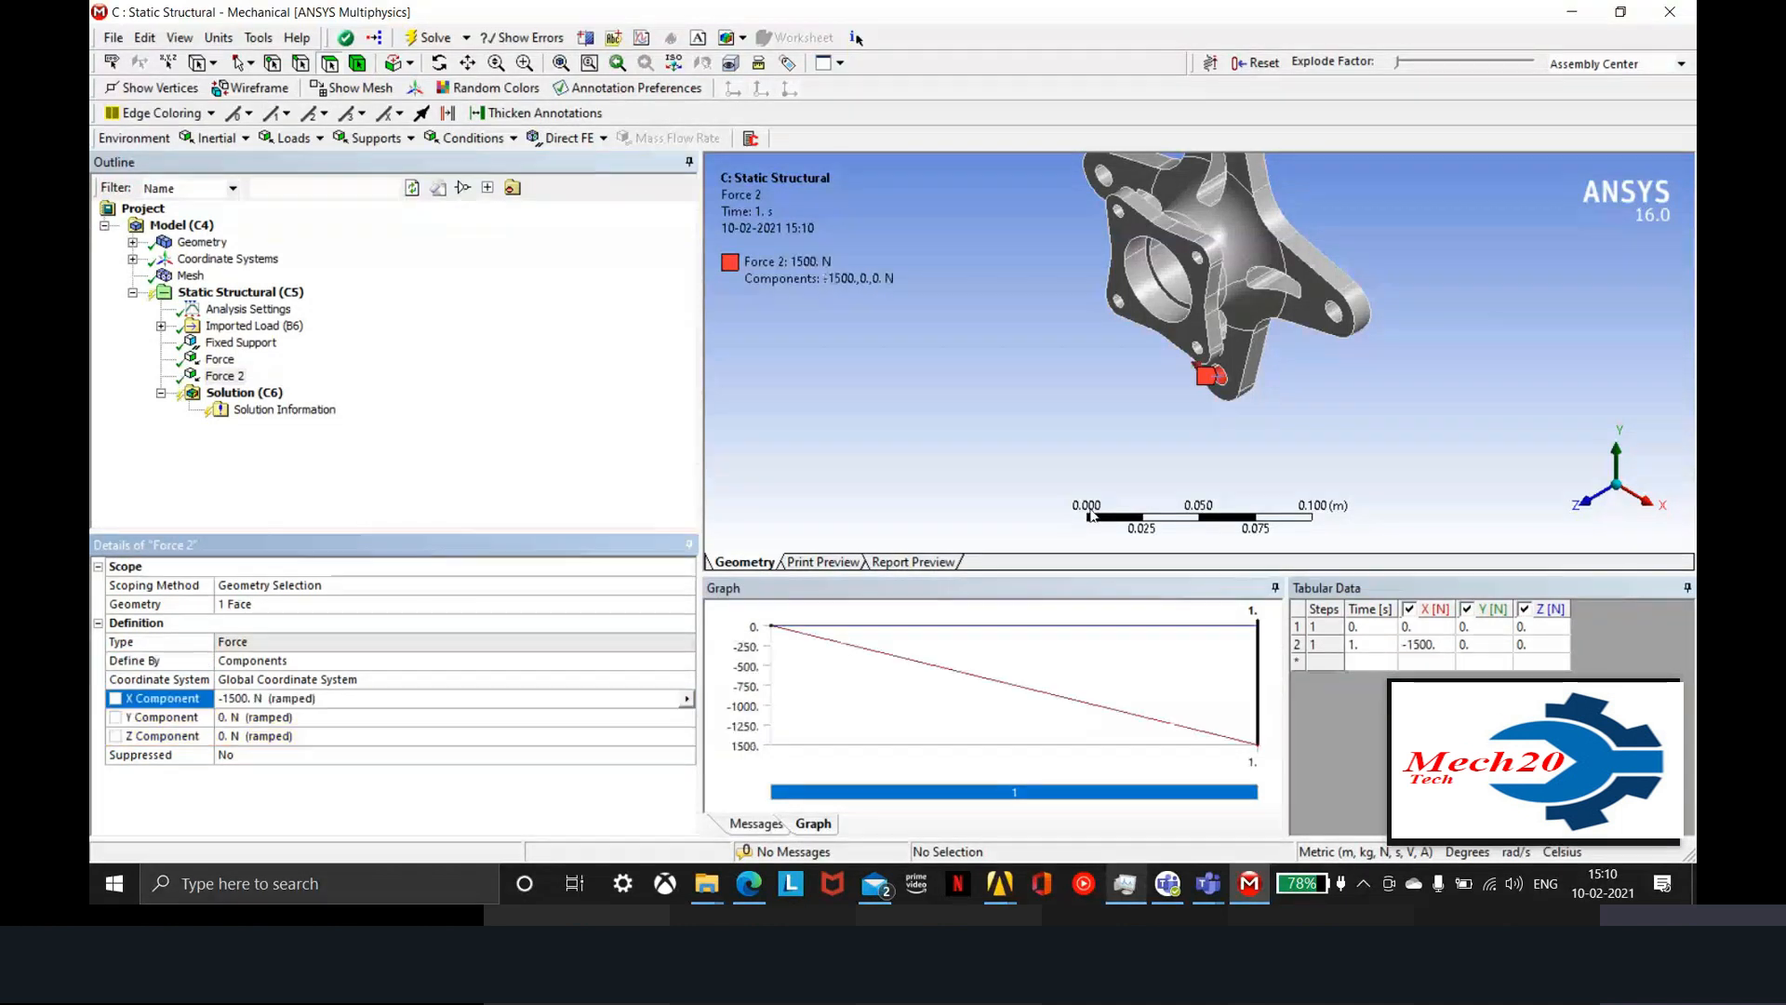
Insert a third force and scope it to the hole face at the end of the hub's left-hand arm
right_click(275, 296)
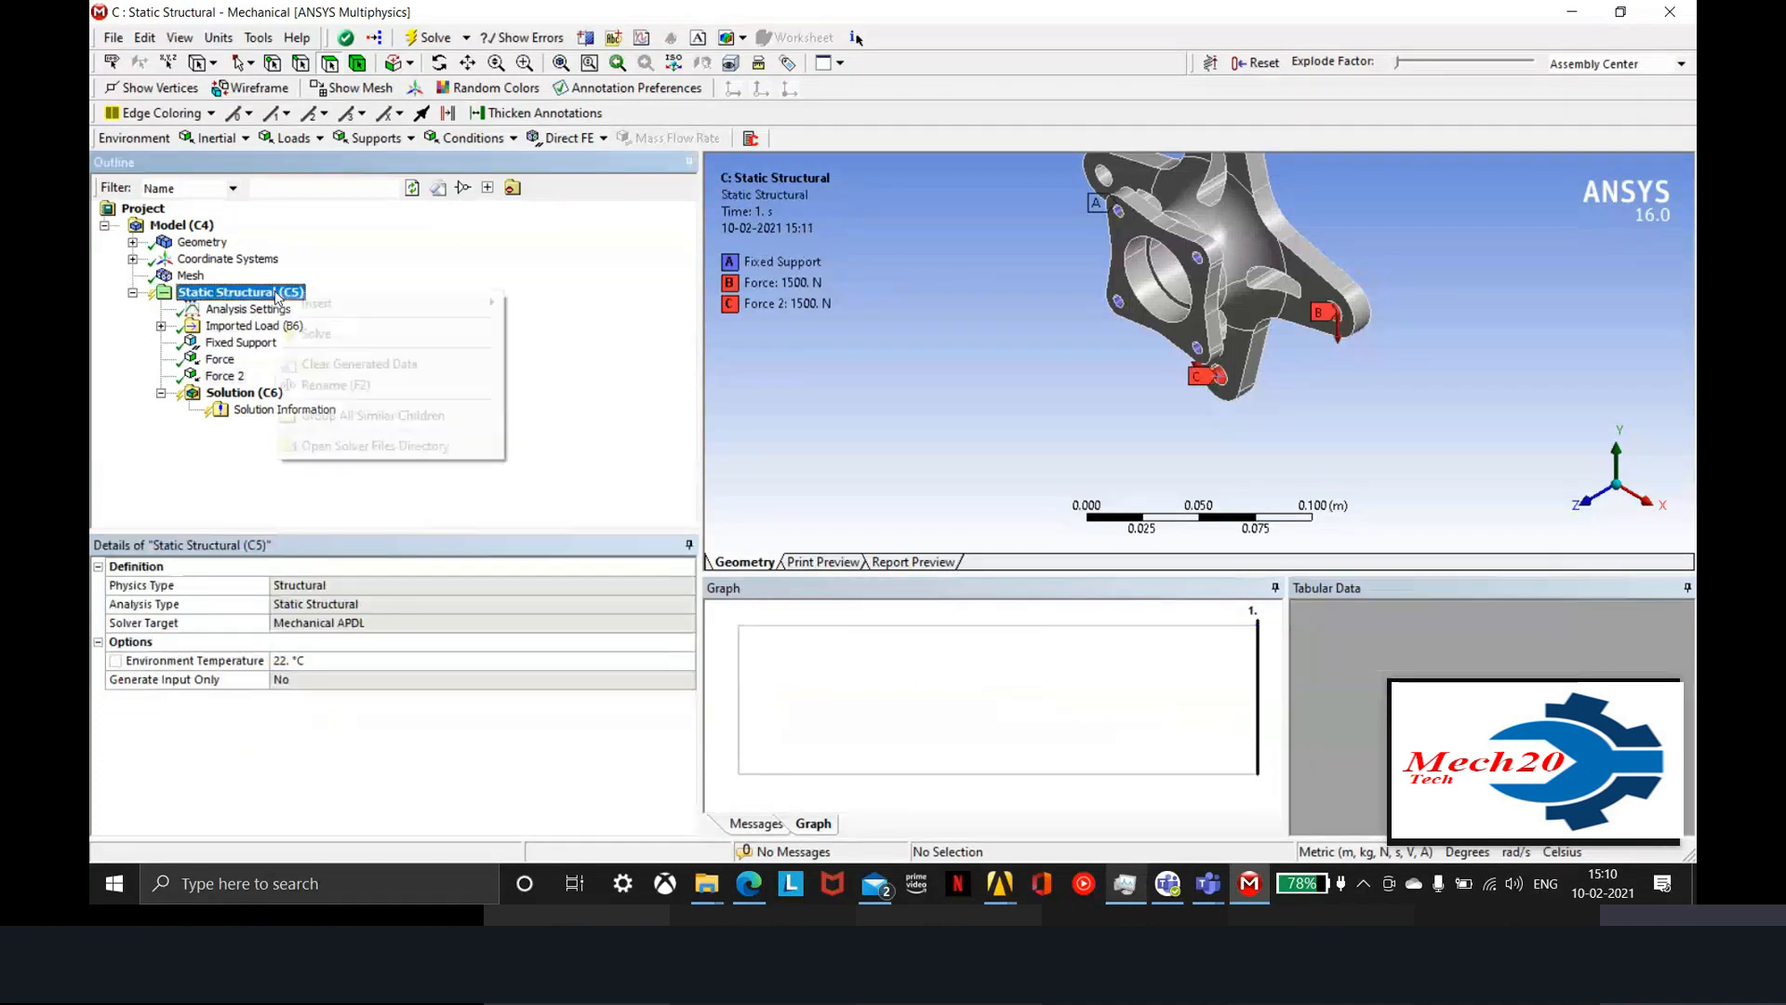
mouse_move(419, 311)
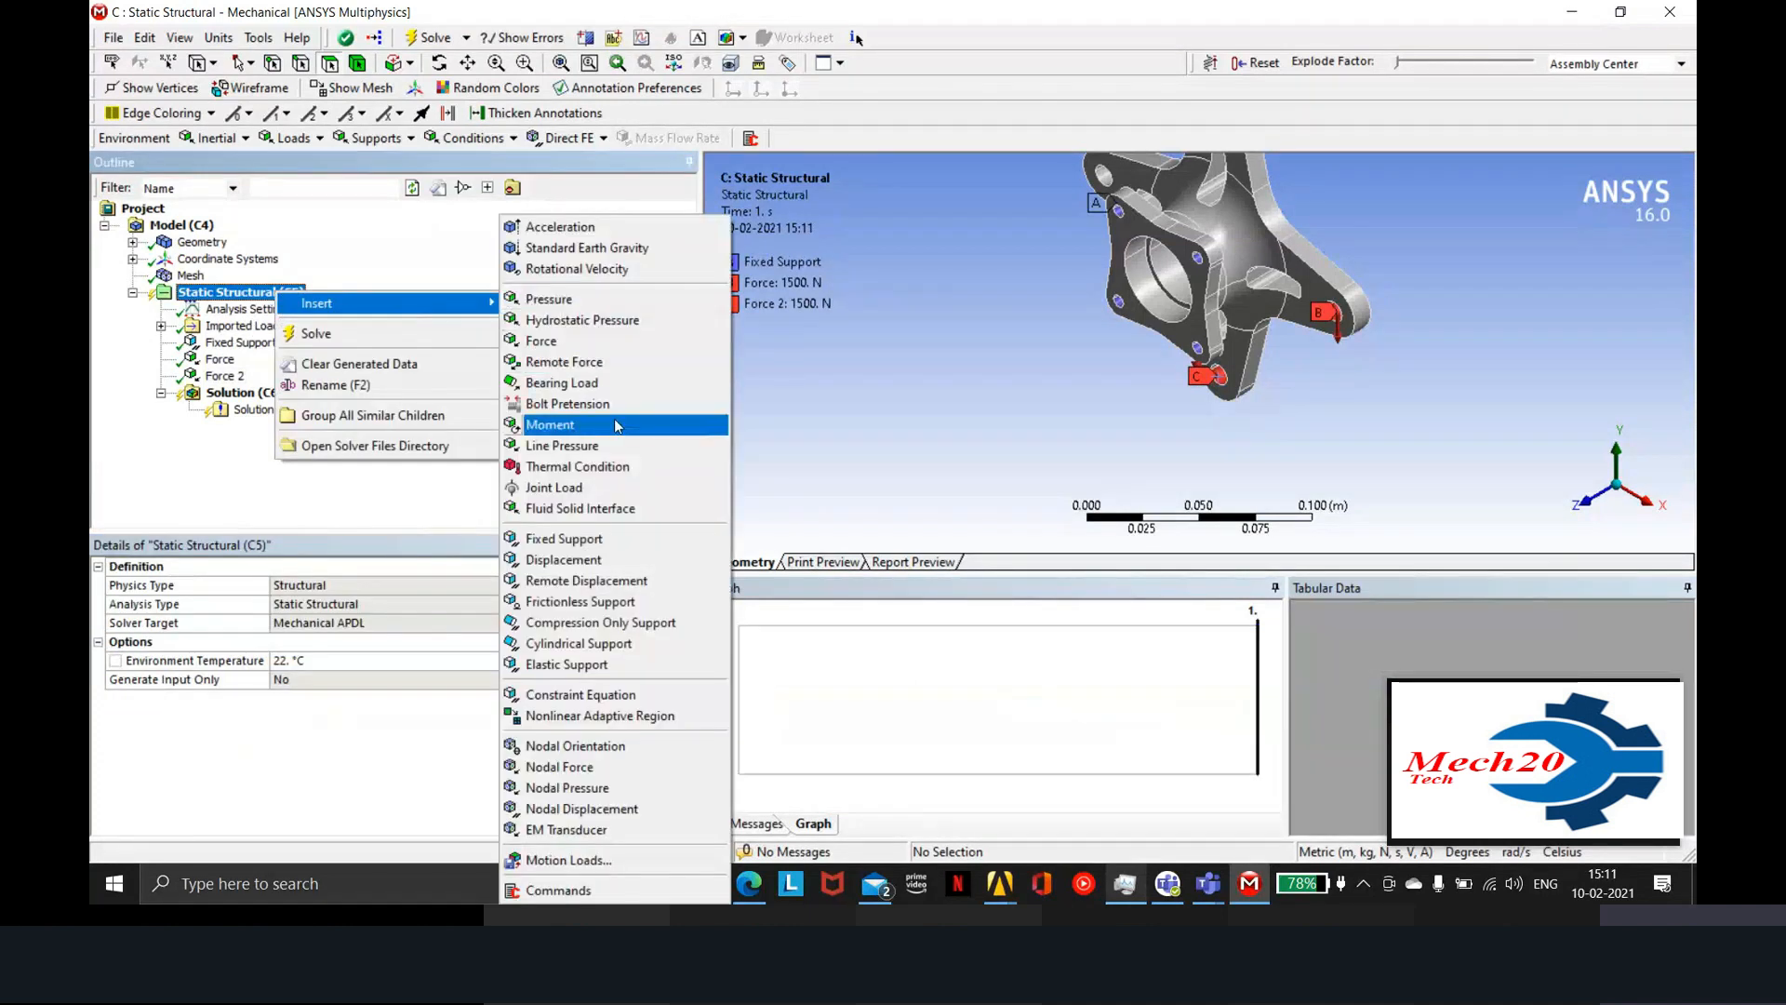
left_click(556, 340)
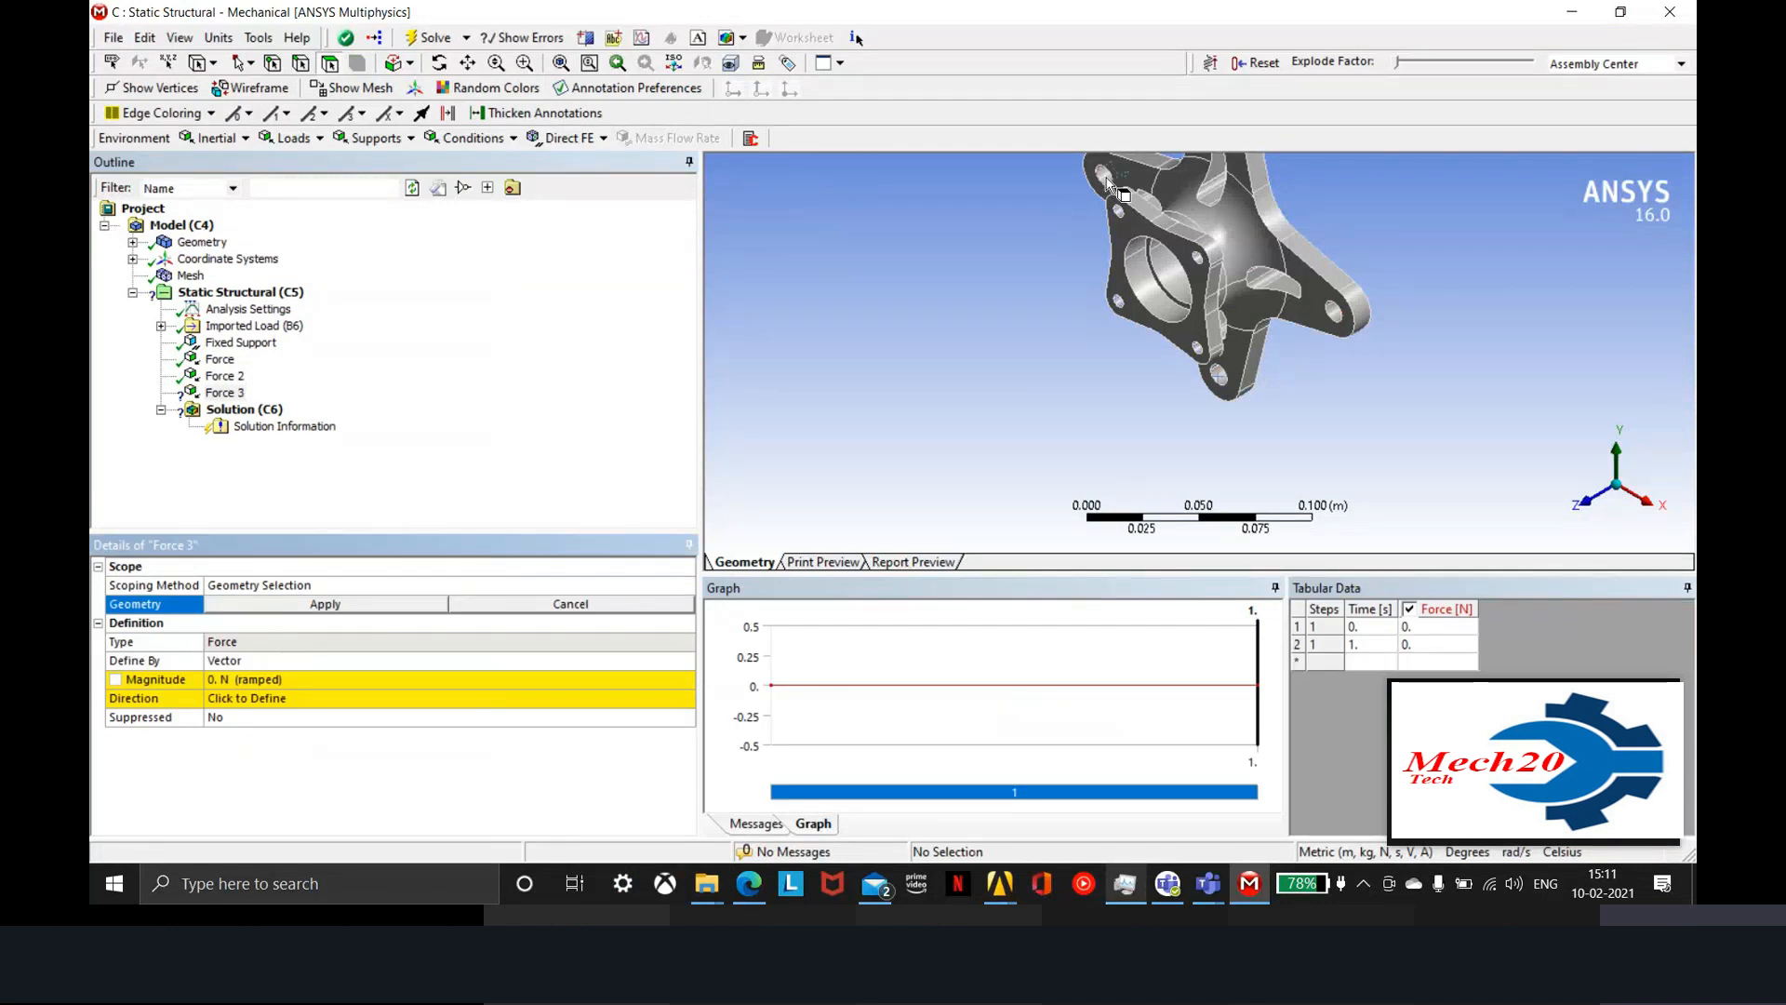
middle_click_drag(1107, 184, 1028, 284)
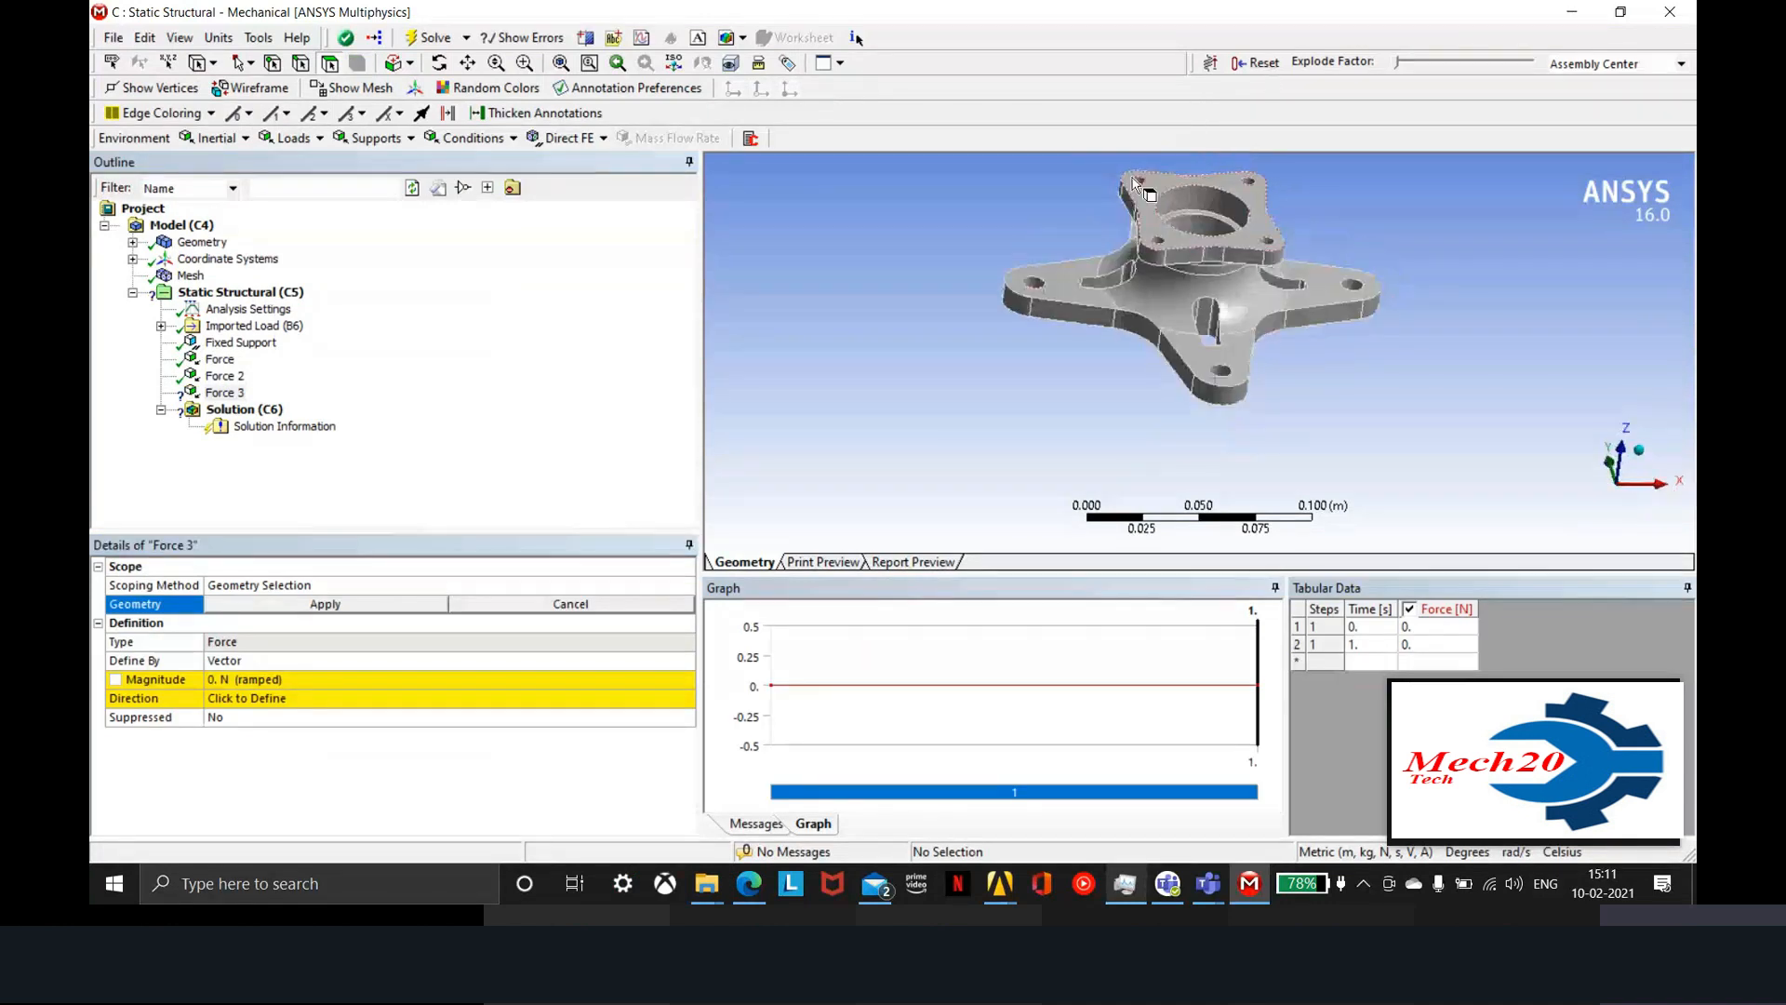
left_click(1036, 284)
left_click(325, 603)
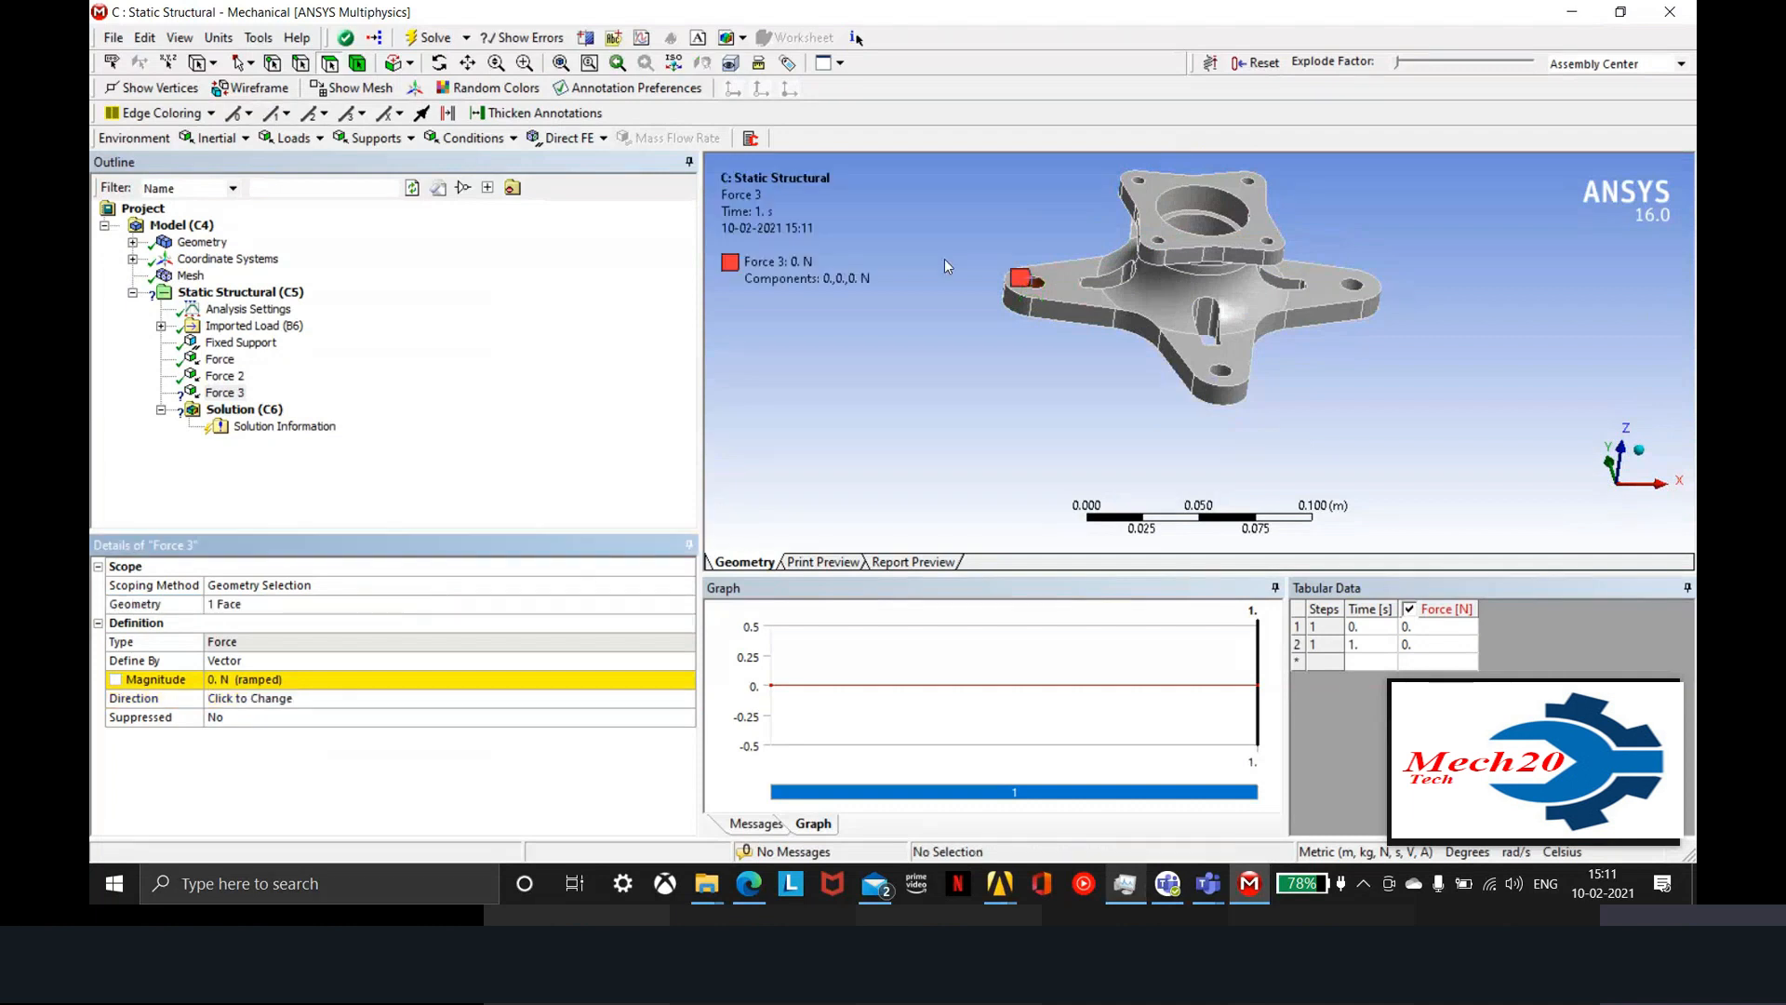
Define the left-hand arm's force by components with a Y component of 1500 N
left_click(685, 661)
left_click(642, 683)
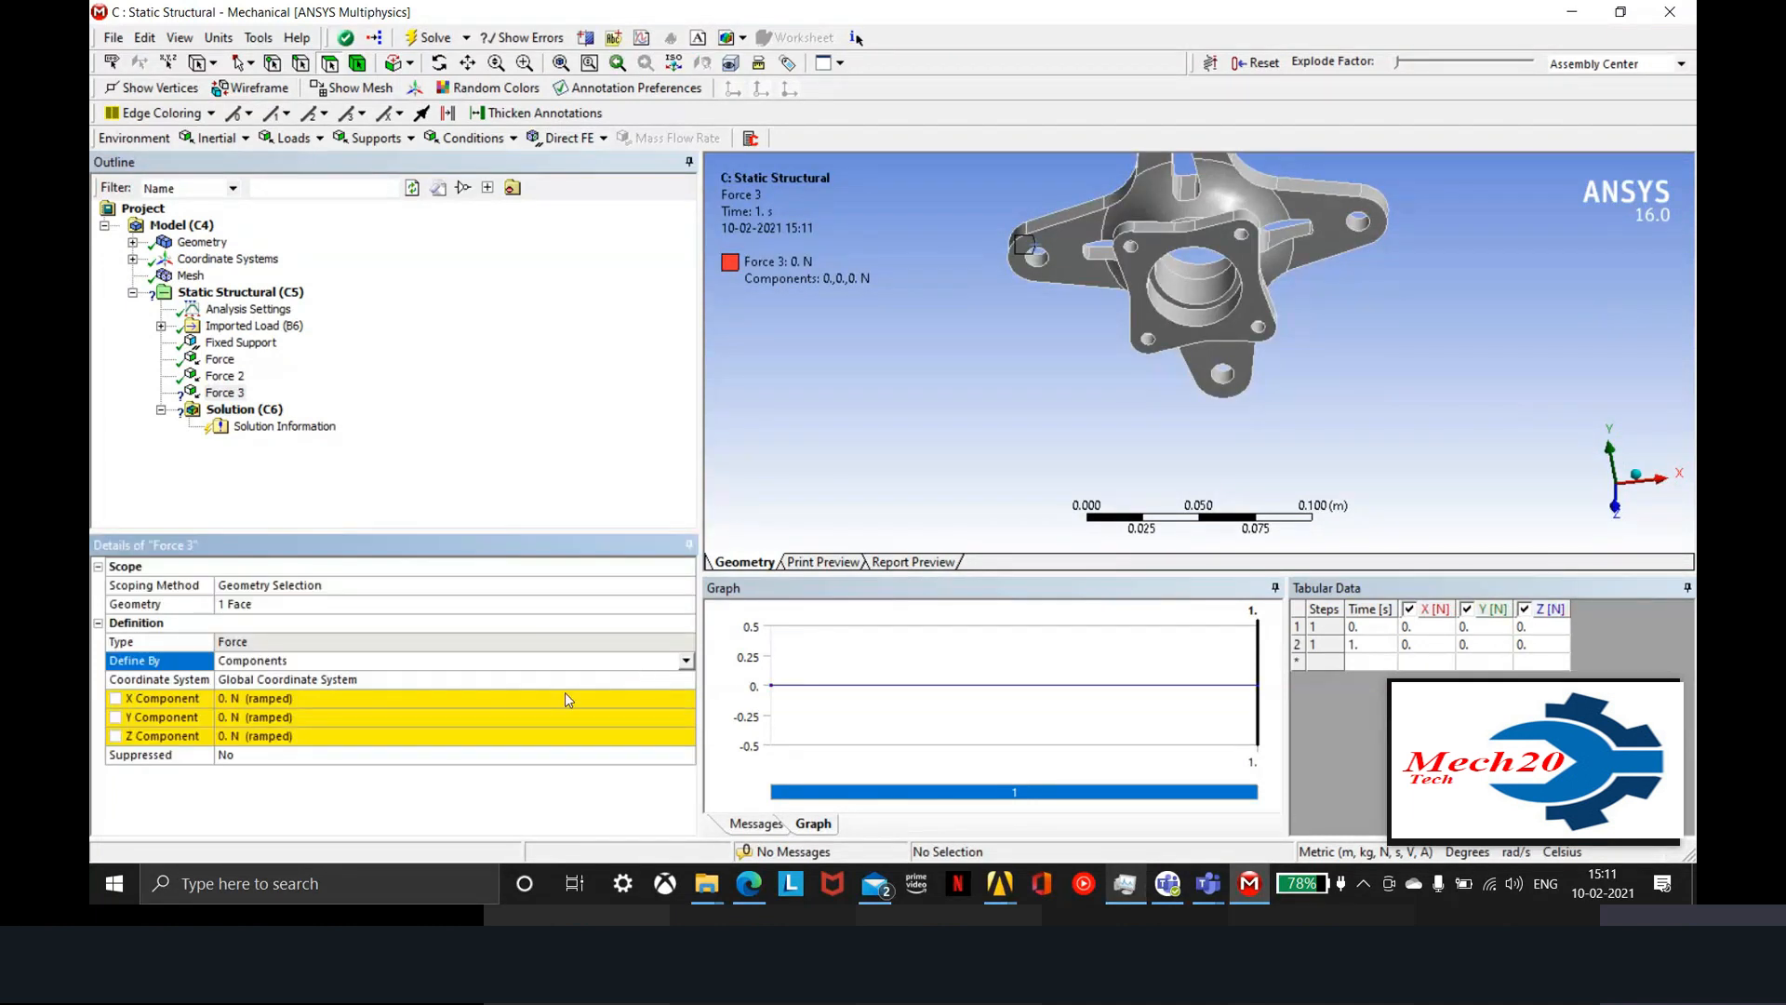
left_click(254, 713)
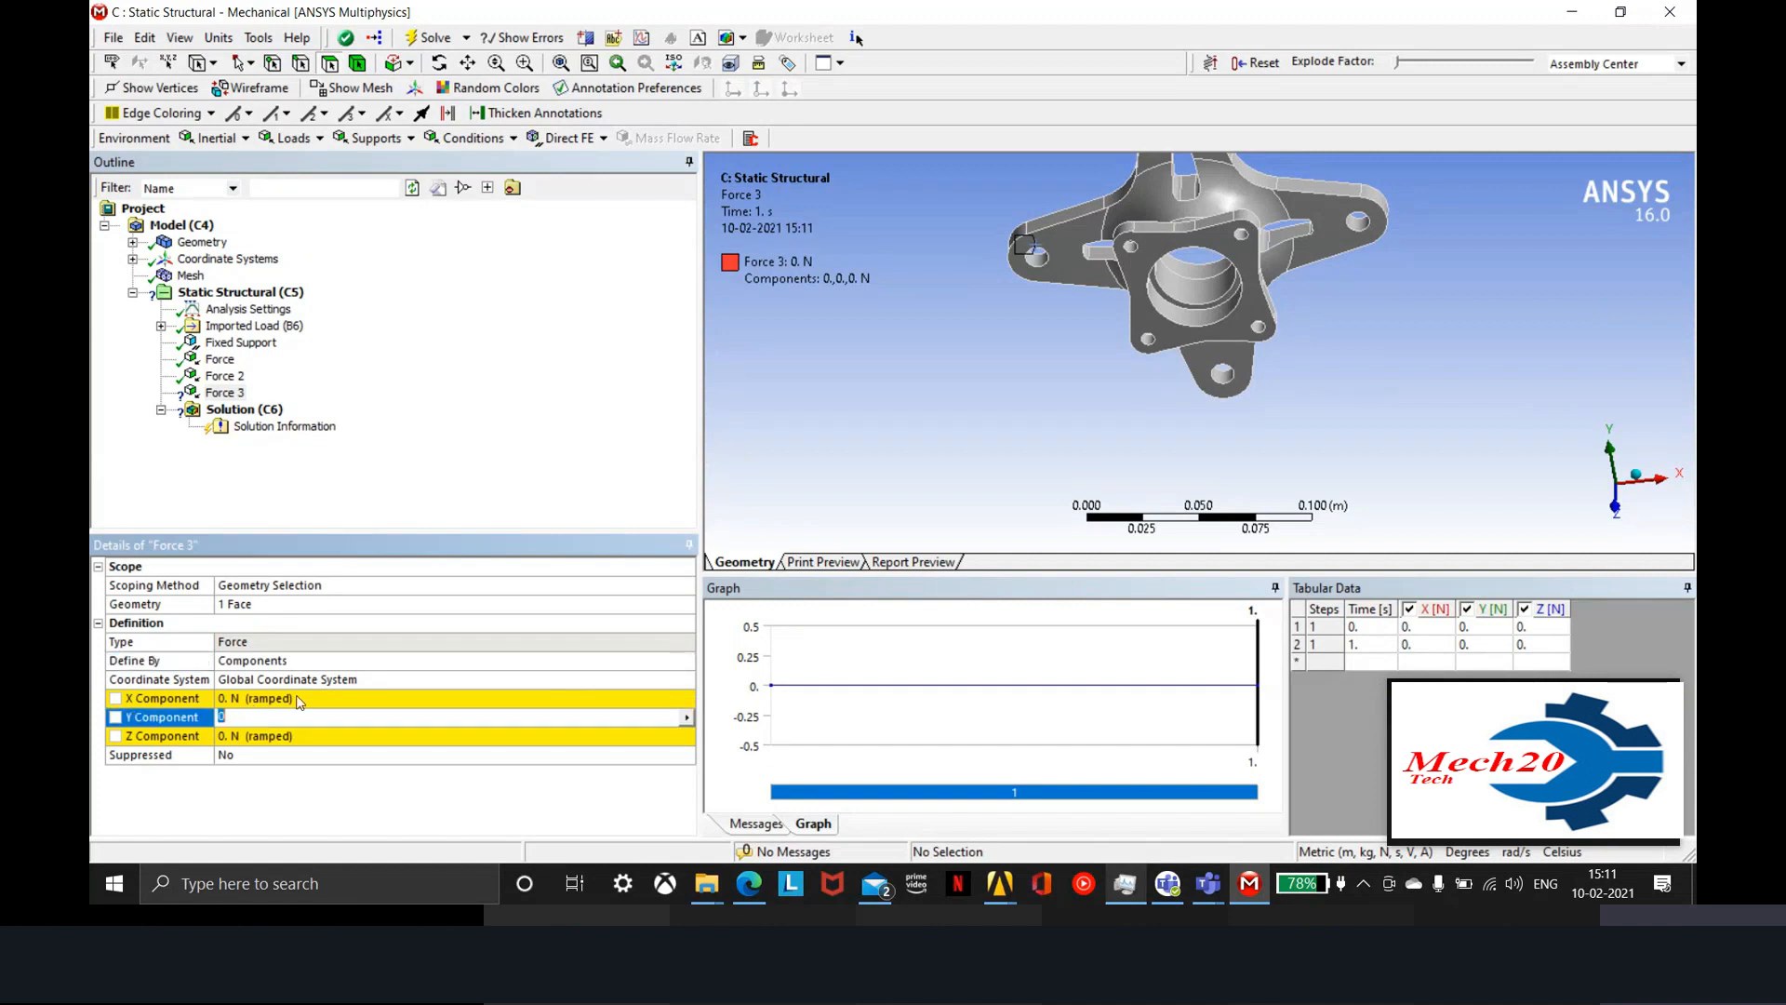
key("Return")
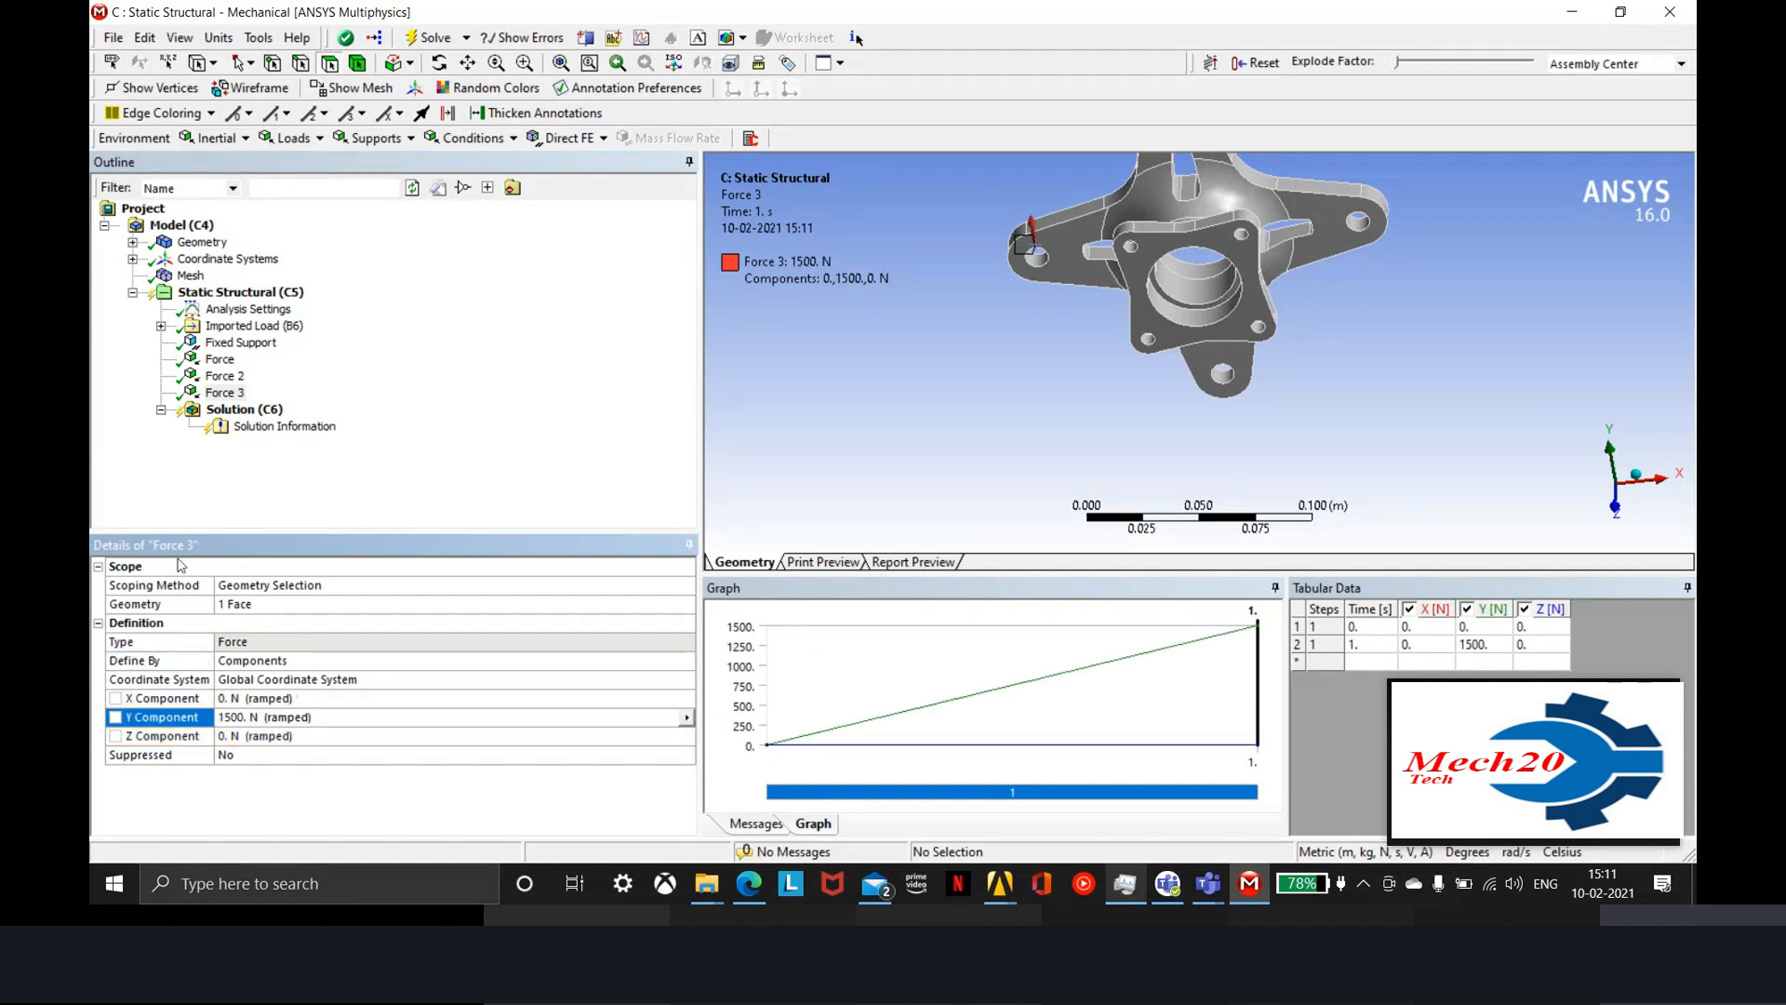
Insert a fourth force and scope it to the hole face at the end of the hub's upper arm
right_click(271, 294)
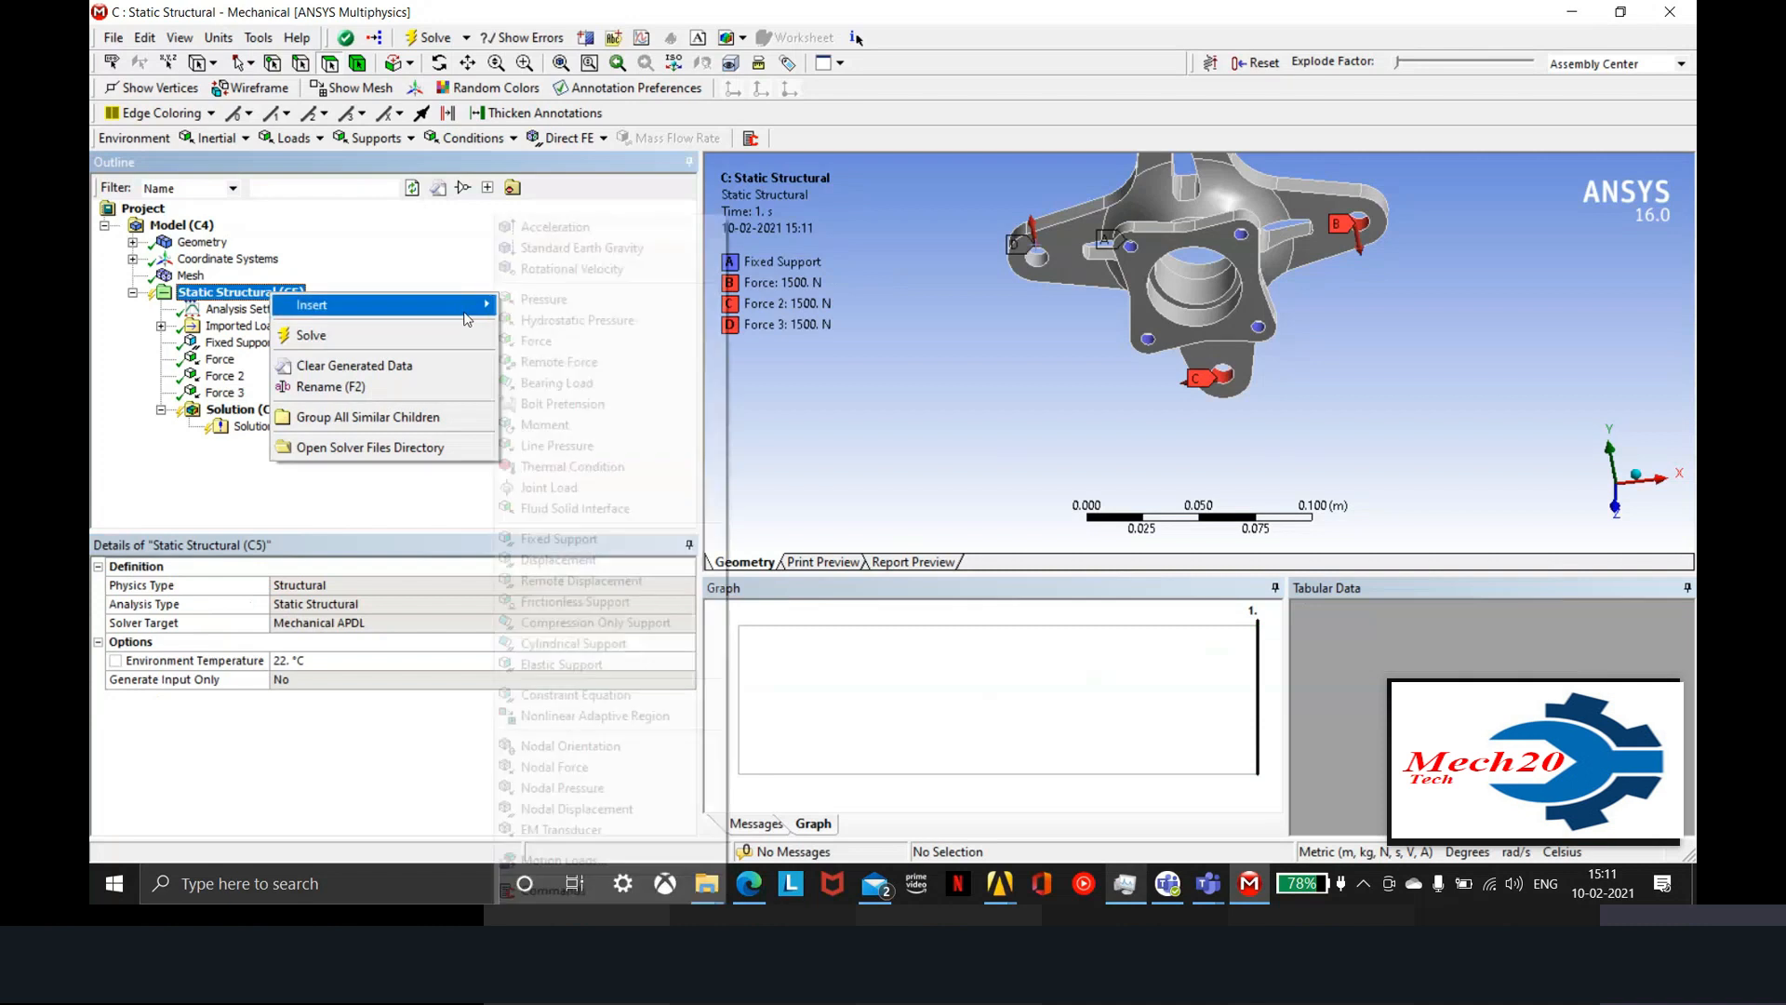
mouse_move(466, 307)
left_click(538, 340)
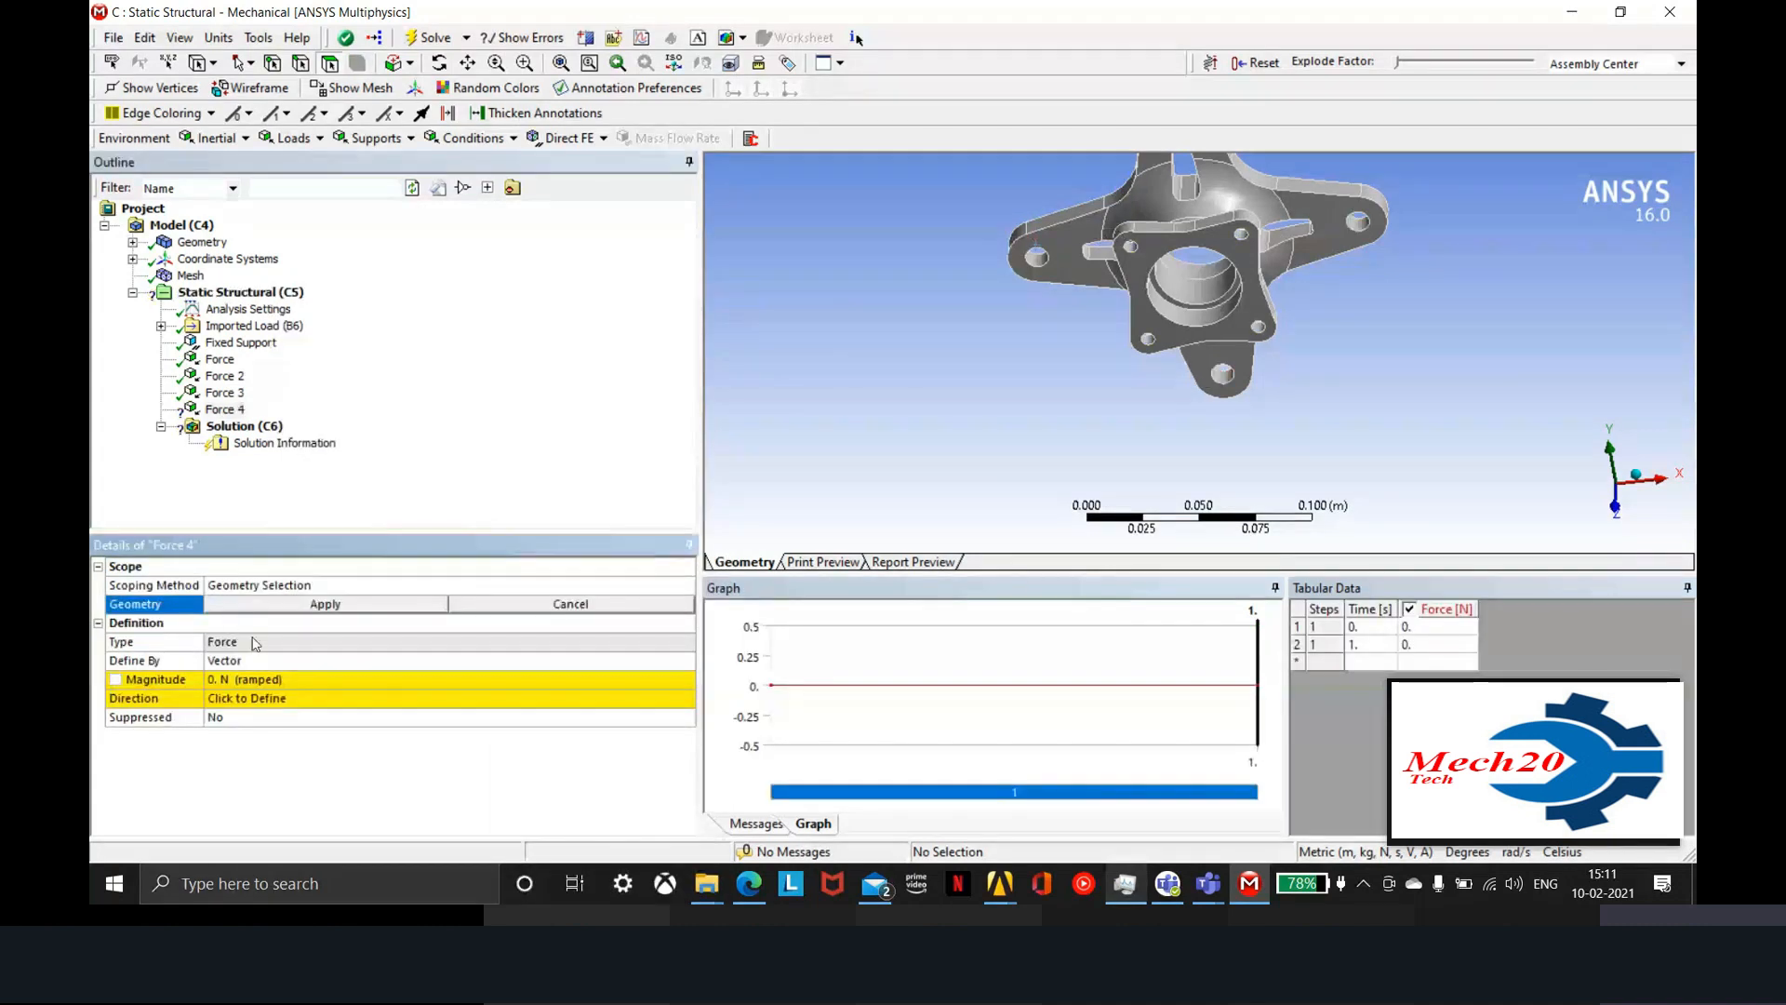
scroll(1210, 279, "down", 3)
middle_click_drag(1209, 279, 1262, 224)
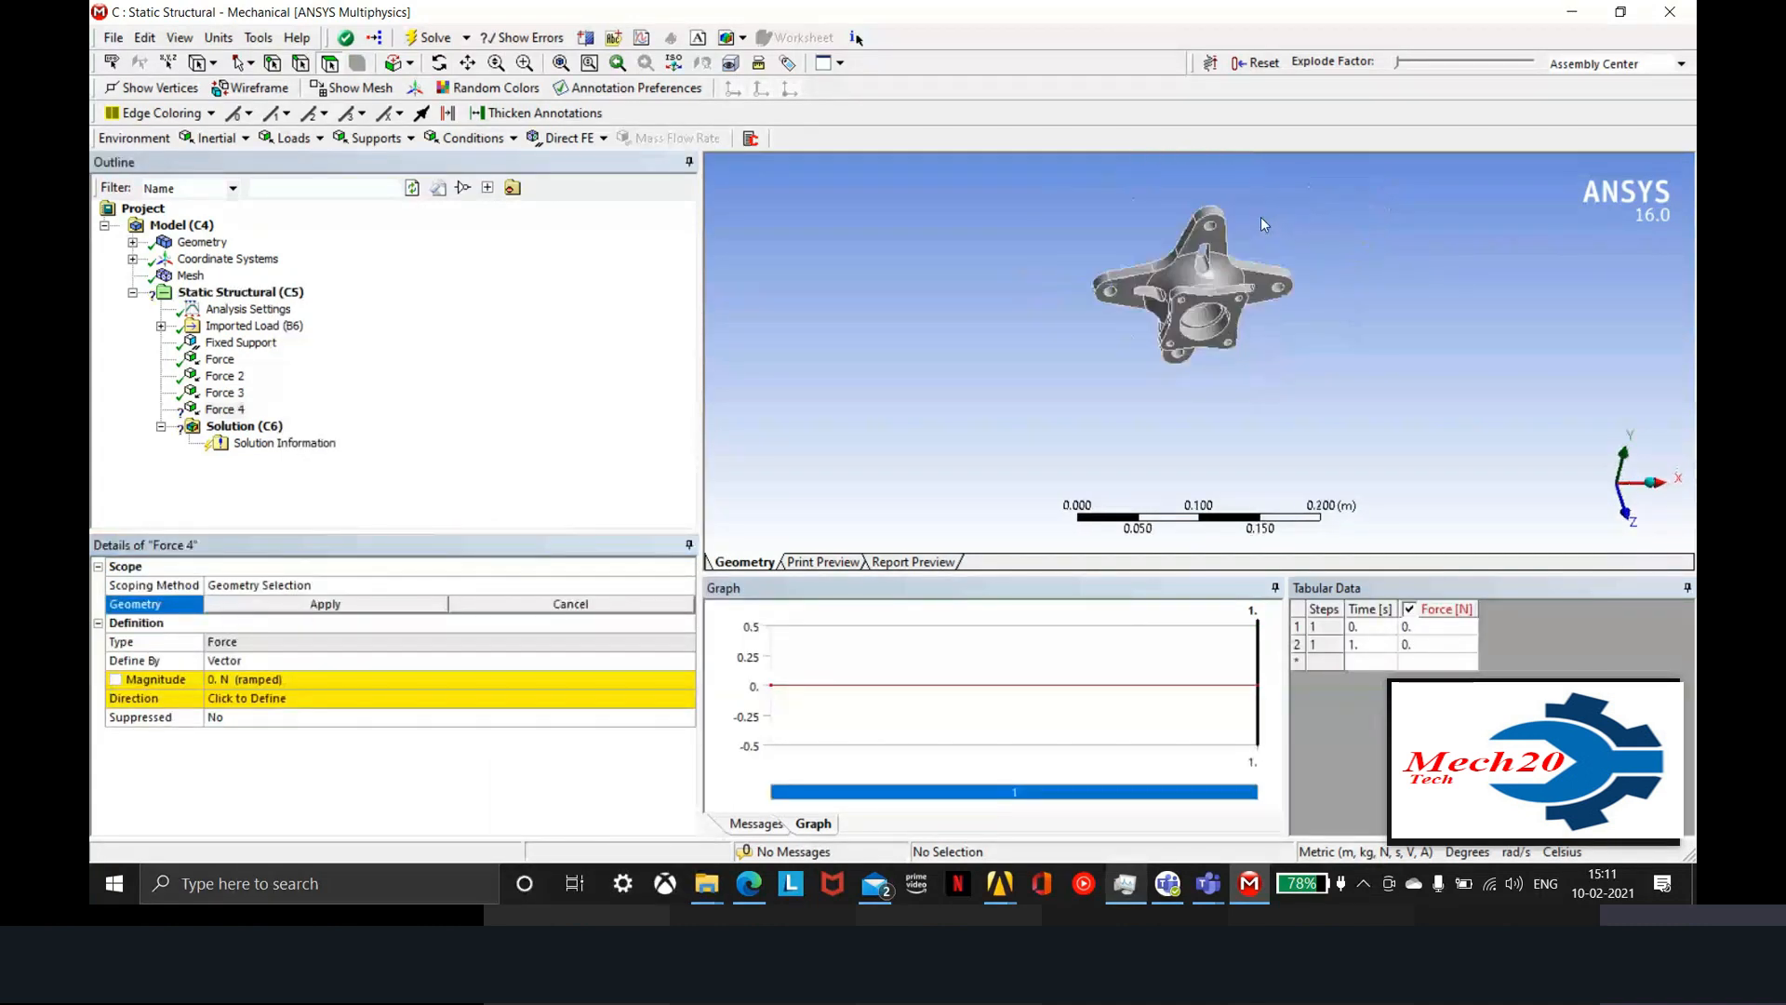
scroll(1210, 224, "up", 5)
left_click(1156, 294)
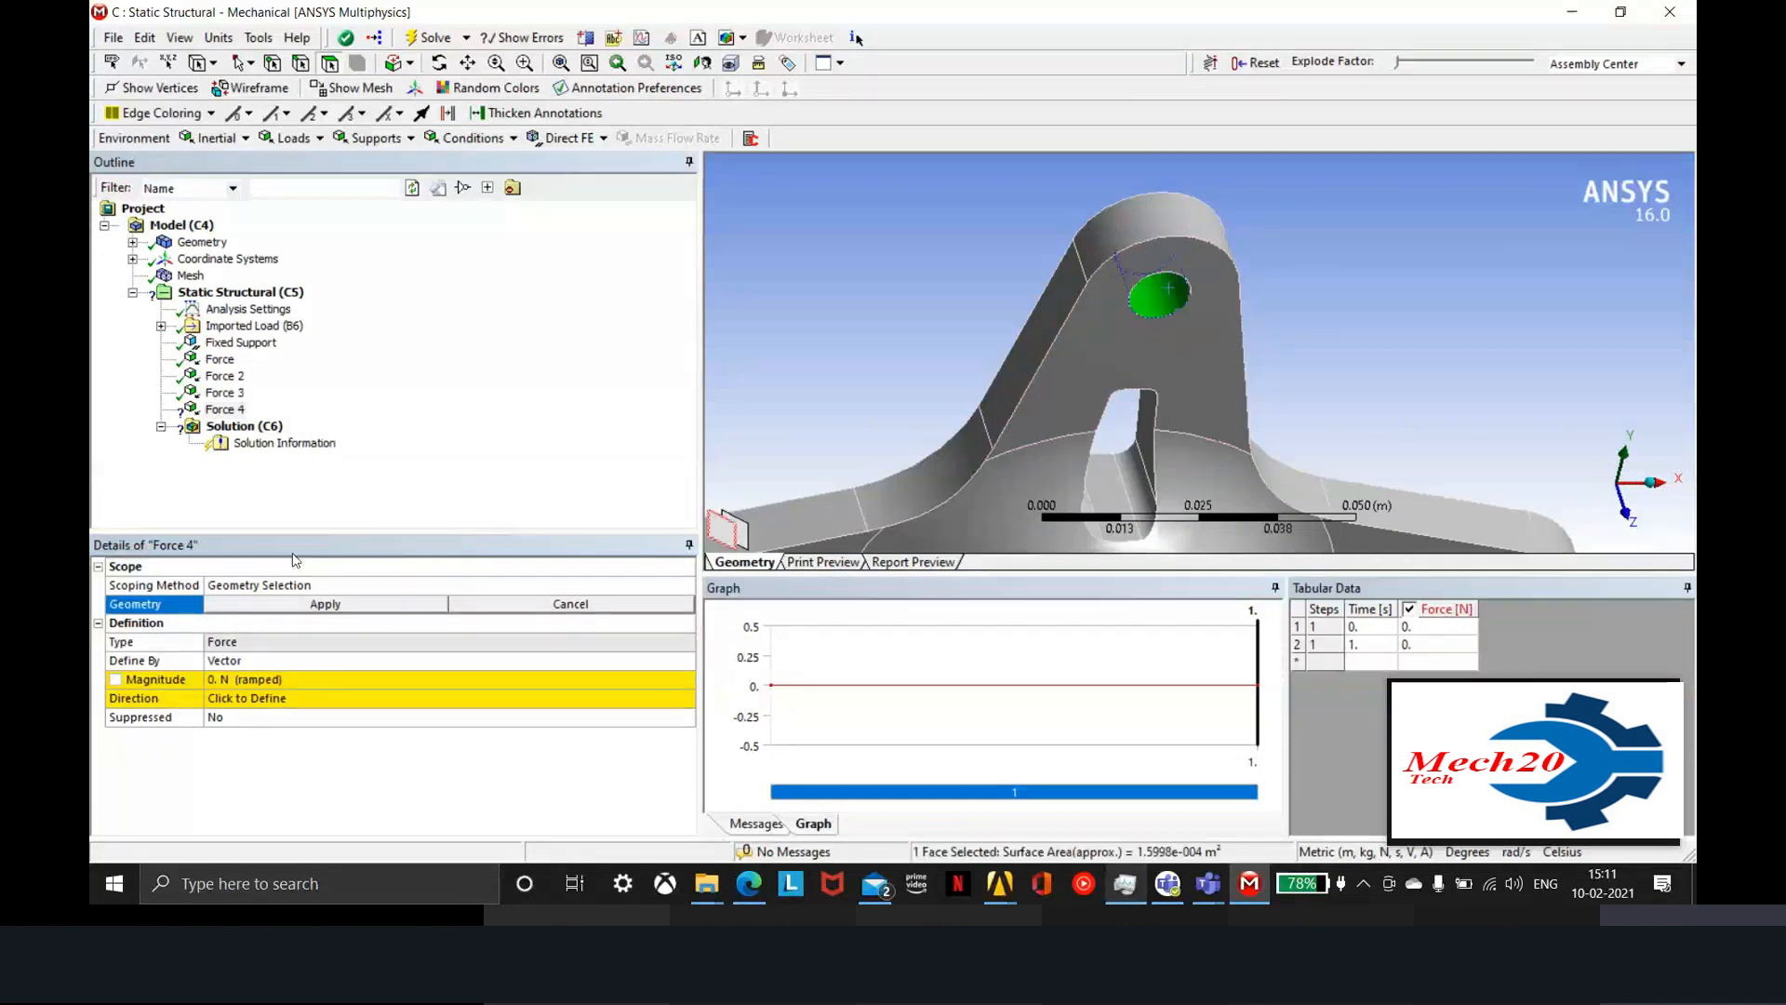
left_click(300, 607)
Define the upper arm's force by components with an X component of 1500 N
left_click(348, 661)
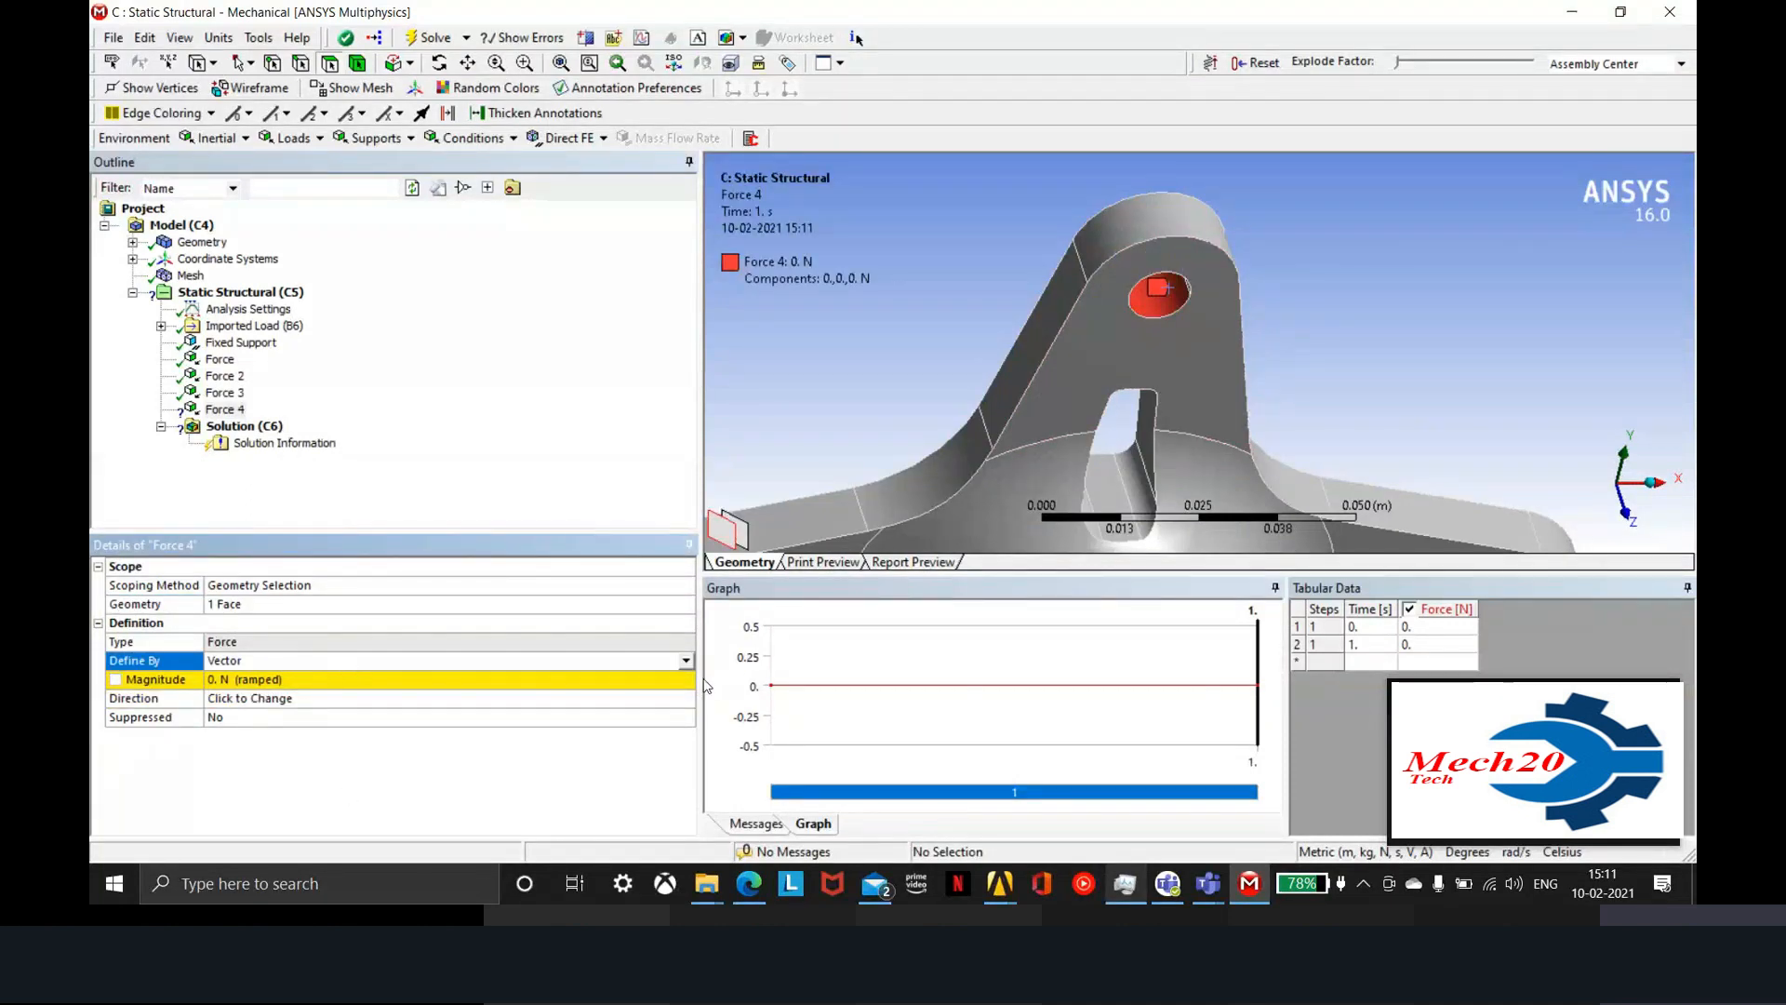
left_click(687, 660)
left_click(503, 678)
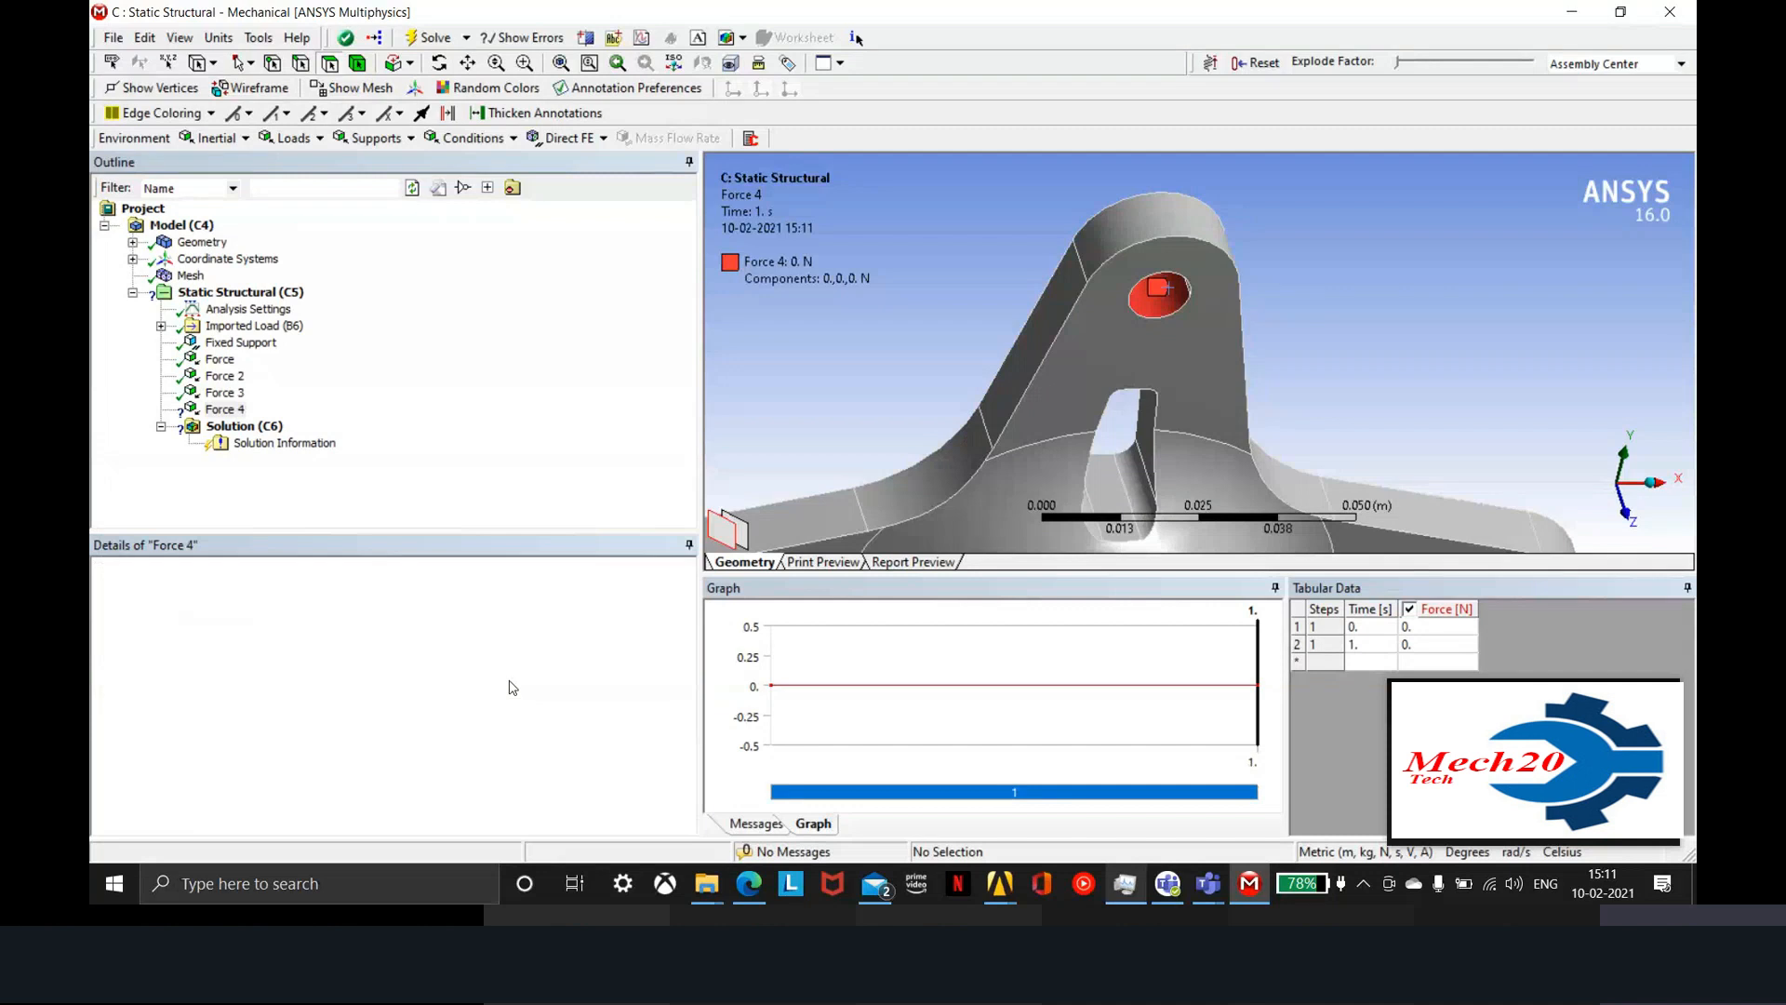
left_click(446, 698)
type("1500")
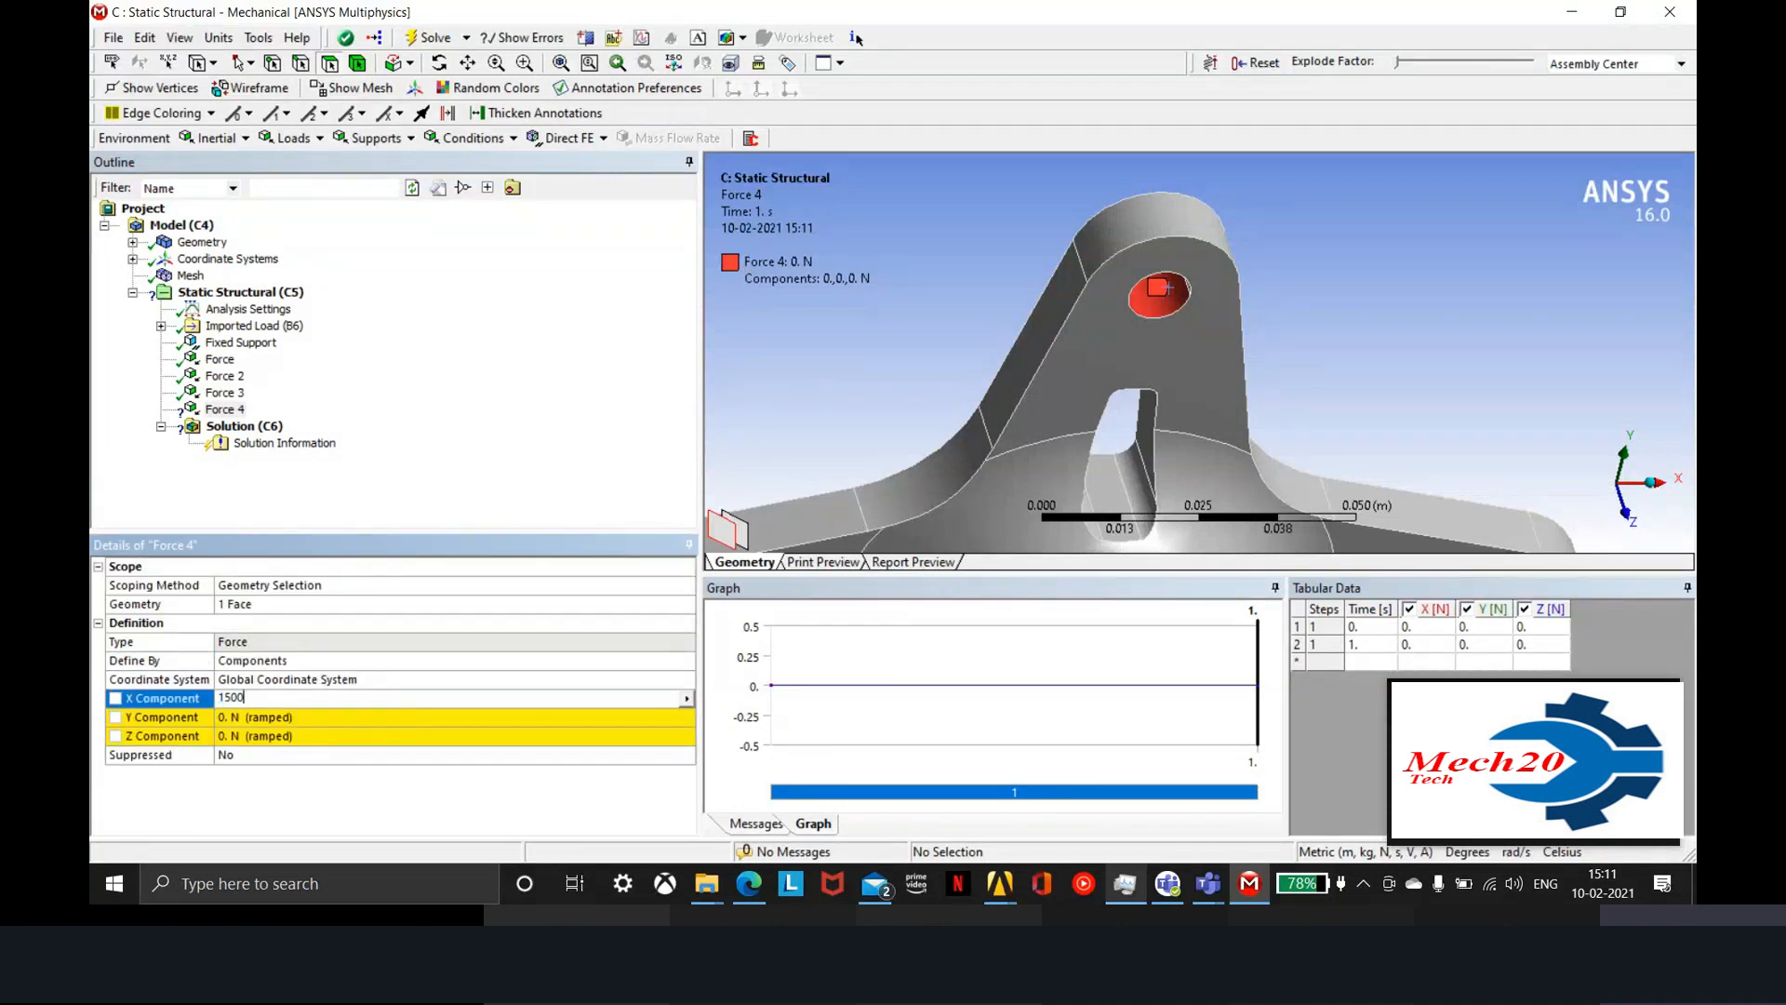
key("Return")
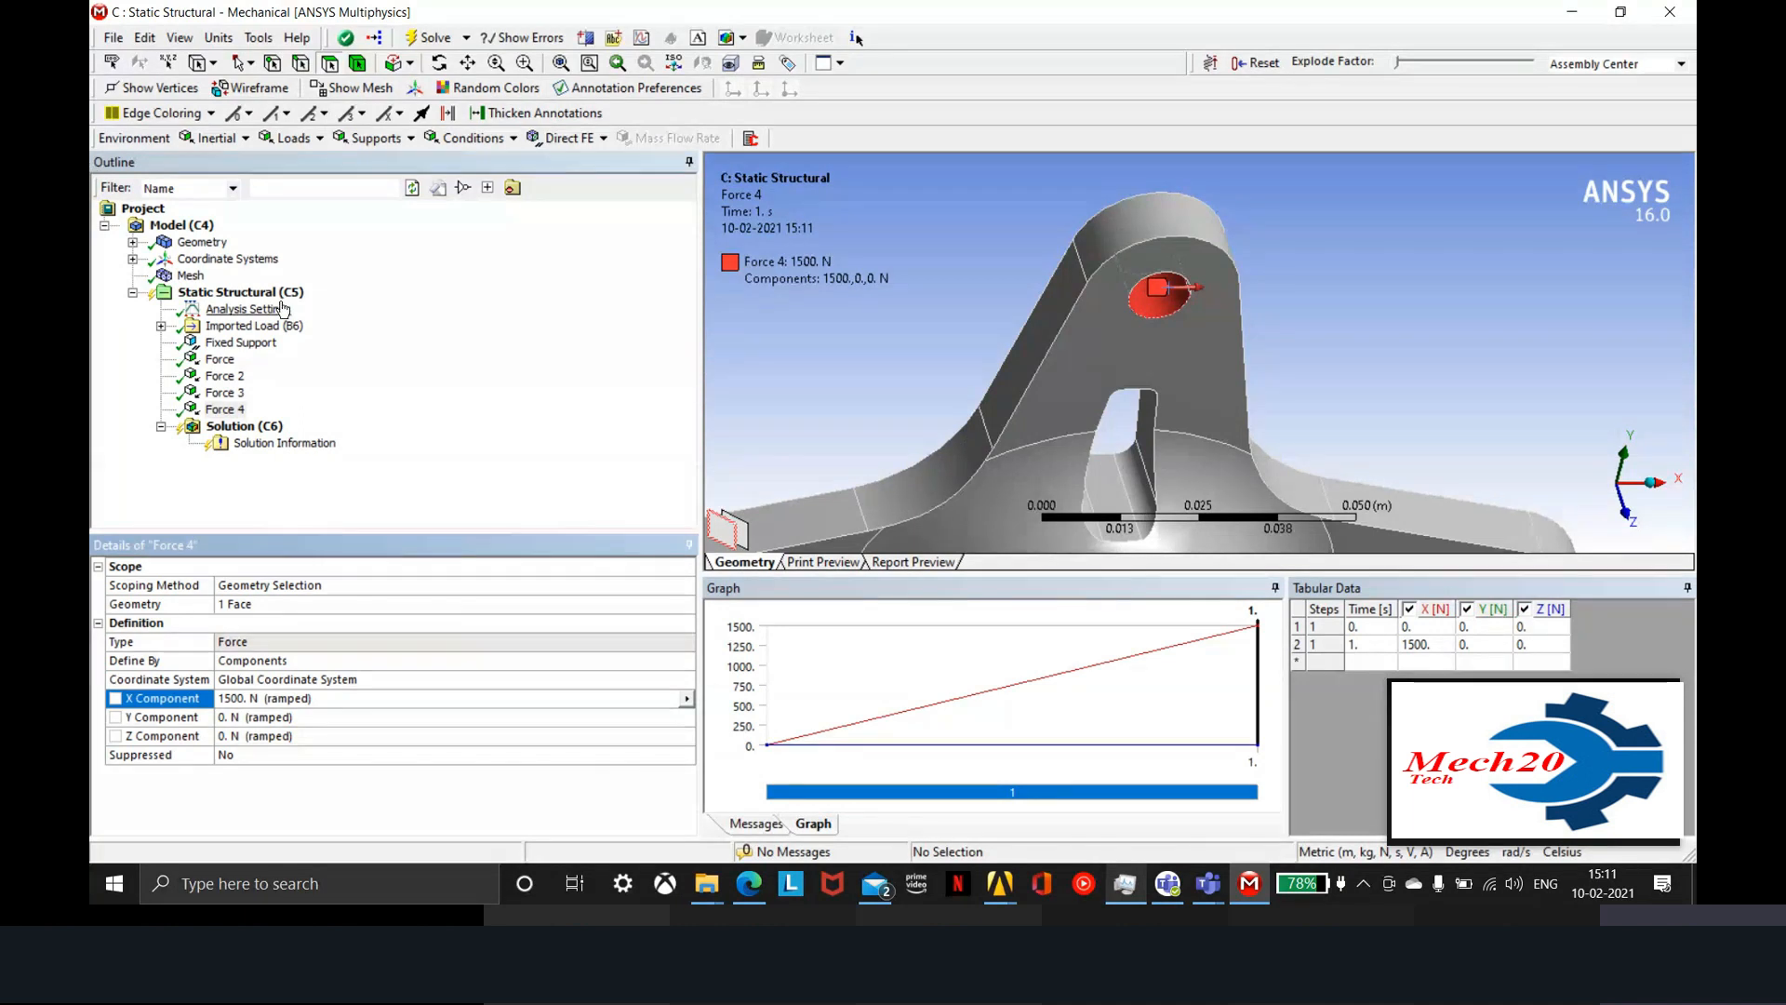
Solve the static structural analysis with the fixed support and all four arm forces
left_click(240, 292)
right_click(269, 292)
left_click(307, 335)
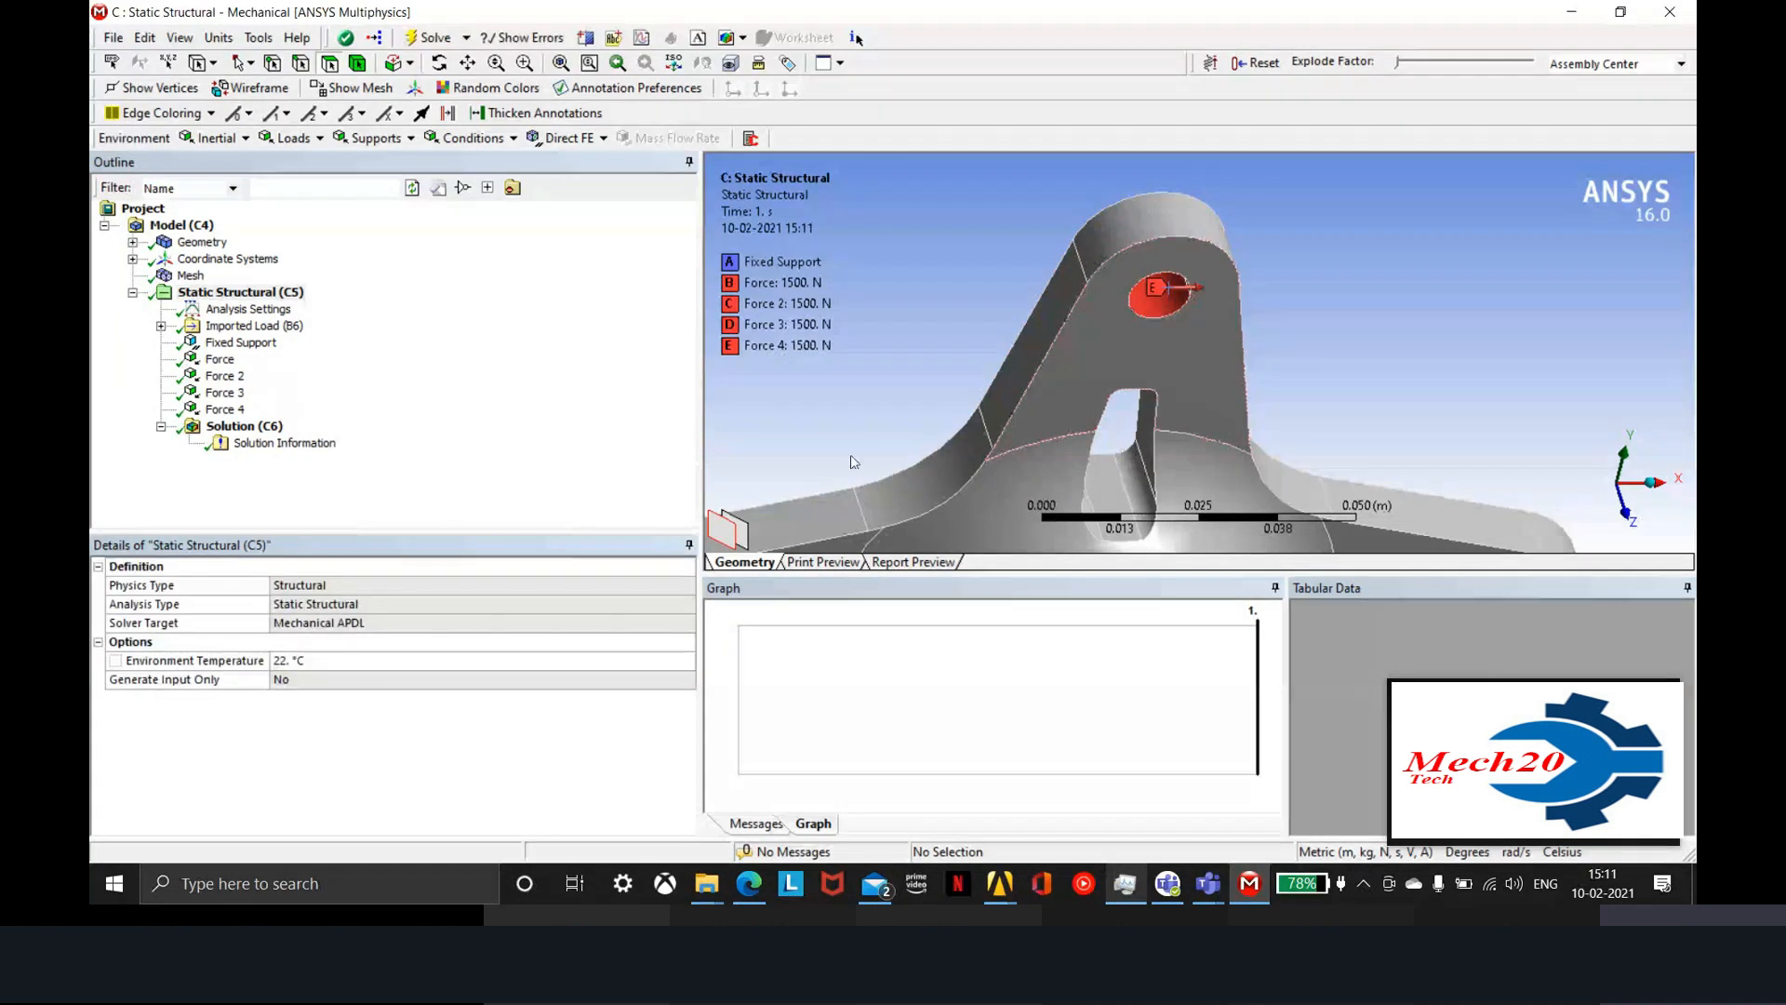
Add Total Deformation and Equivalent (von-Mises) stress results to the solution
right_click(245, 433)
mouse_move(438, 444)
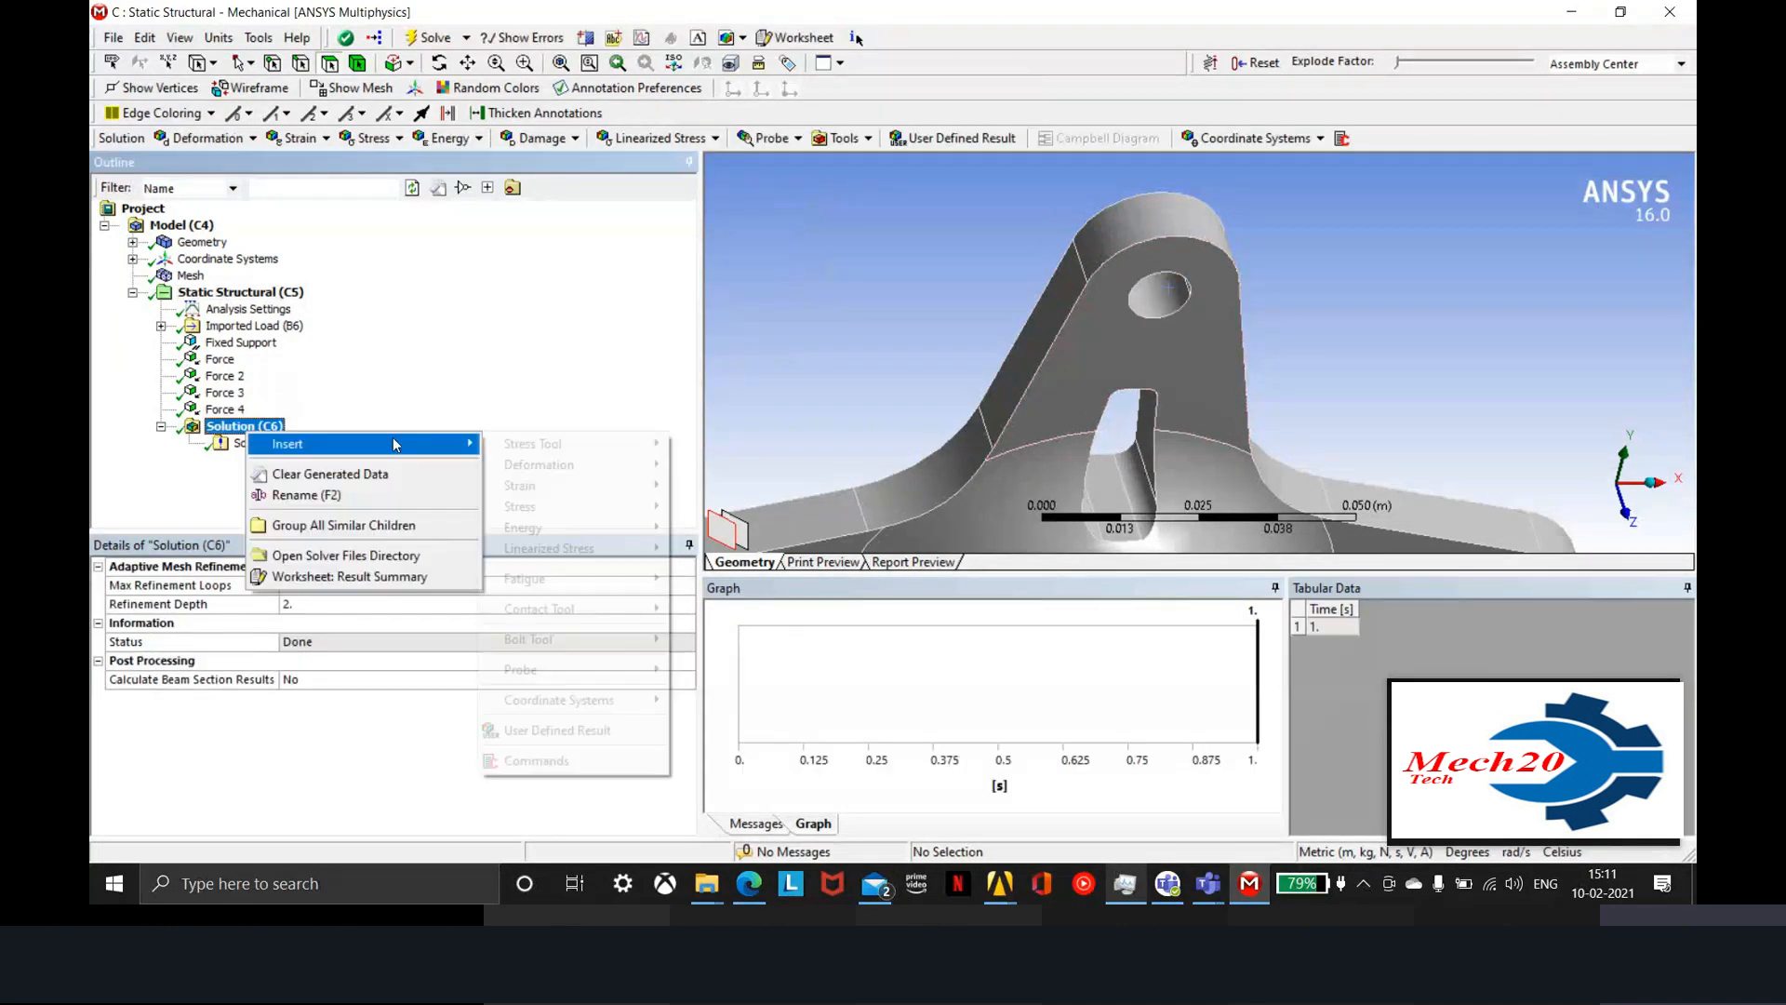
left_click(711, 464)
left_click(243, 426)
right_click(243, 426)
mouse_move(444, 441)
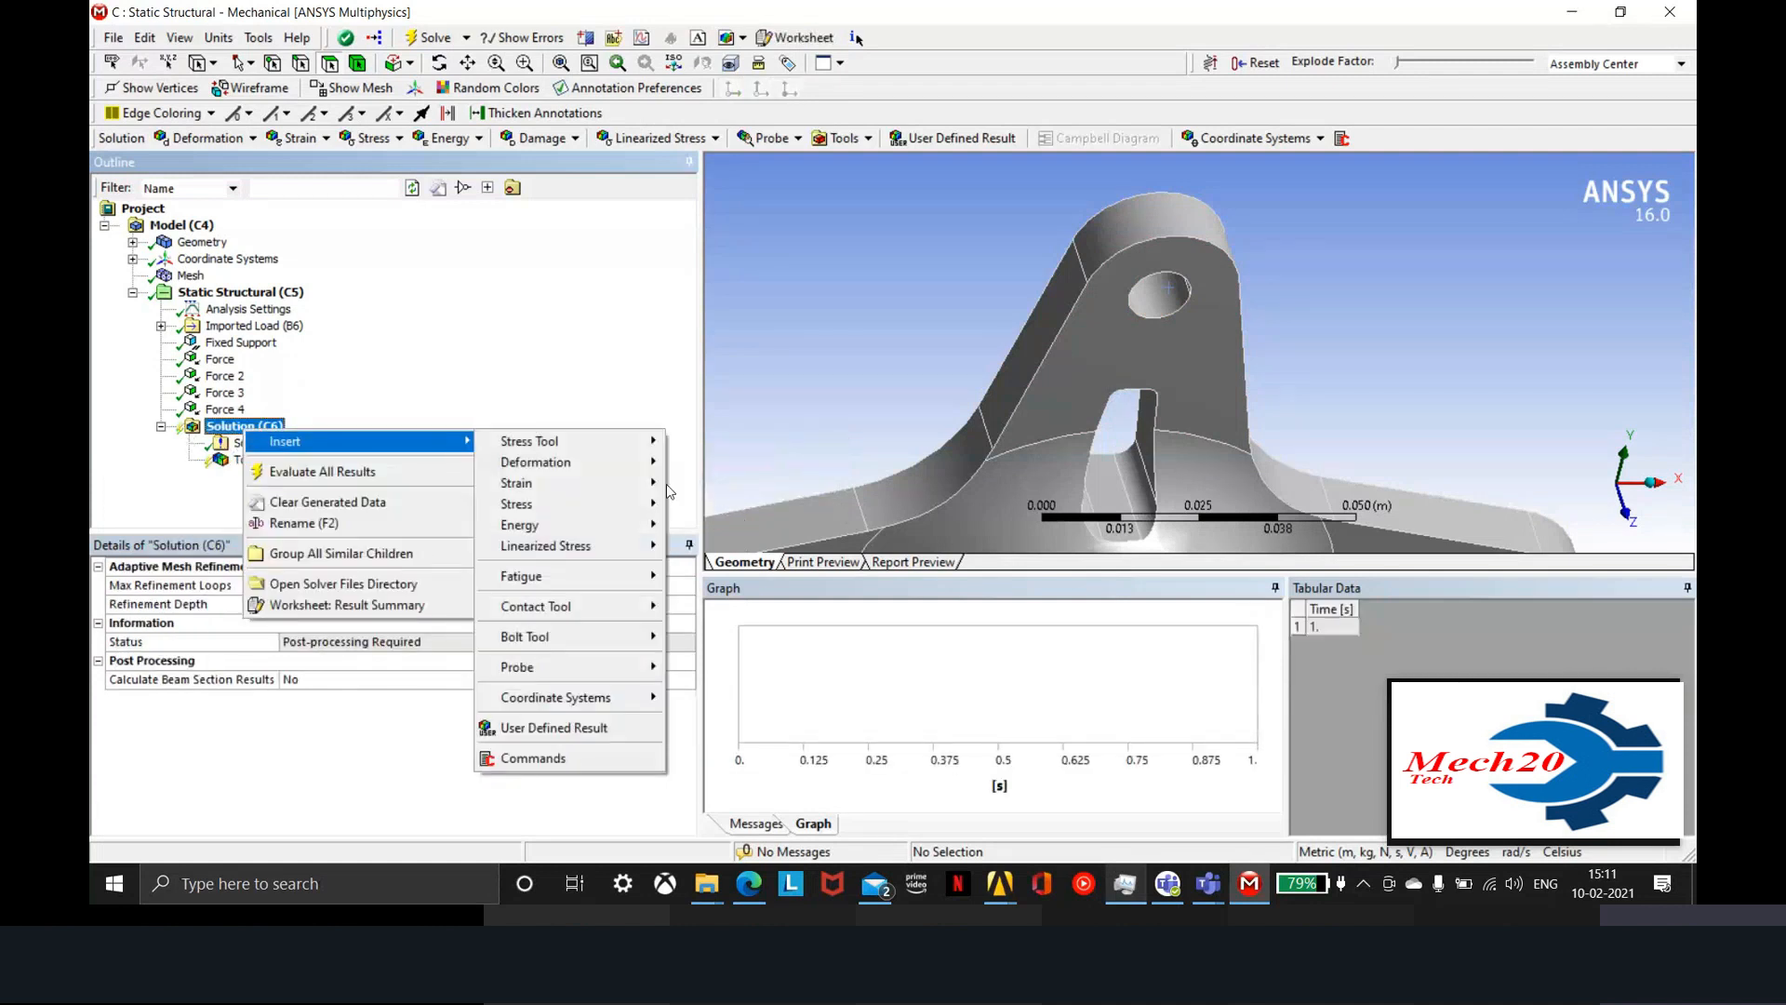
mouse_move(595, 462)
mouse_move(558, 503)
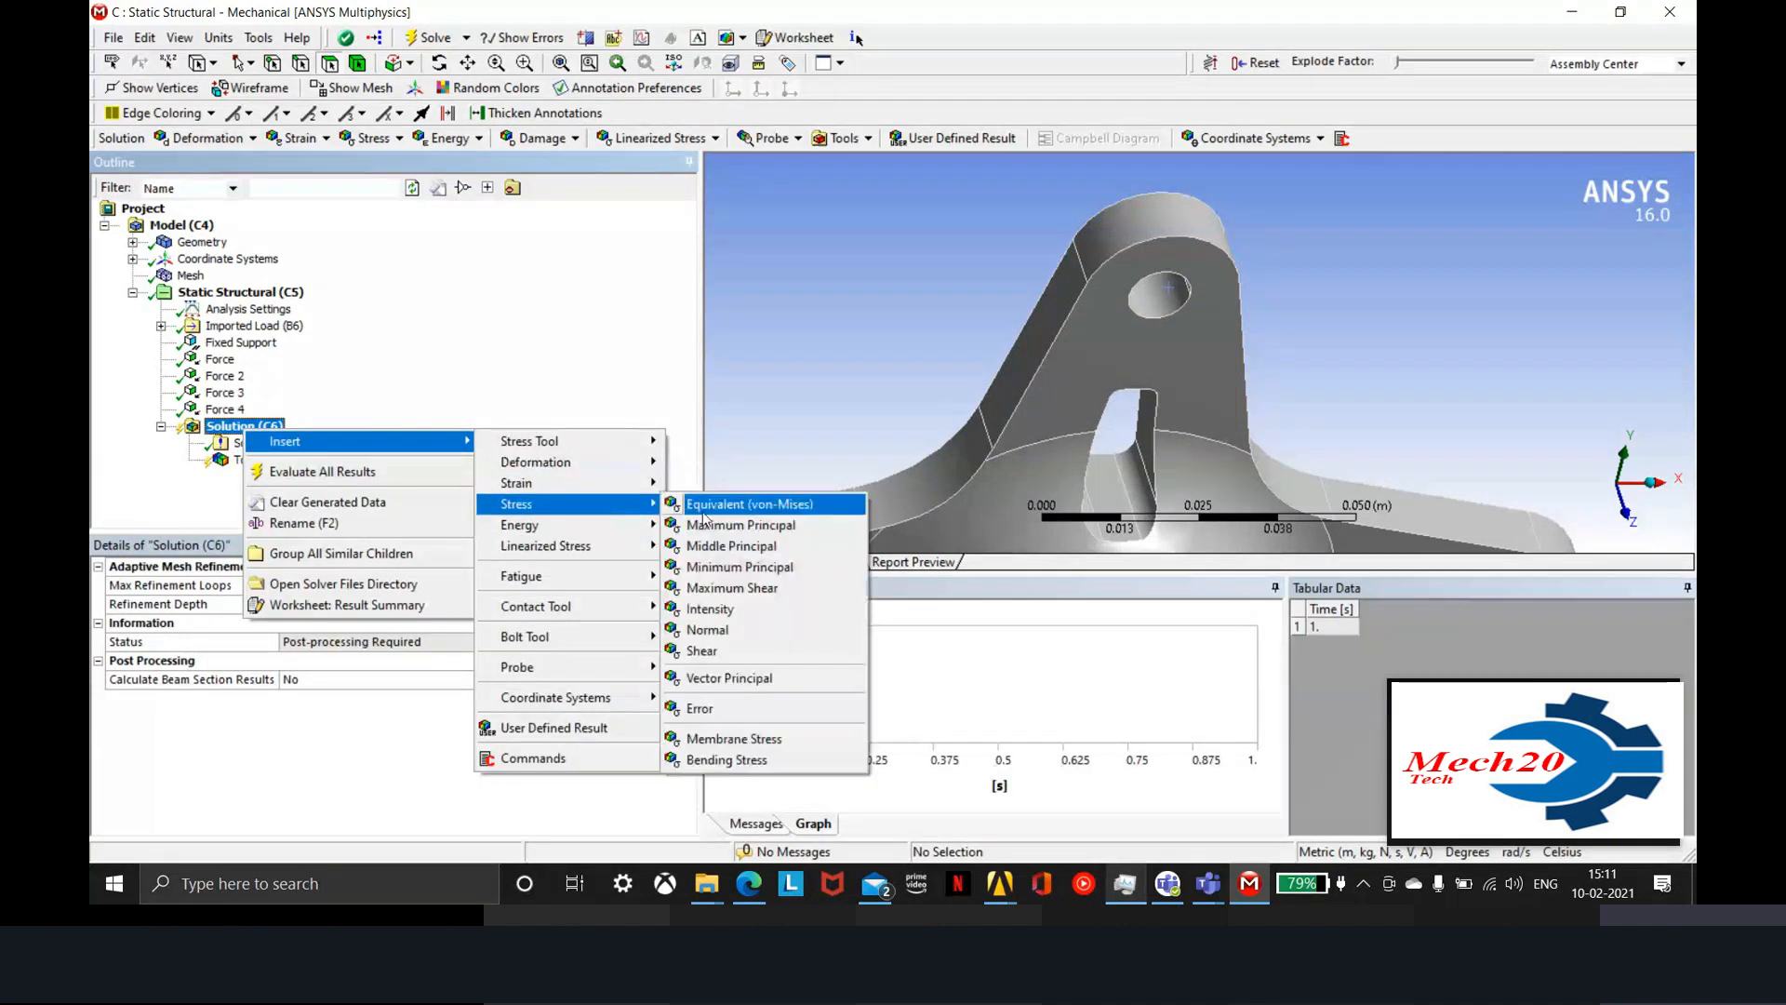
left_click(735, 504)
Add a Shear stress result to the solution and evaluate all results
right_click(213, 430)
mouse_move(353, 441)
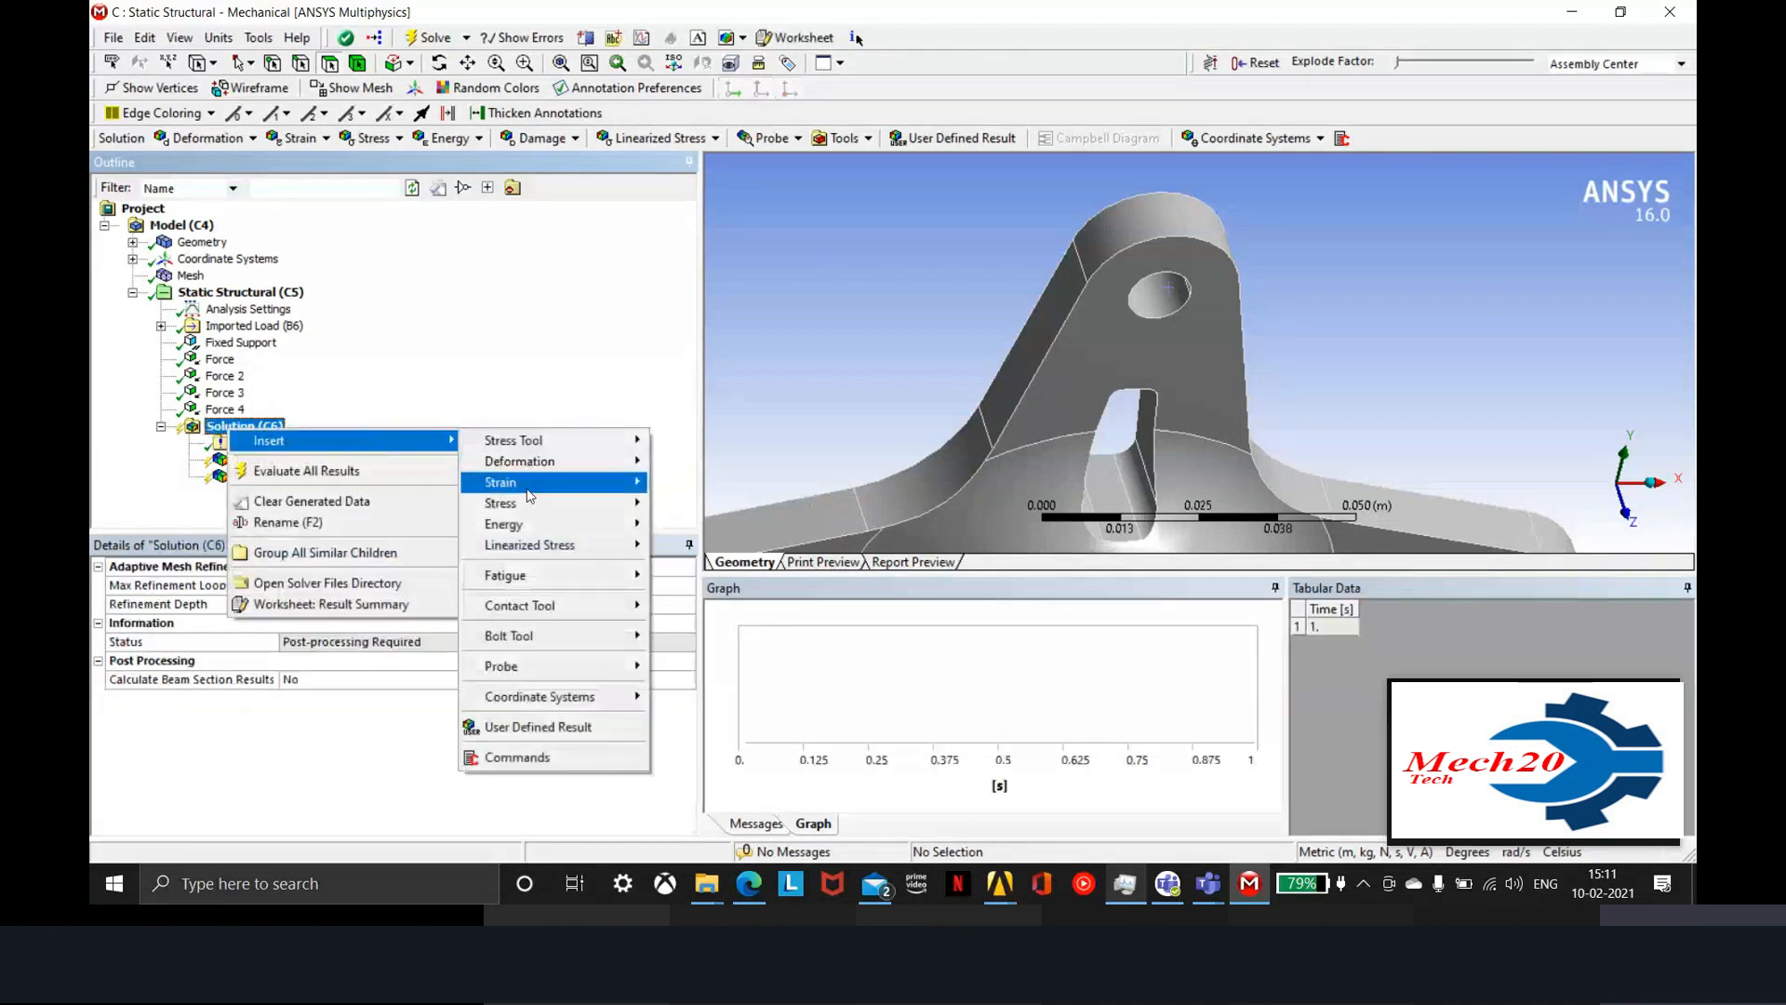
mouse_move(559, 503)
left_click(802, 651)
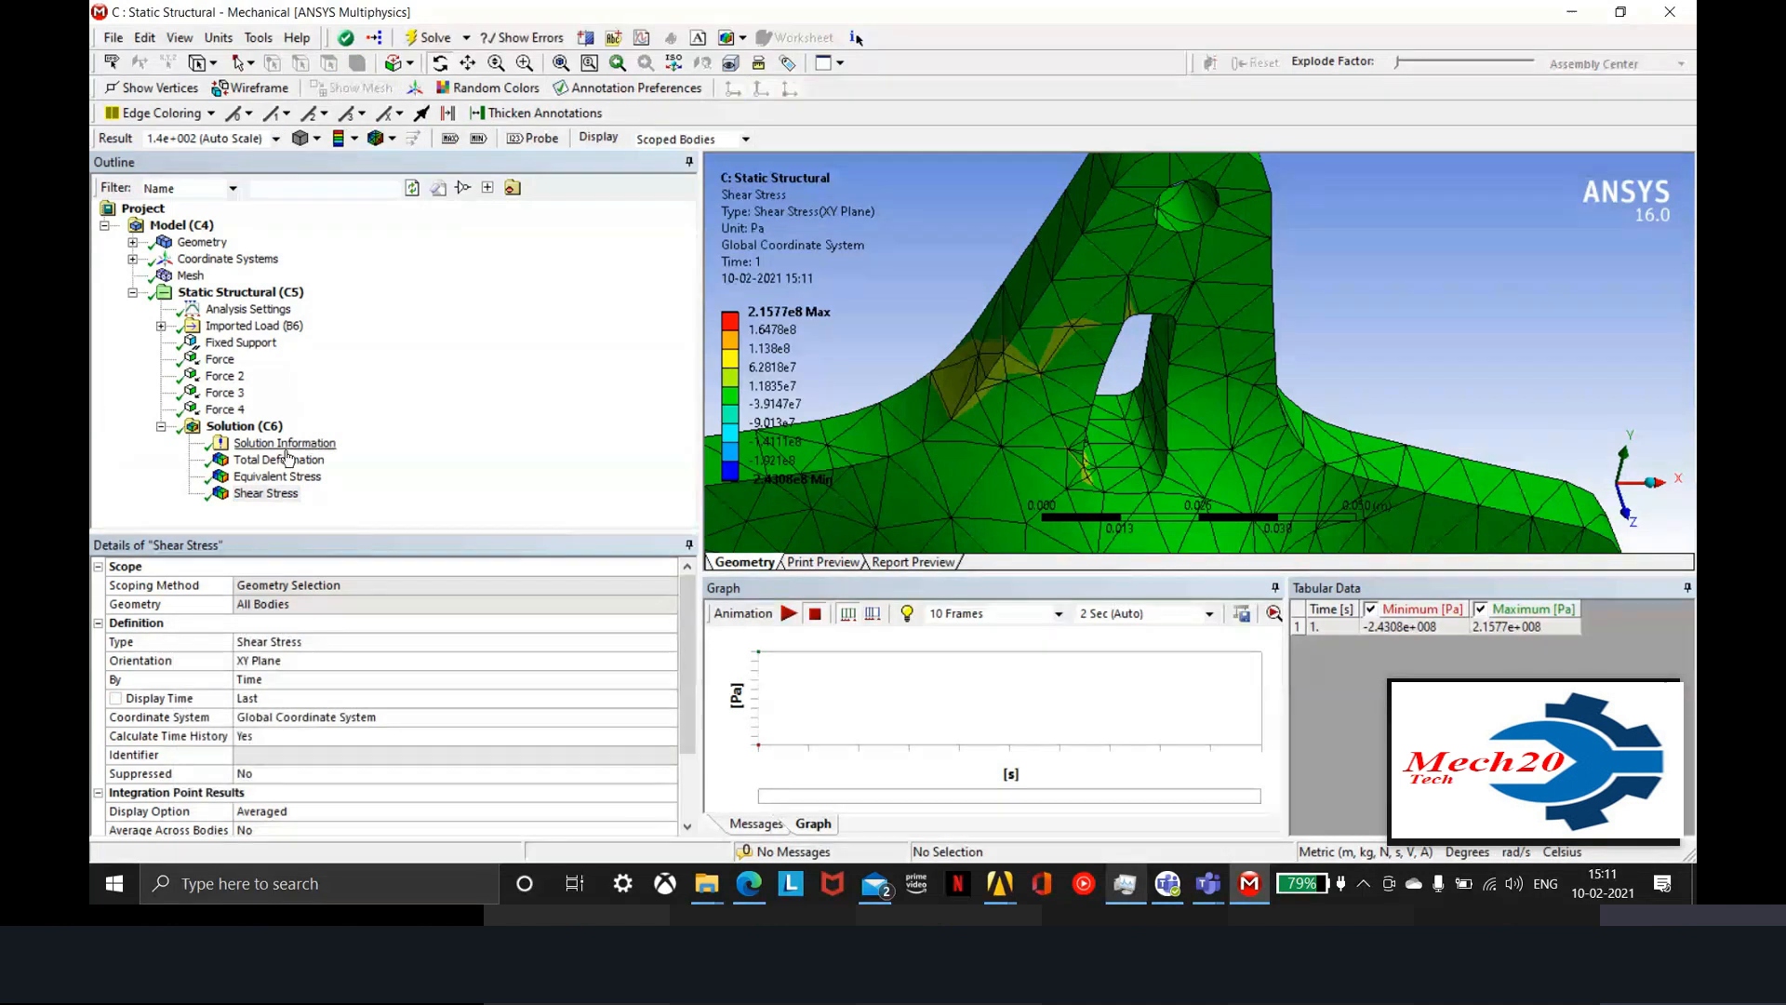
Examine the total deformation plot of the hub from the side, the flange and the arm face
left_click(296, 459)
scroll(1055, 357, "down", 3)
scroll(1051, 359, "down", 2)
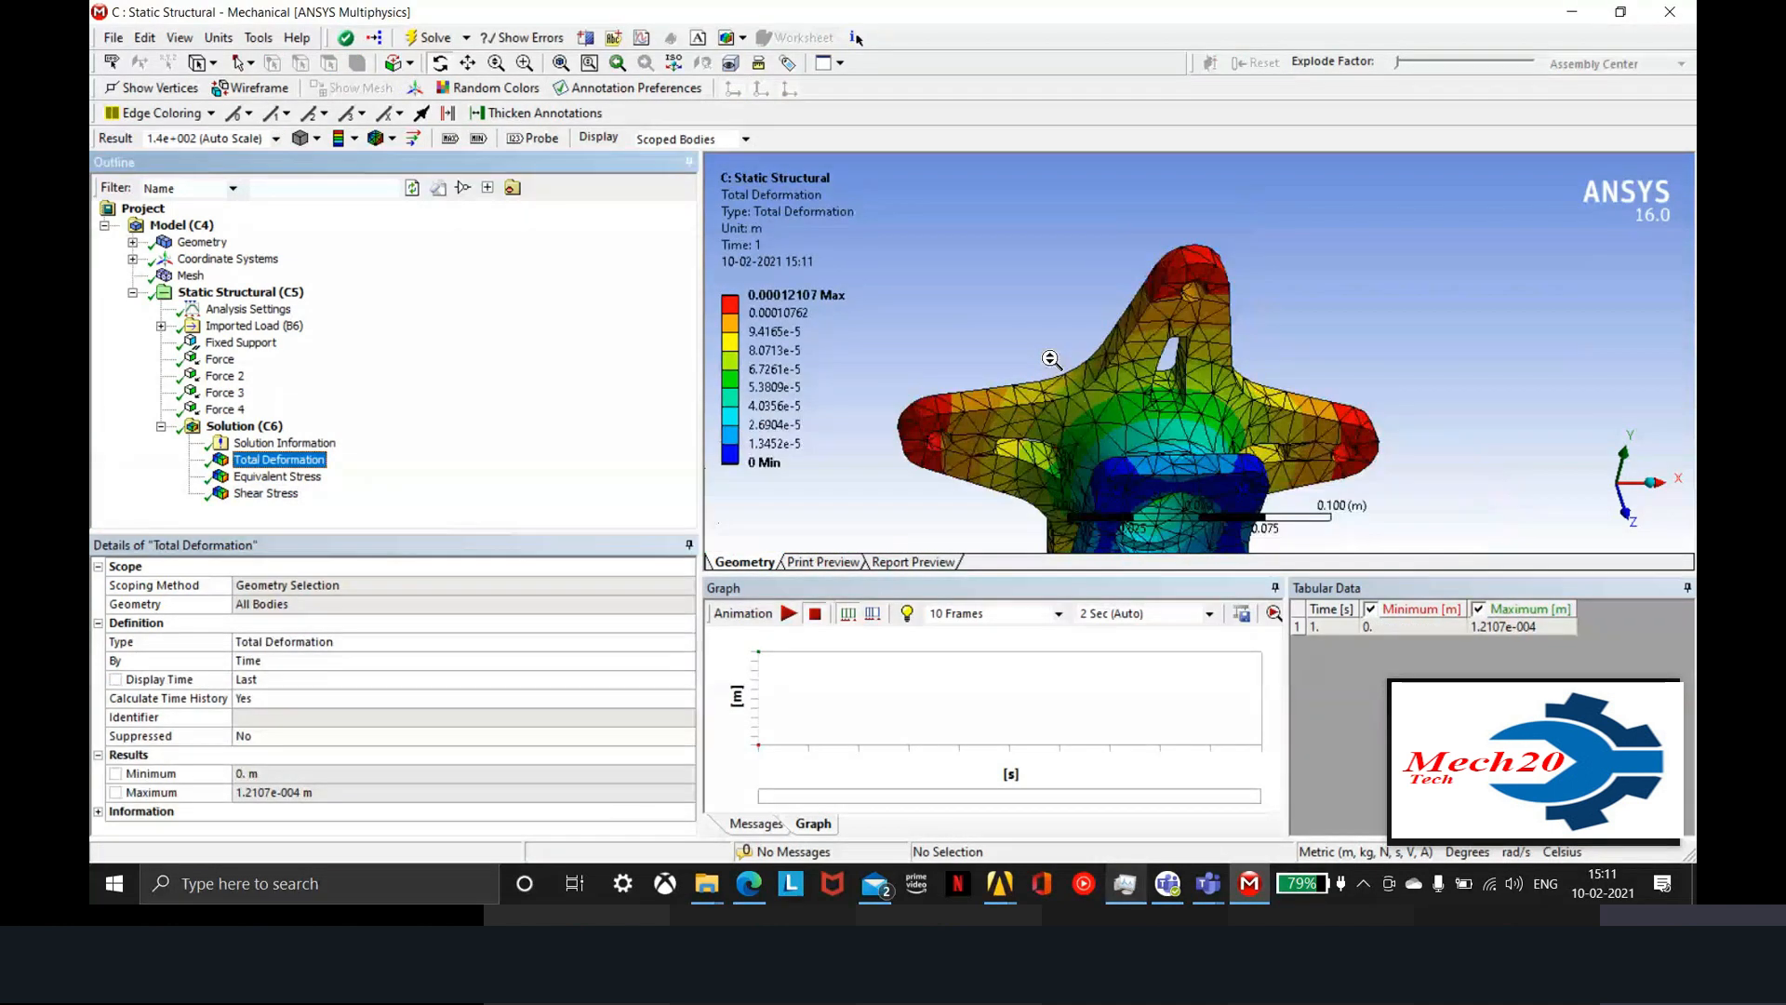
left_click_drag(1050, 355, 818, 352)
scroll(1273, 387, "down", 4)
left_click_drag(1288, 442, 1269, 266)
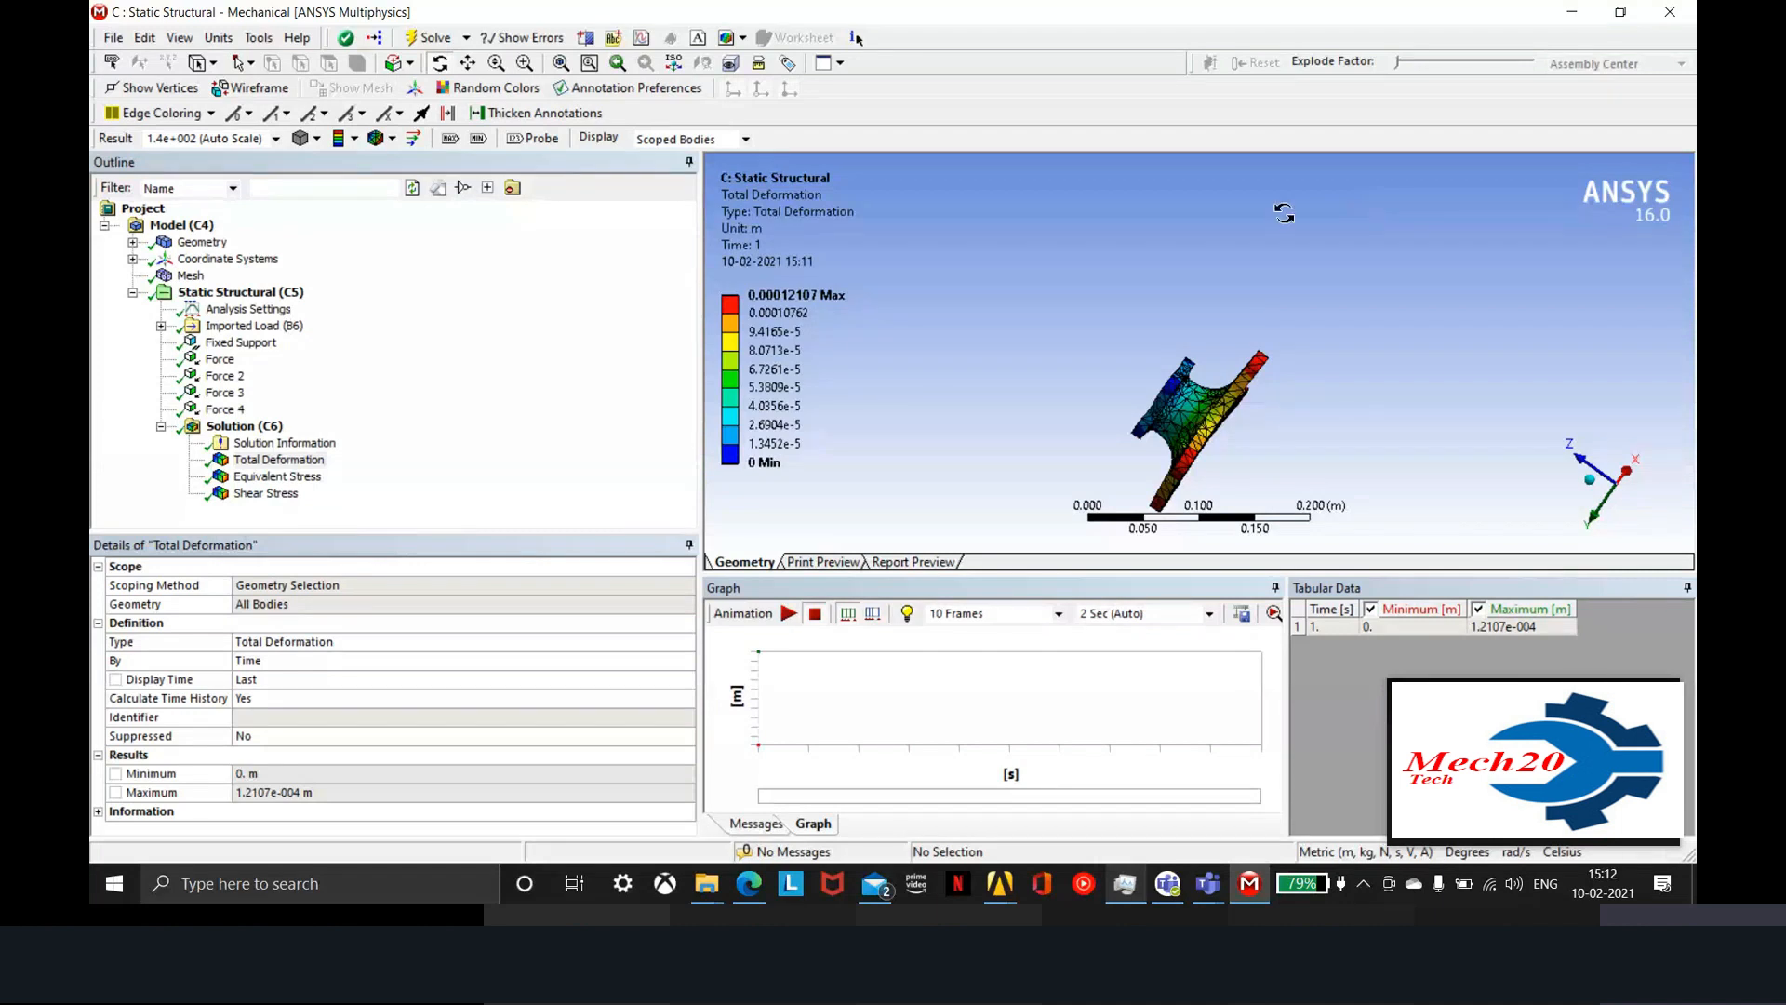
left_click_drag(1180, 393, 1116, 337)
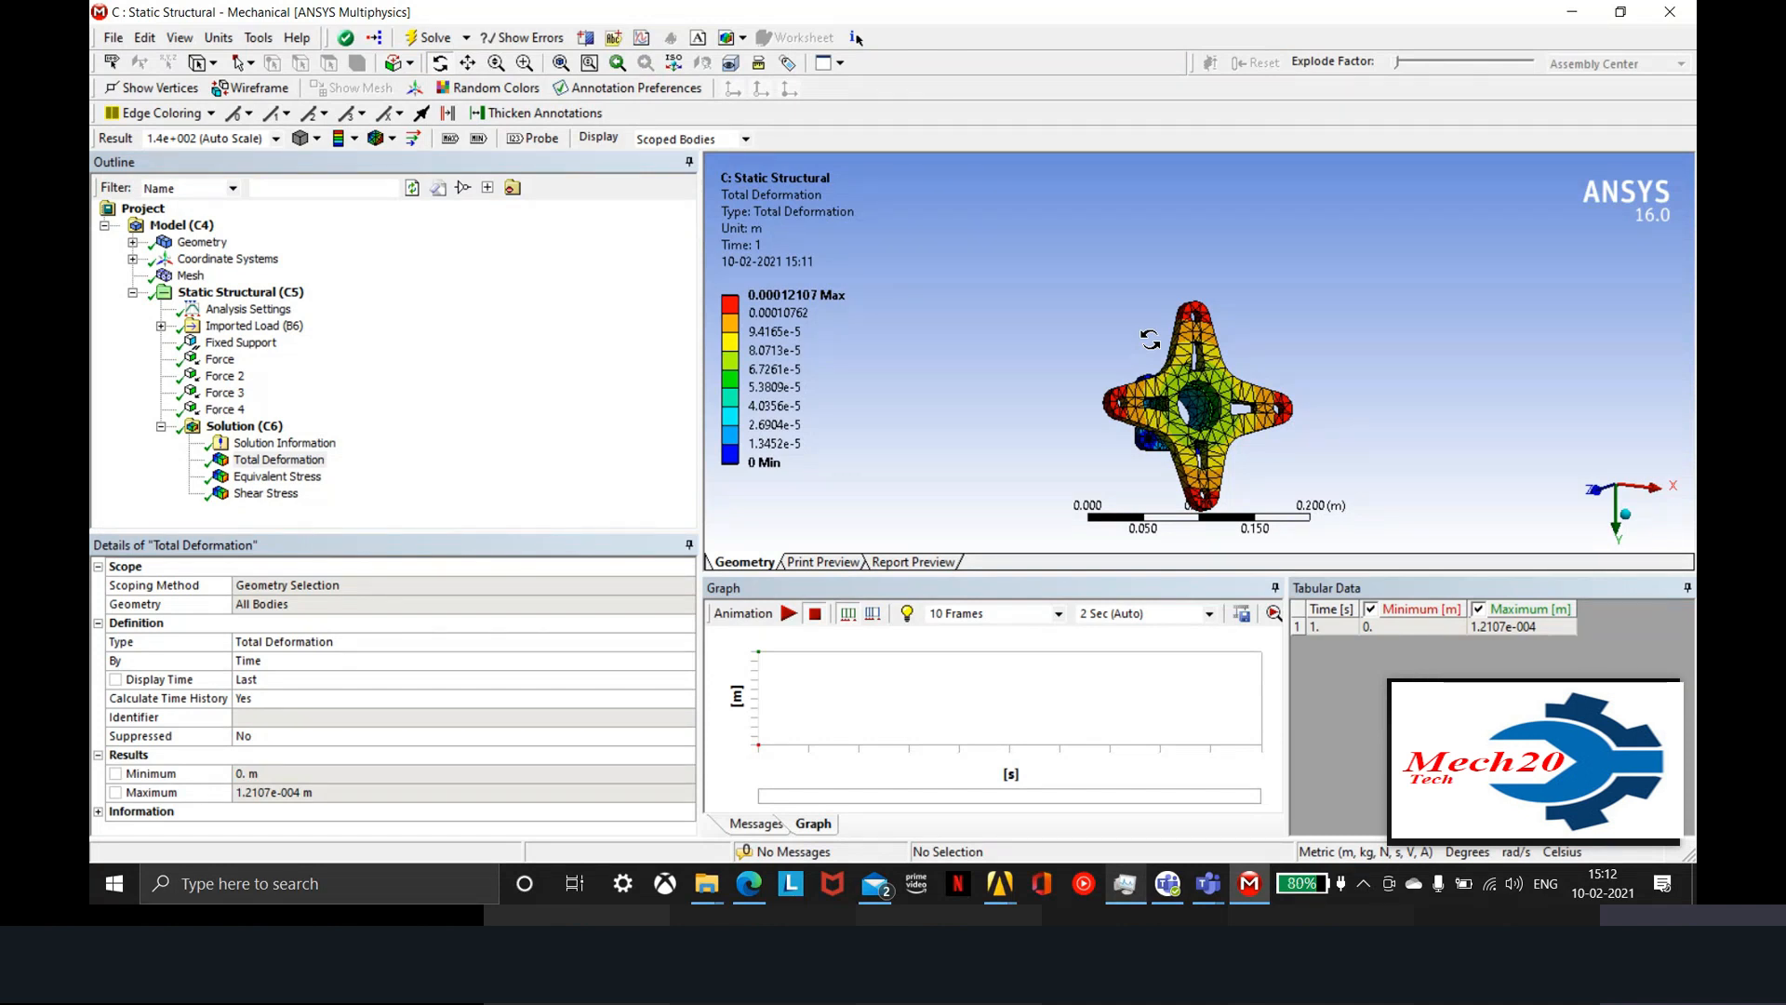
left_click_drag(1150, 340, 1127, 397)
left_click_drag(1288, 393, 1098, 378)
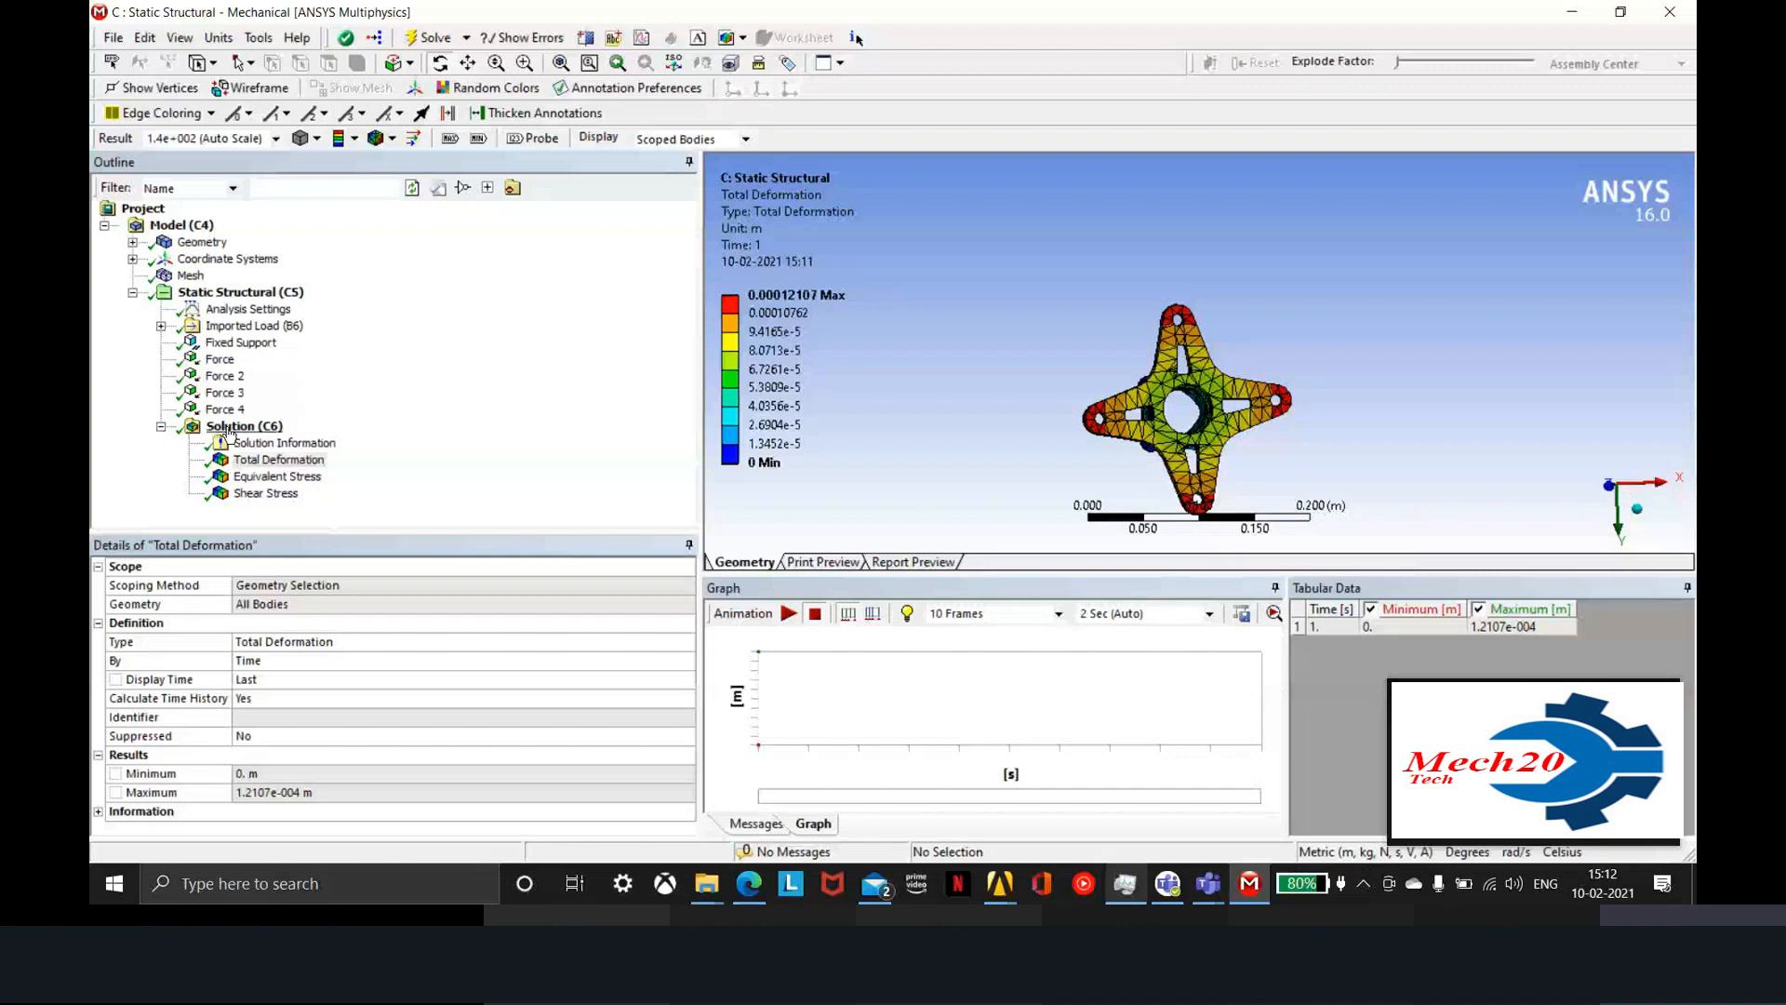
Increase the magnitude of the first force's negative Y component
left_click(220, 359)
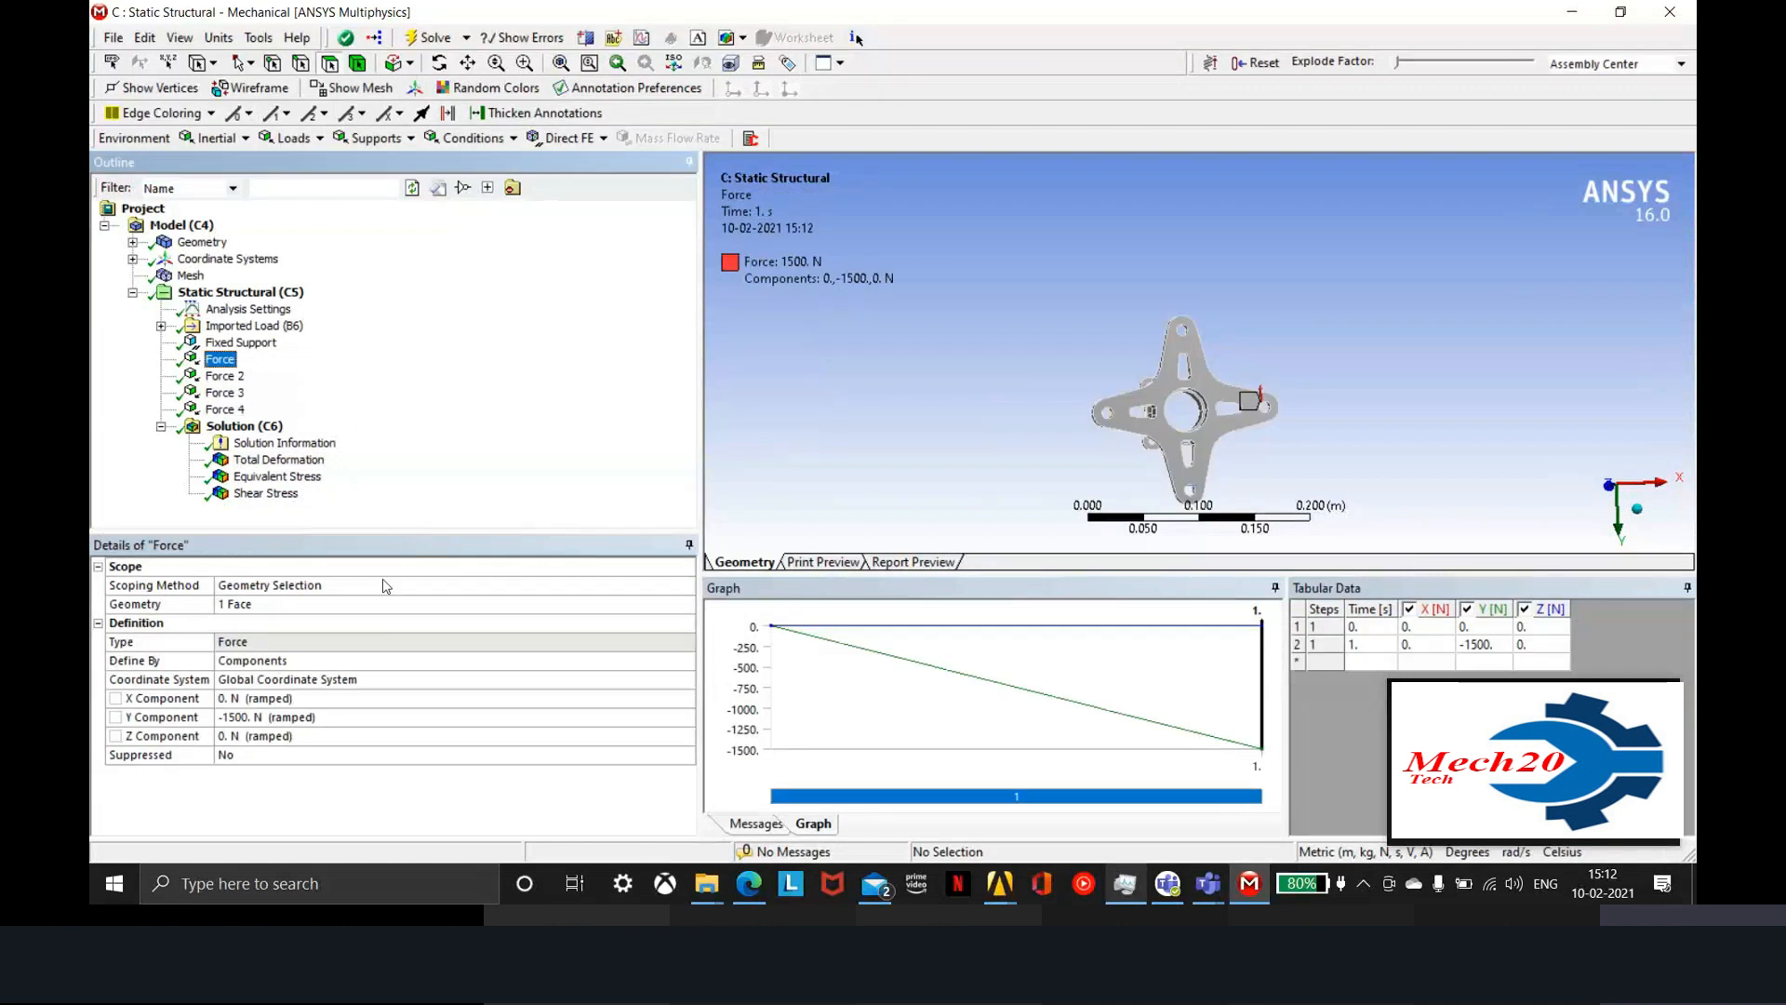
left_click(324, 716)
type("00")
key("Return")
Increase the magnitude of the negative X component of Force 2
left_click(224, 376)
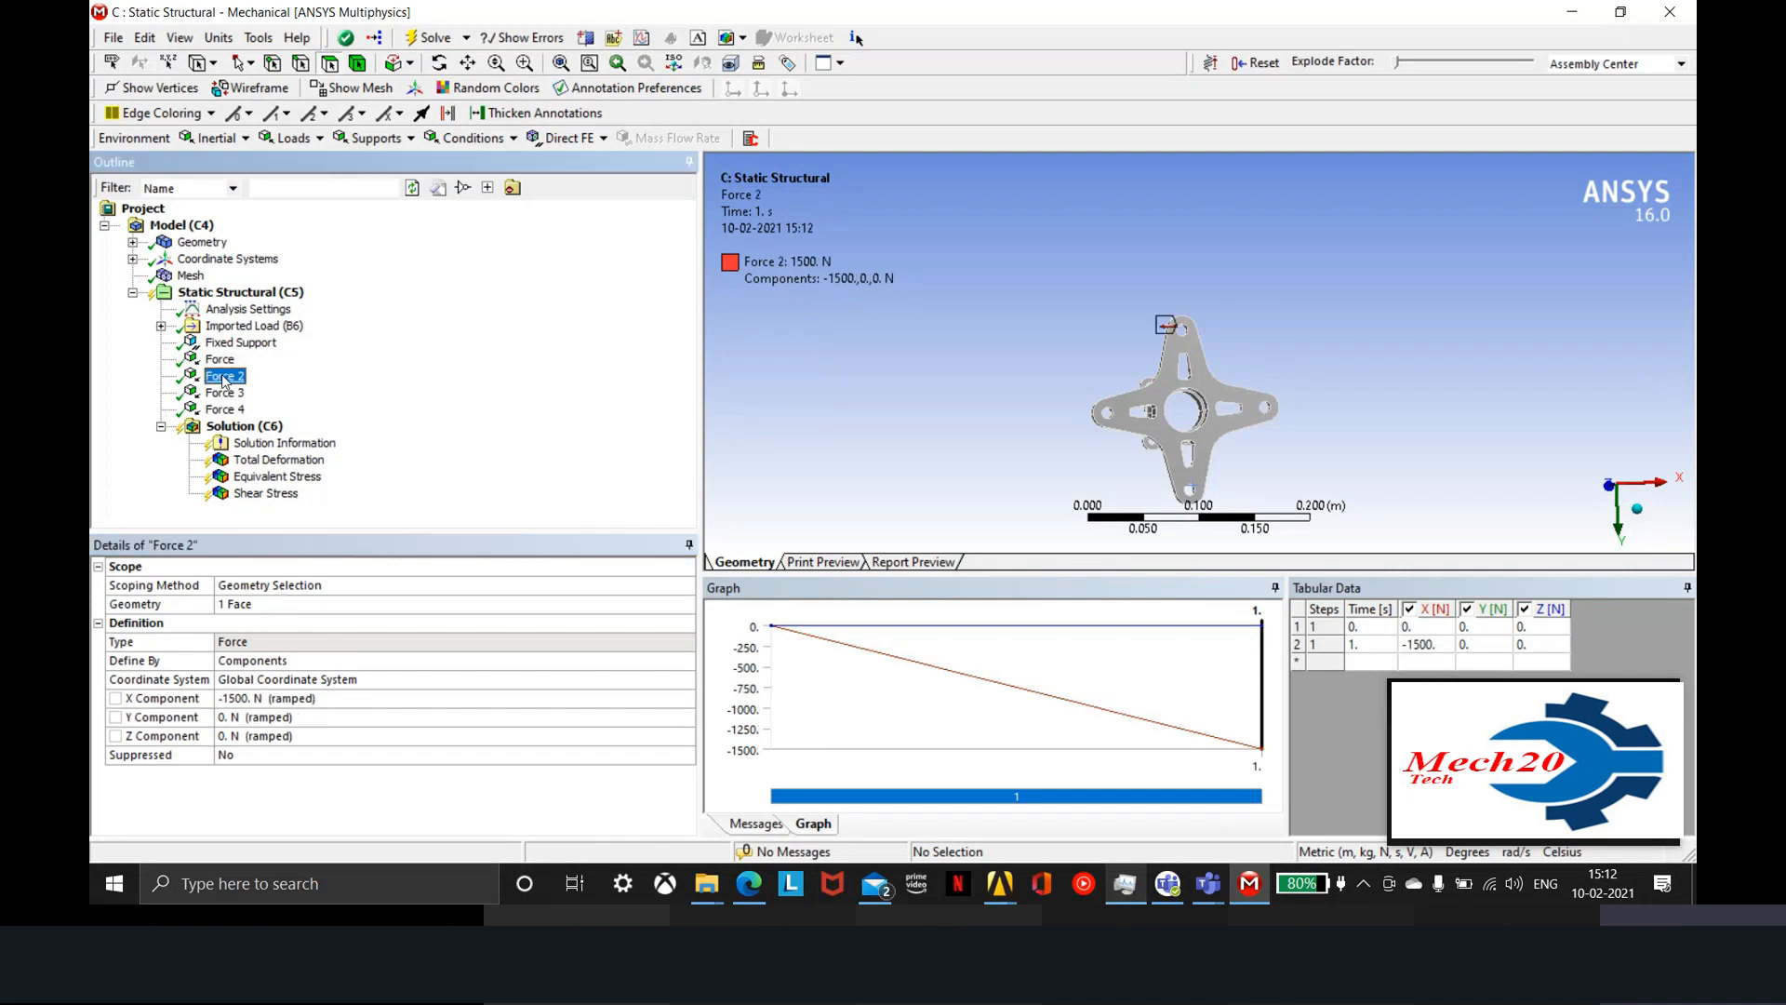
left_click(344, 697)
type("000")
key("Return")
Set the Y component of Force 3 to 15000 N
left_click(225, 393)
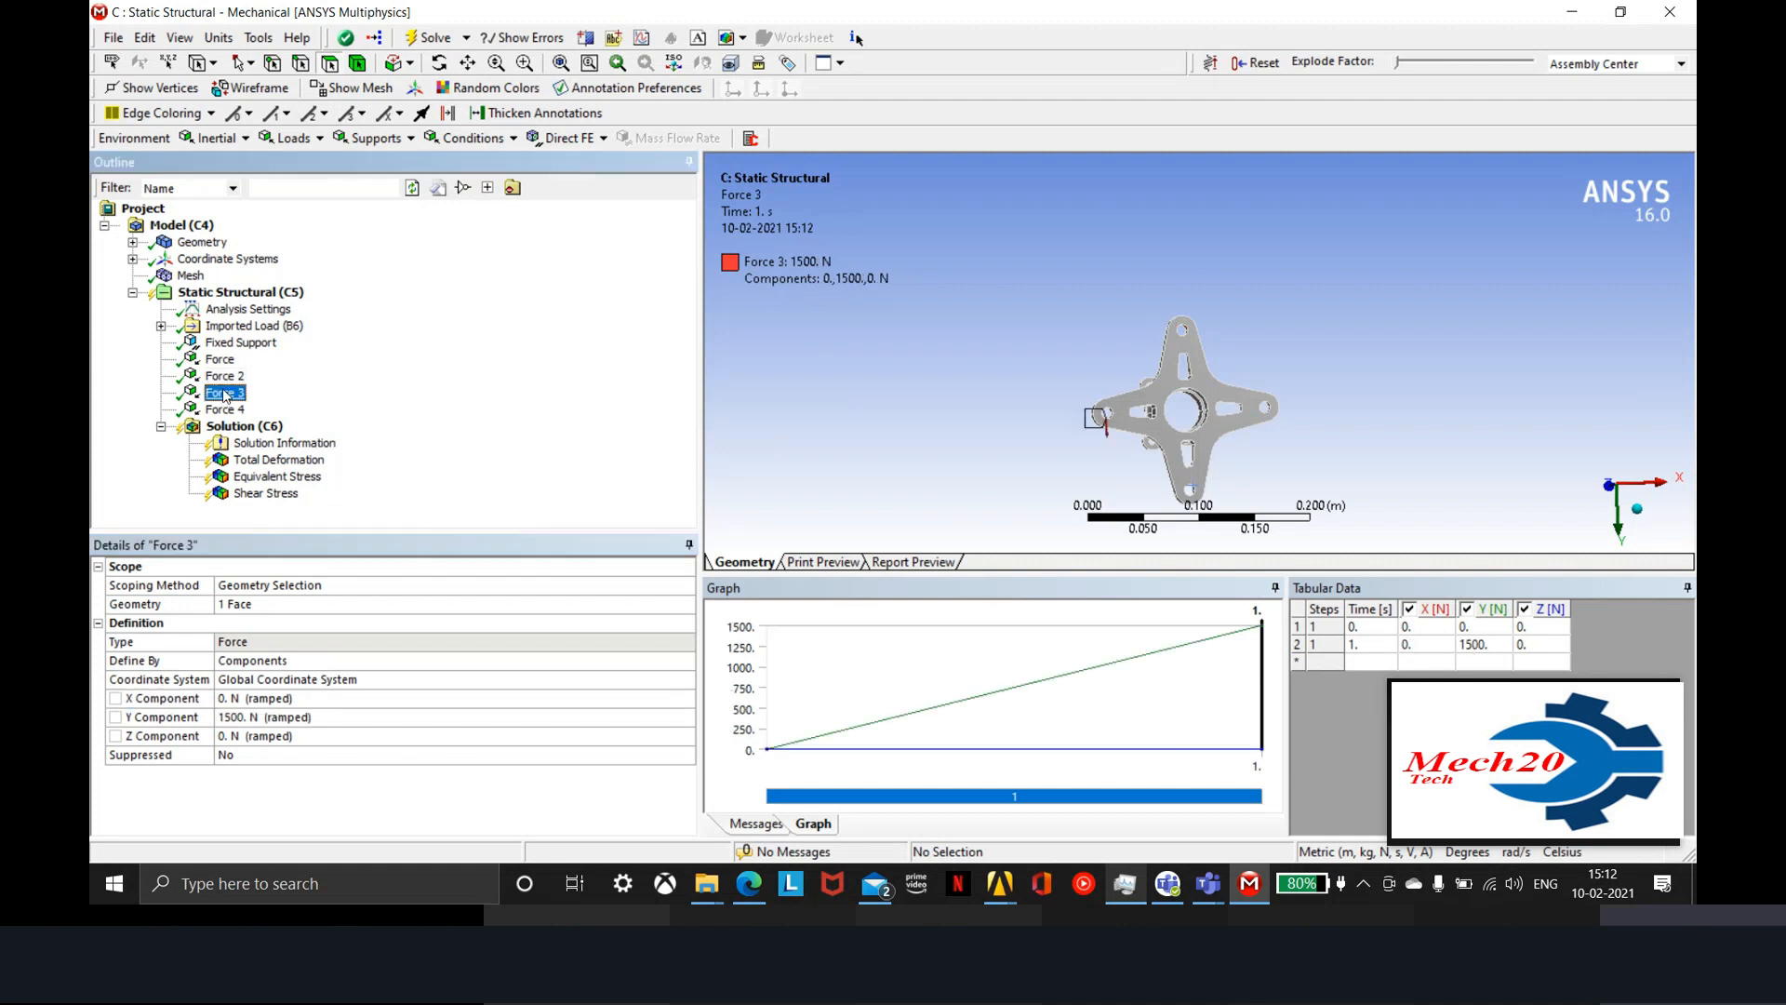
left_click(337, 718)
key("Return")
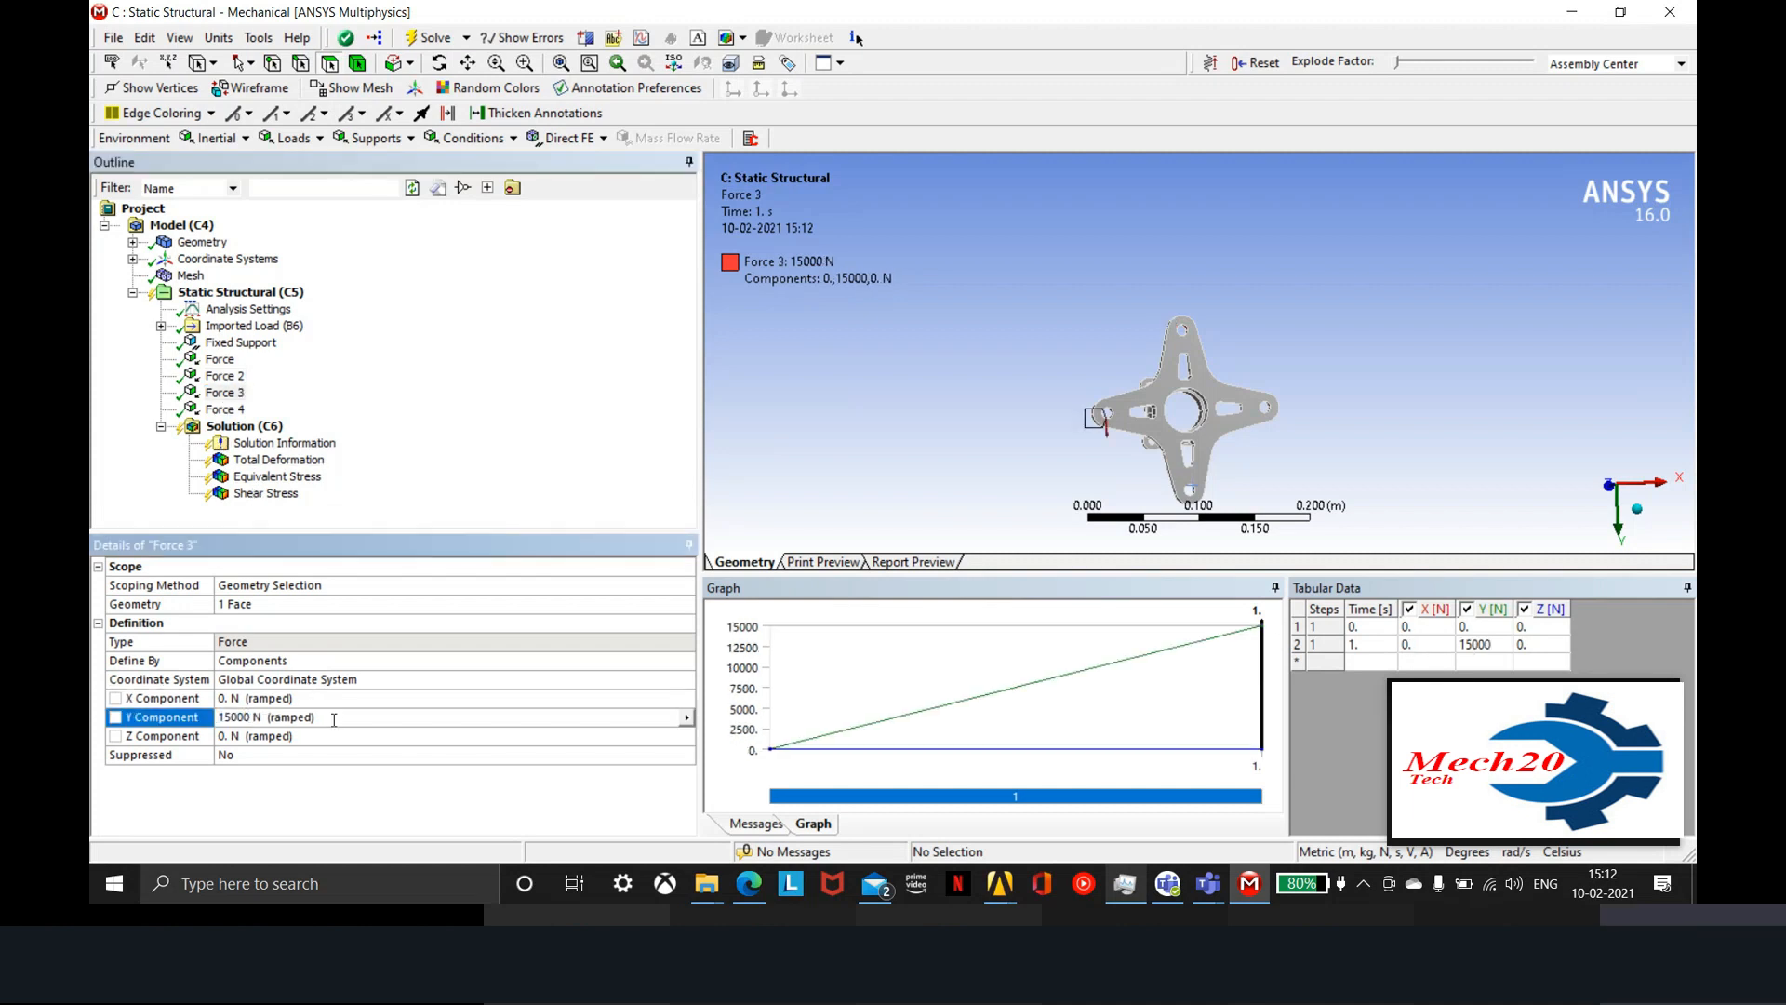
Set the X component of Force 4 to 15000 N
left_click(244, 425)
left_click(228, 409)
left_click(364, 698)
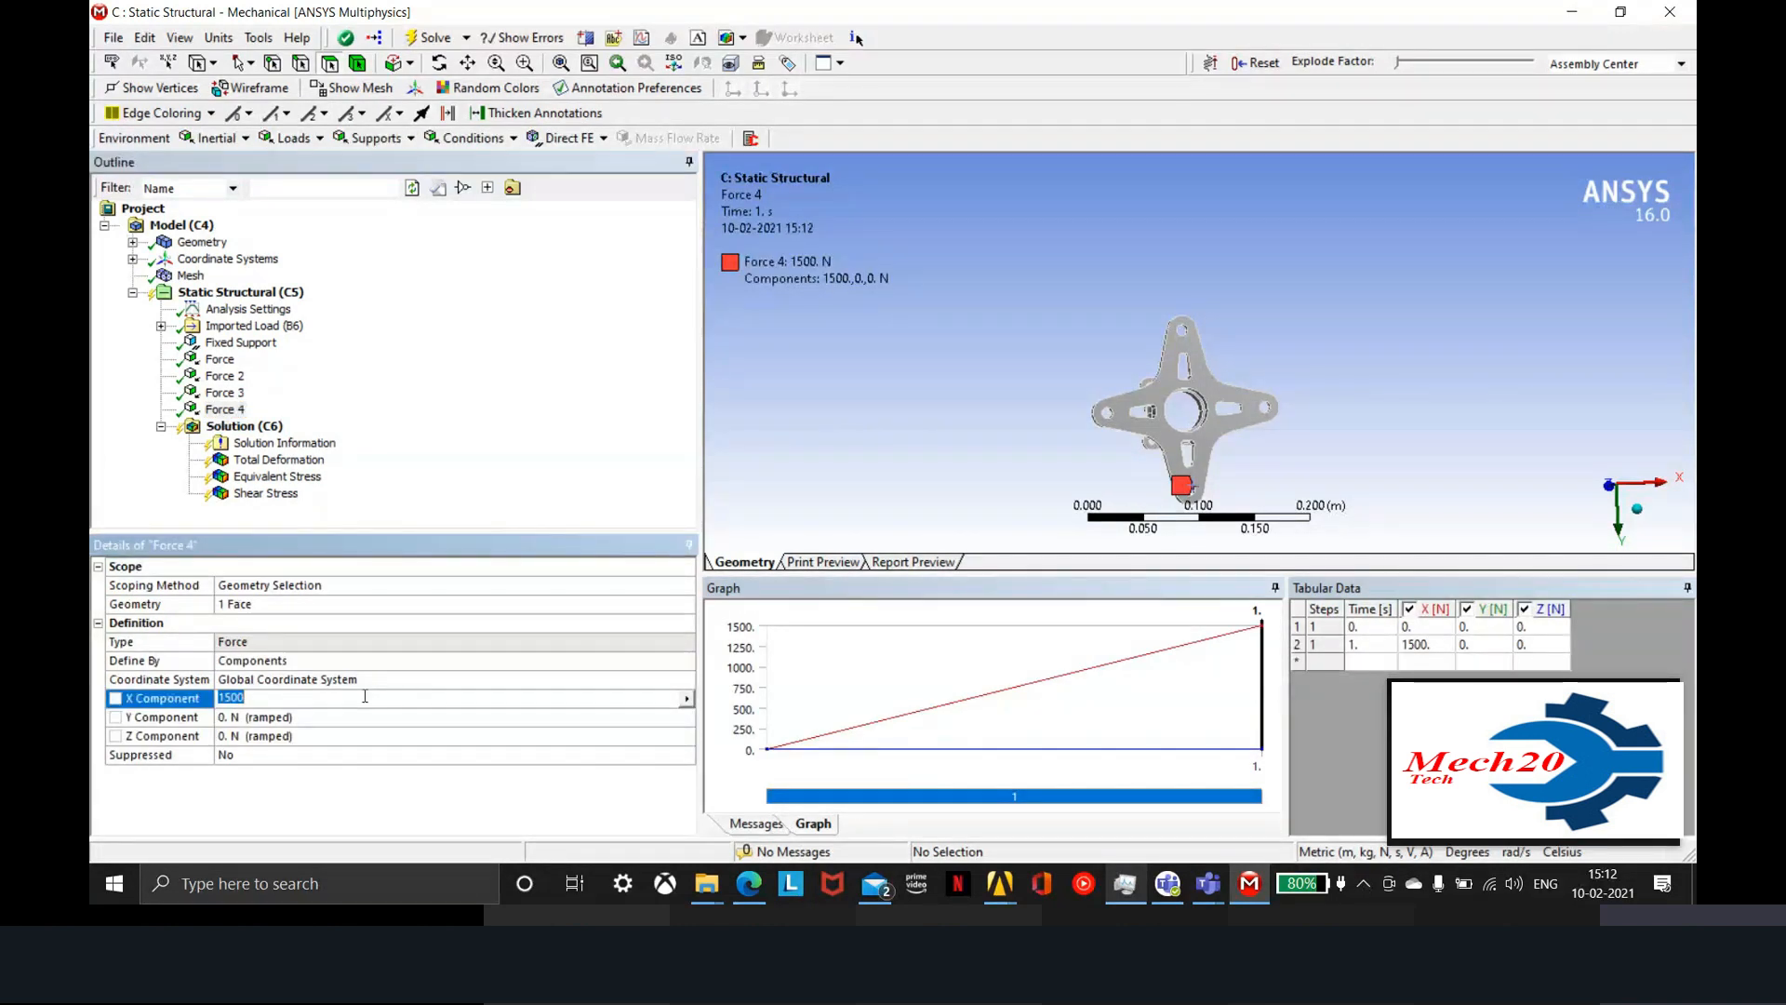
type("0")
key("Return")
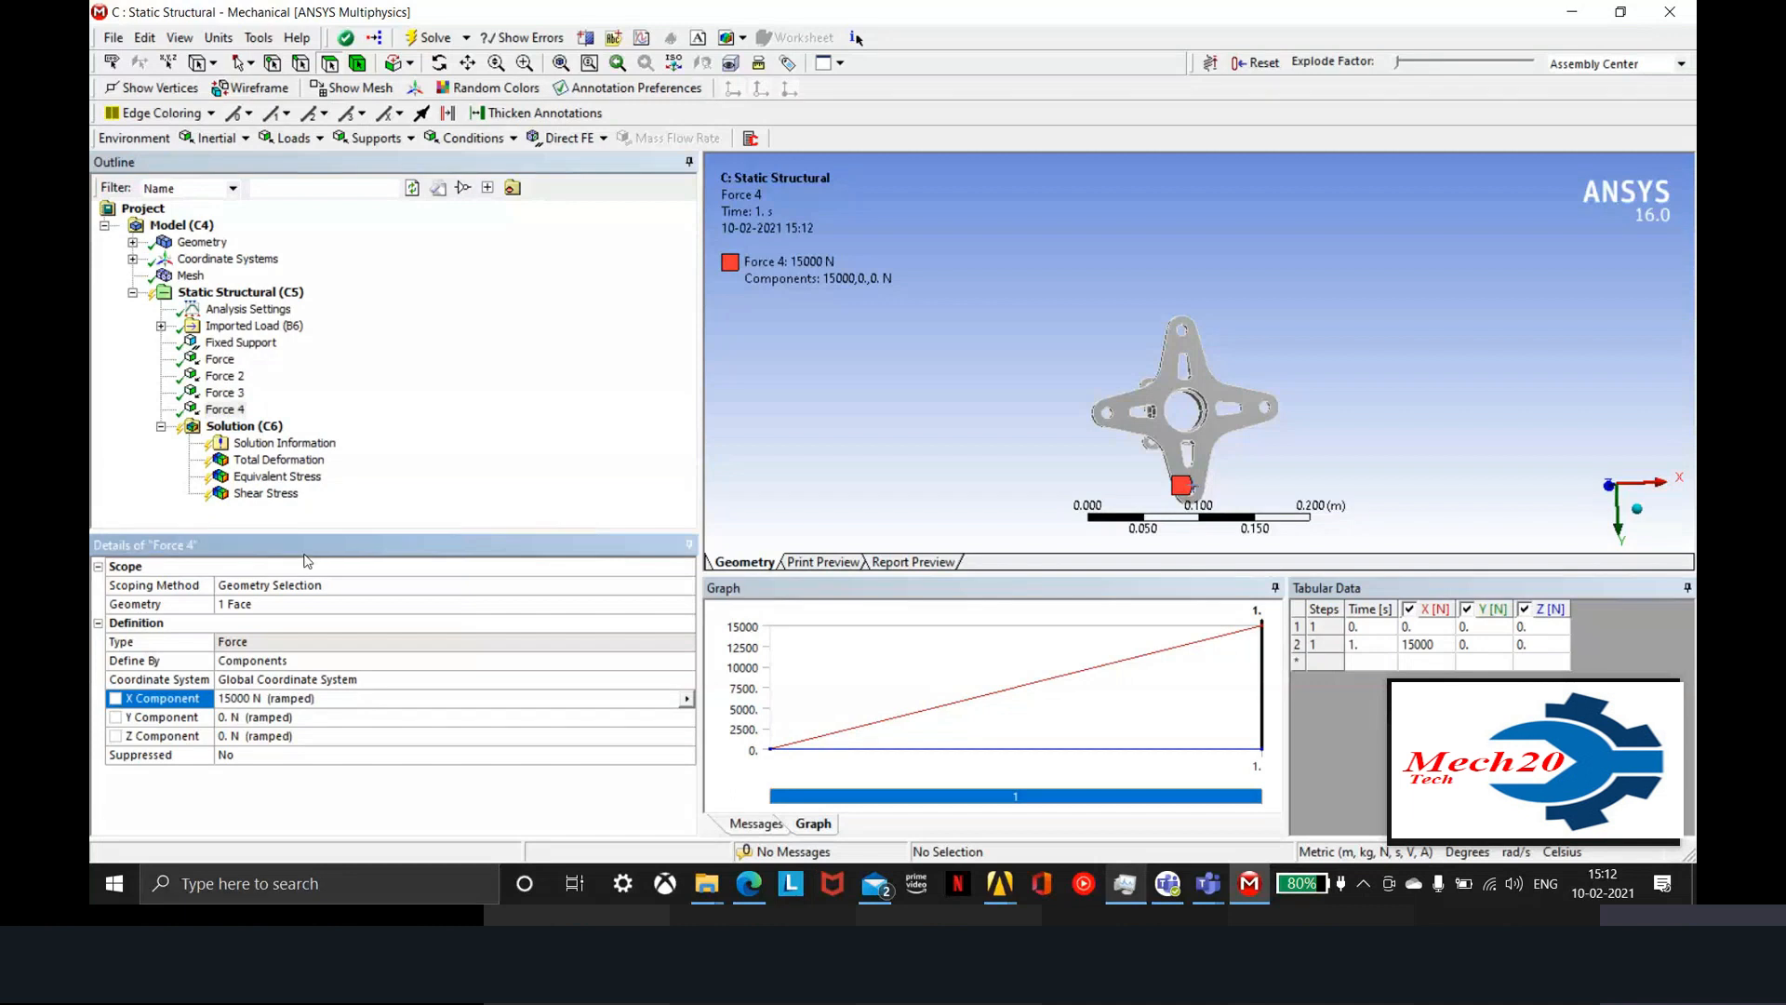
Solve the analysis again with the changed forces and review the total deformation, equivalent stress and shear stress results
left_click(437, 38)
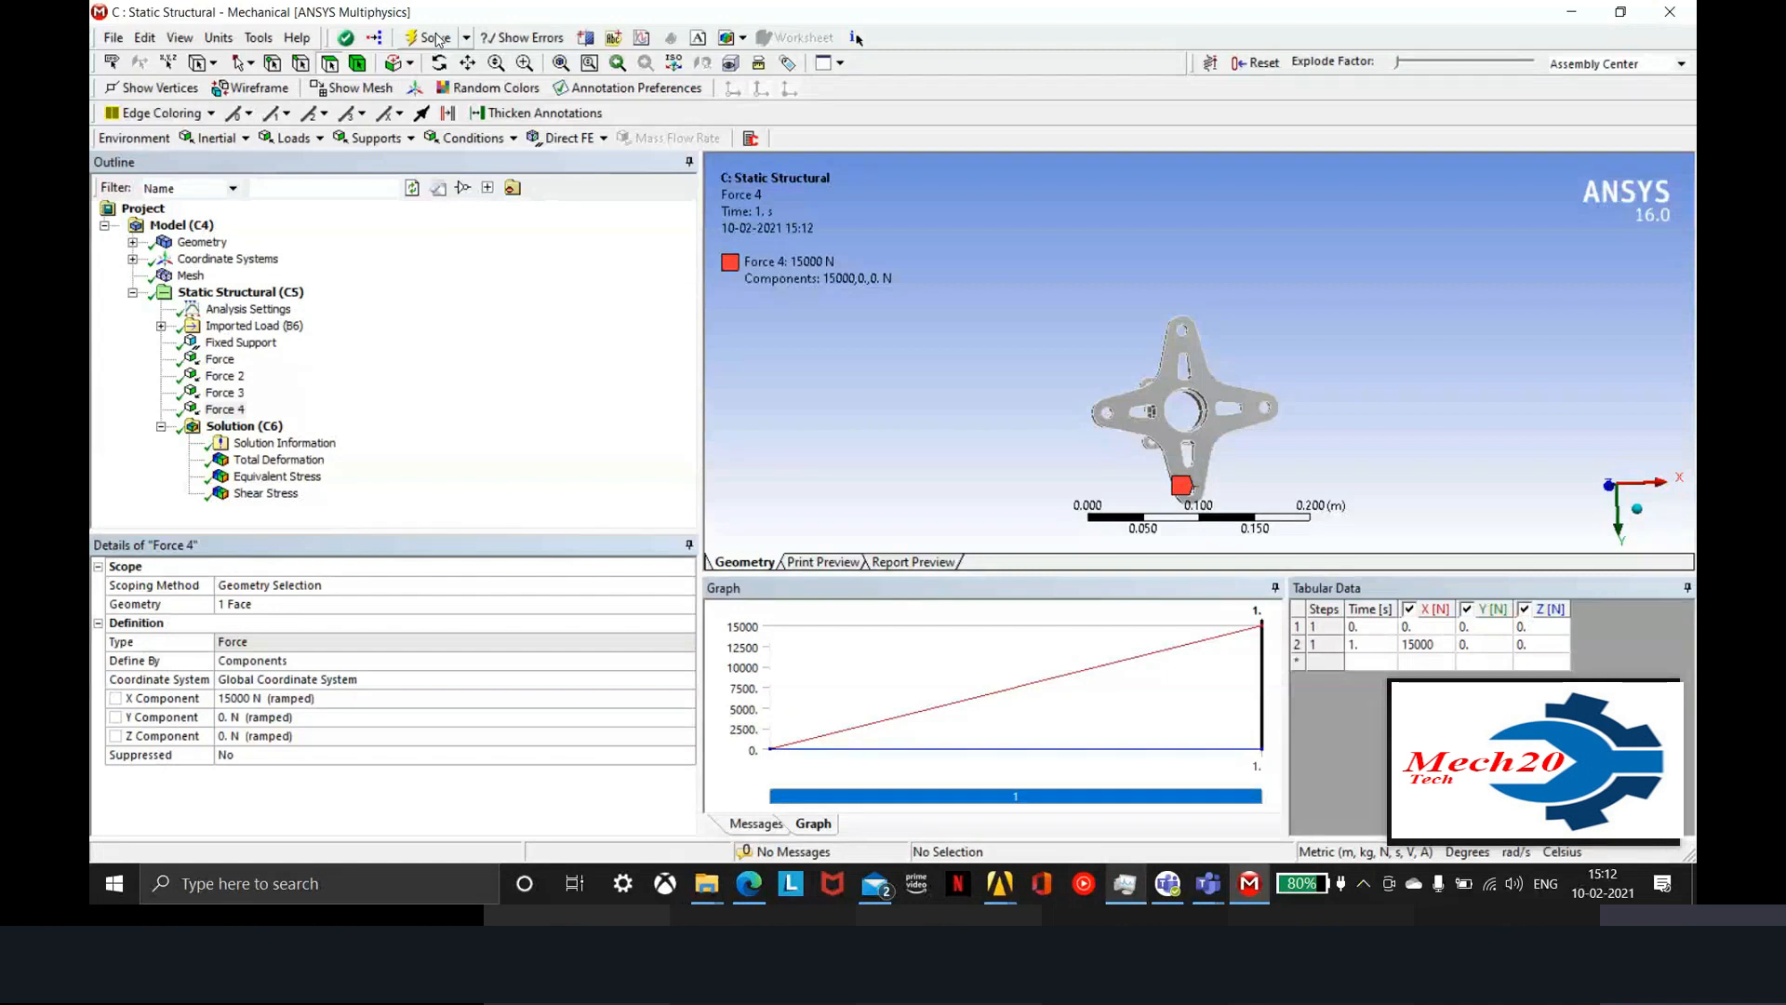
left_click(297, 460)
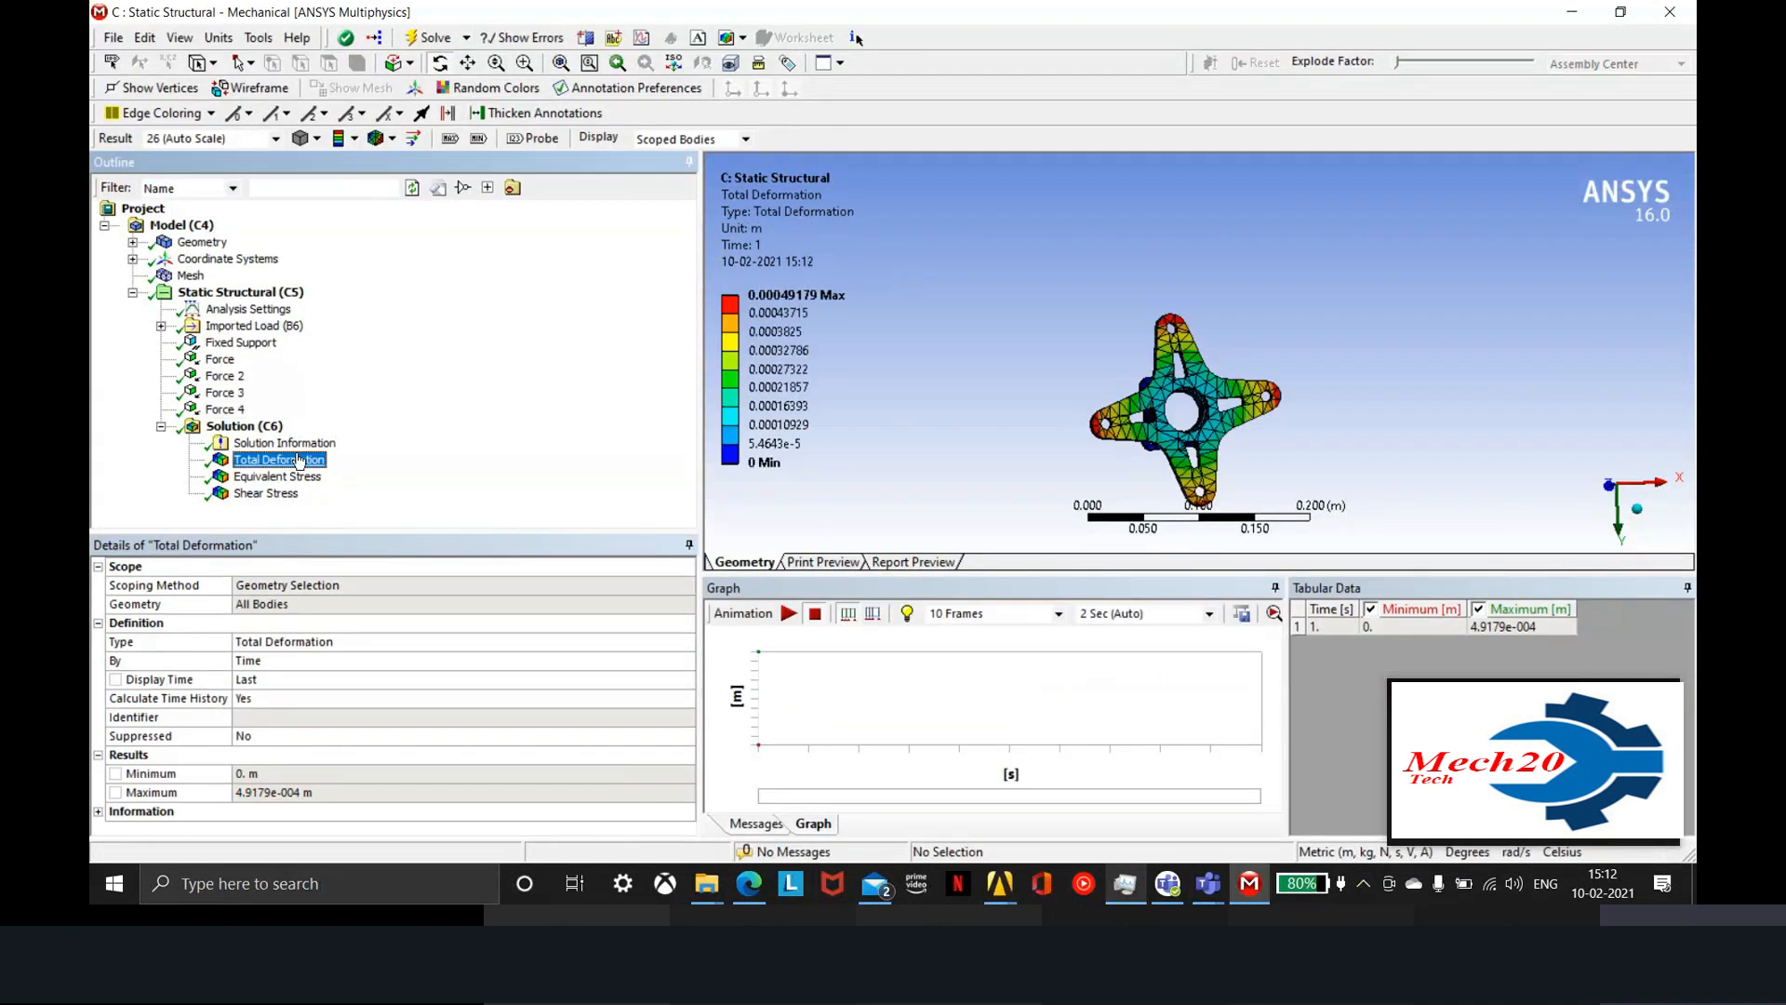
left_click_drag(1247, 413, 1226, 500)
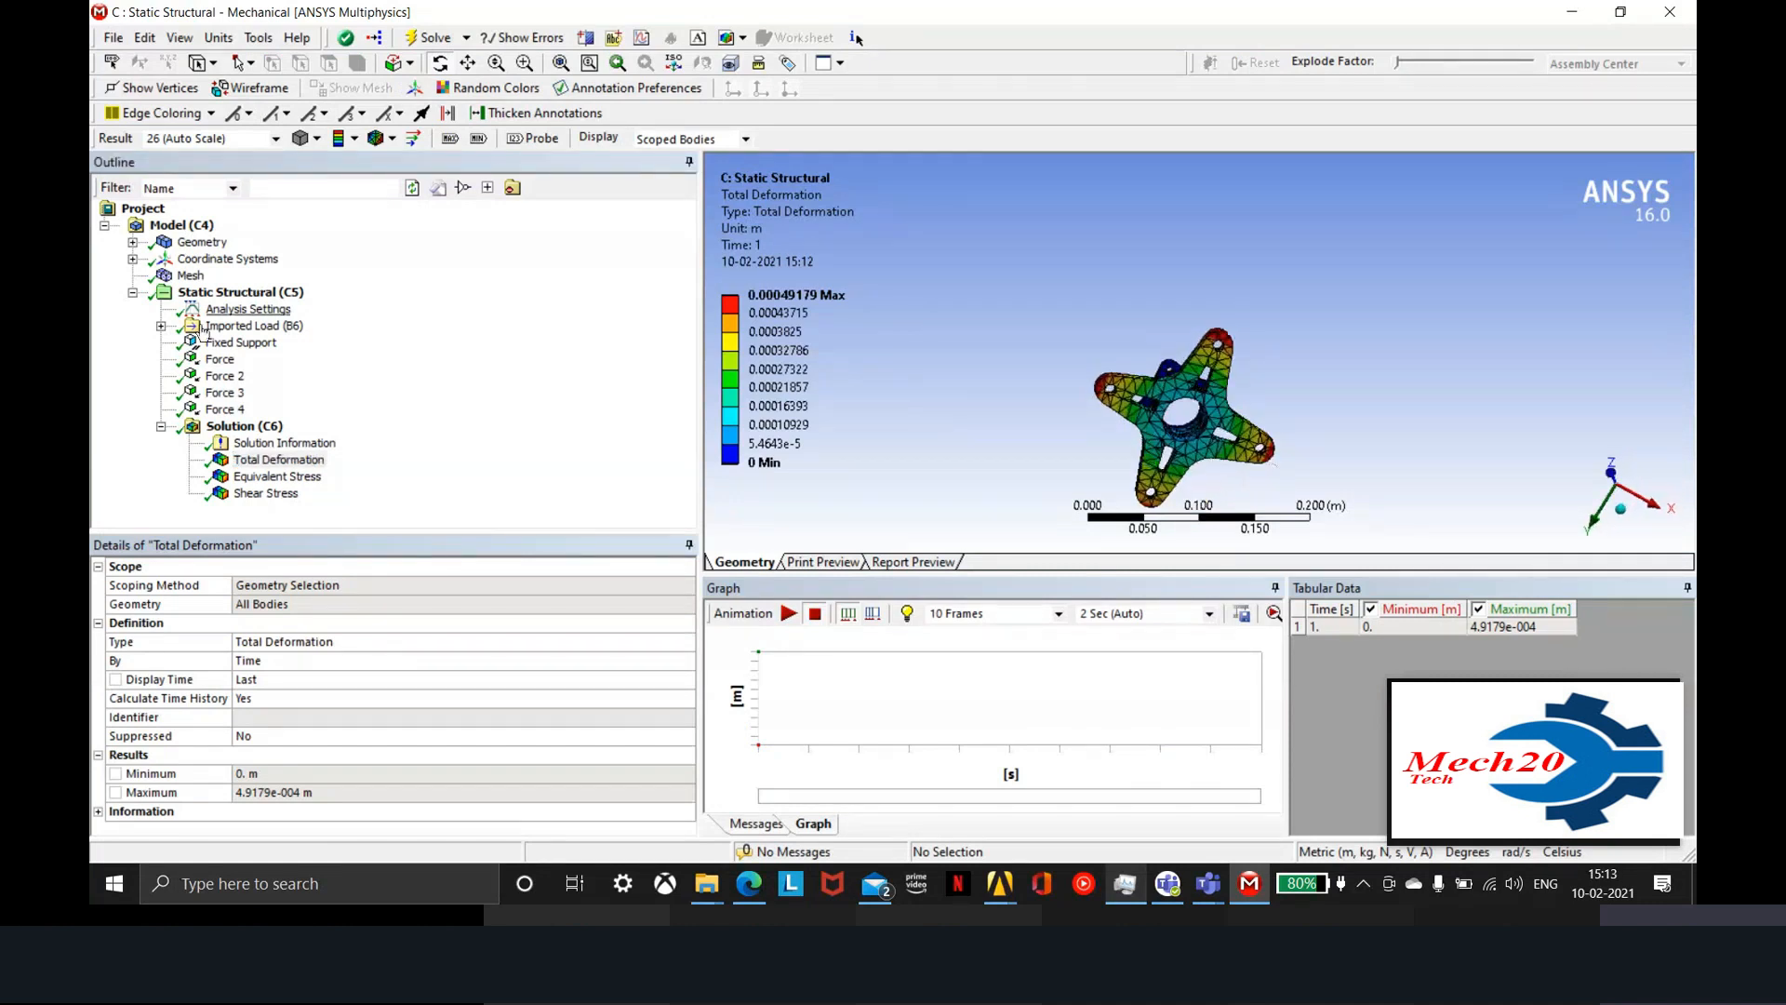
left_click(280, 478)
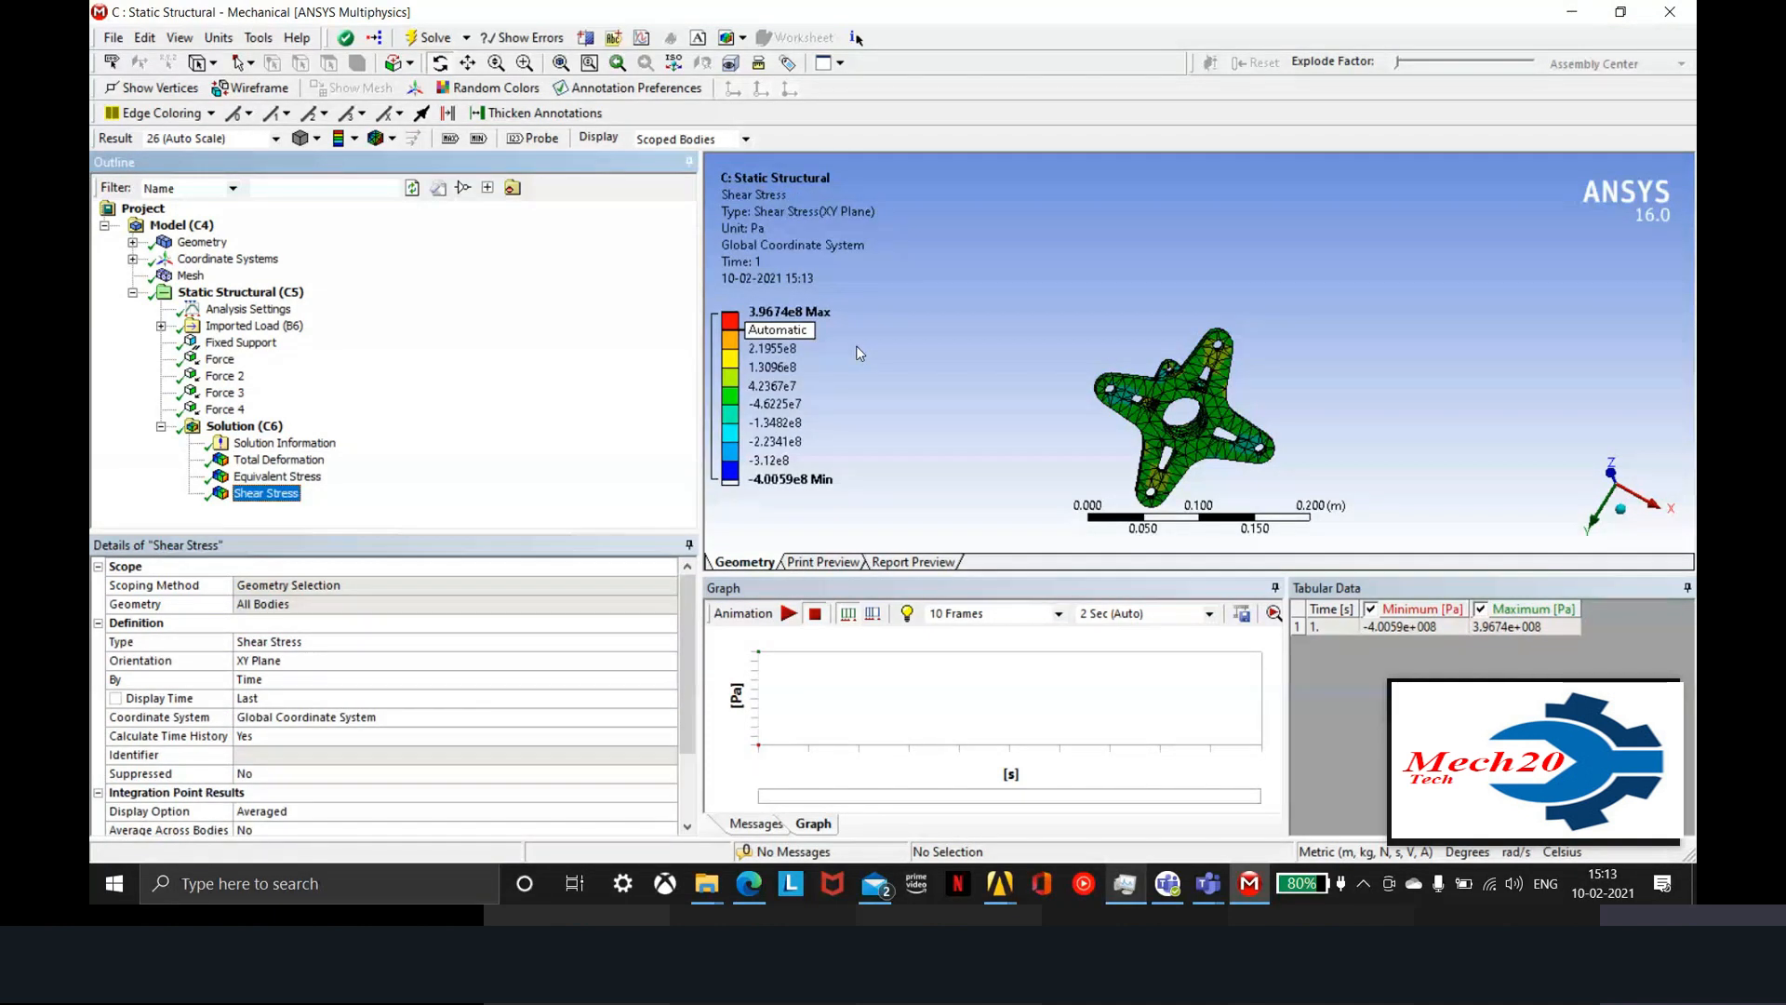
right_click_drag(1163, 293, 1317, 555)
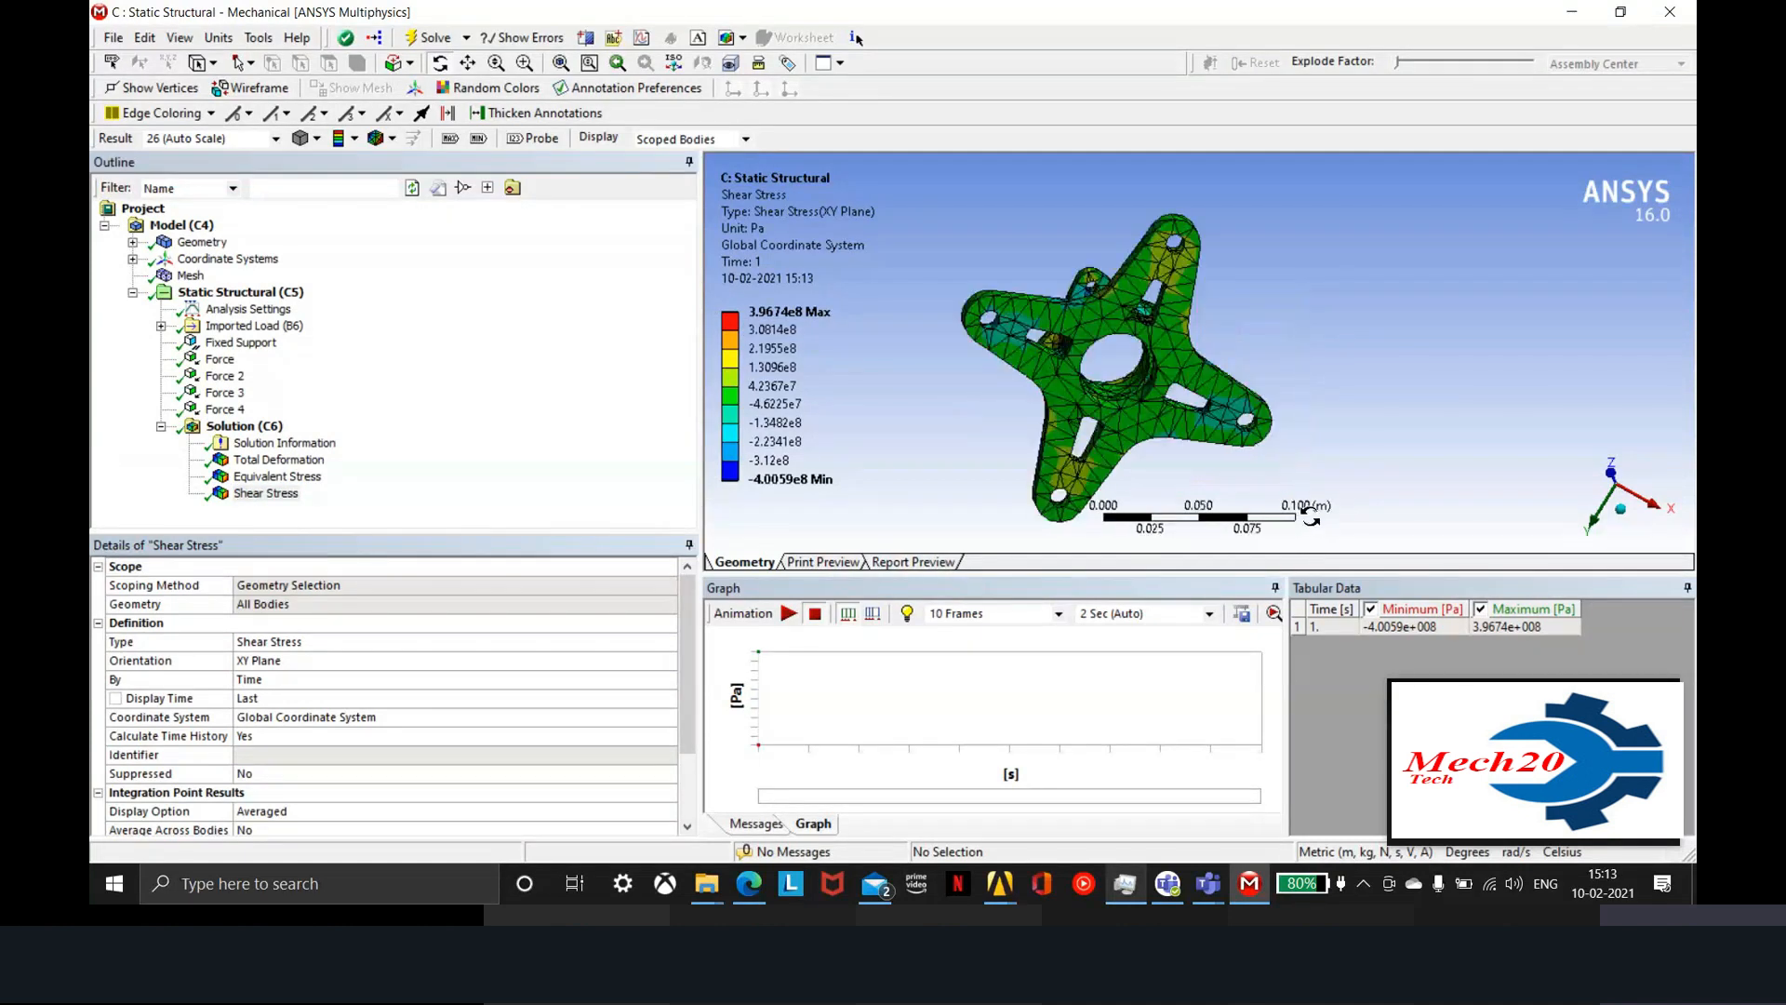
Switch to Workbench and open the Engineering Data of the Static Structural system
left_click(195, 242)
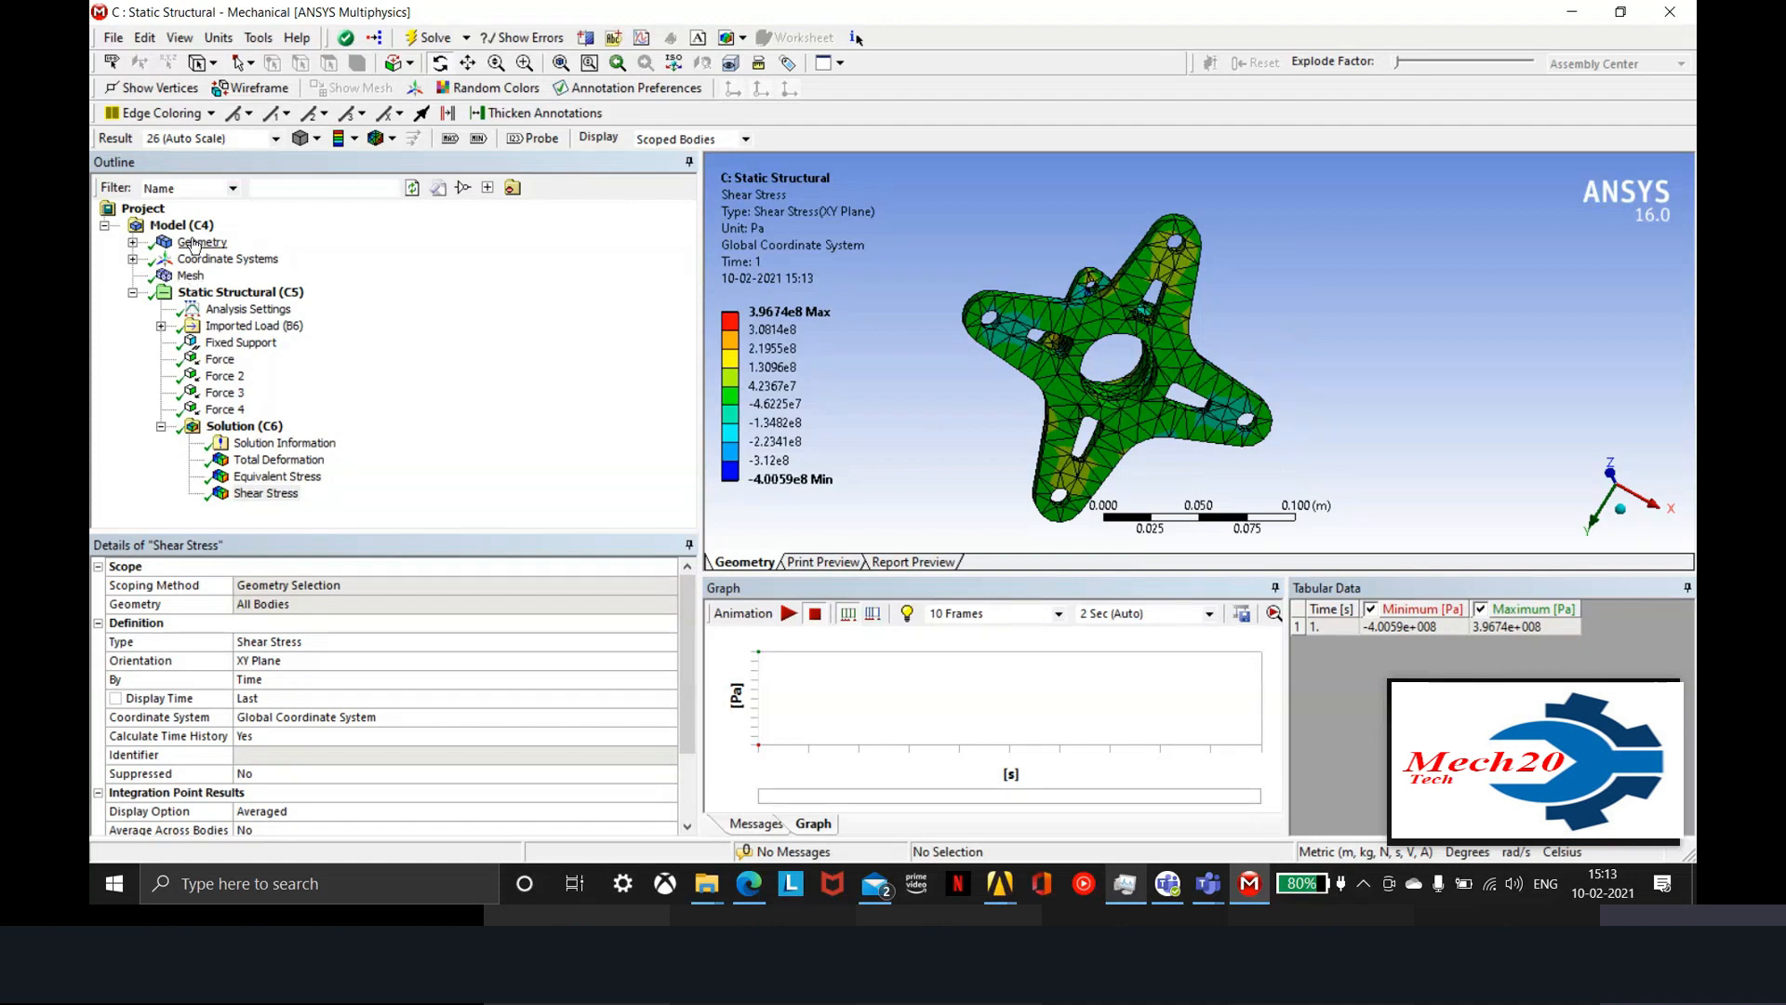
left_click(133, 242)
left_click(221, 259)
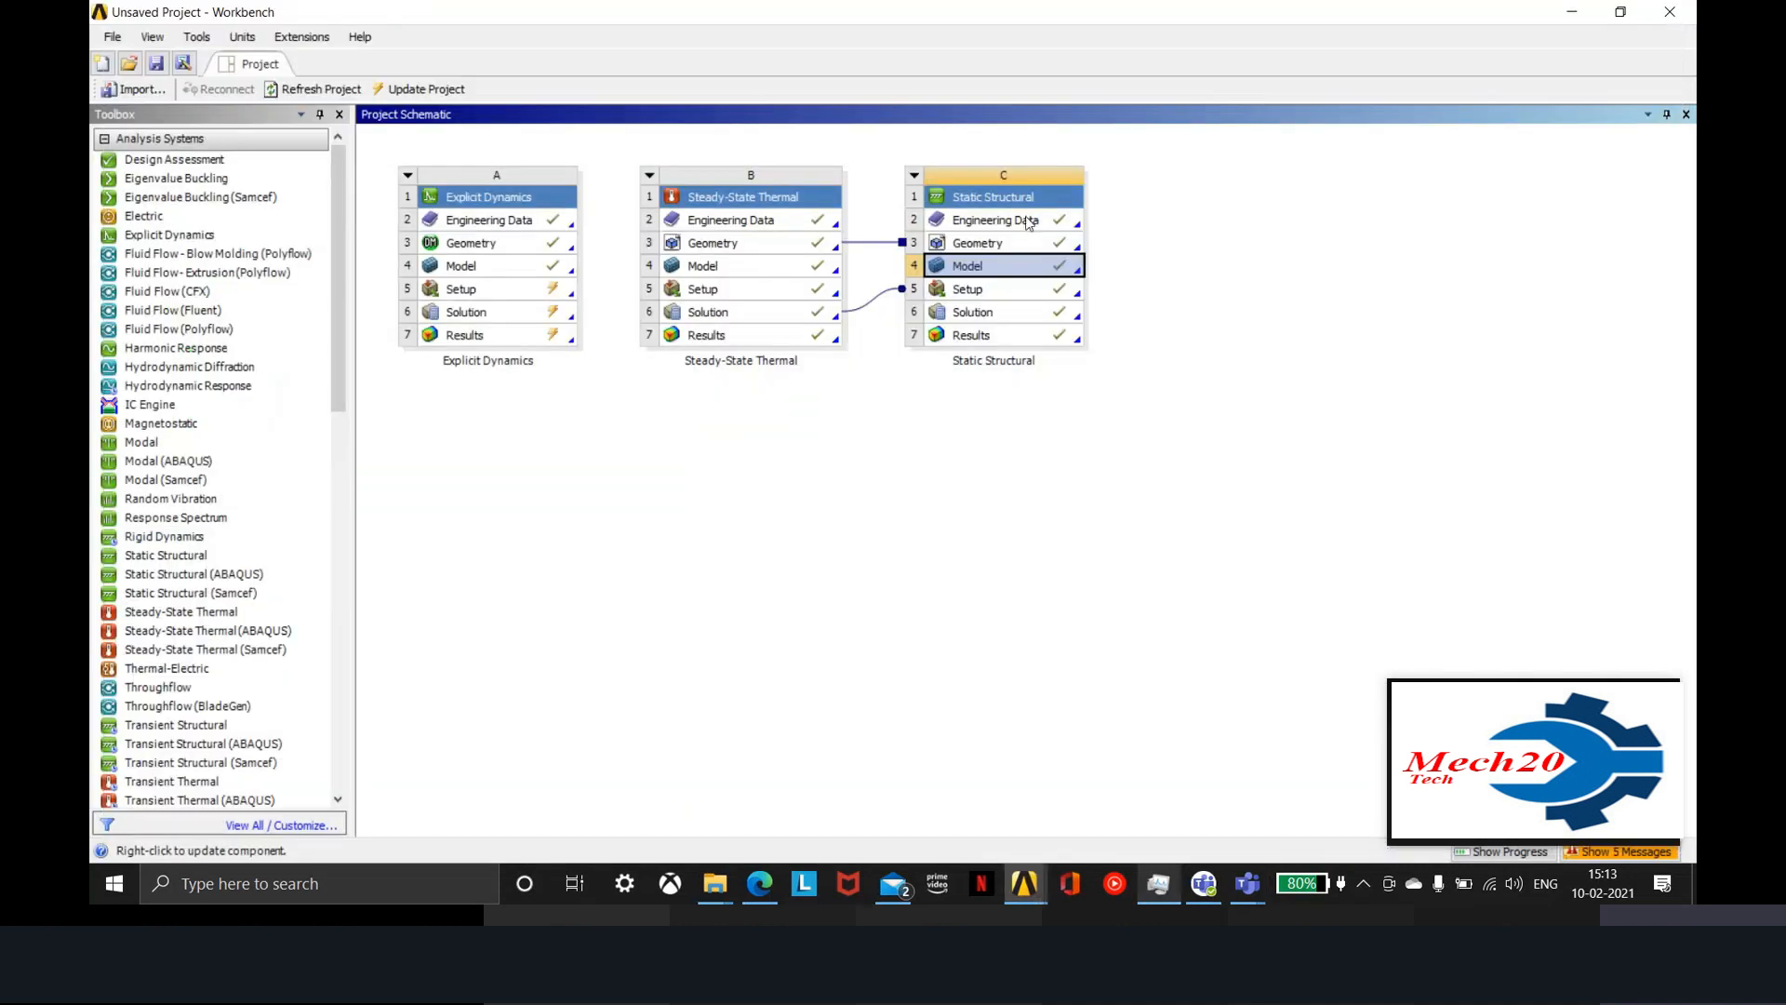
right_click(1029, 231)
left_click(1001, 218)
double_click(994, 223)
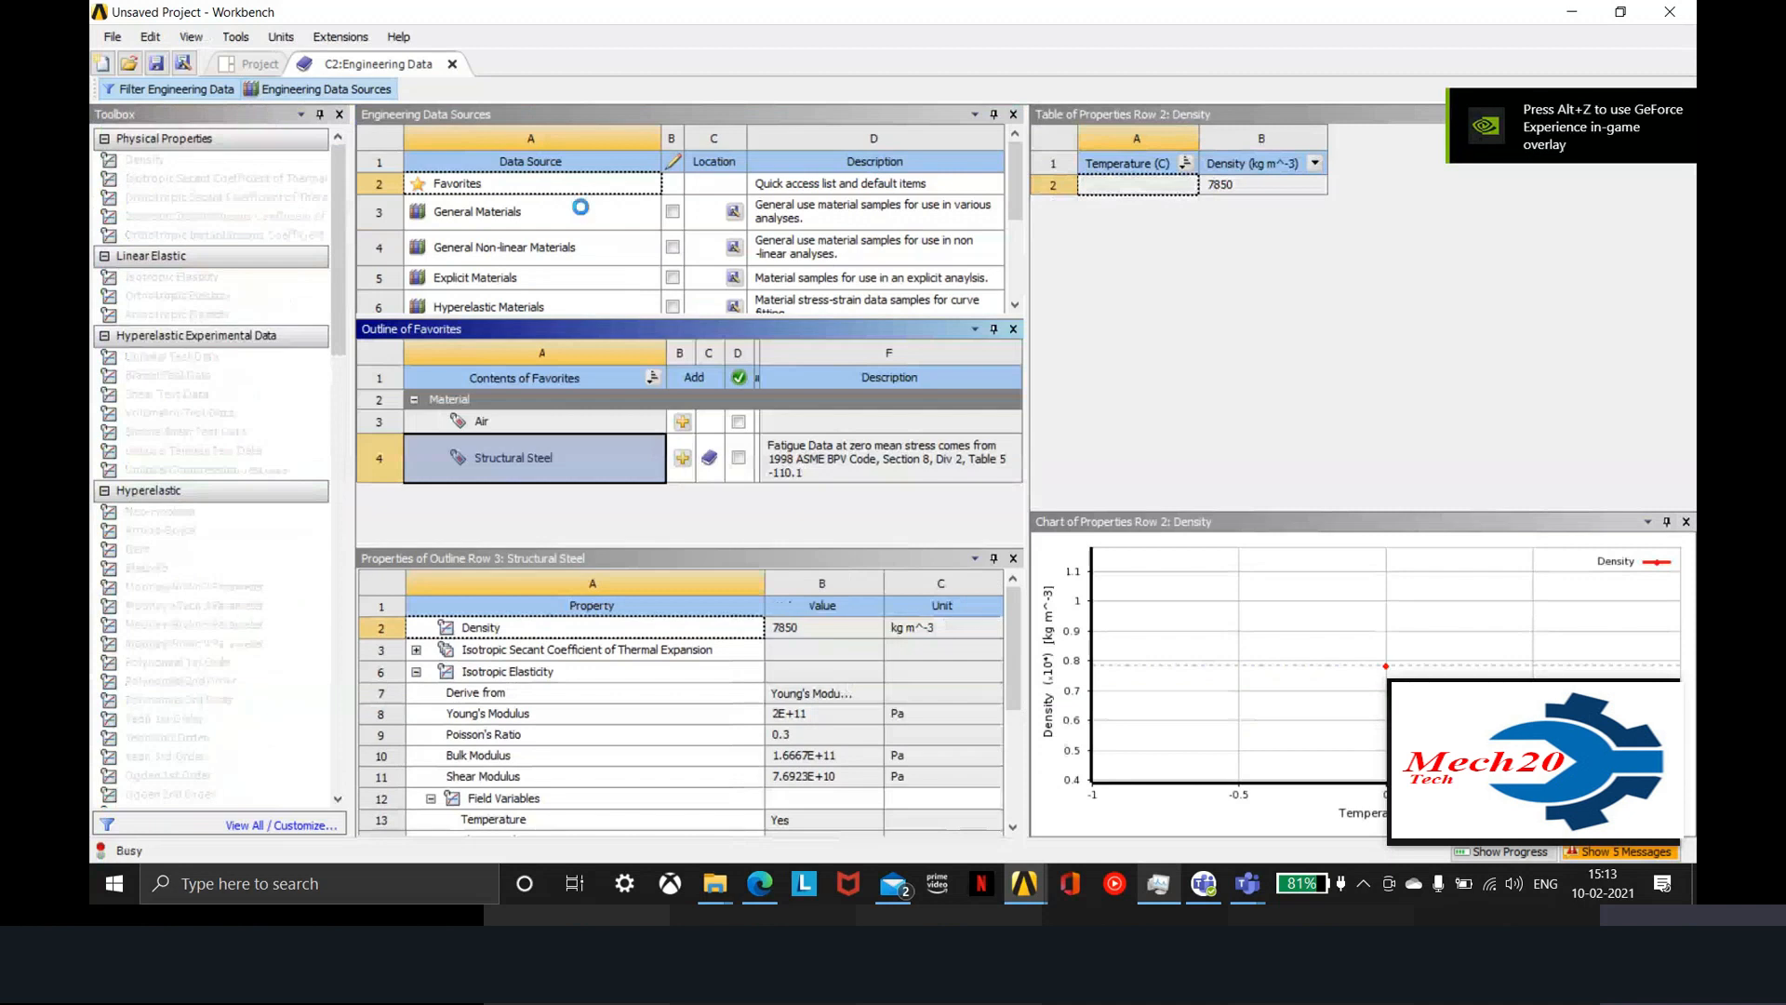
Add Stainless Steel from the General Materials source to the engineering data and return to the project schematic
left_click(583, 210)
scroll(631, 531, "down", 1)
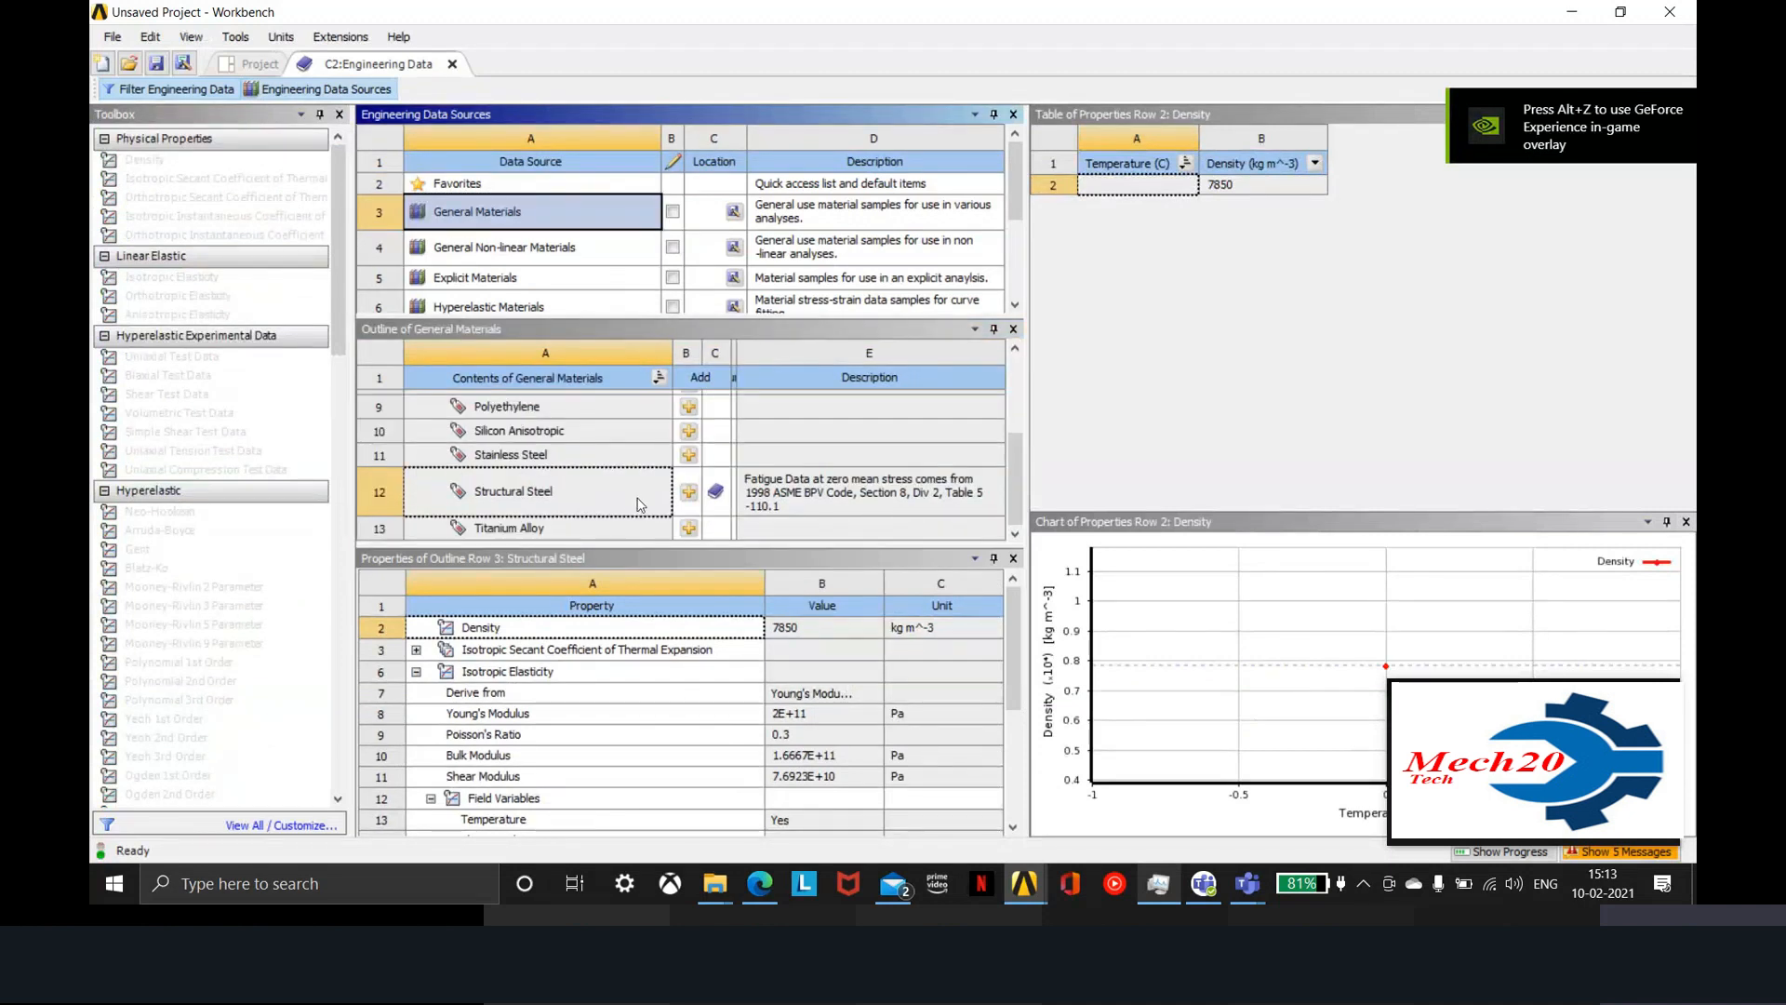
left_click(689, 456)
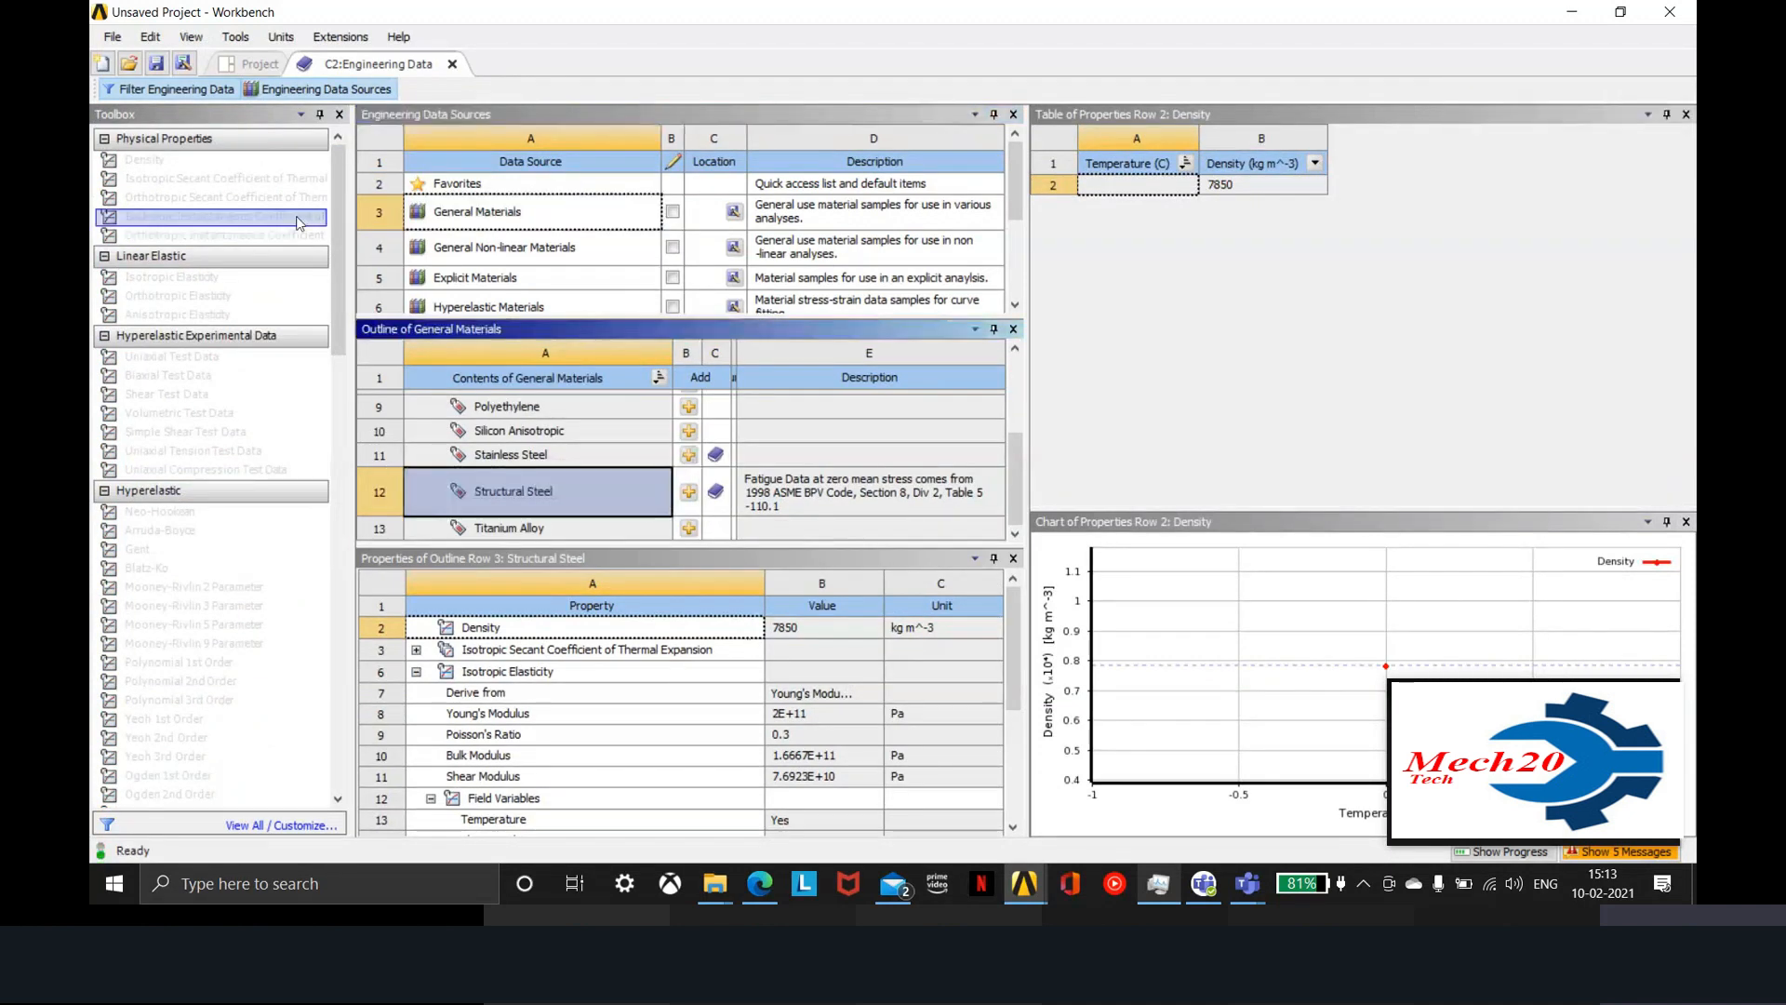
left_click(316, 89)
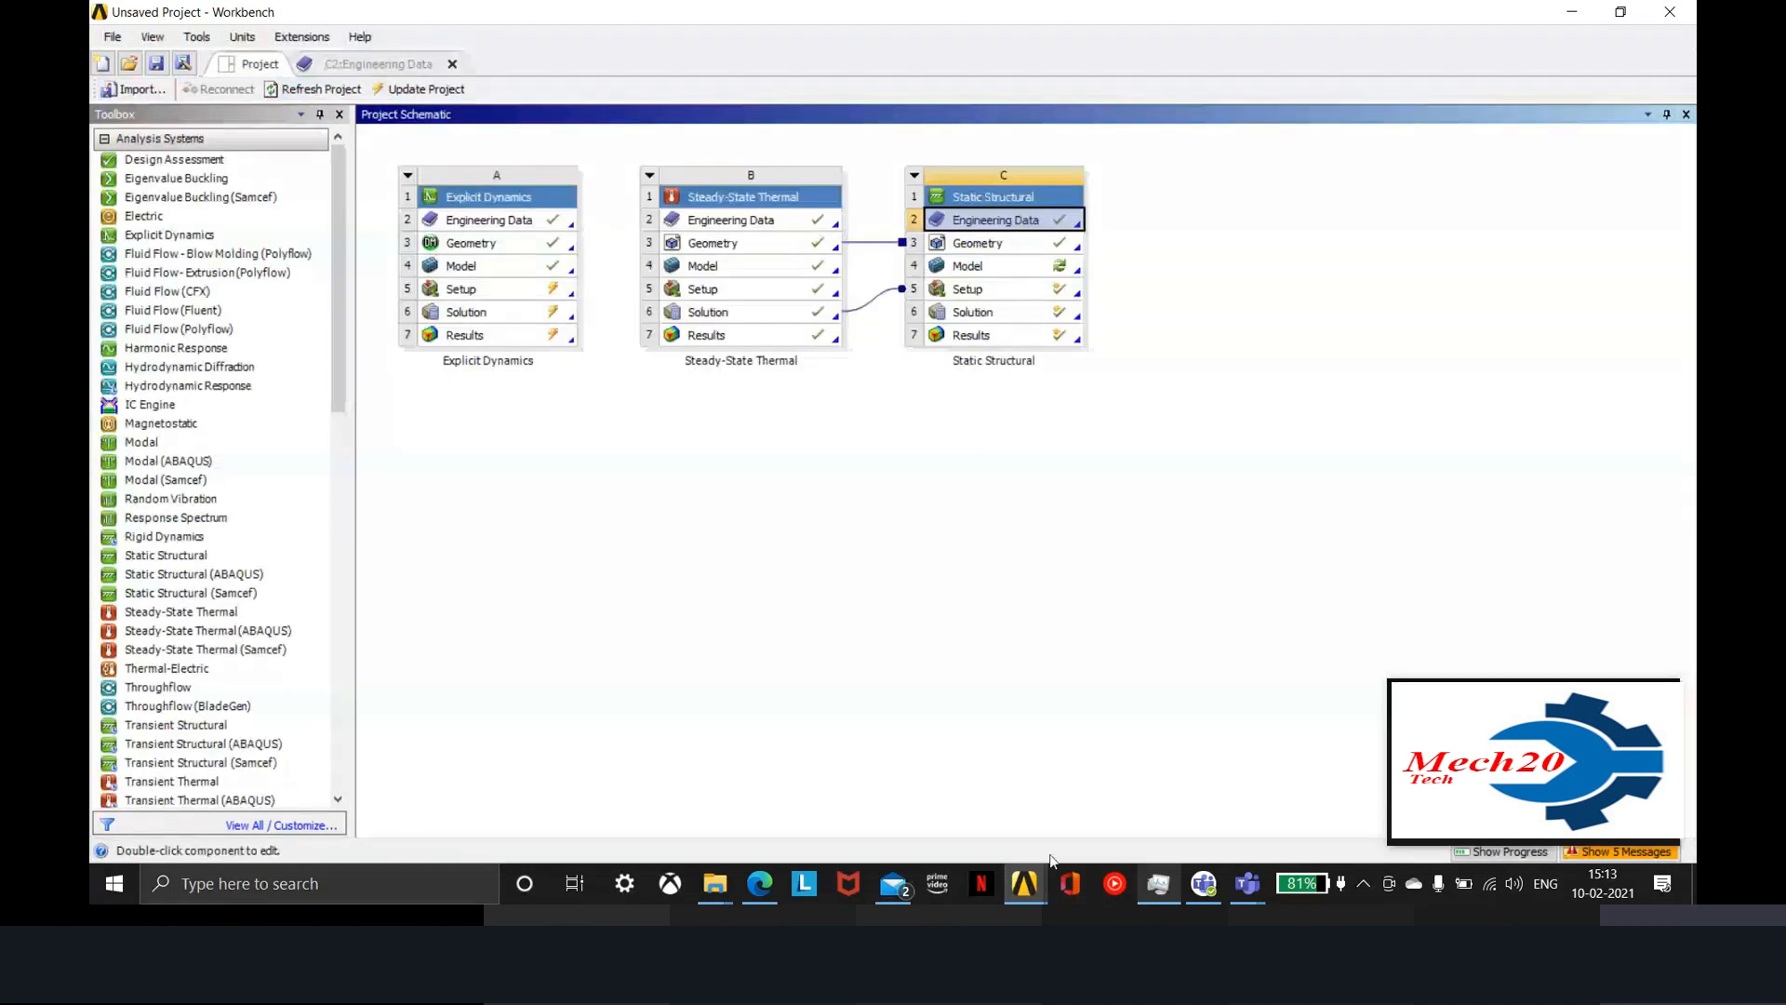
Open the Static Structural model and assign Stainless Steel as the material of Part 1
double_click(969, 270)
left_click(967, 490)
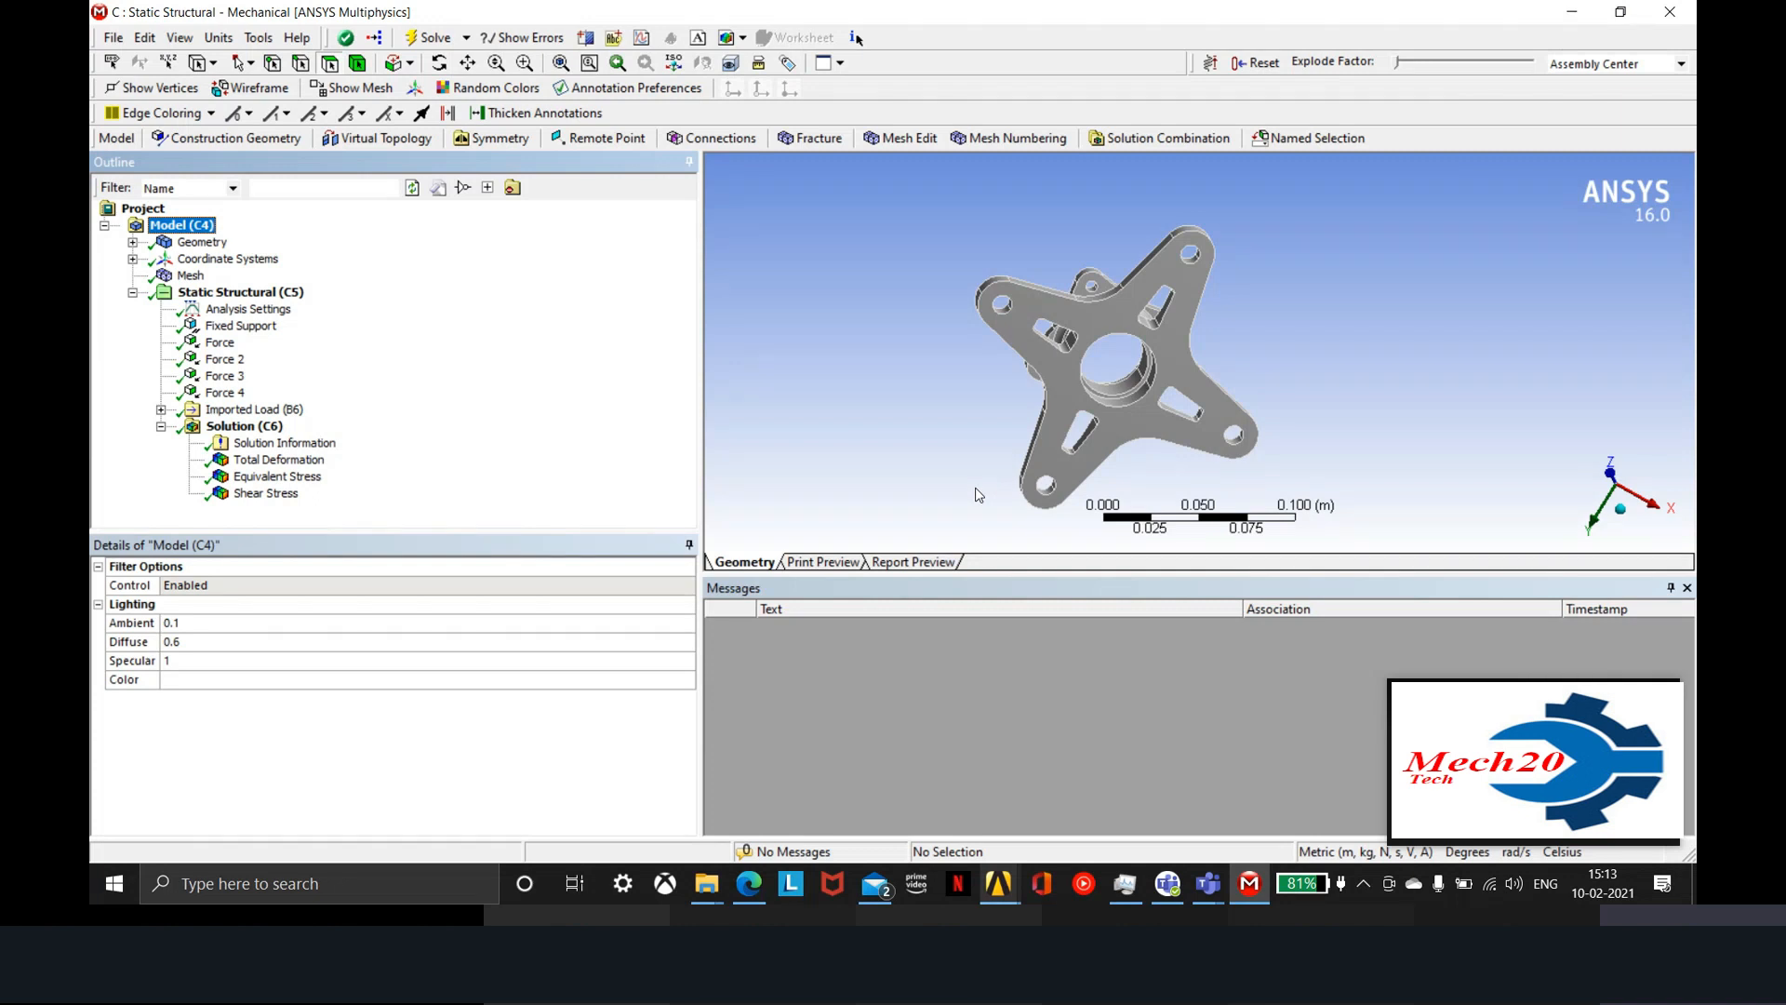
left_click(202, 242)
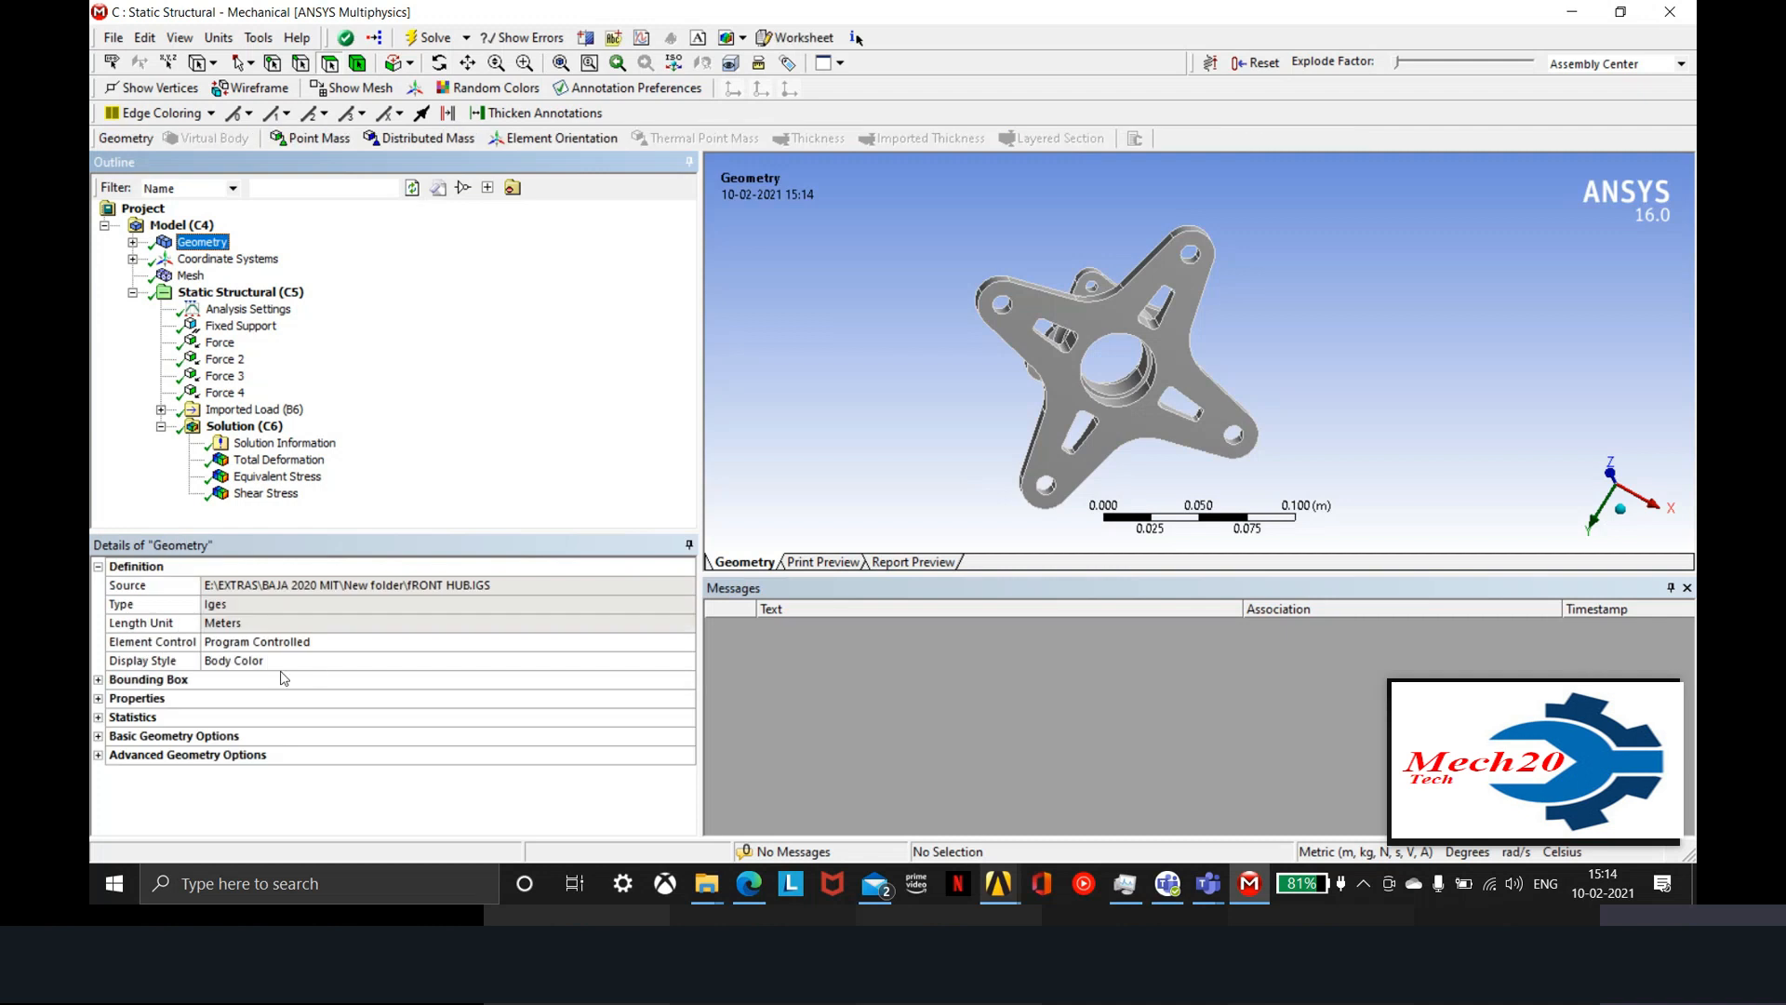
left_click(132, 242)
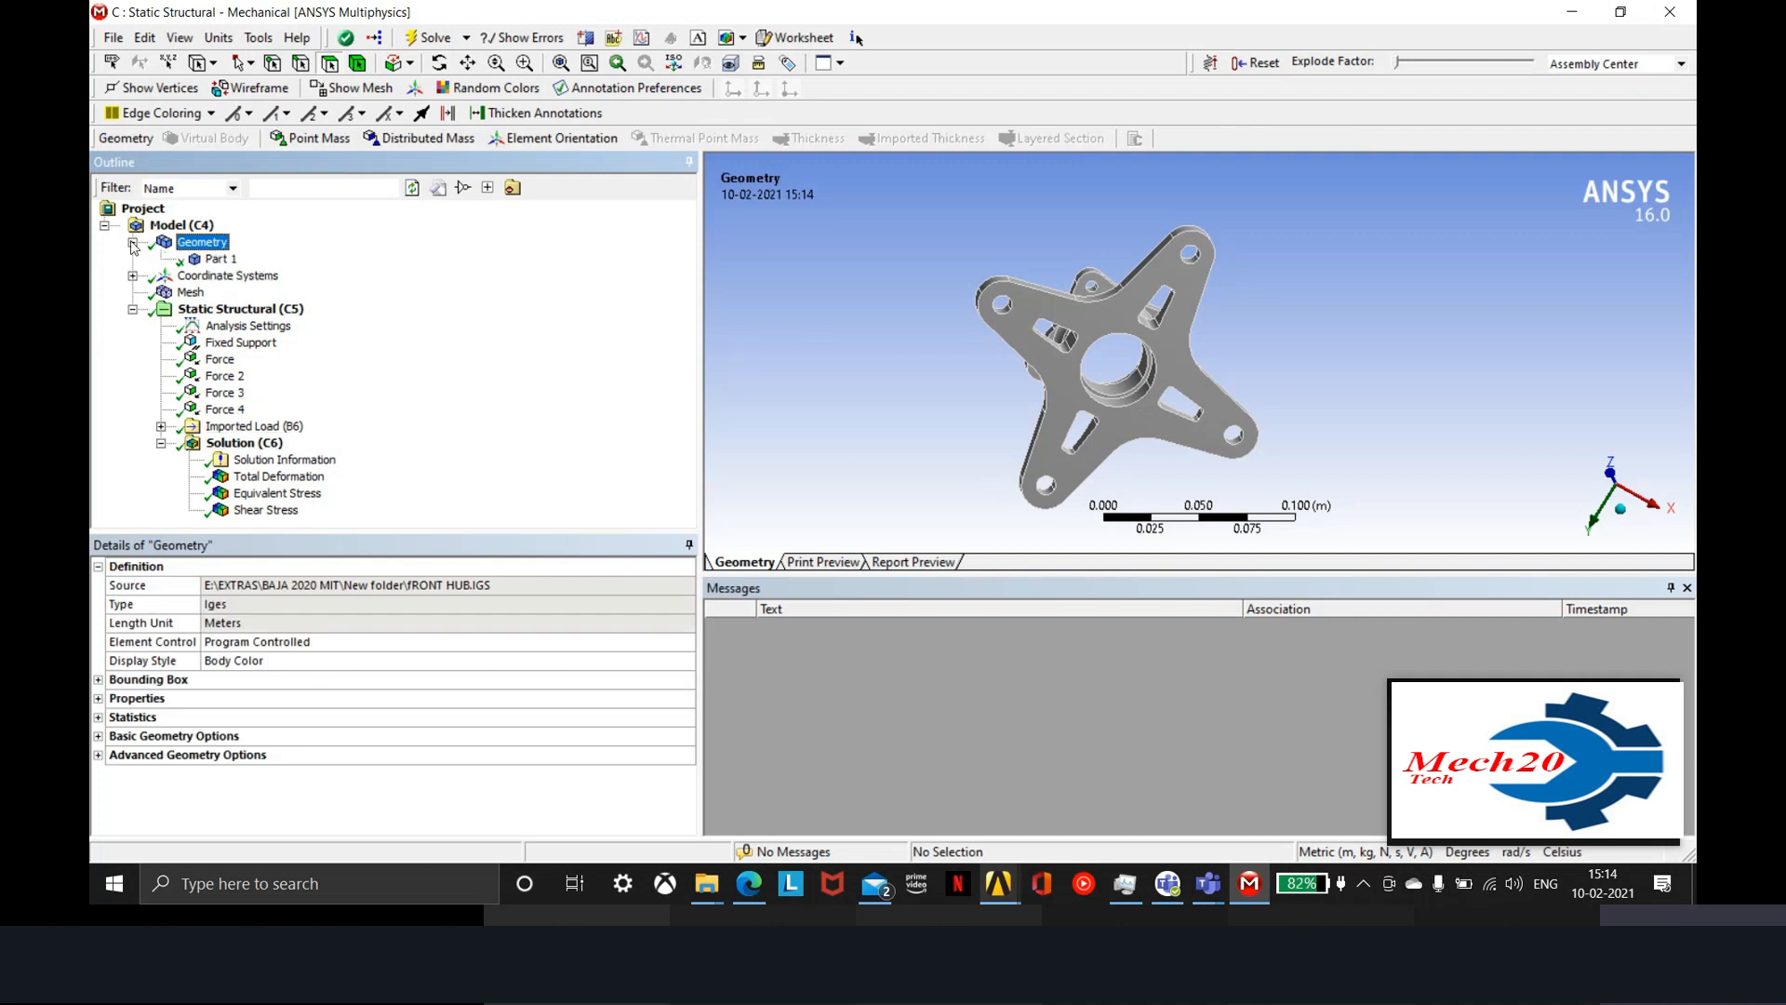
left_click(198, 265)
left_click(300, 703)
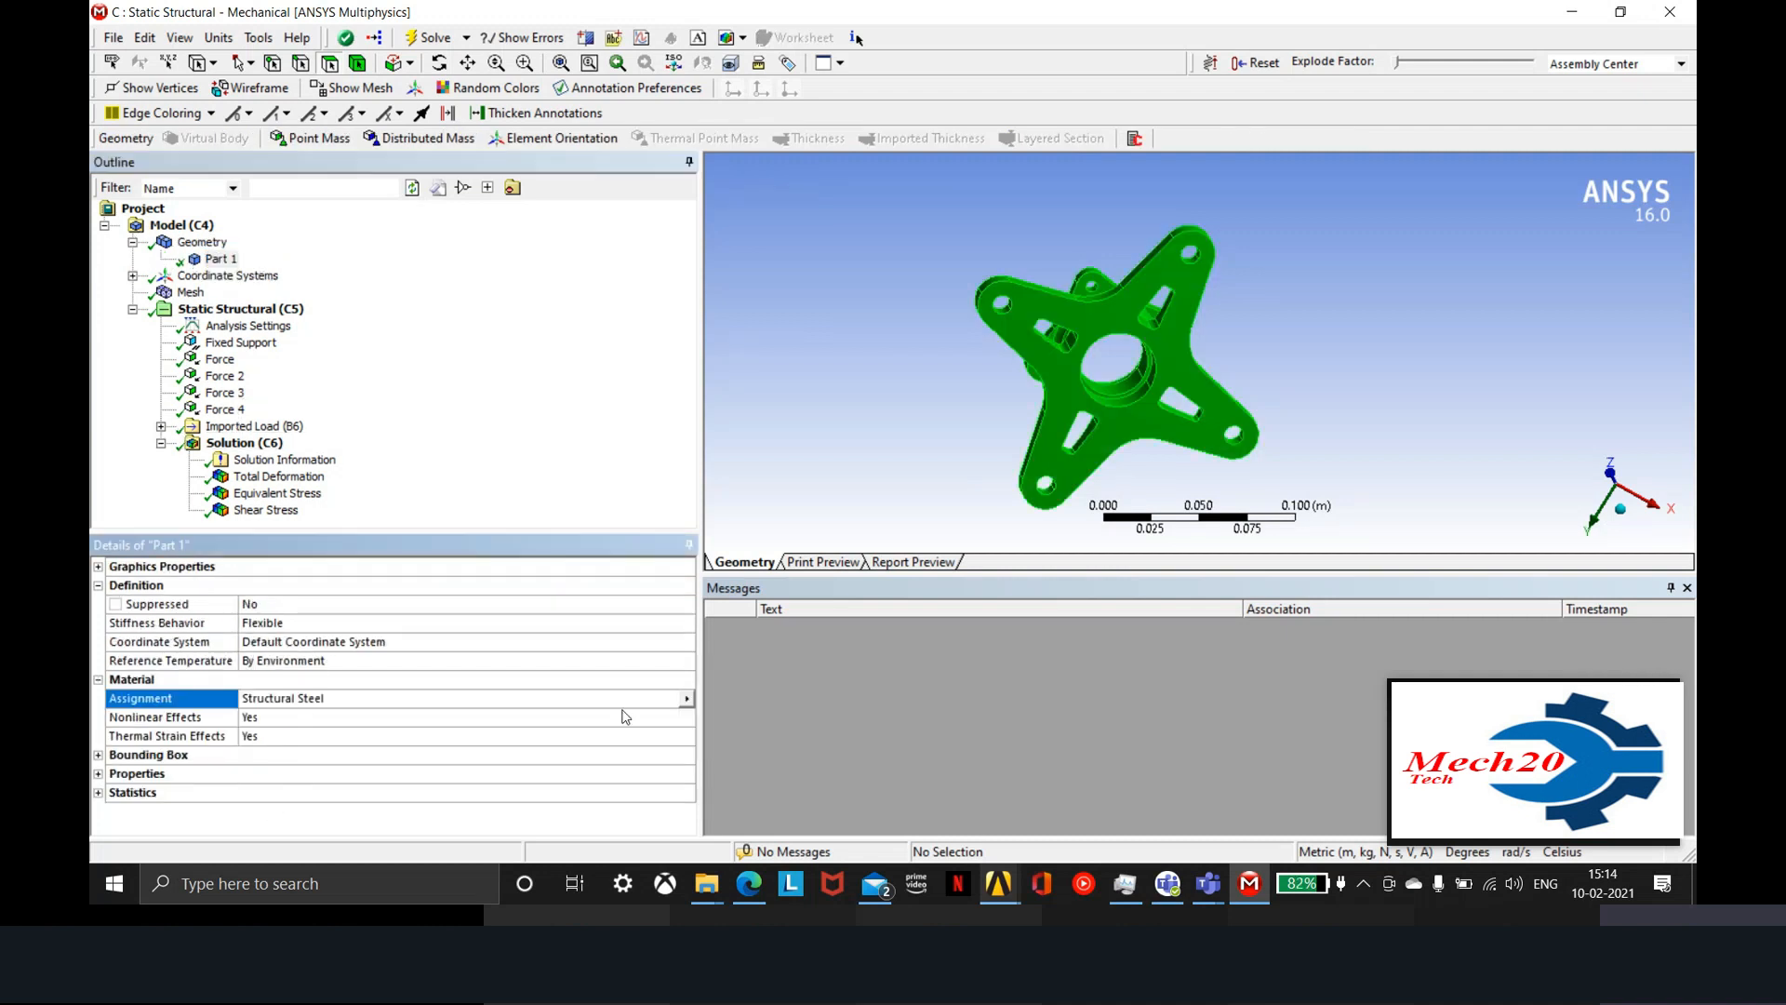
left_click(686, 698)
left_click(837, 781)
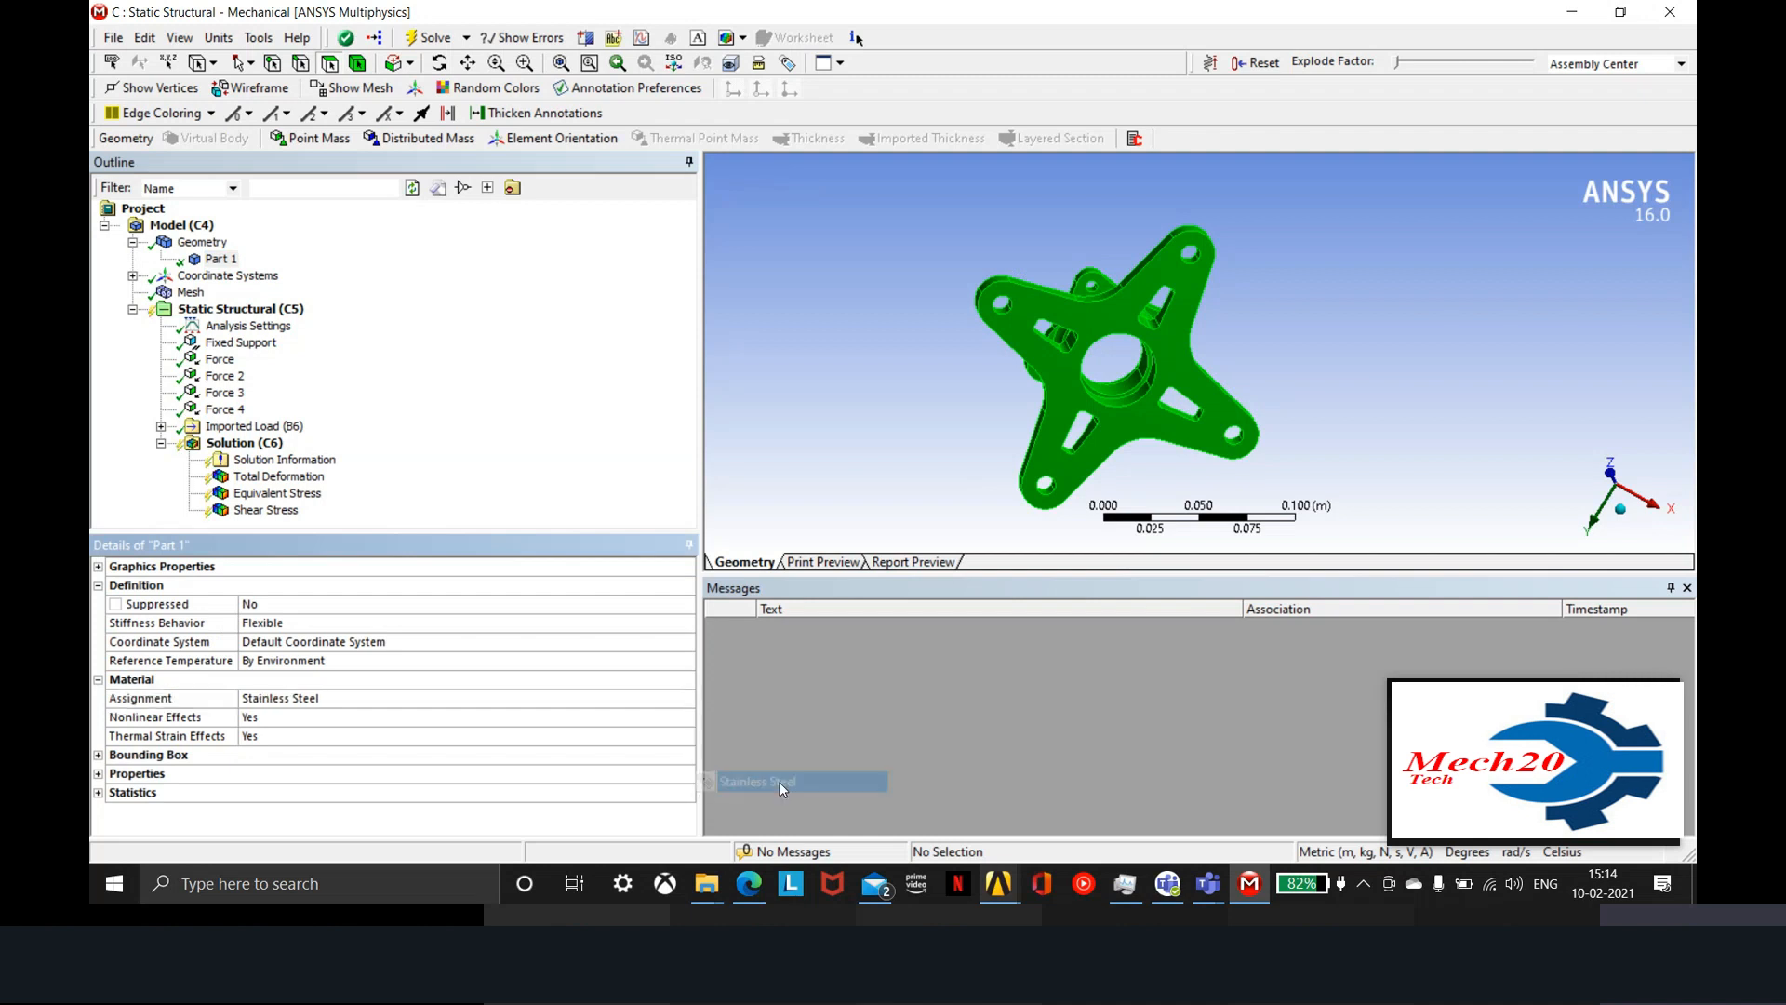
Solve the Static Structural analysis with the new material assignment
left_click(238, 309)
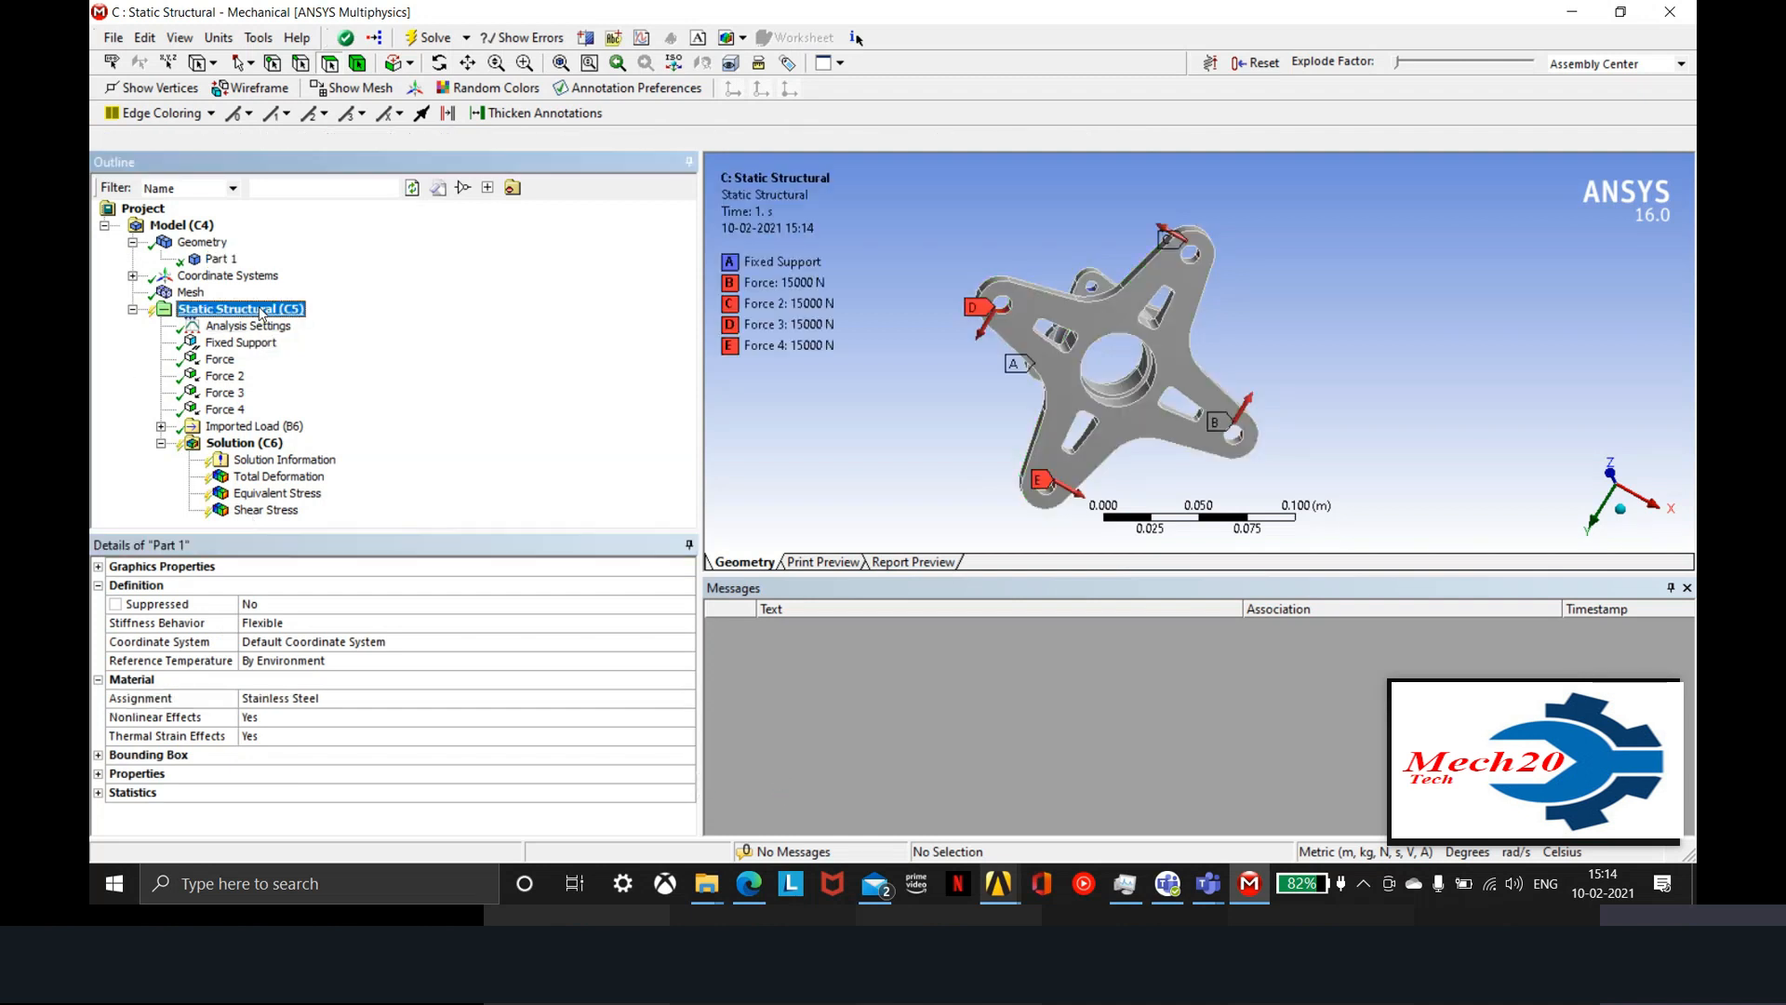
right_click(264, 311)
left_click(316, 353)
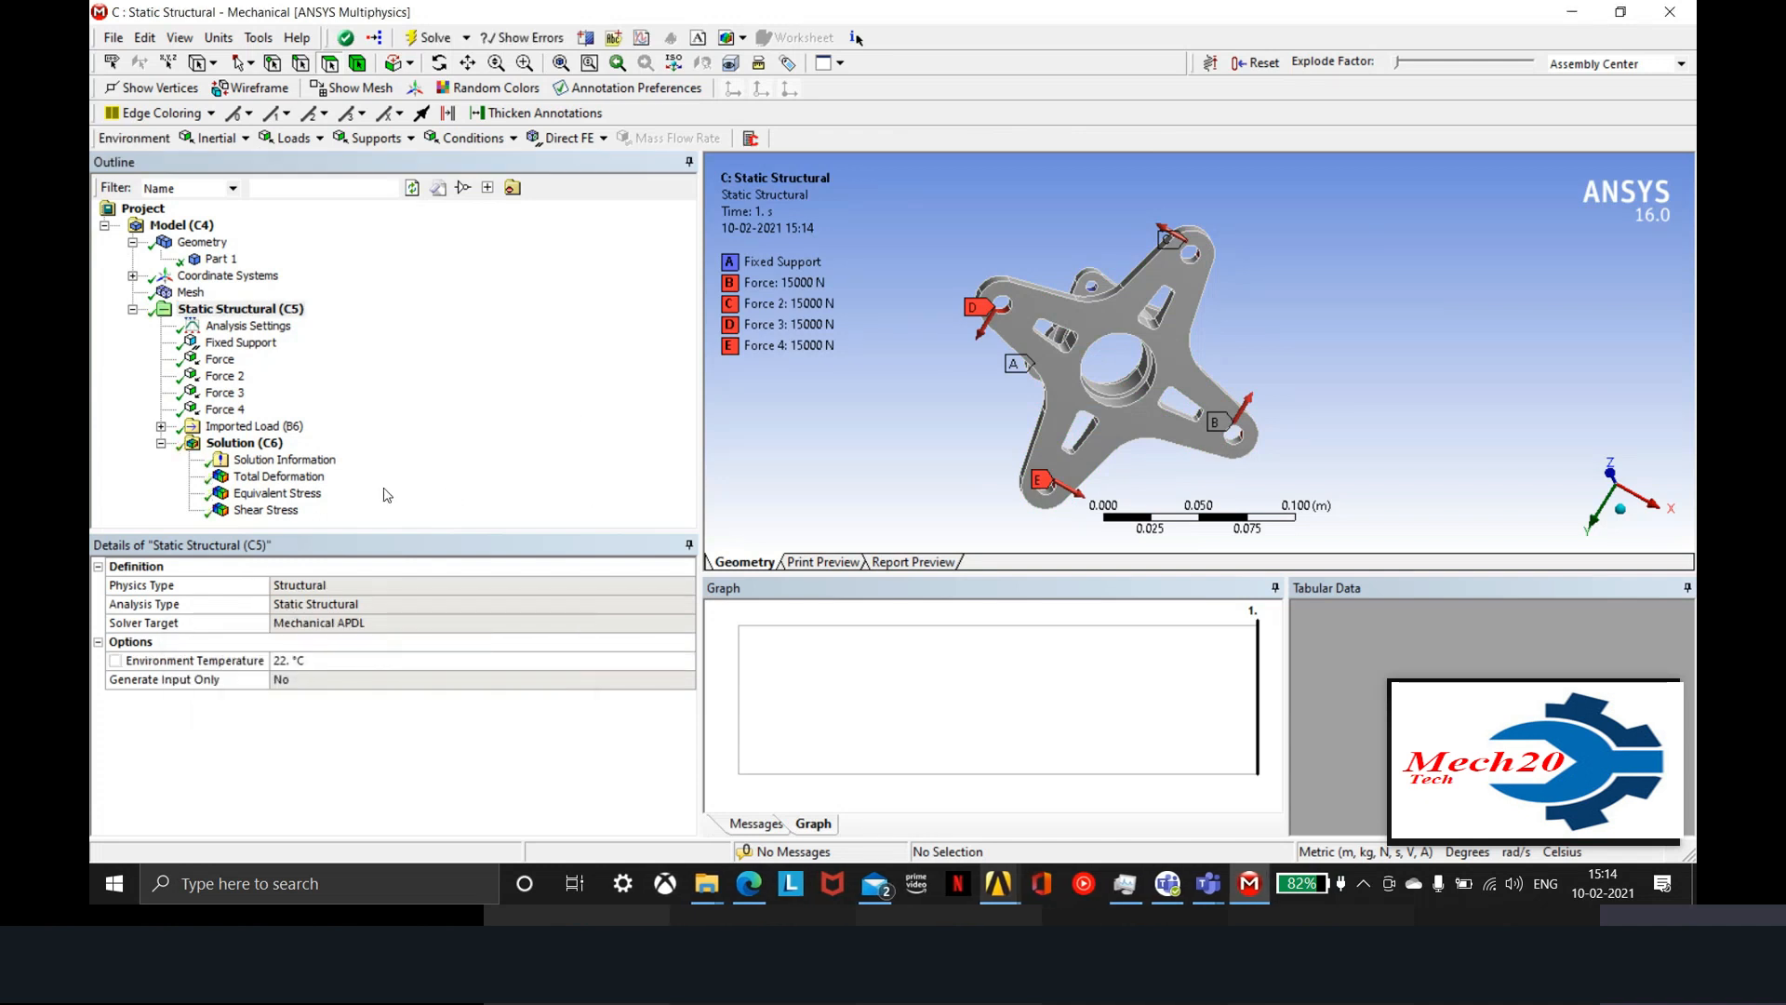
Review the total deformation result and the imported body temperature distribution on the hub from several directions
left_click(278, 477)
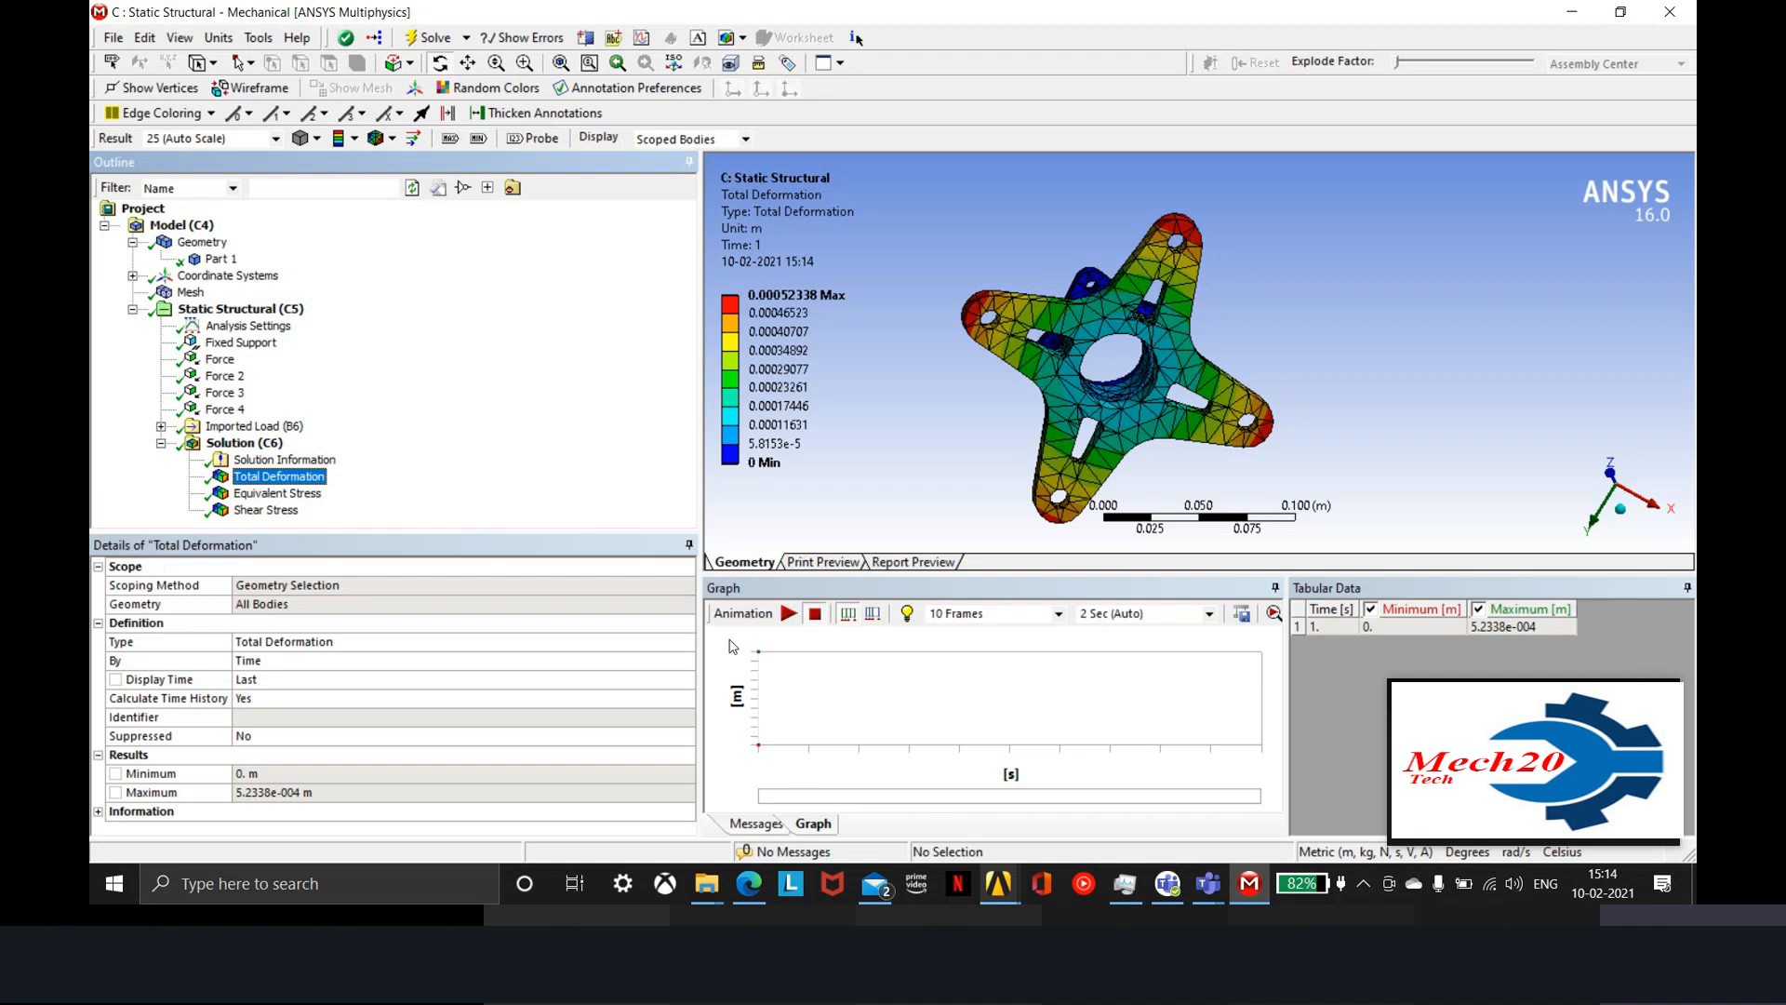
left_click_drag(1251, 325, 986, 325)
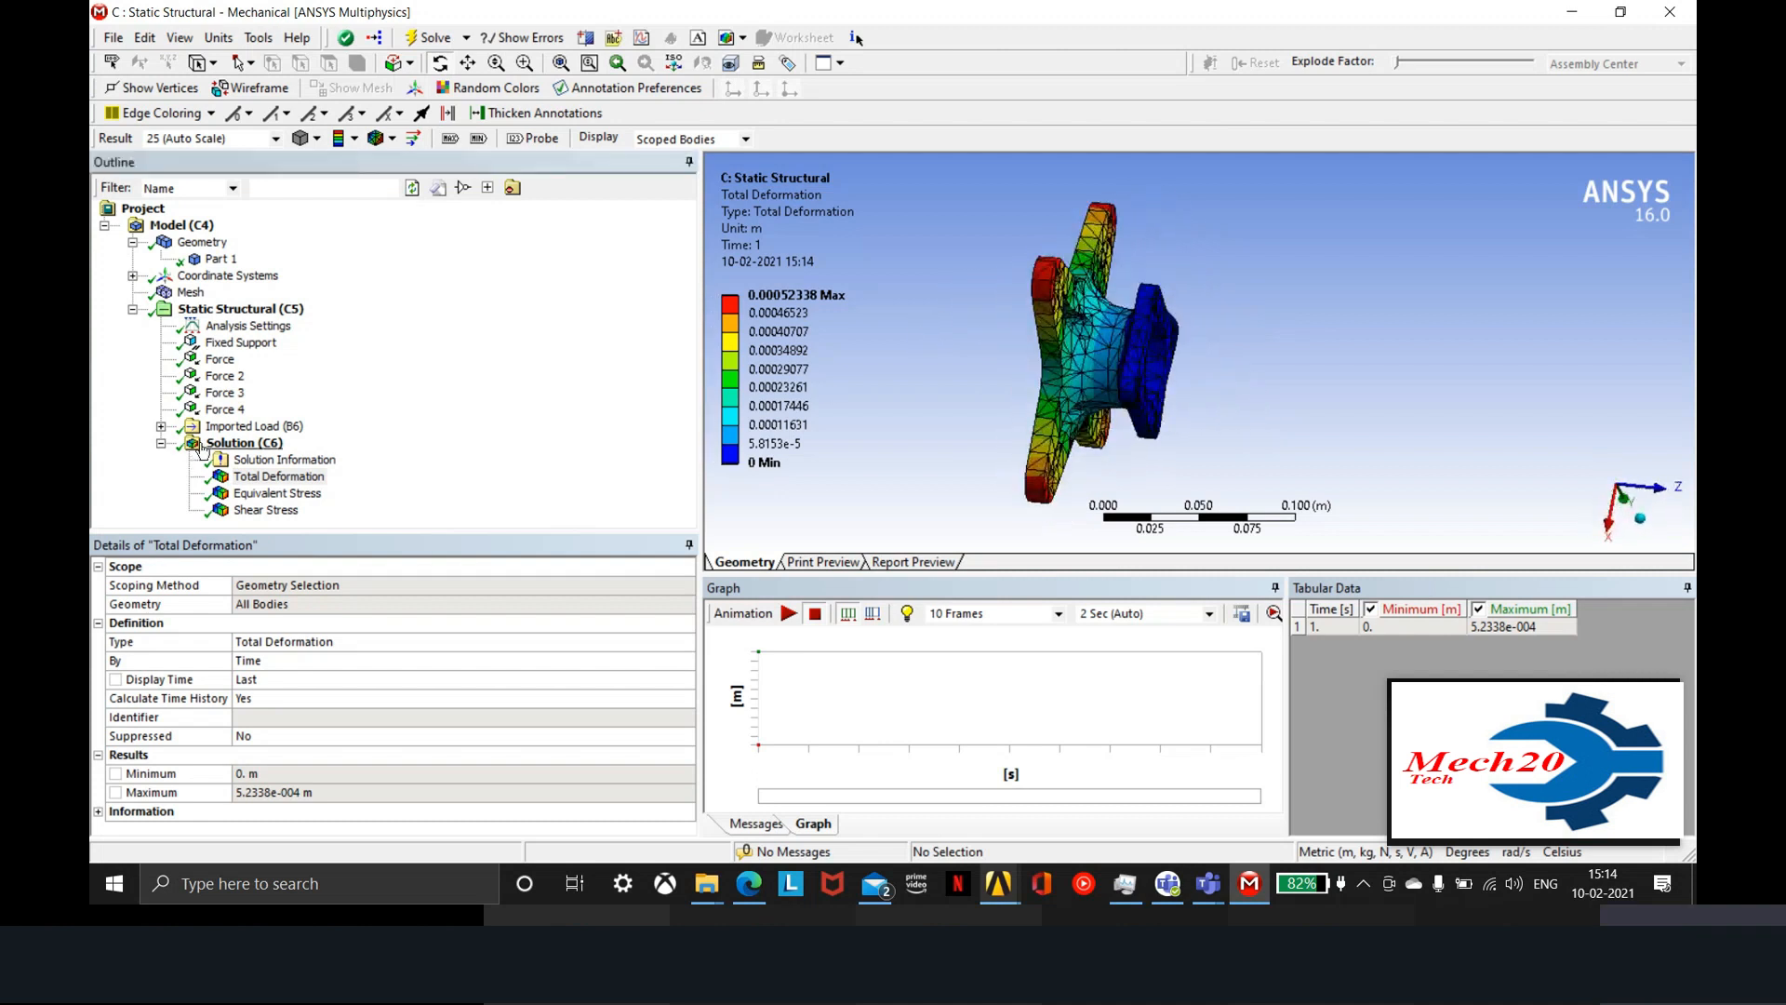
left_click(200, 427)
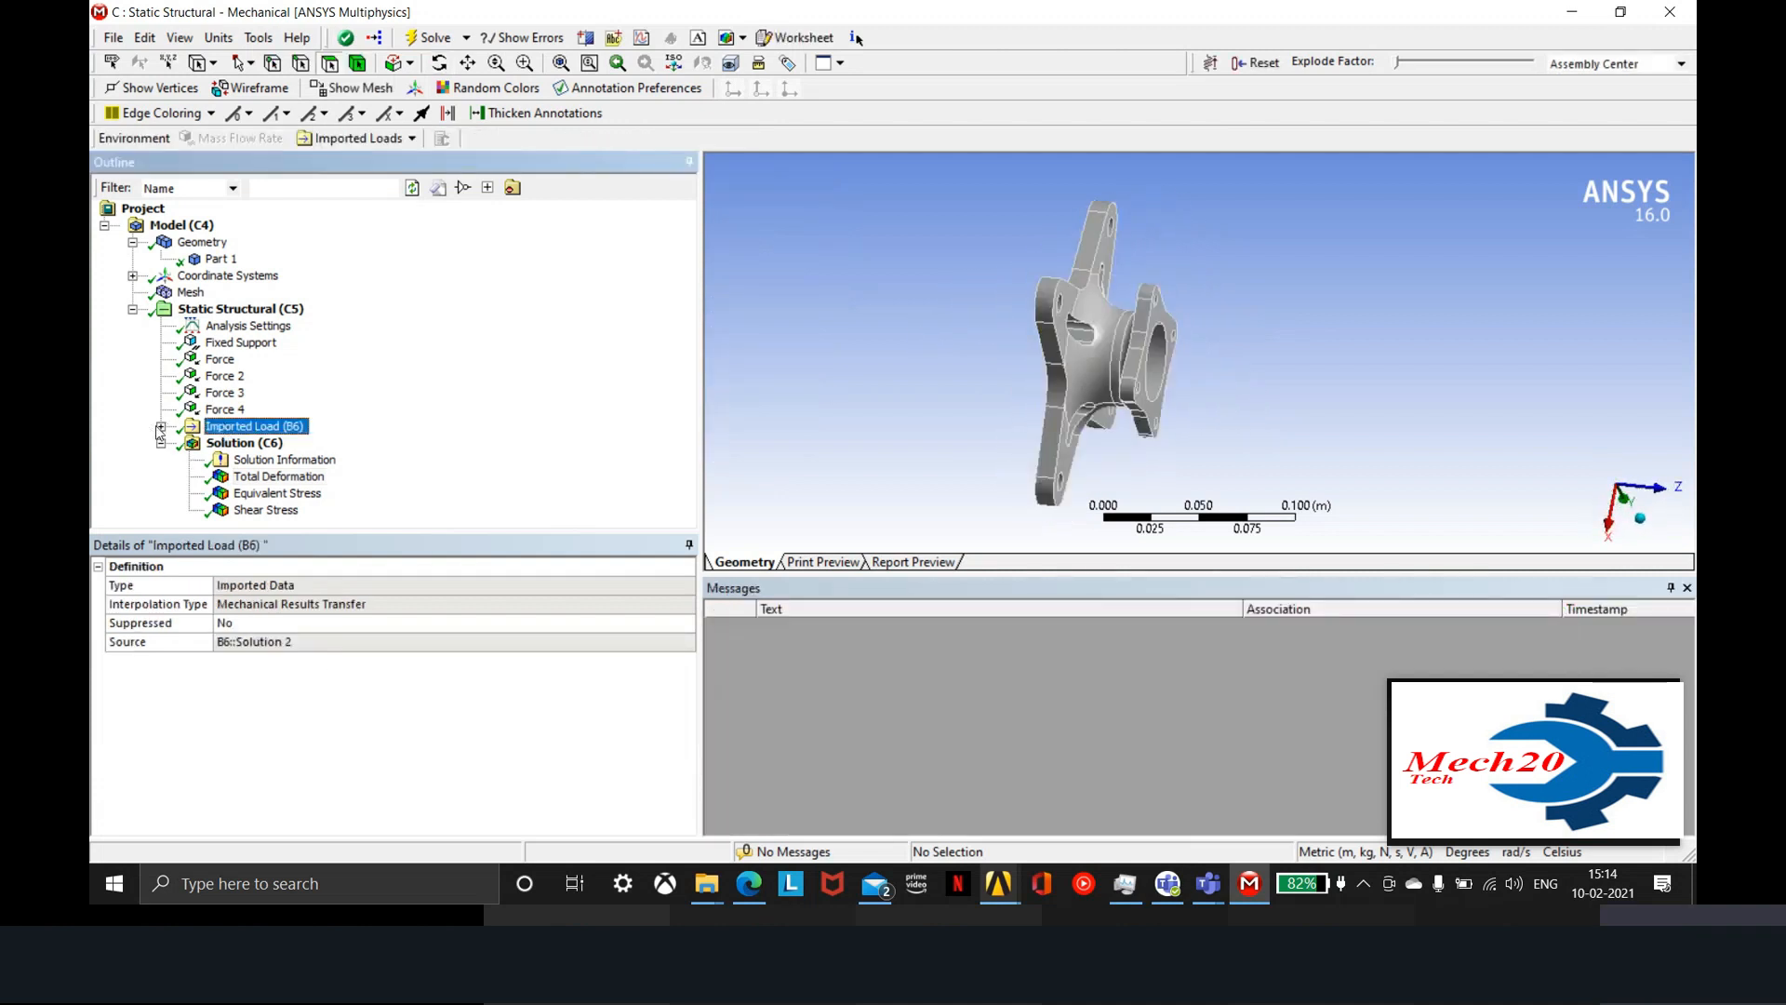
left_click(160, 427)
left_click(305, 443)
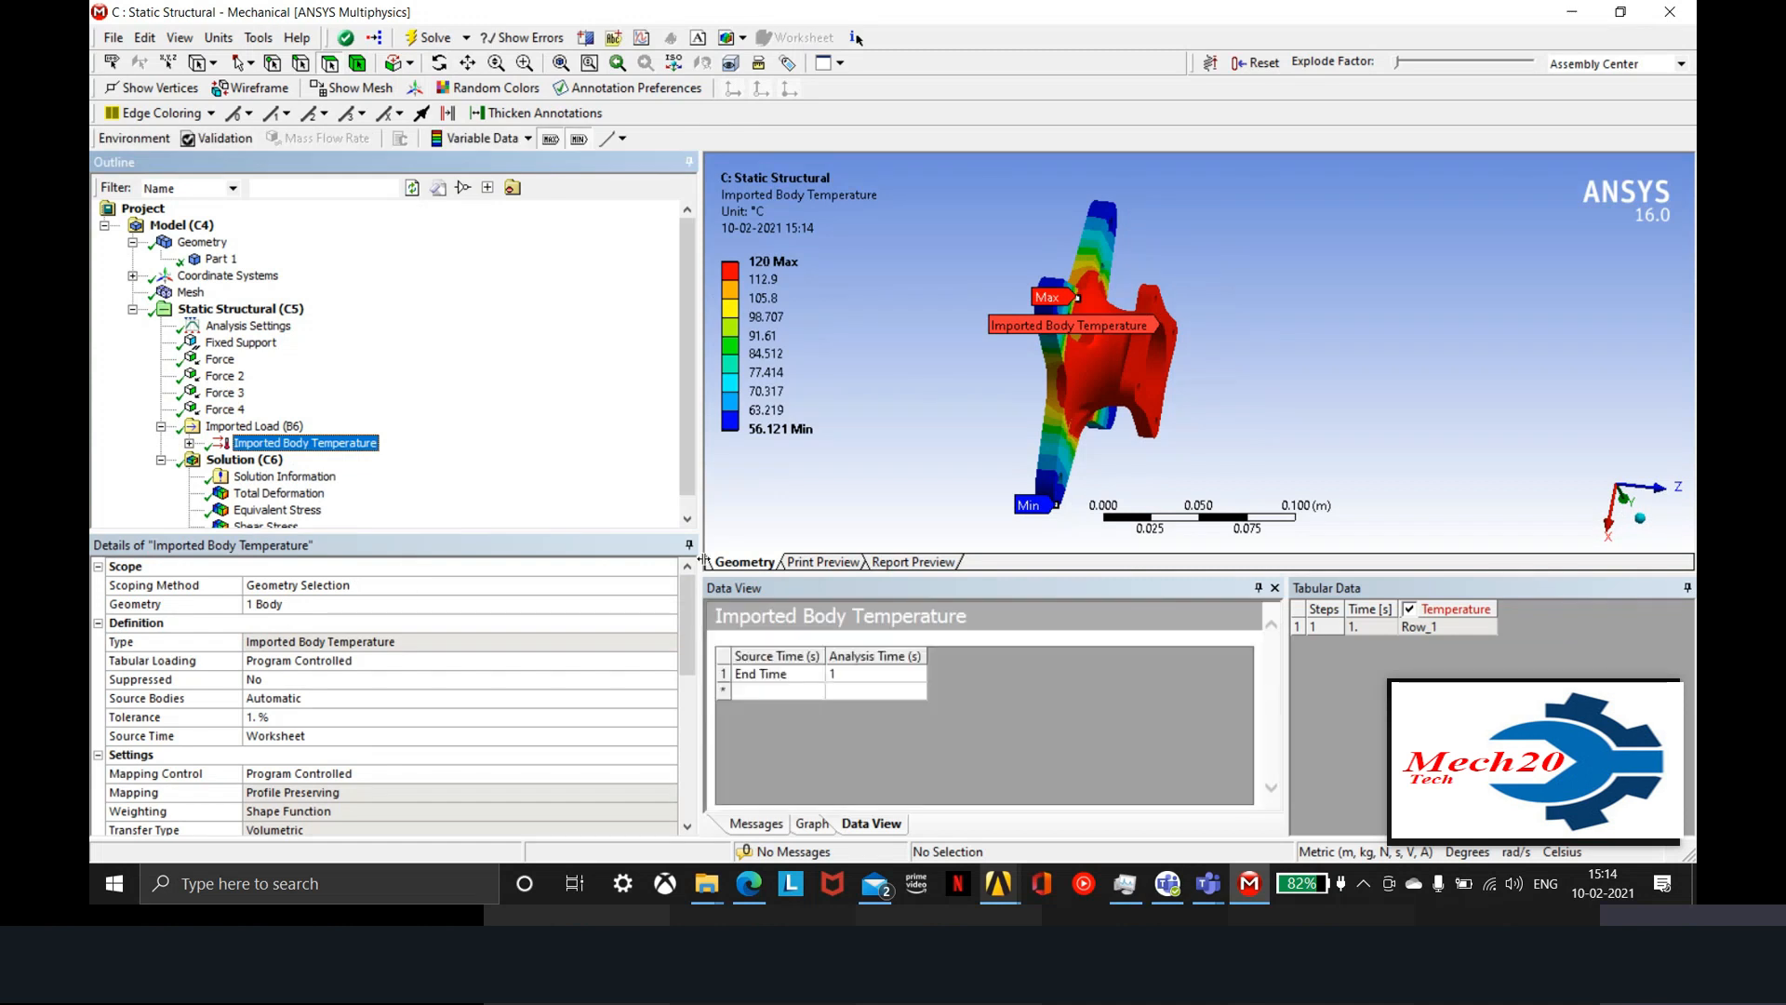
left_click_drag(1018, 350, 1186, 339)
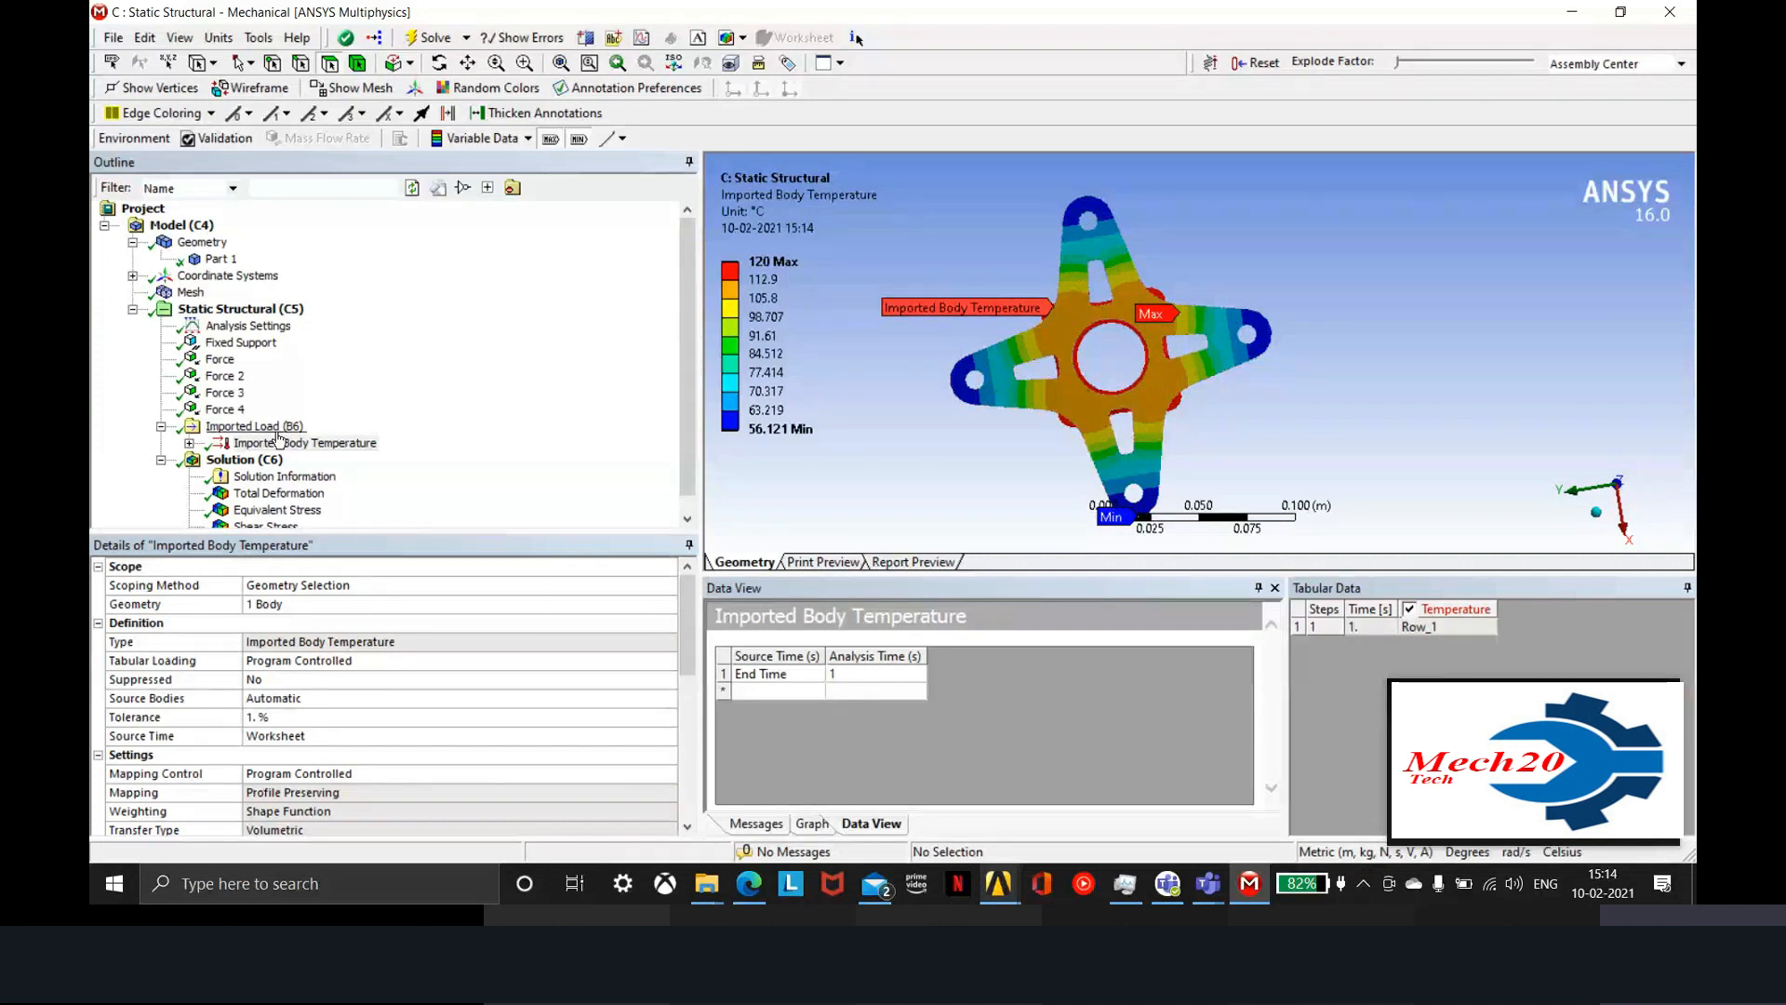
Switch to Workbench and open the model of the Steady-State Thermal system
left_click(1260, 889)
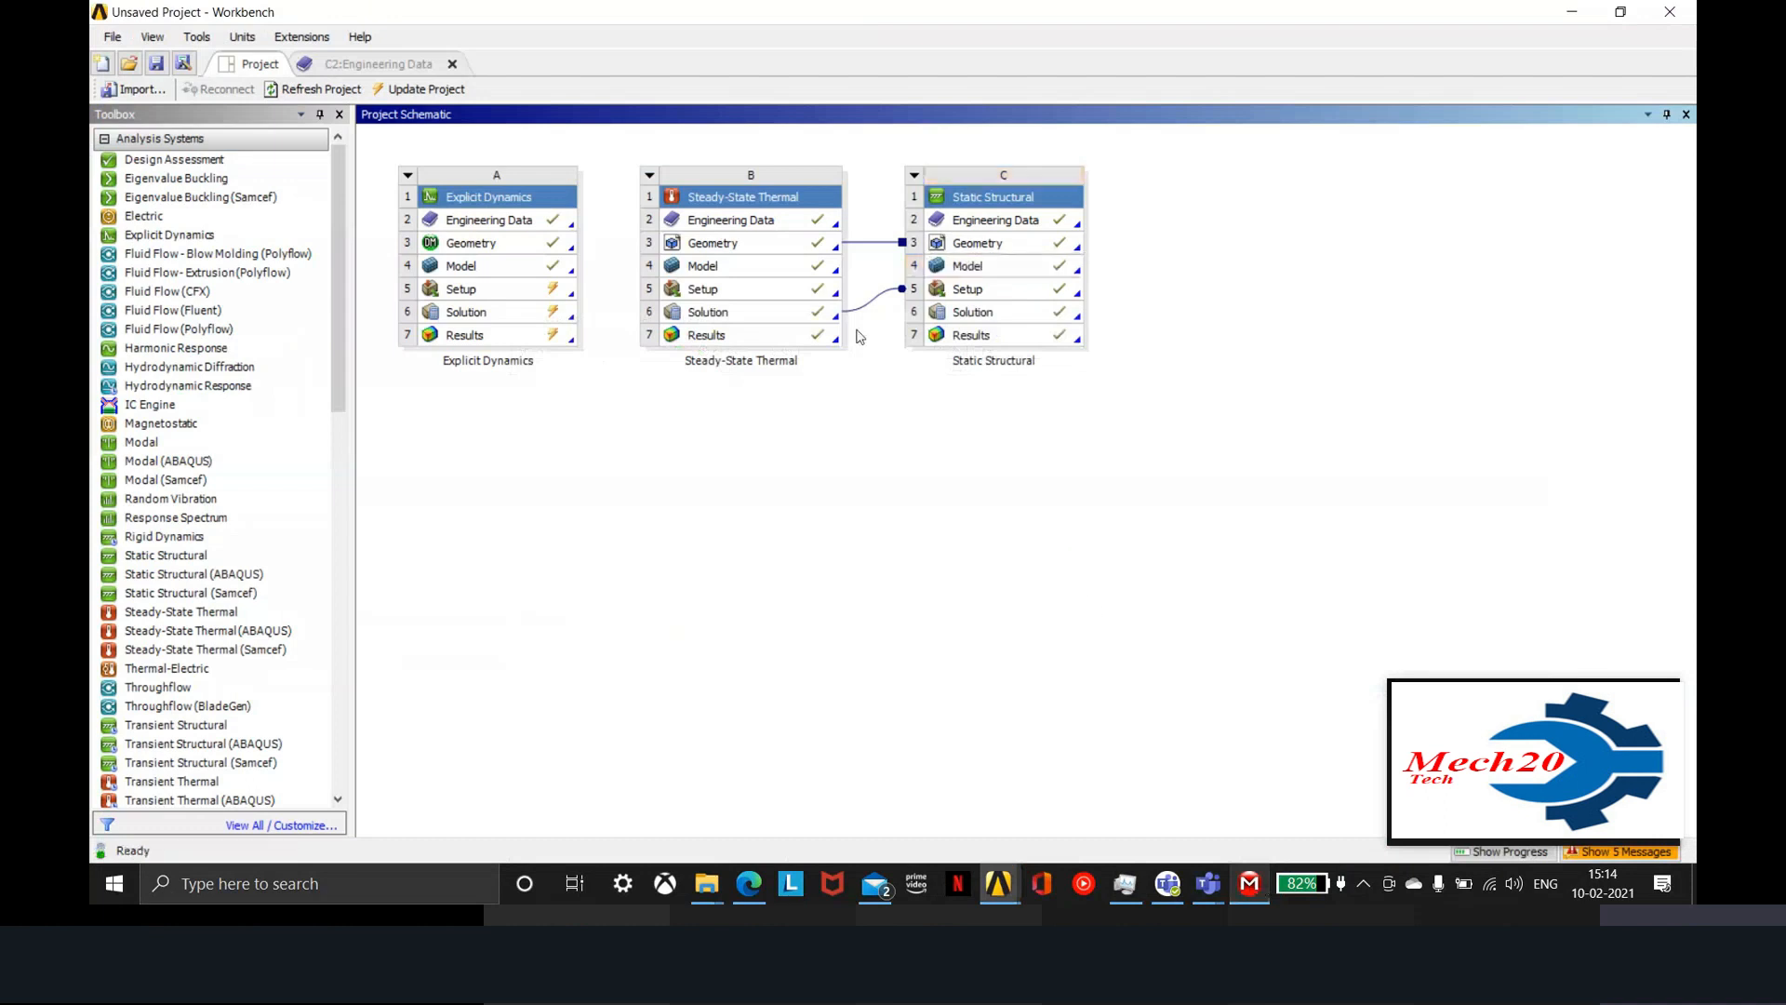
double_click(798, 269)
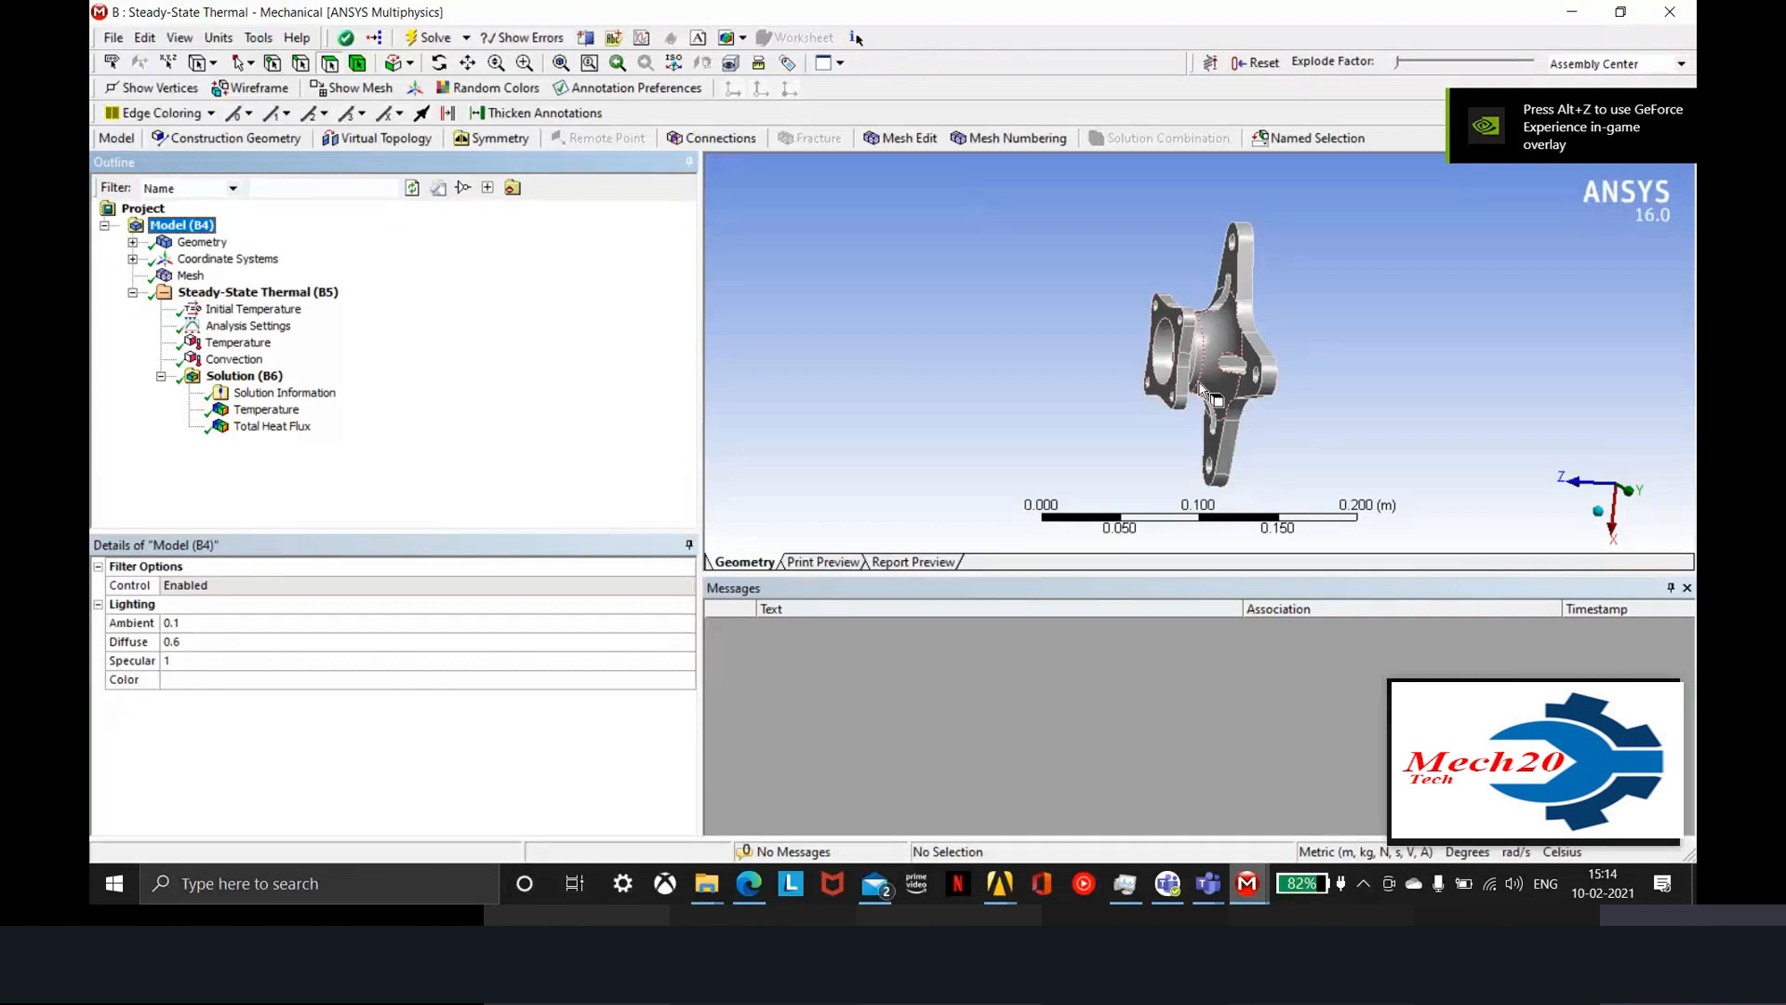
middle_click_drag(1202, 391, 1368, 366)
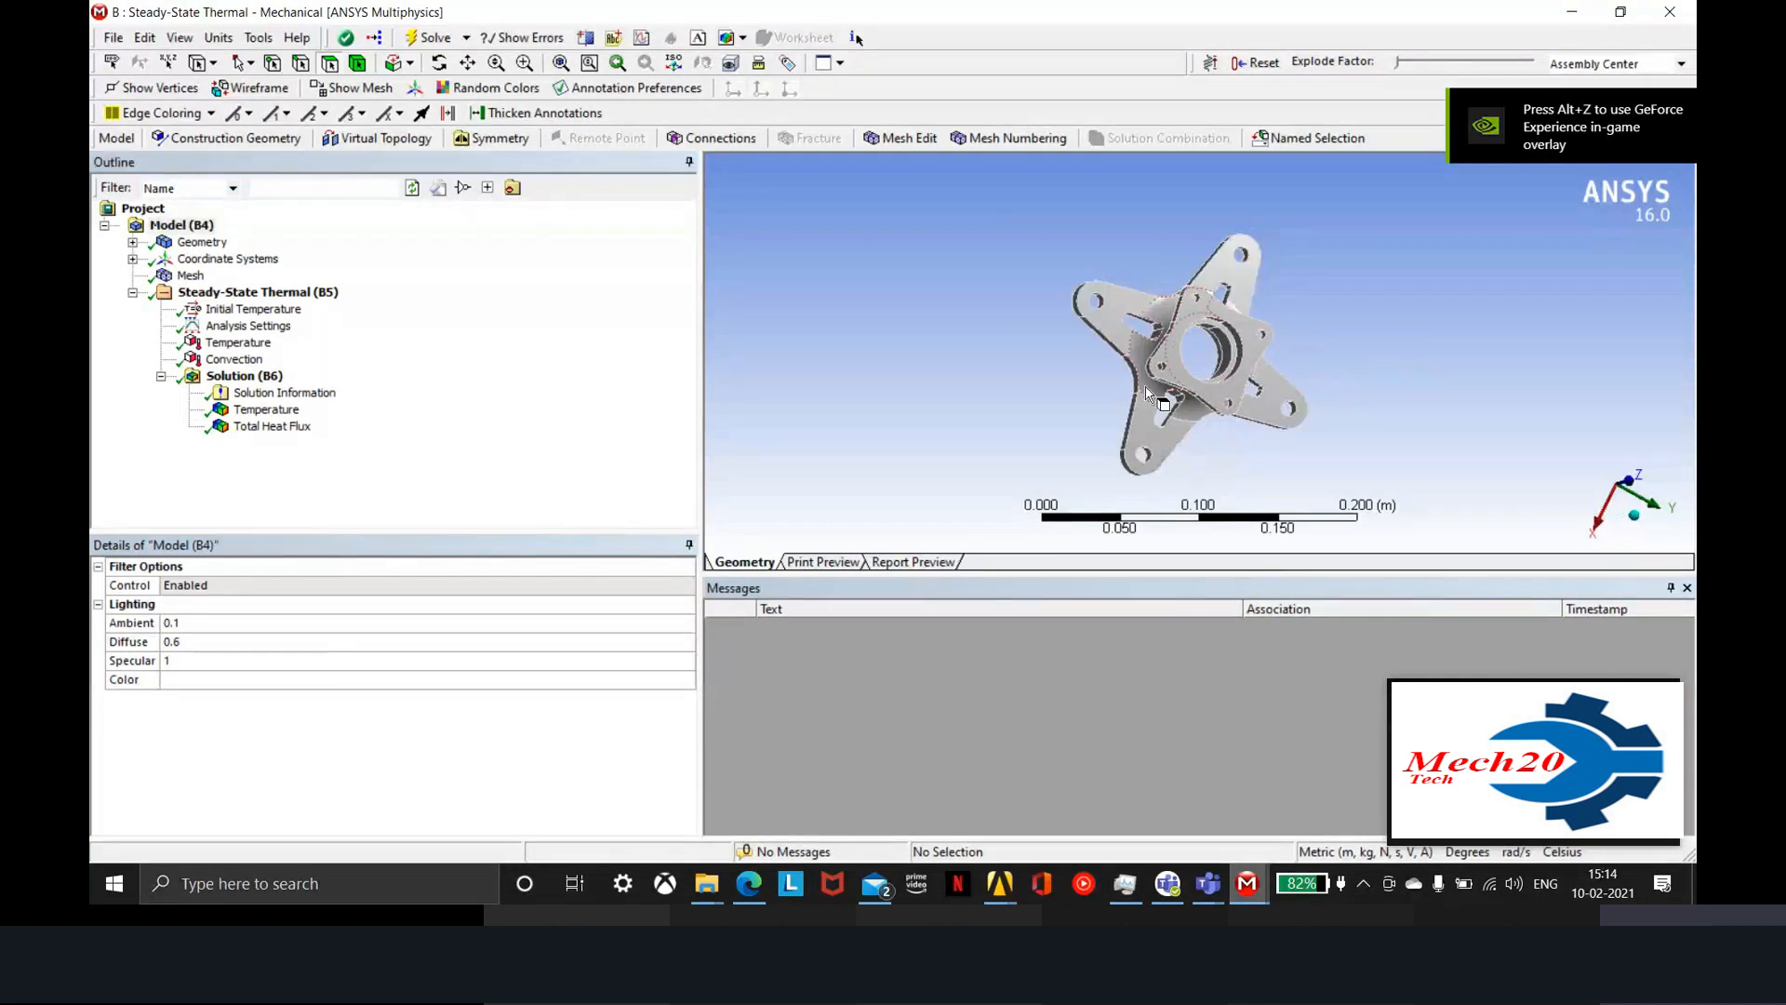
Extend the scope of the 120 °C Temperature load to four faces of the hub
left_click(238, 342)
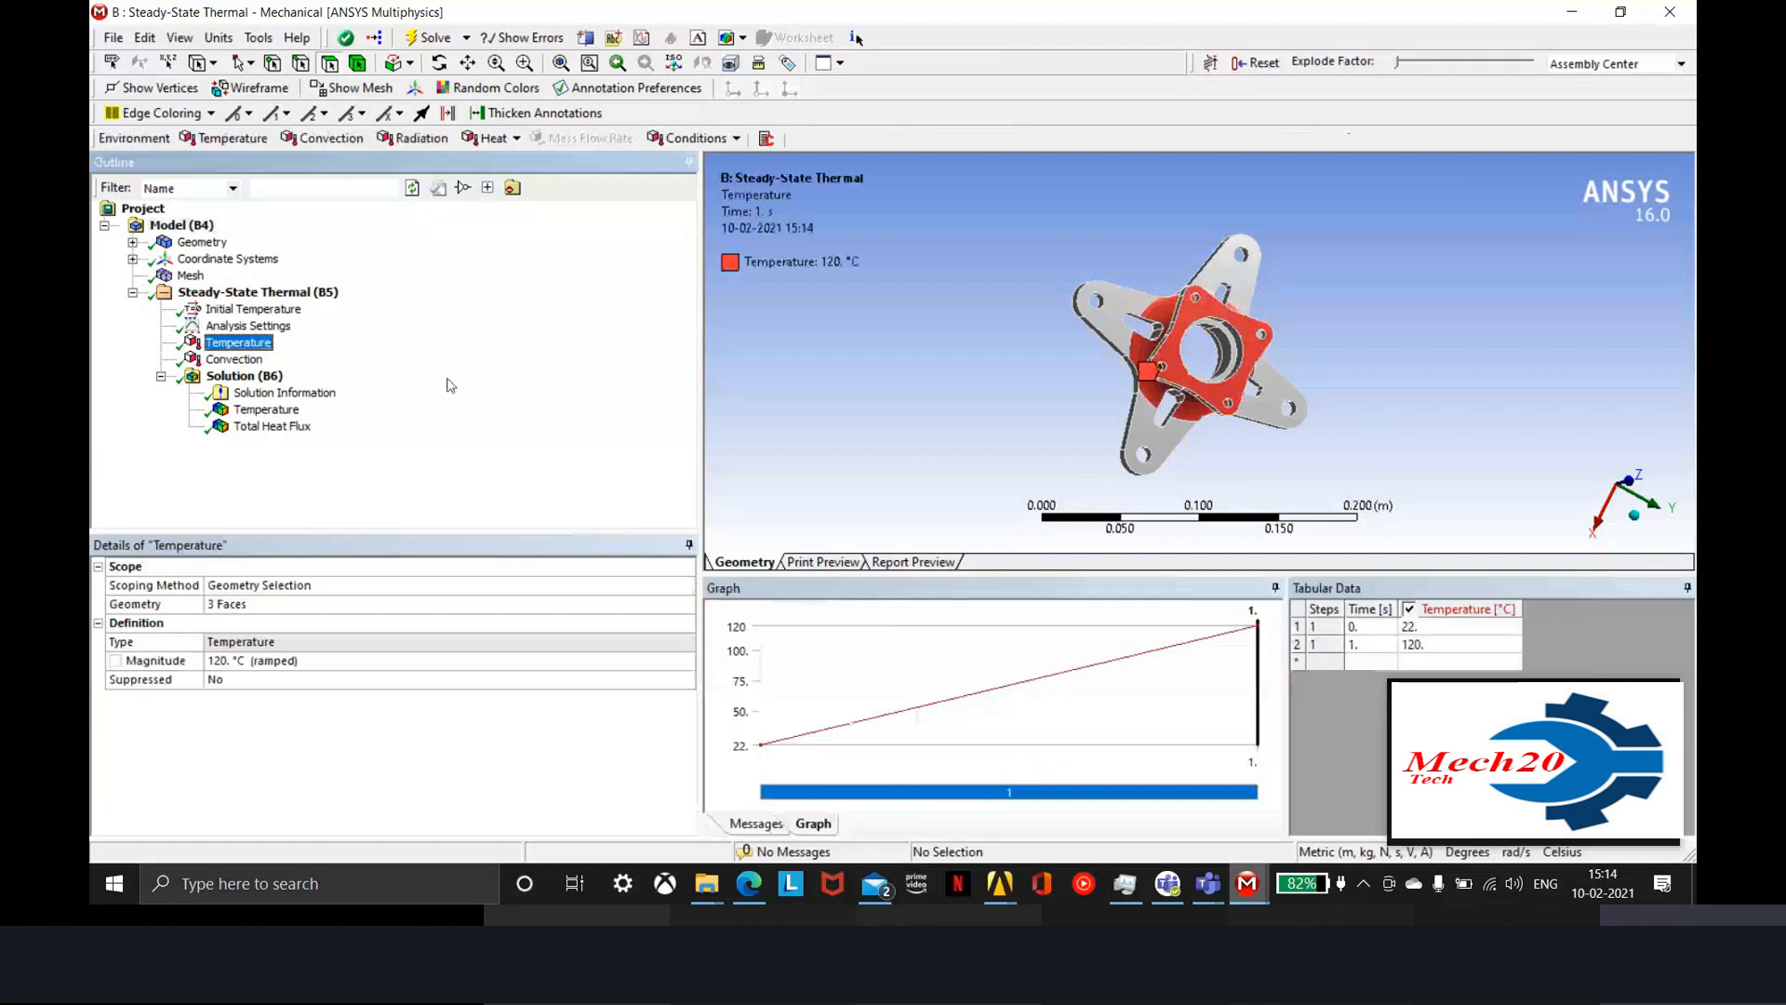
middle_click_drag(1149, 405, 1040, 279)
left_click(1189, 355)
left_click(1233, 346, "ctrl")
left_click(1213, 299, "ctrl")
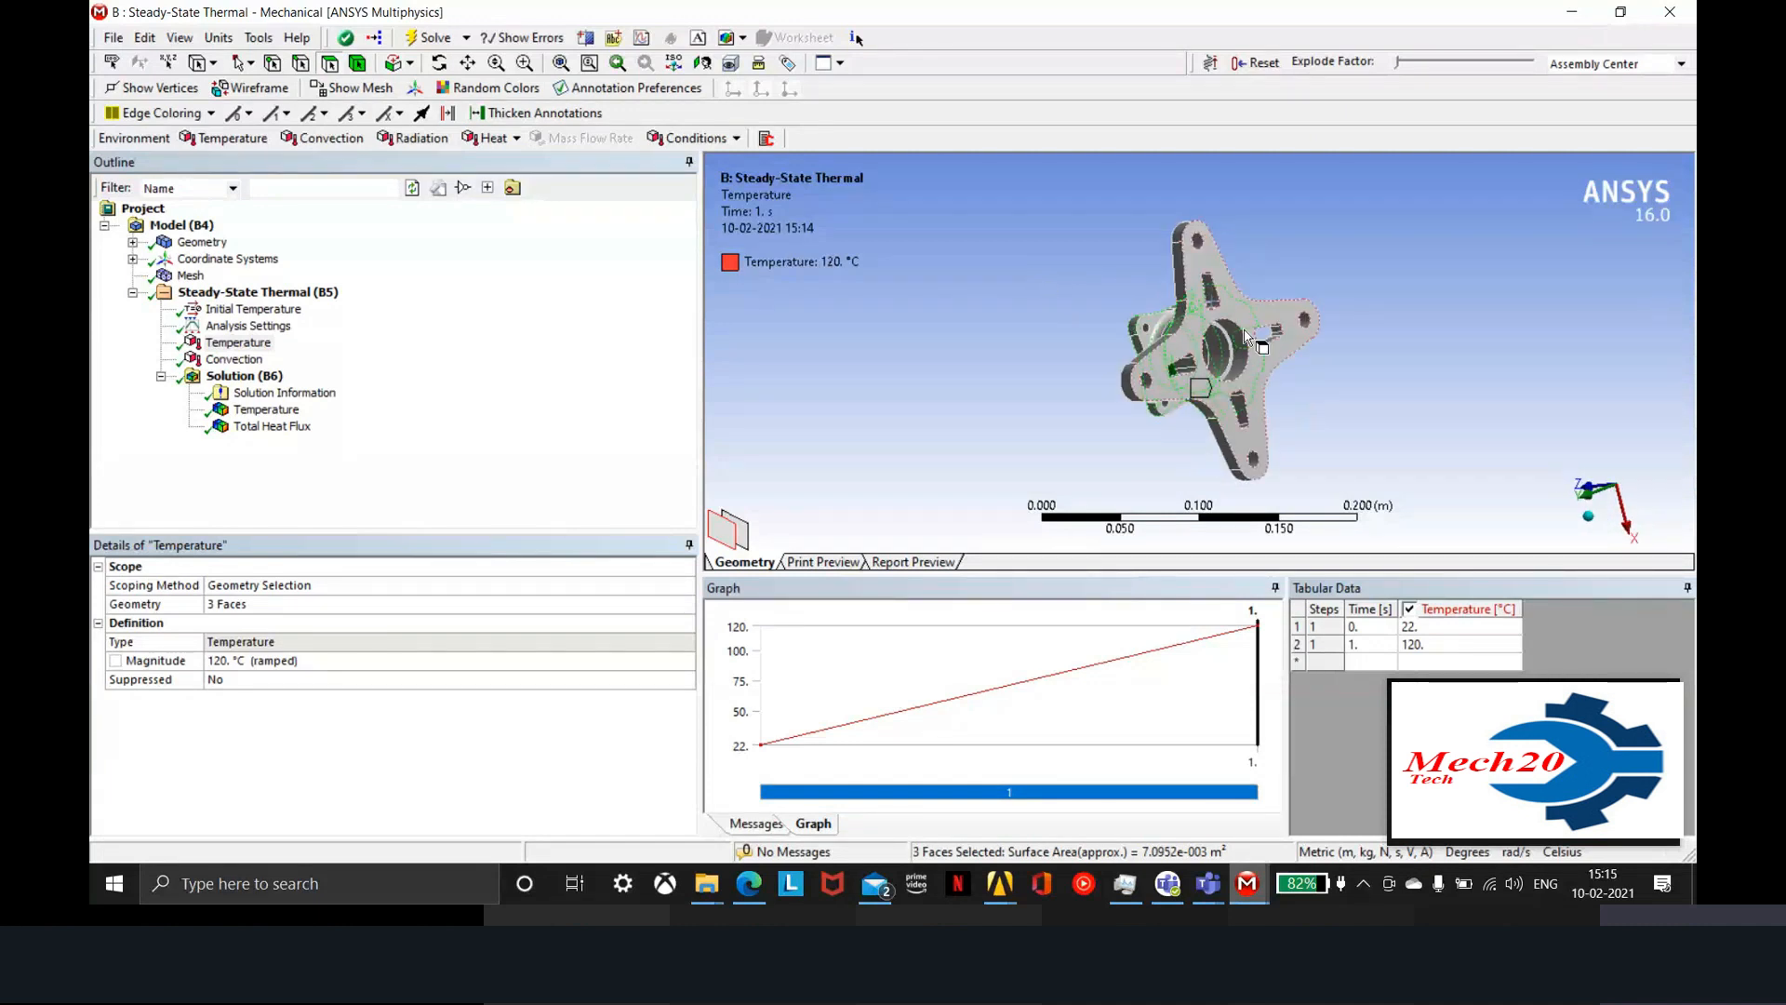
left_click(1211, 322, "ctrl")
middle_click_drag(1069, 412, 814, 398)
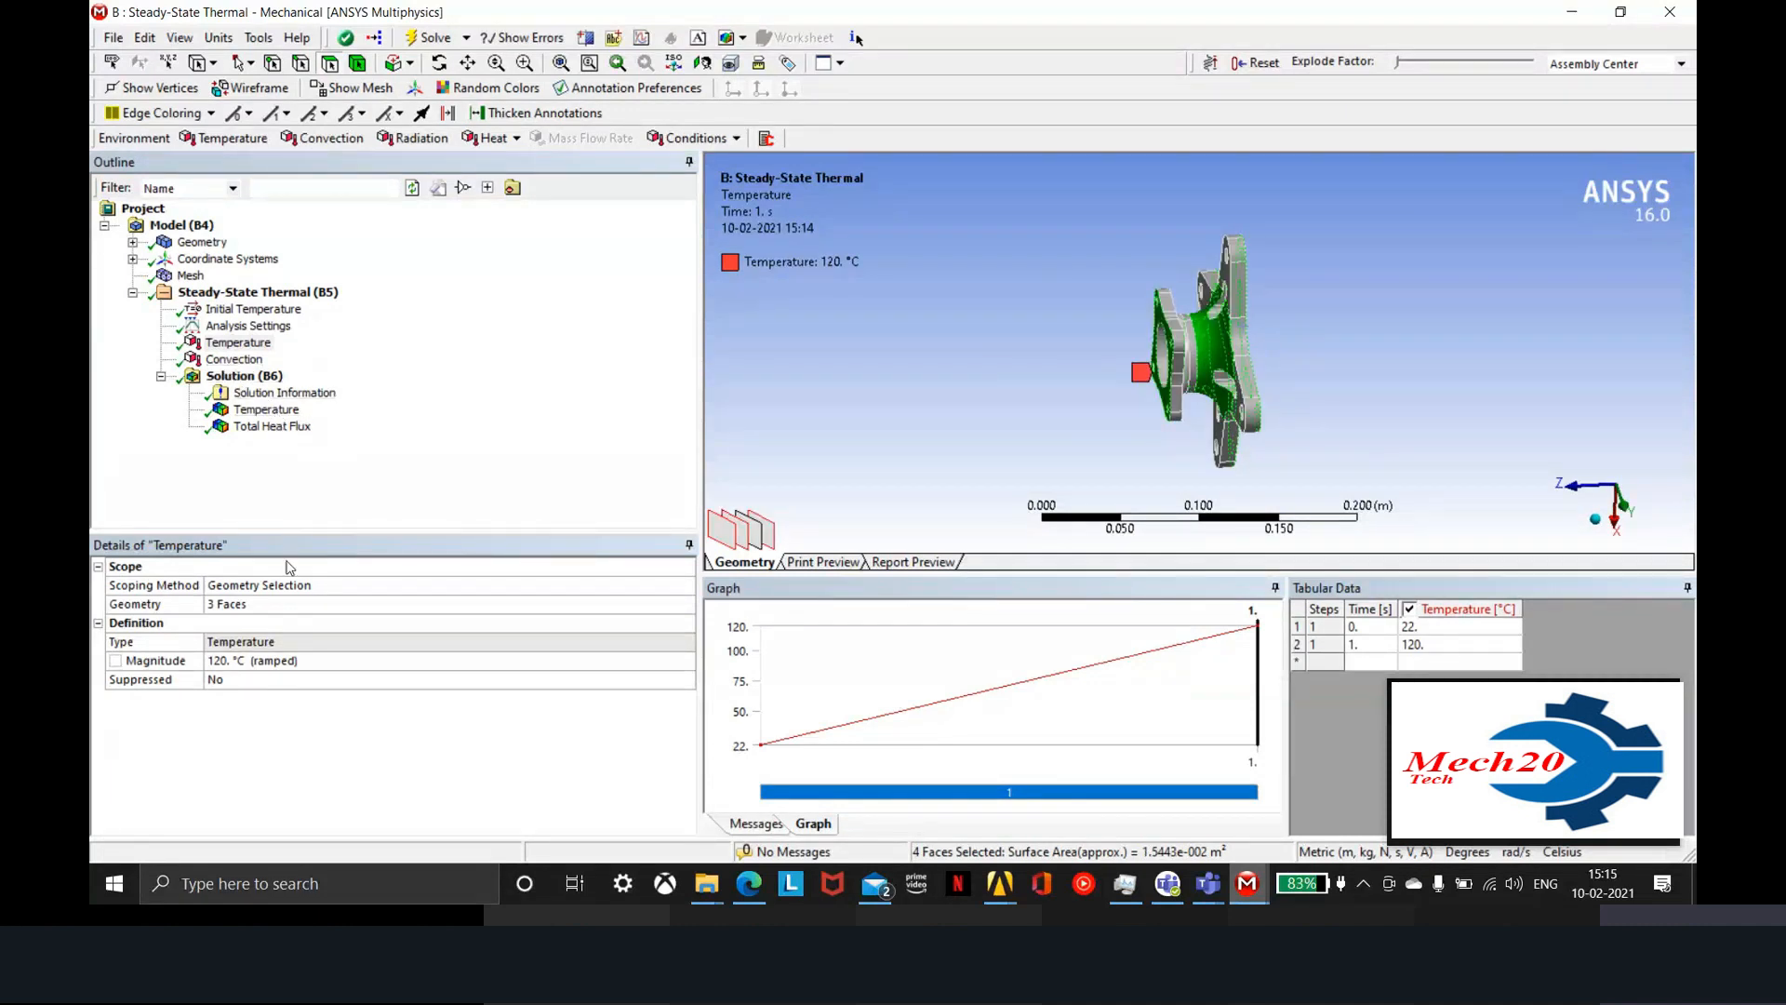
left_click(284, 610)
left_click(283, 610)
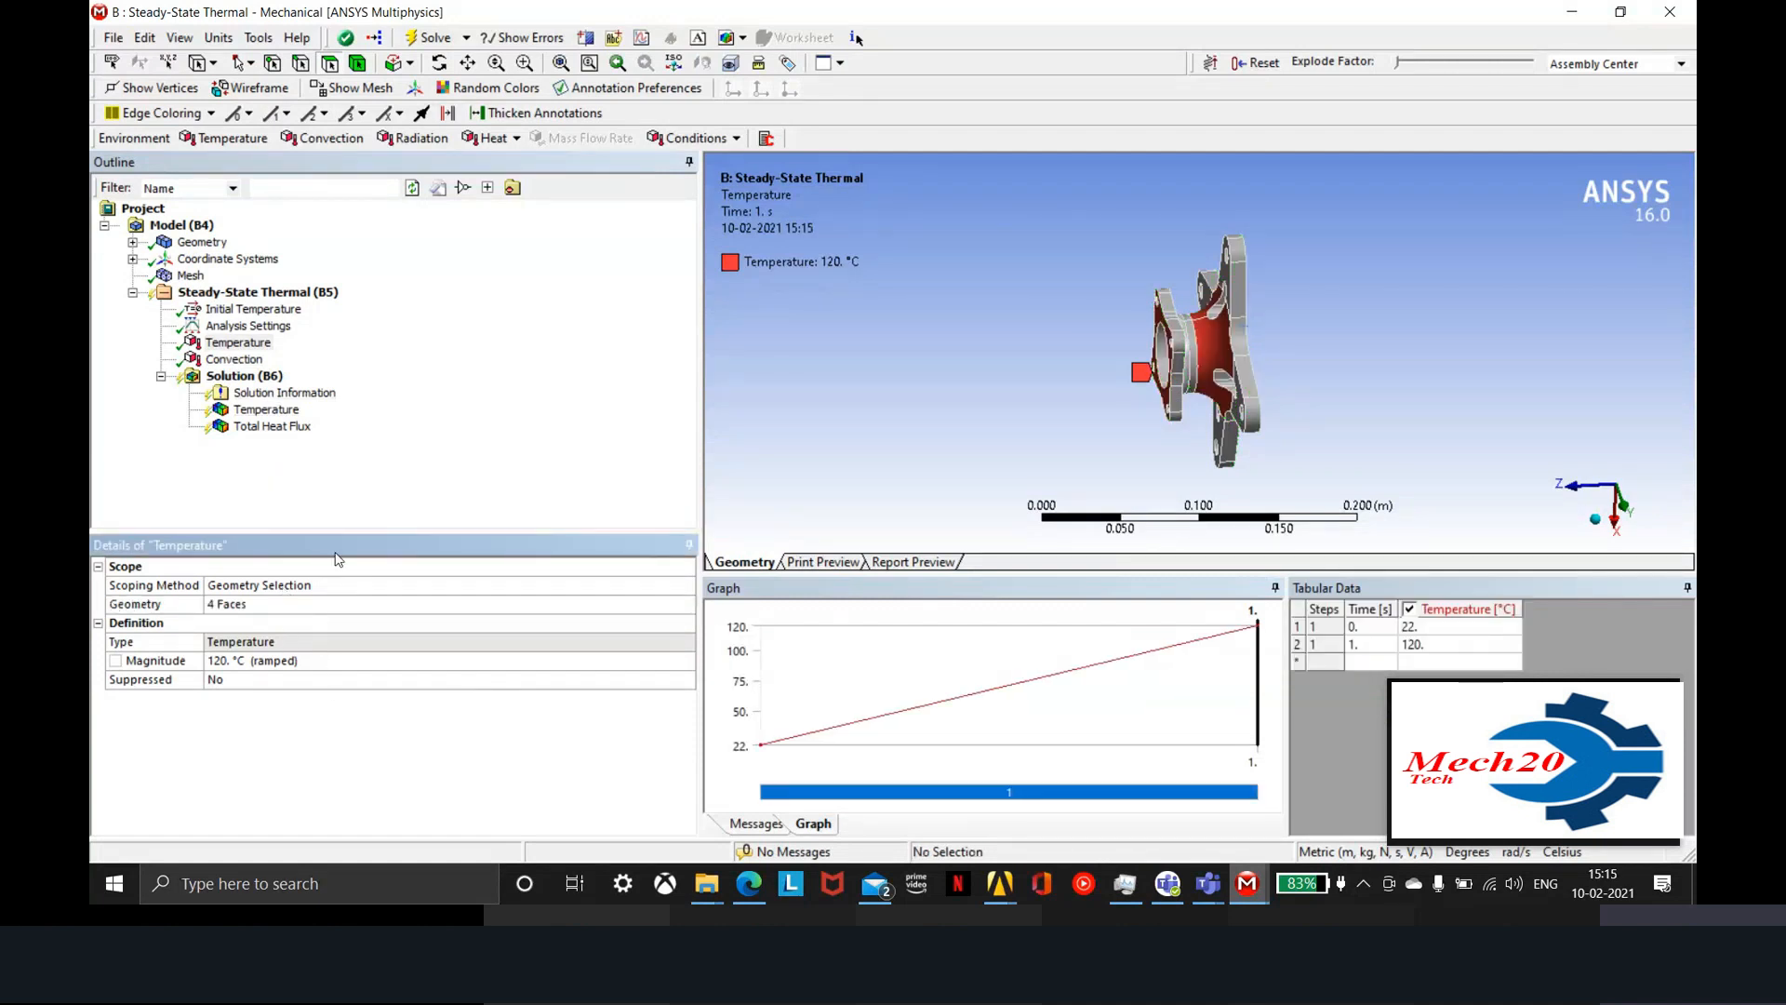
Solve the steady-state thermal analysis again and review the Temperature result on the hub
left_click(430, 37)
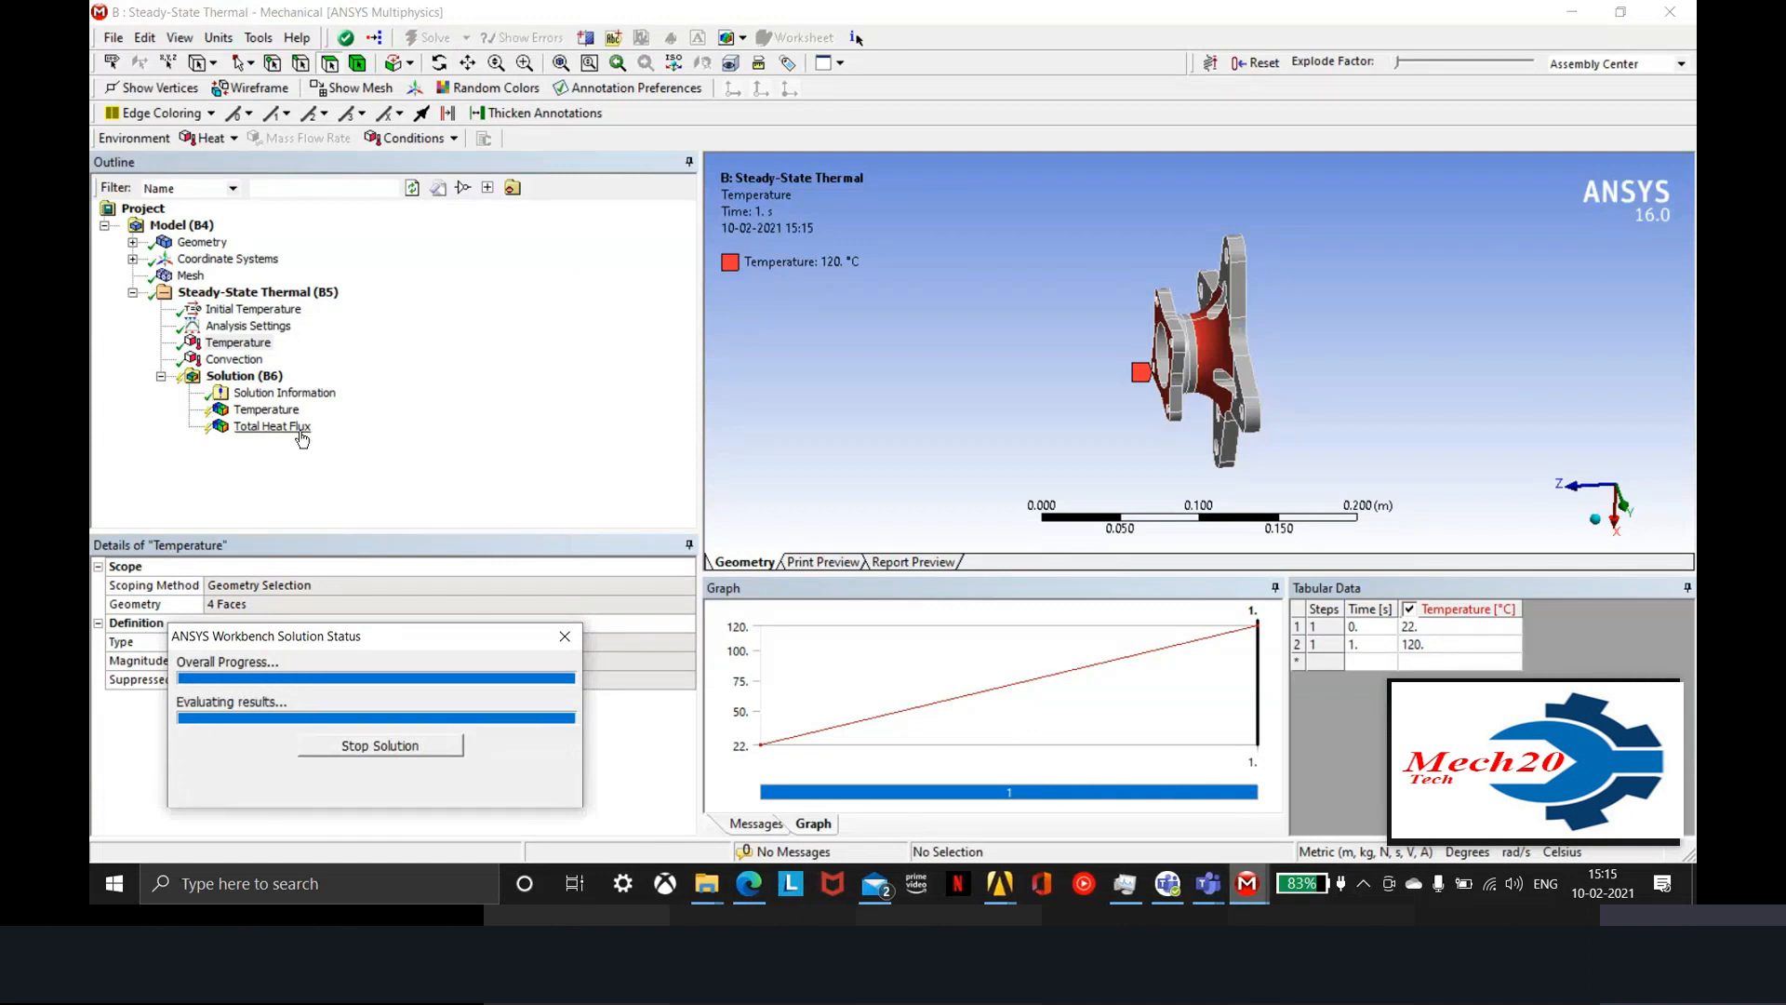
left_click(268, 414)
middle_click_drag(930, 428, 1144, 297)
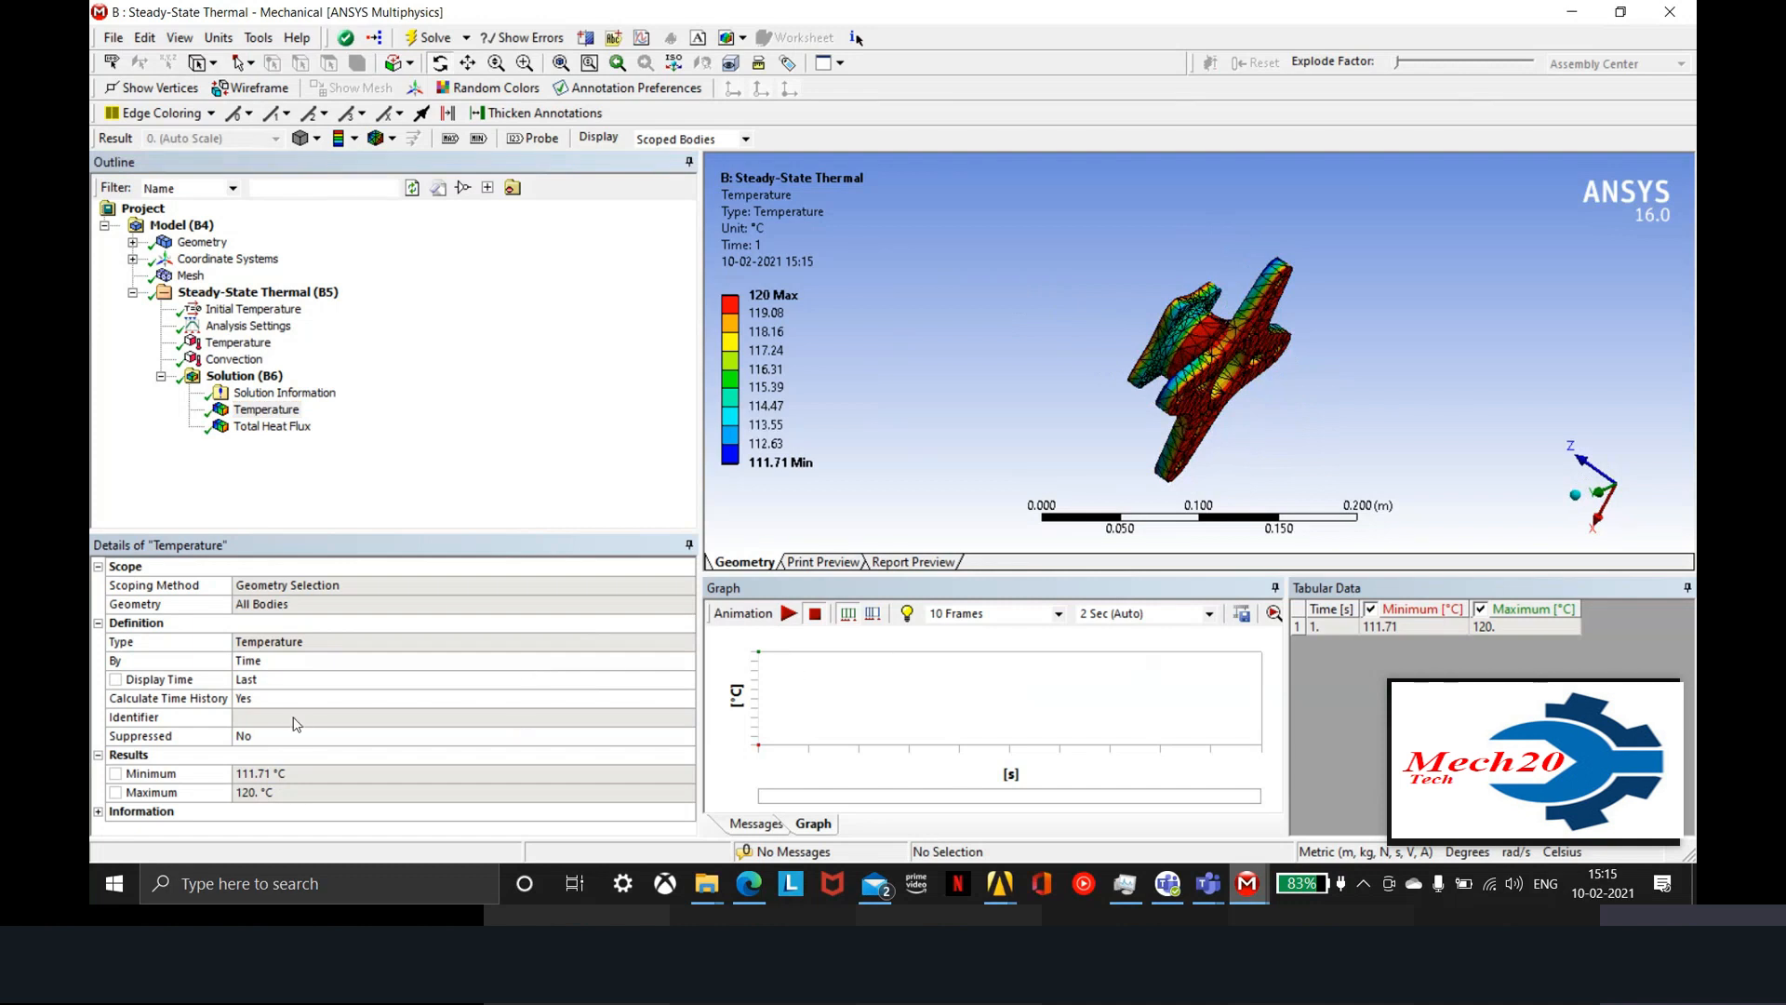
Reopen the Static Structural model, clear the generated data of Imported Load (B6) and try to import the thermal load again
left_click(307, 485)
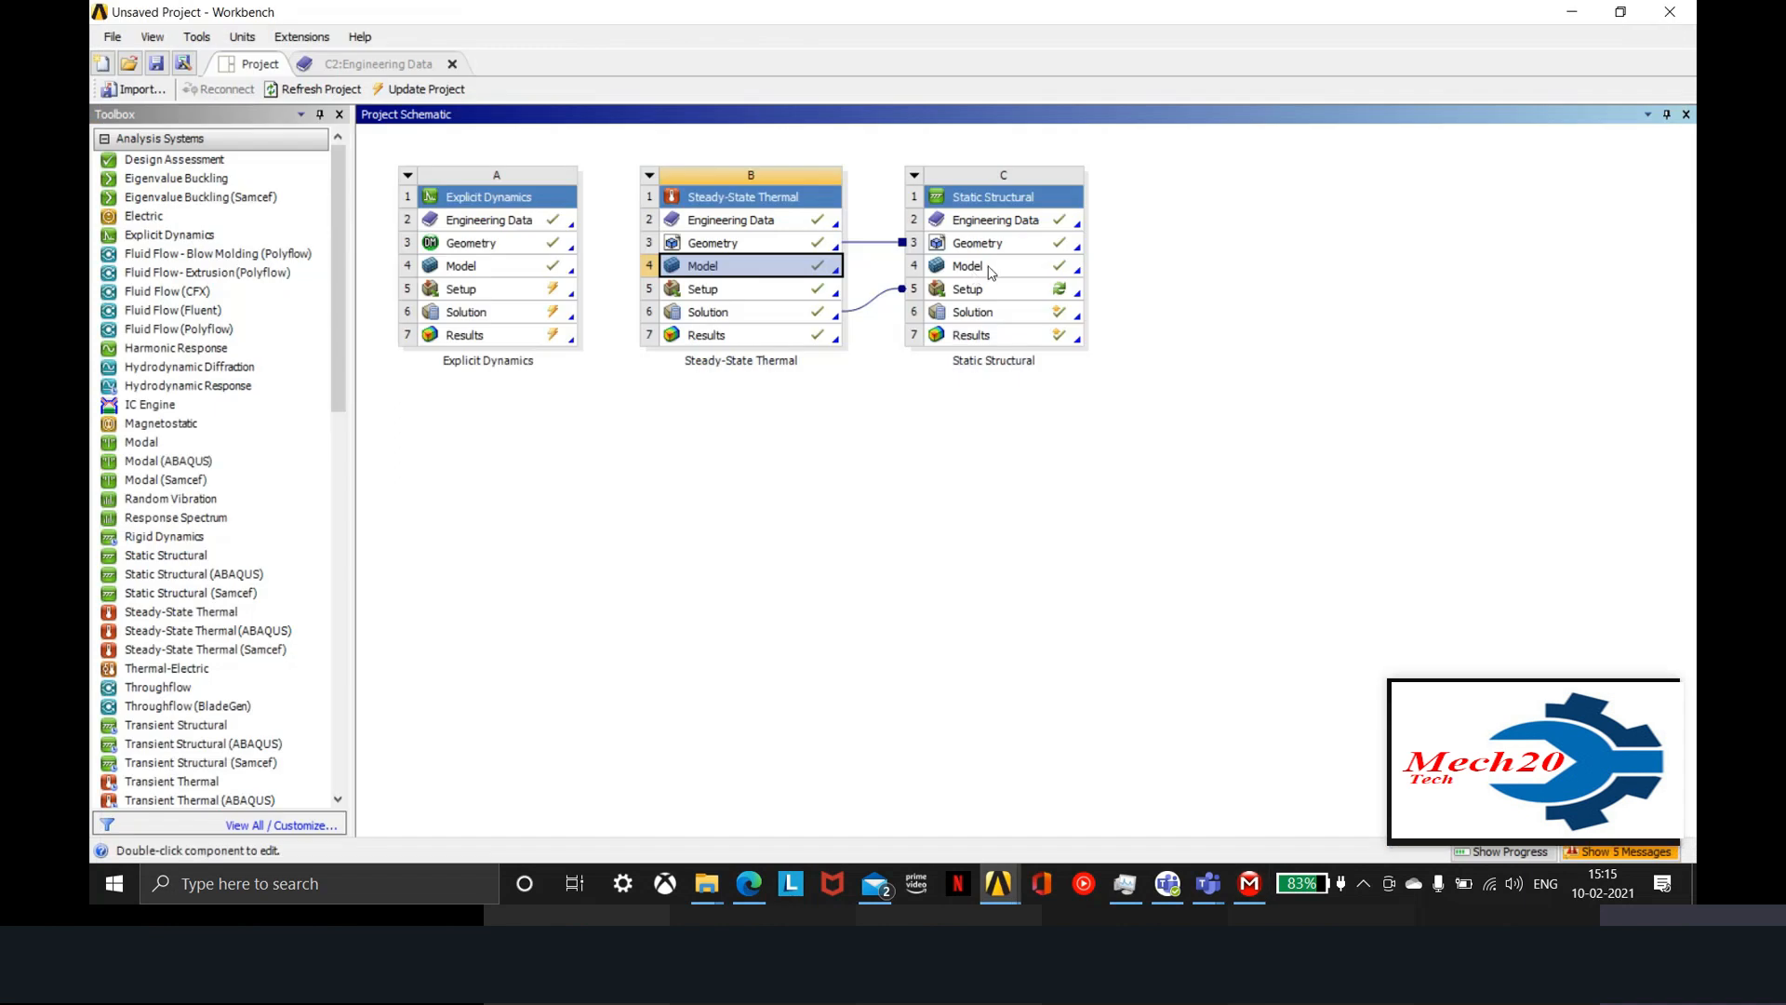
double_click(976, 272)
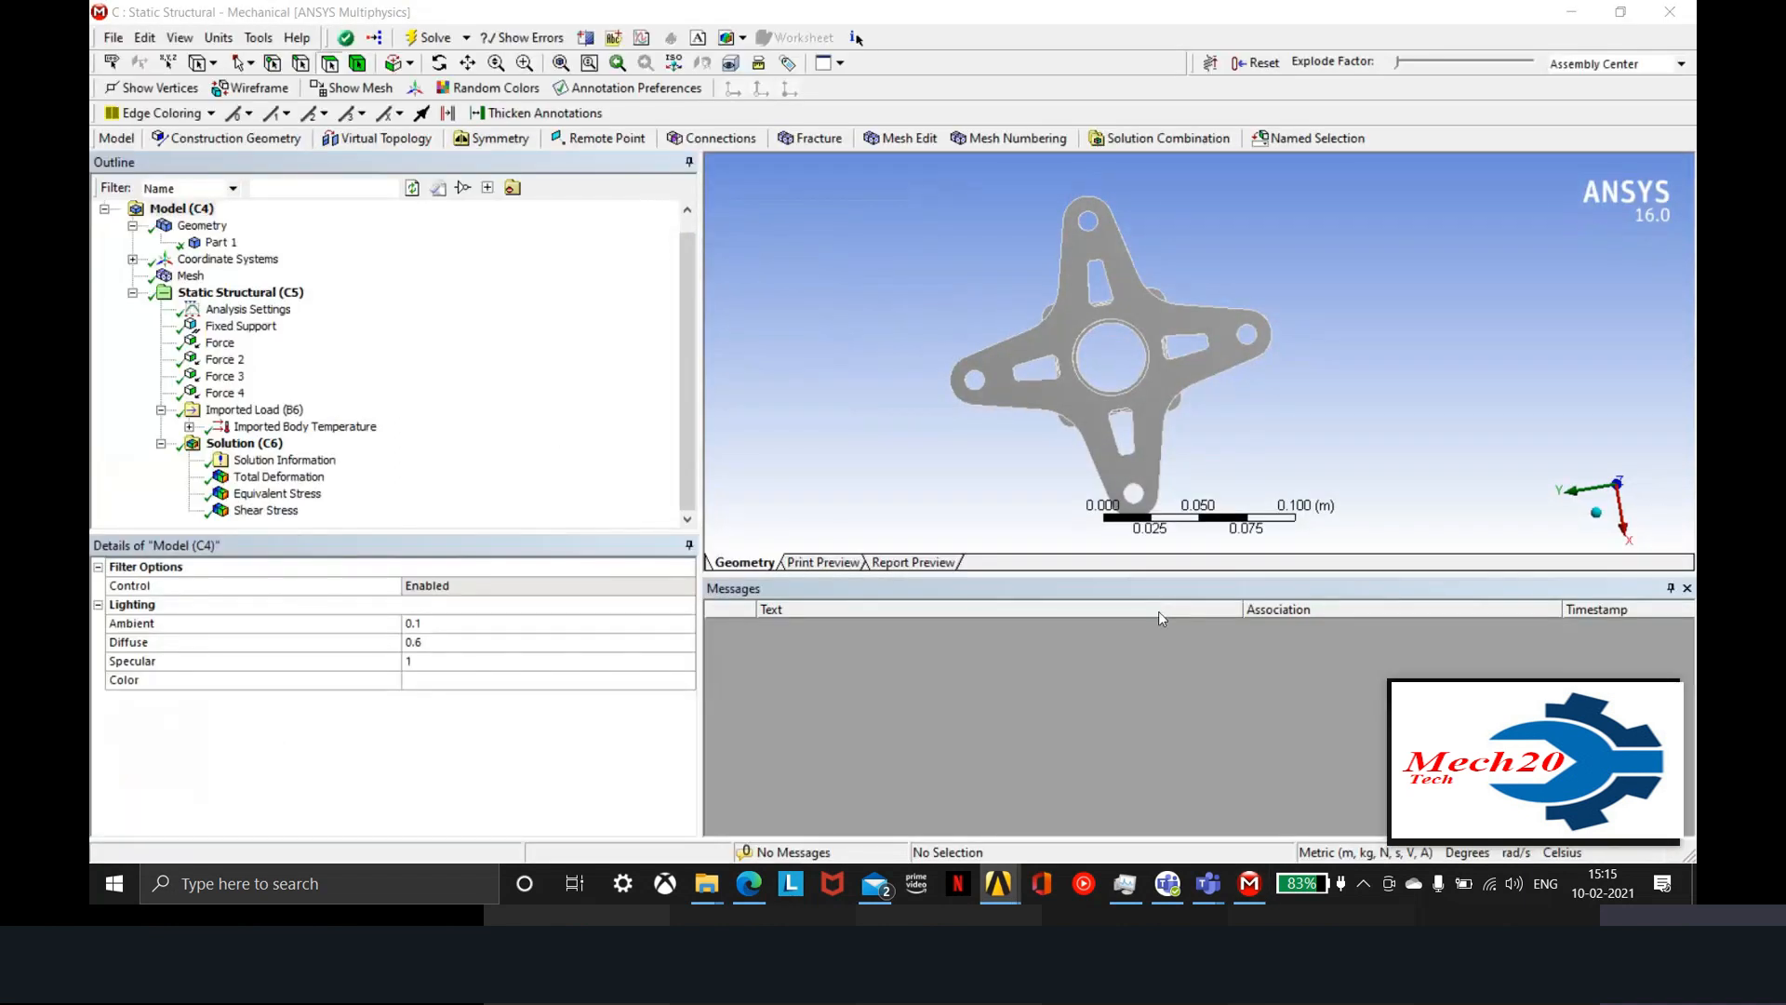
right_click(256, 410)
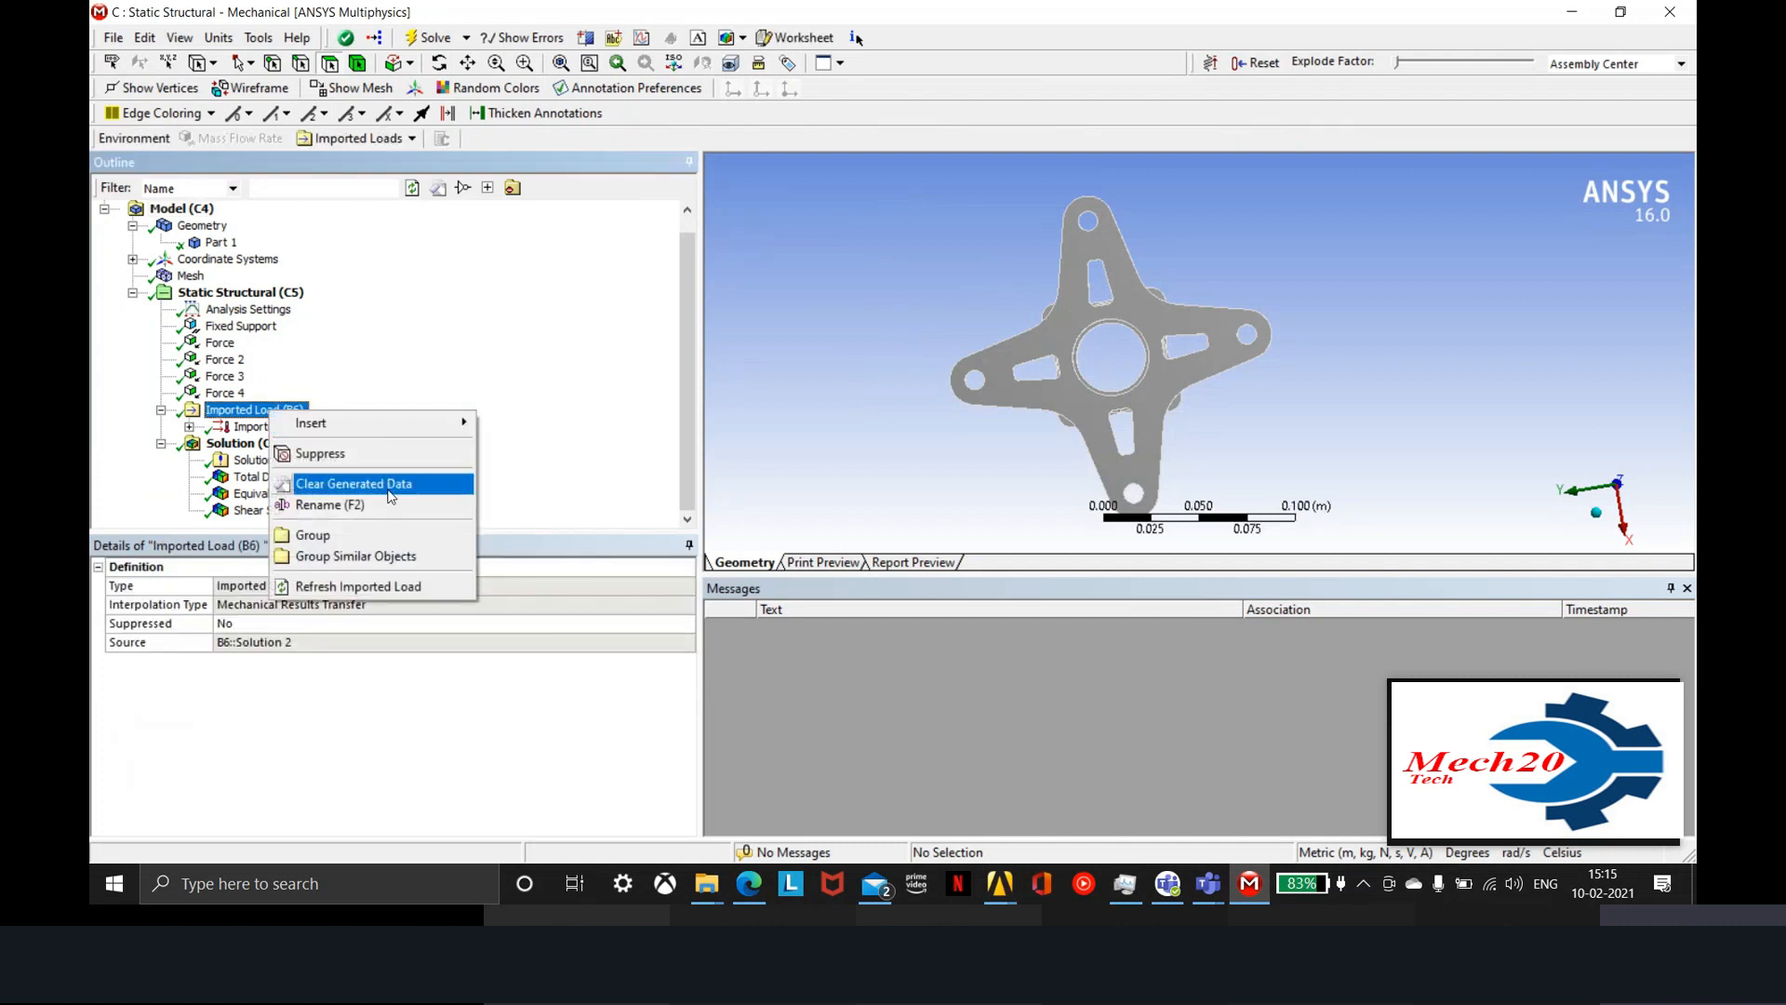
left_click(390, 483)
left_click(914, 511)
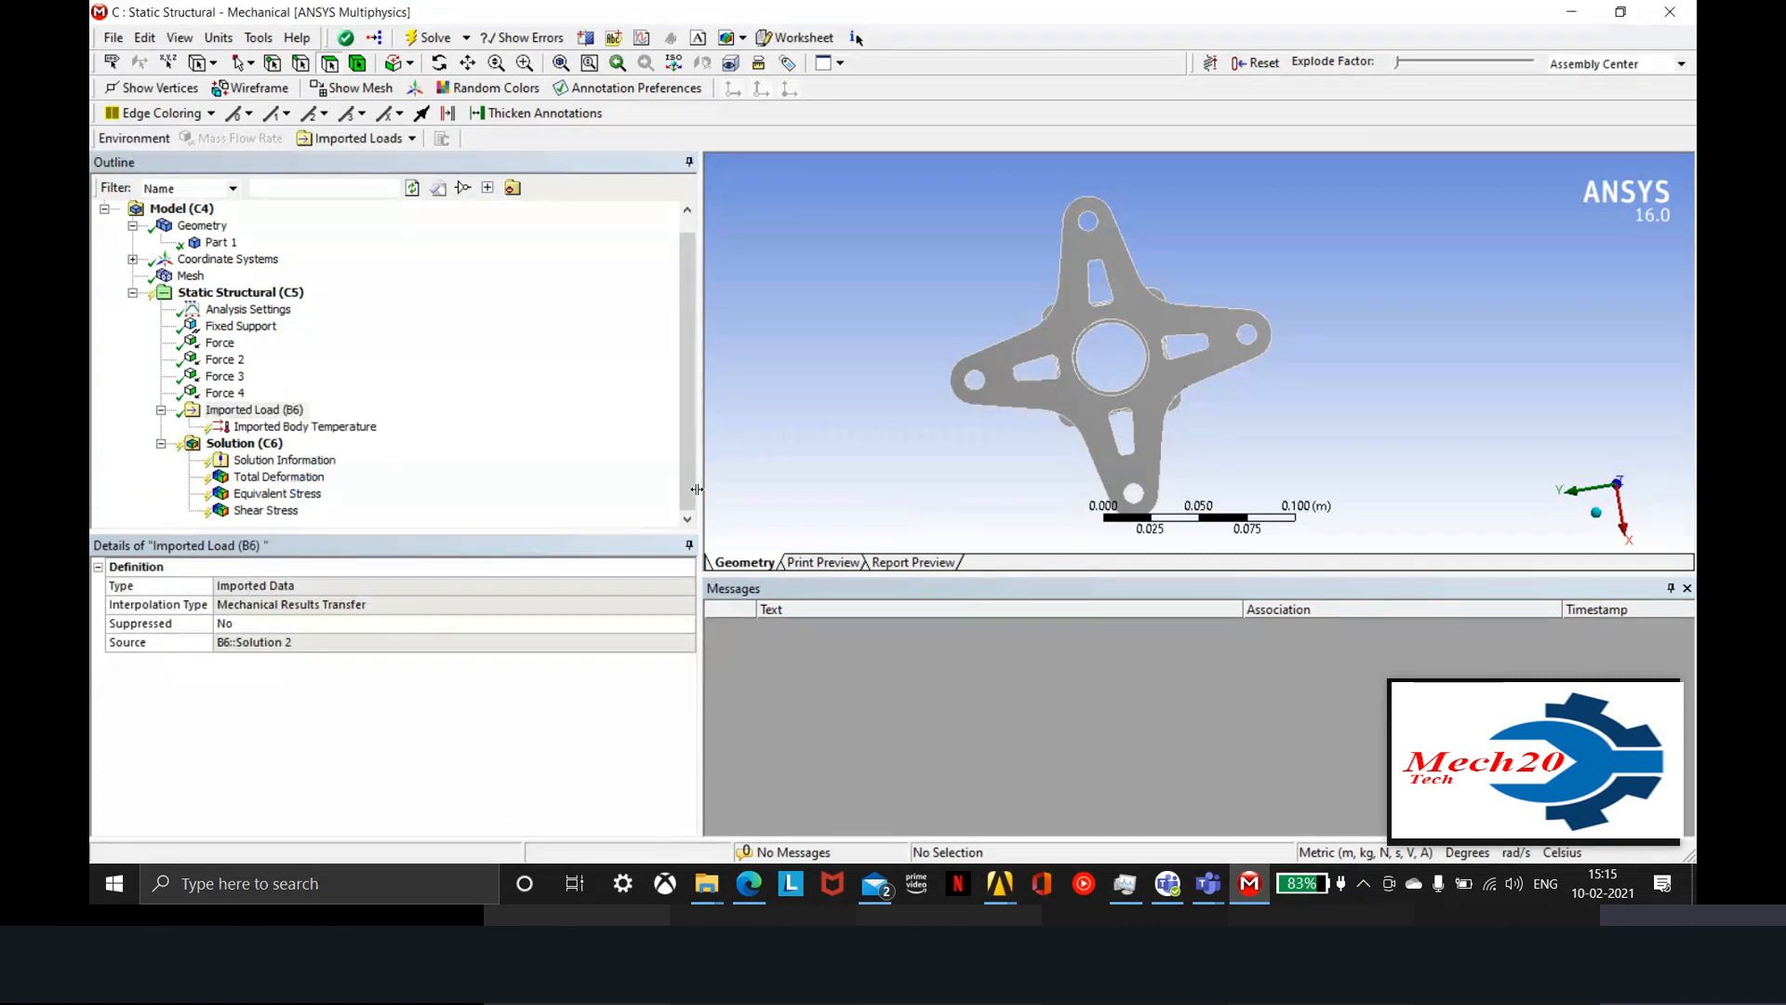
right_click(209, 411)
left_click(362, 484)
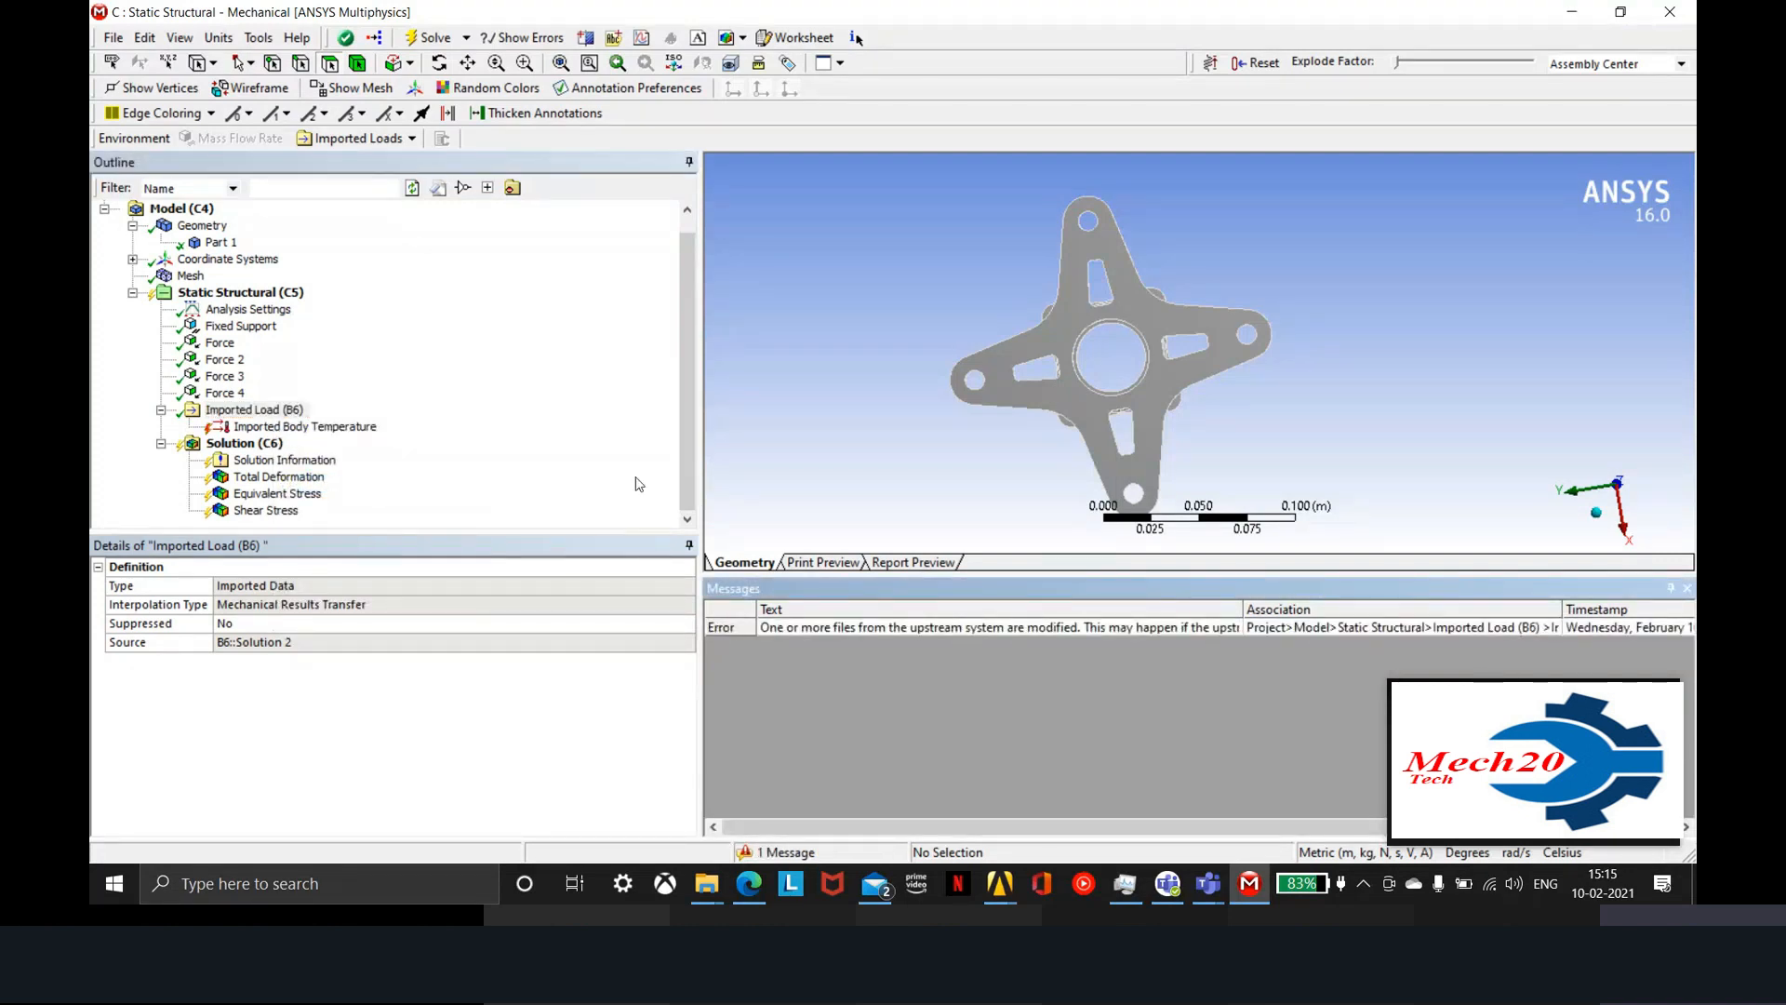
left_click(304, 427)
left_click(1669, 12)
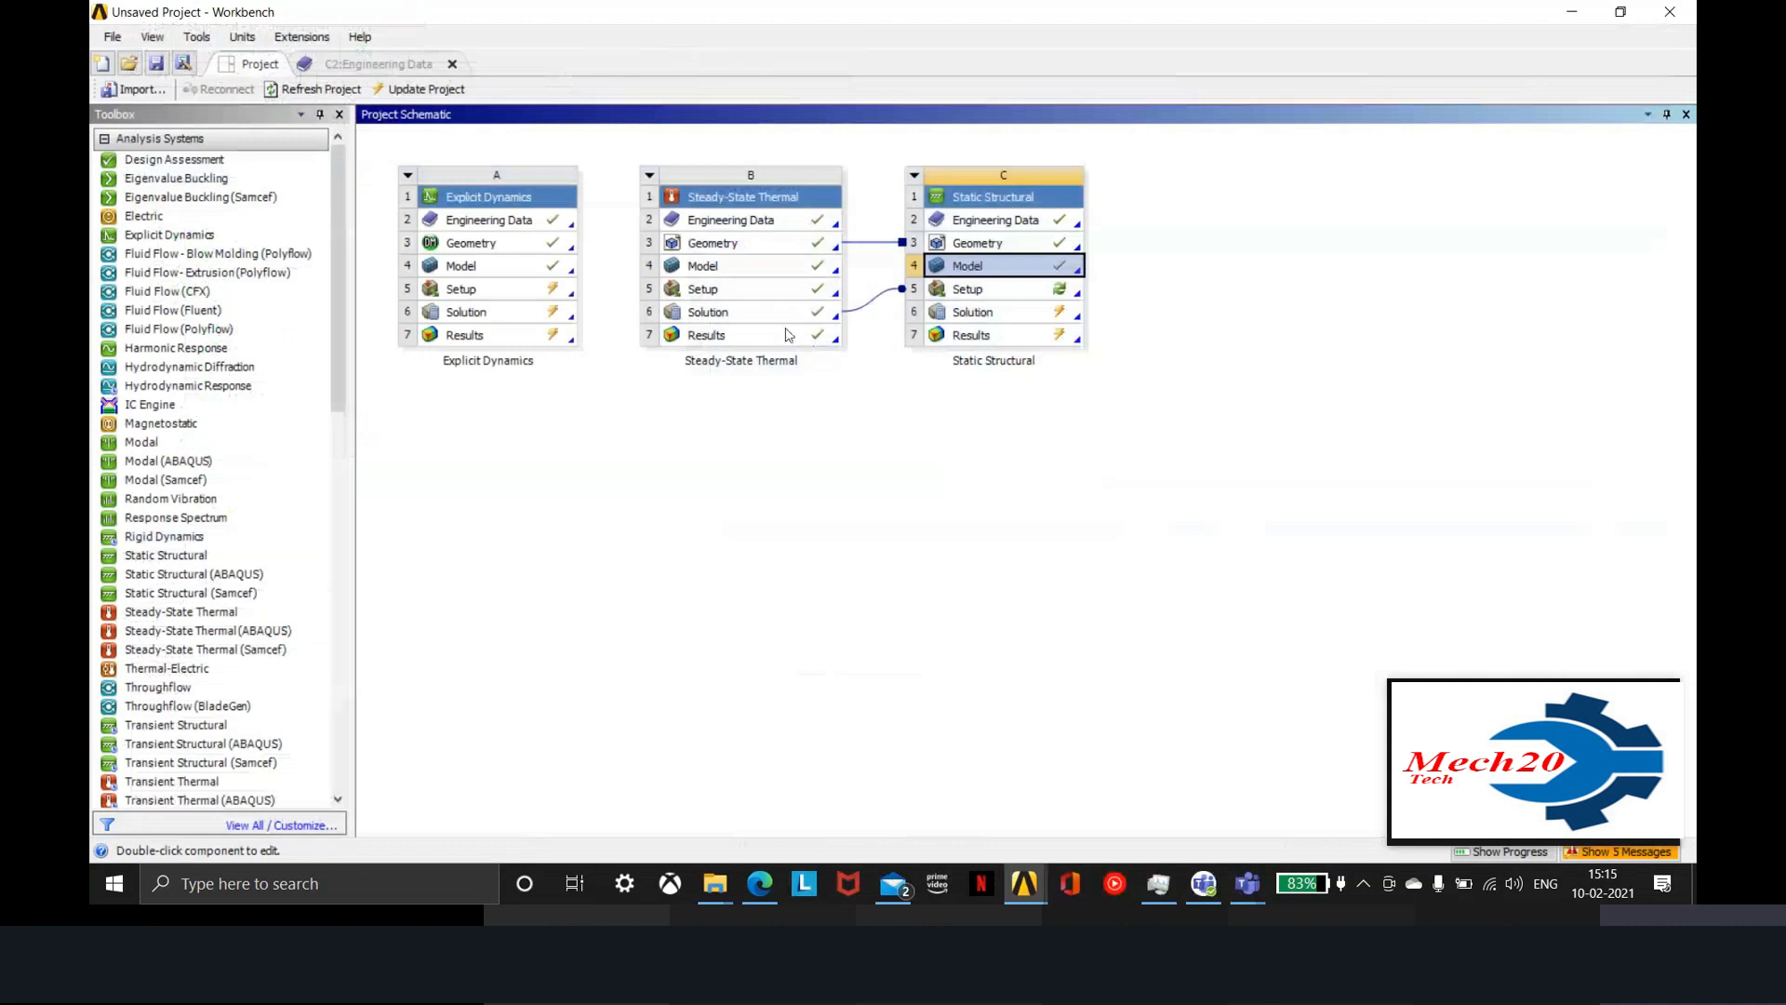
Add Stainless Steel from General Materials to the Engineering Data of the rebuilt Static Structural system and return to the project schematic
double_click(960, 266)
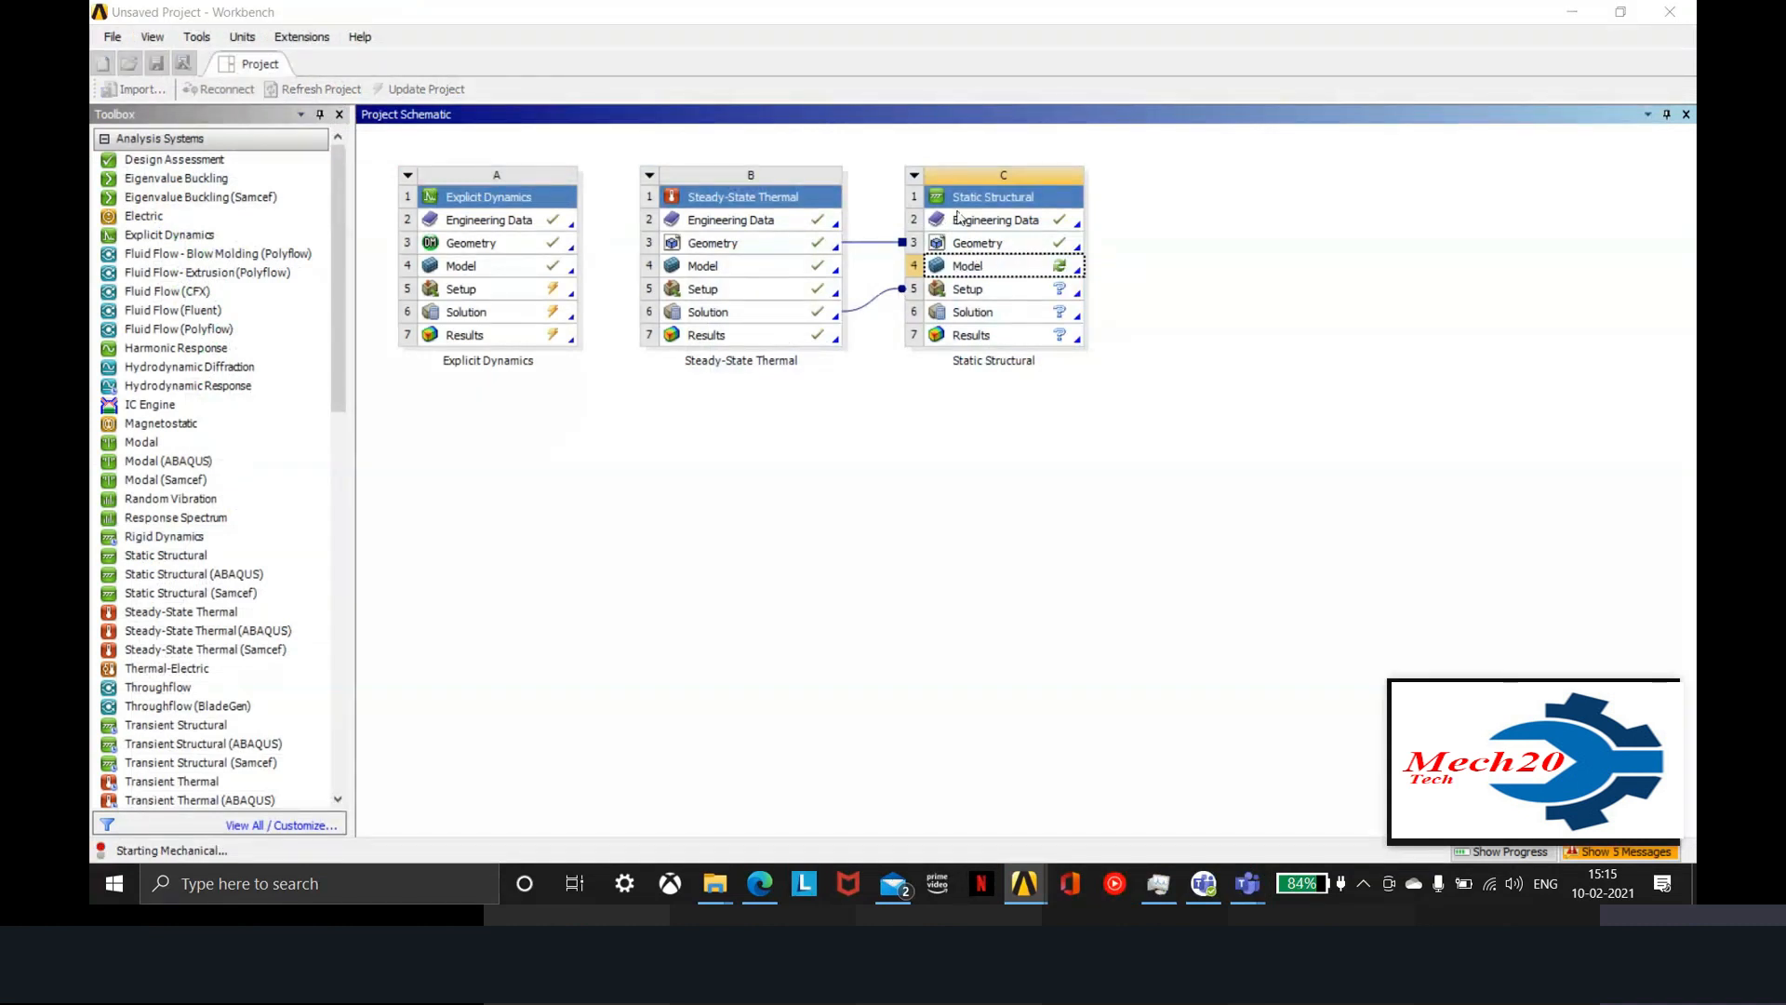
left_click(986, 219)
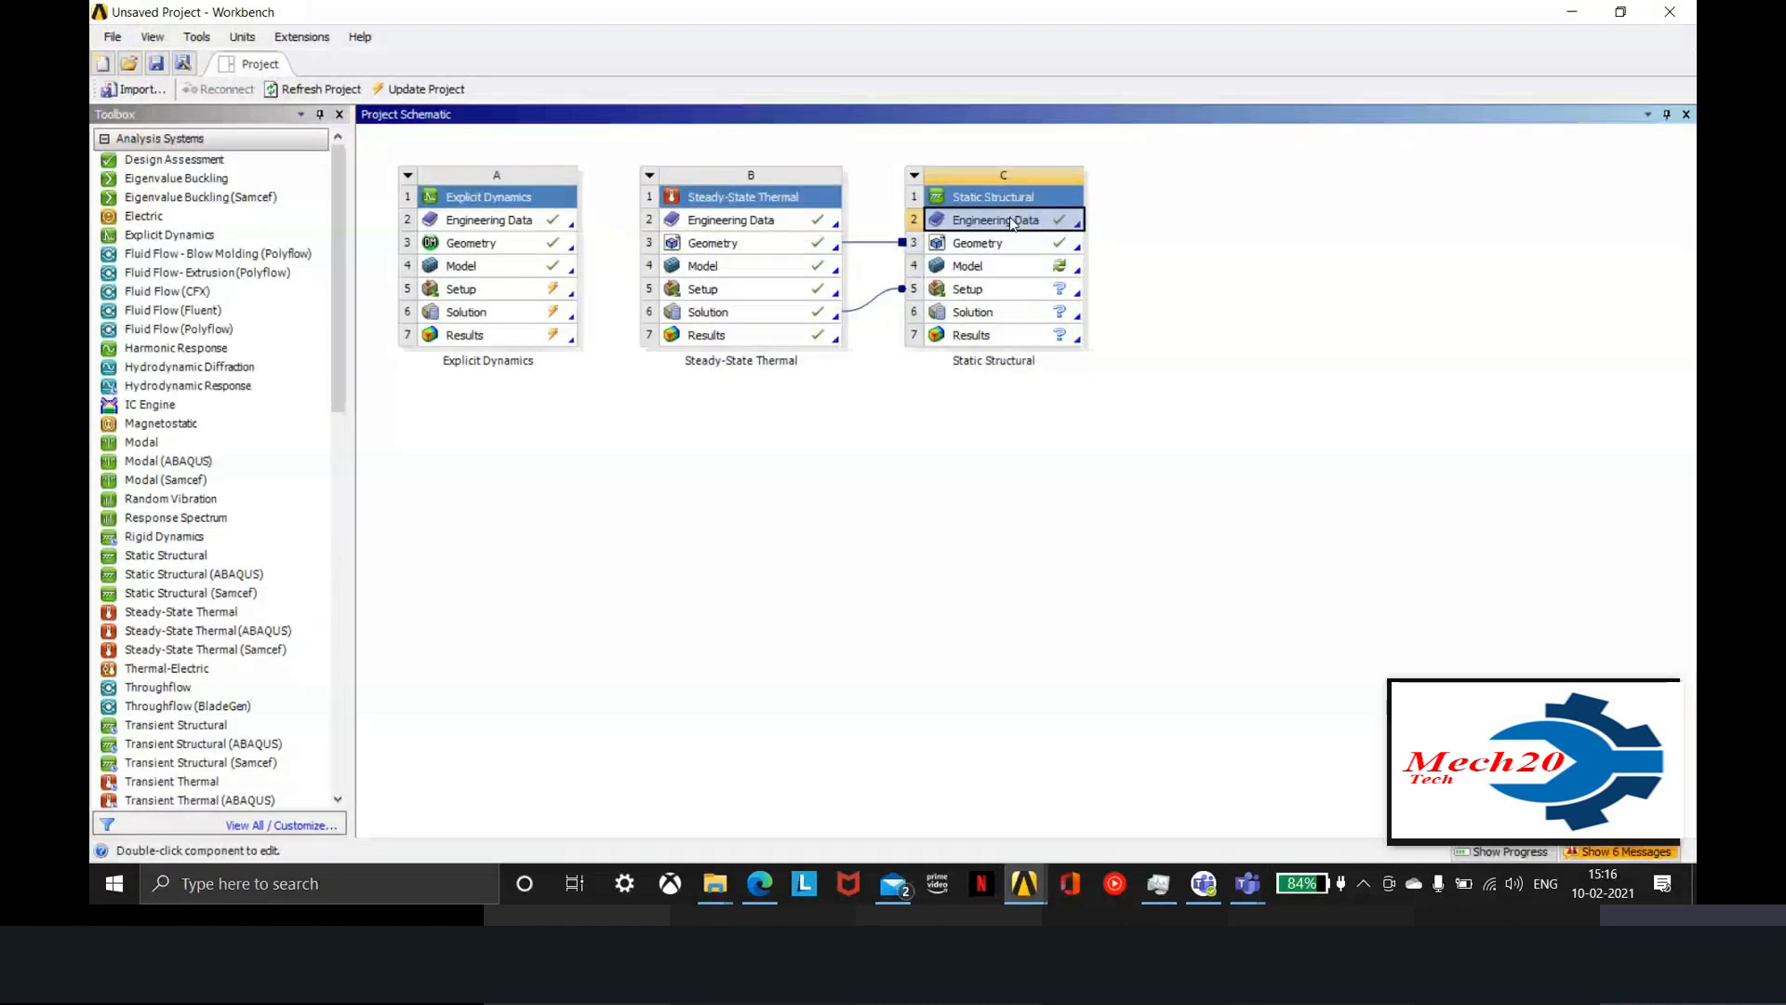
double_click(1012, 224)
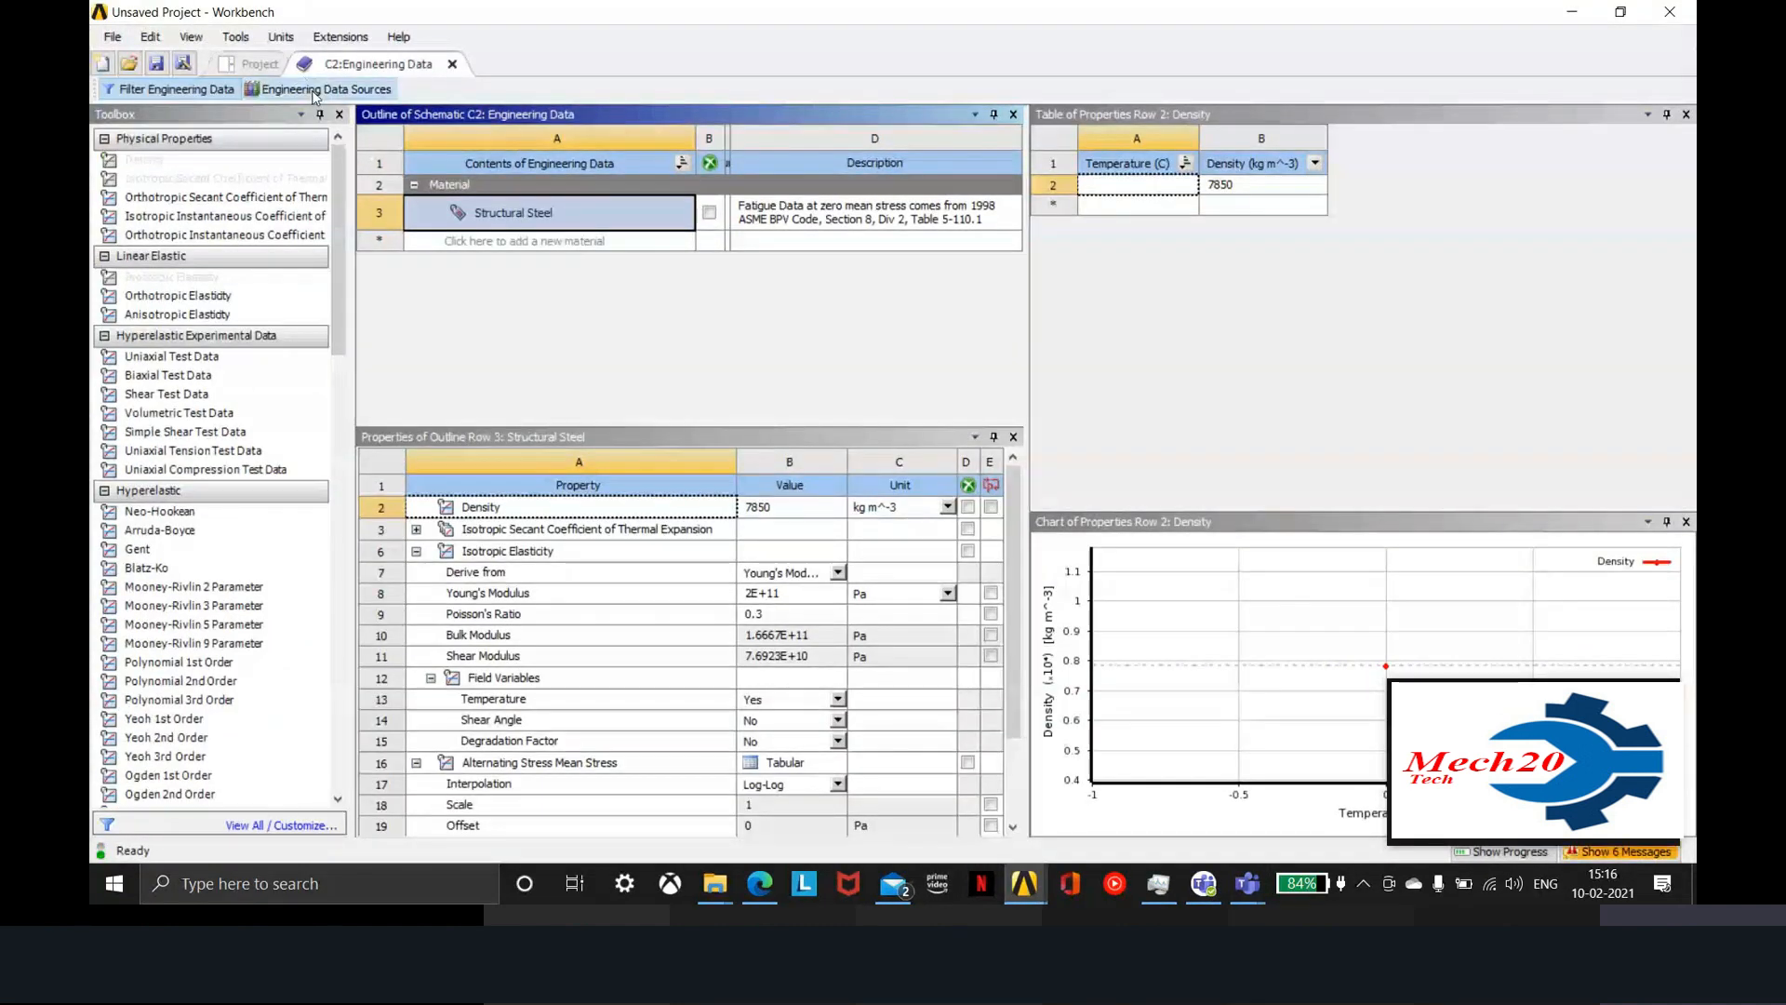
left_click(315, 89)
left_click(689, 472)
left_click(314, 89)
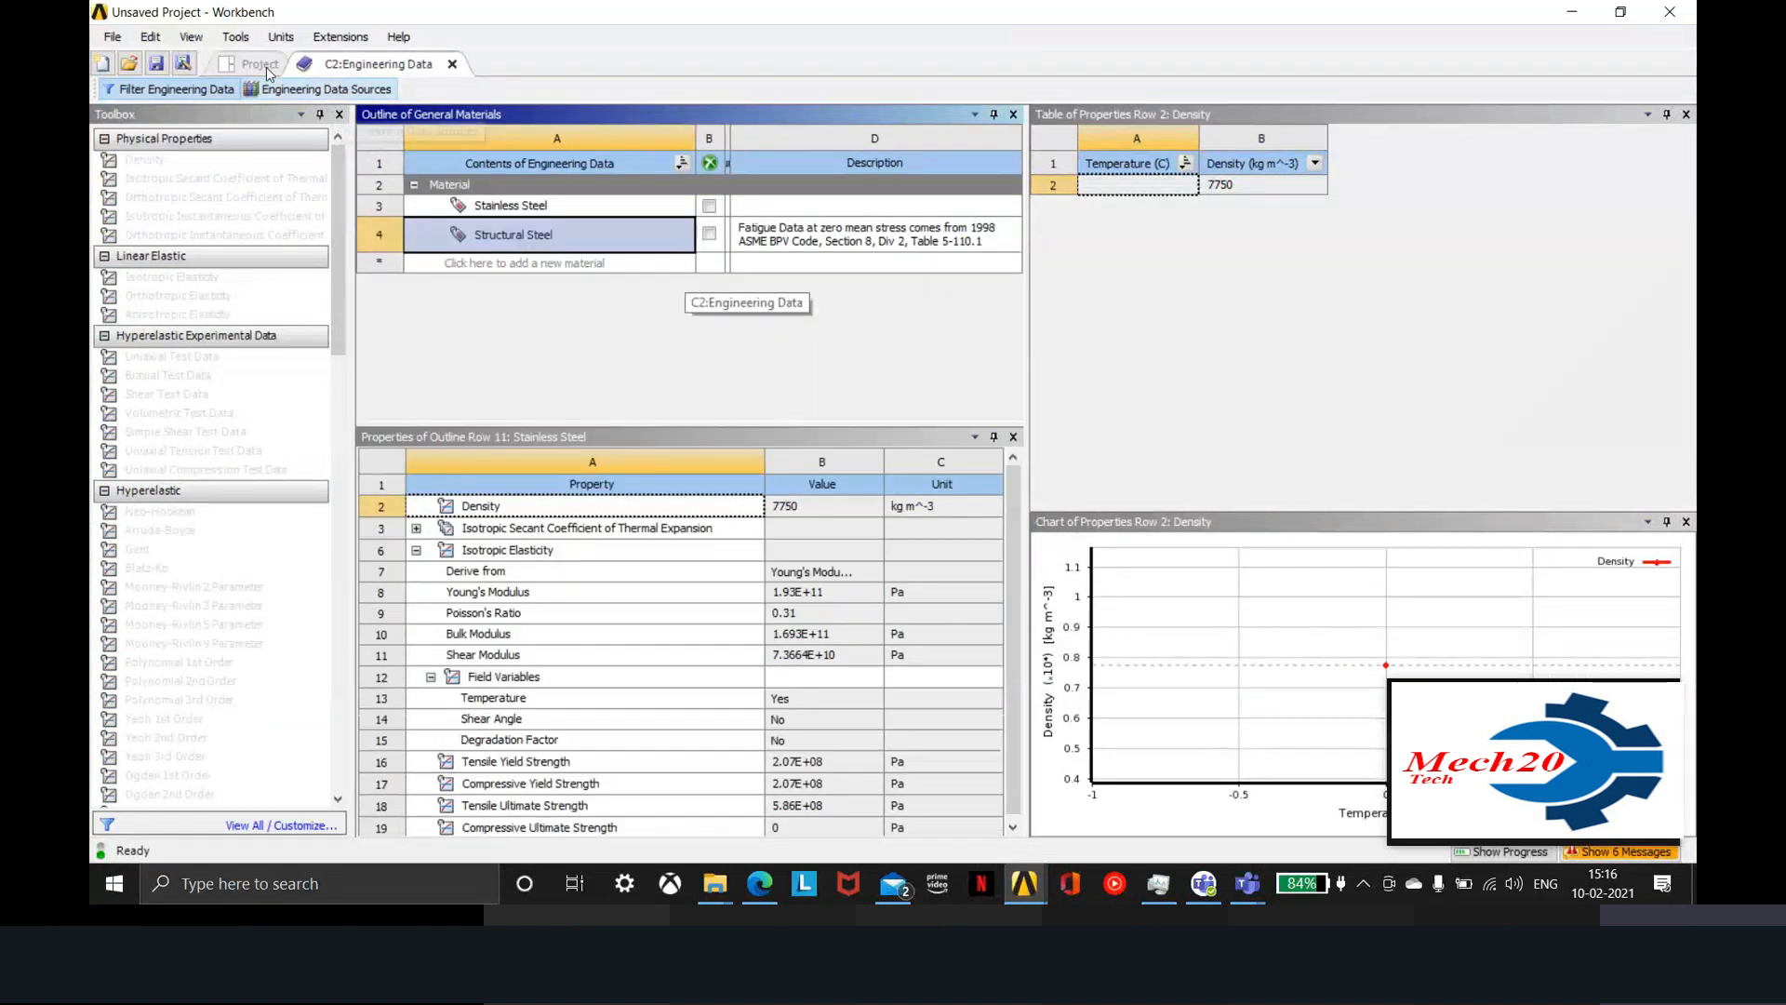
left_click(266, 67)
Open the rebuilt Static Structural model and generate its mesh
double_click(995, 270)
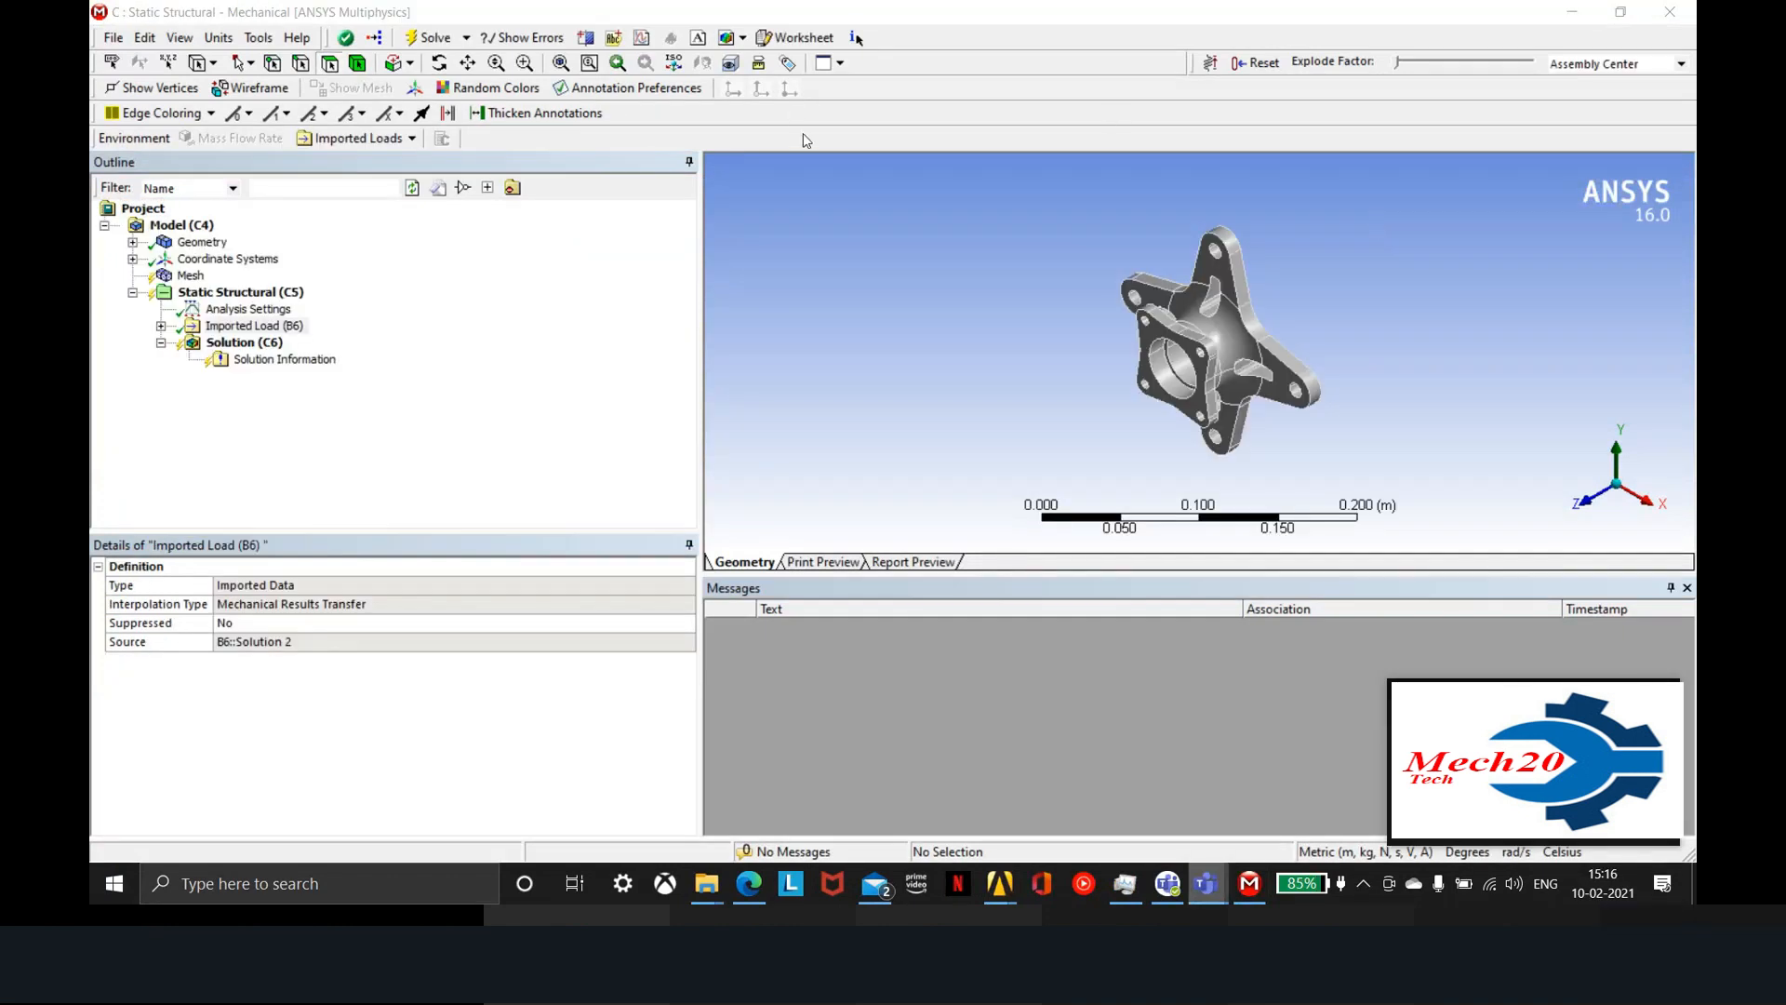
left_click(190, 276)
right_click(185, 280)
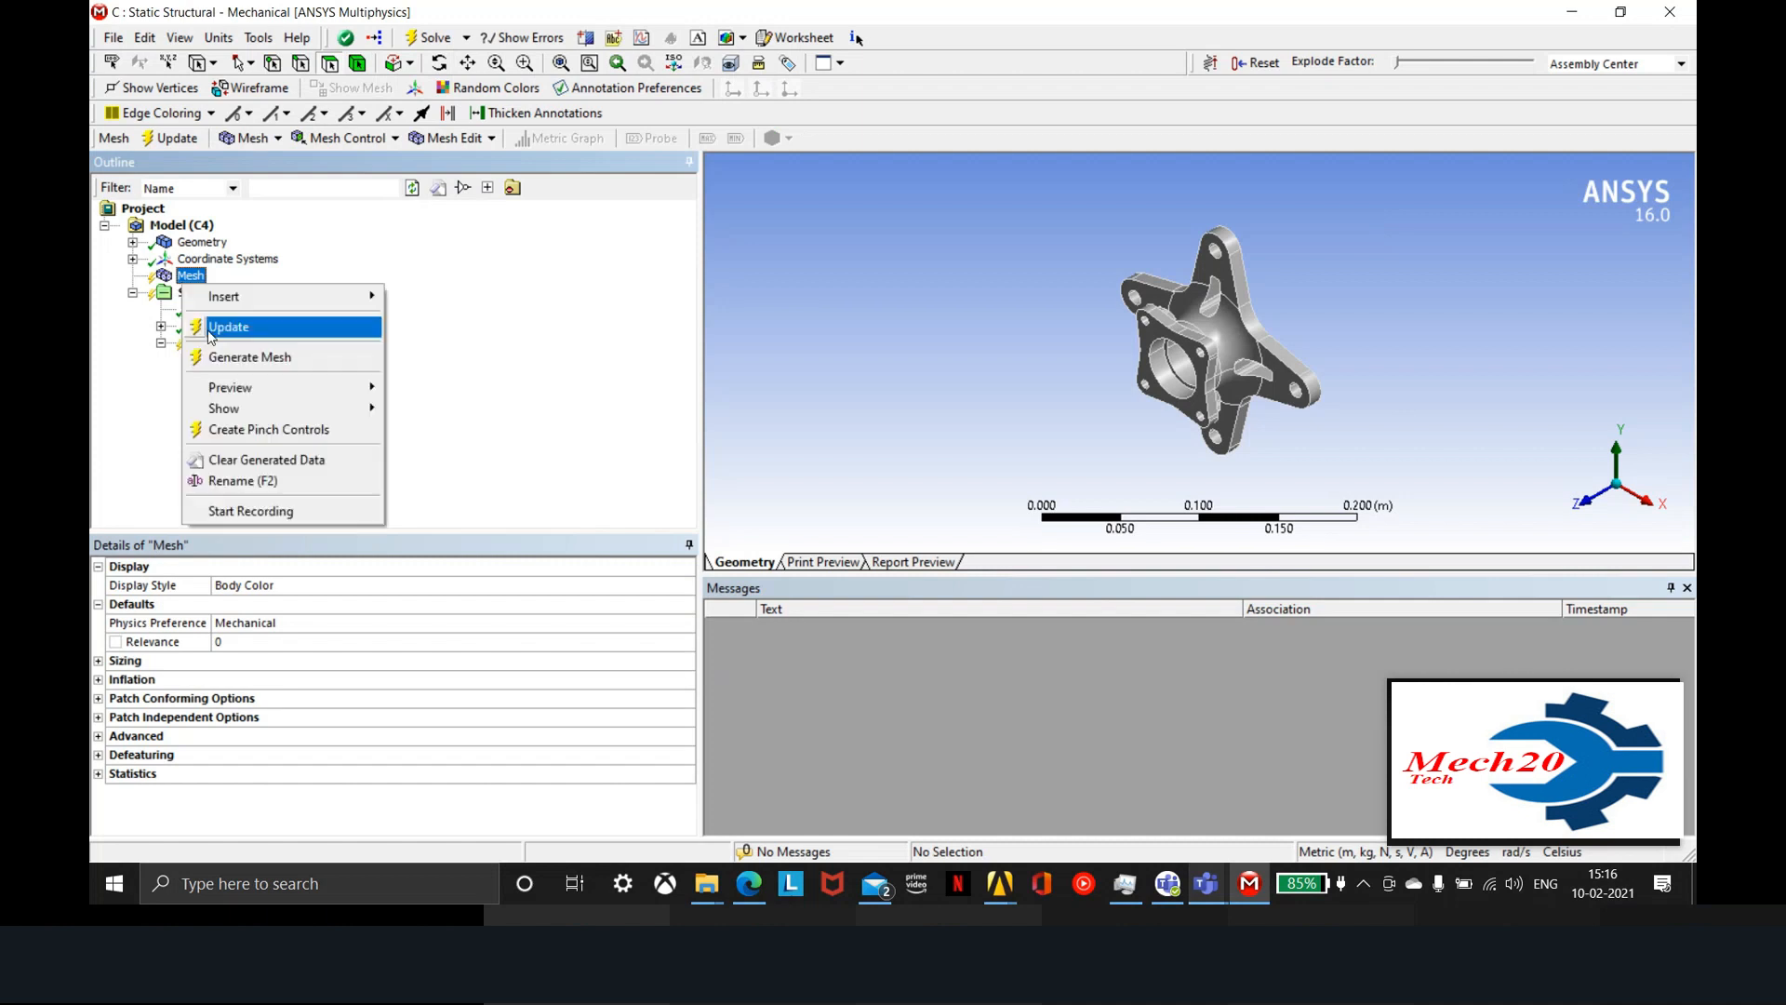
left_click(223, 356)
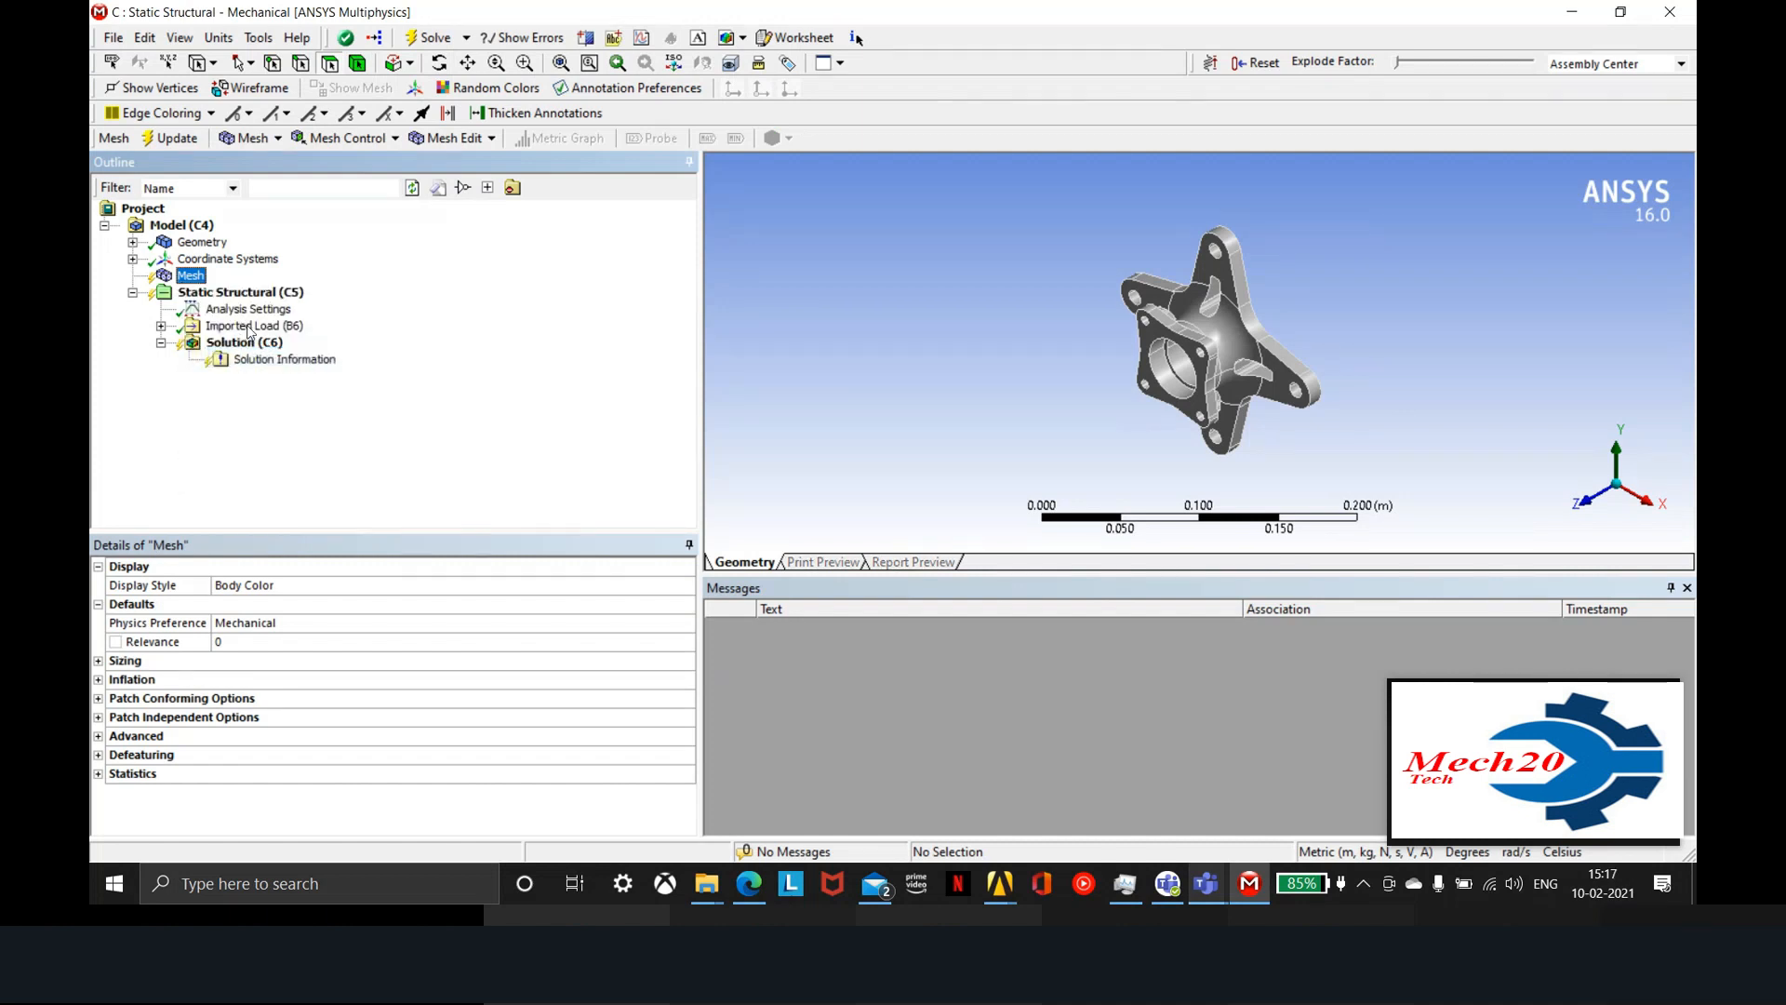
Import the body temperature load from the thermal solution through Imported Load (B6)
left_click(246, 329)
right_click(247, 330)
left_click(319, 390)
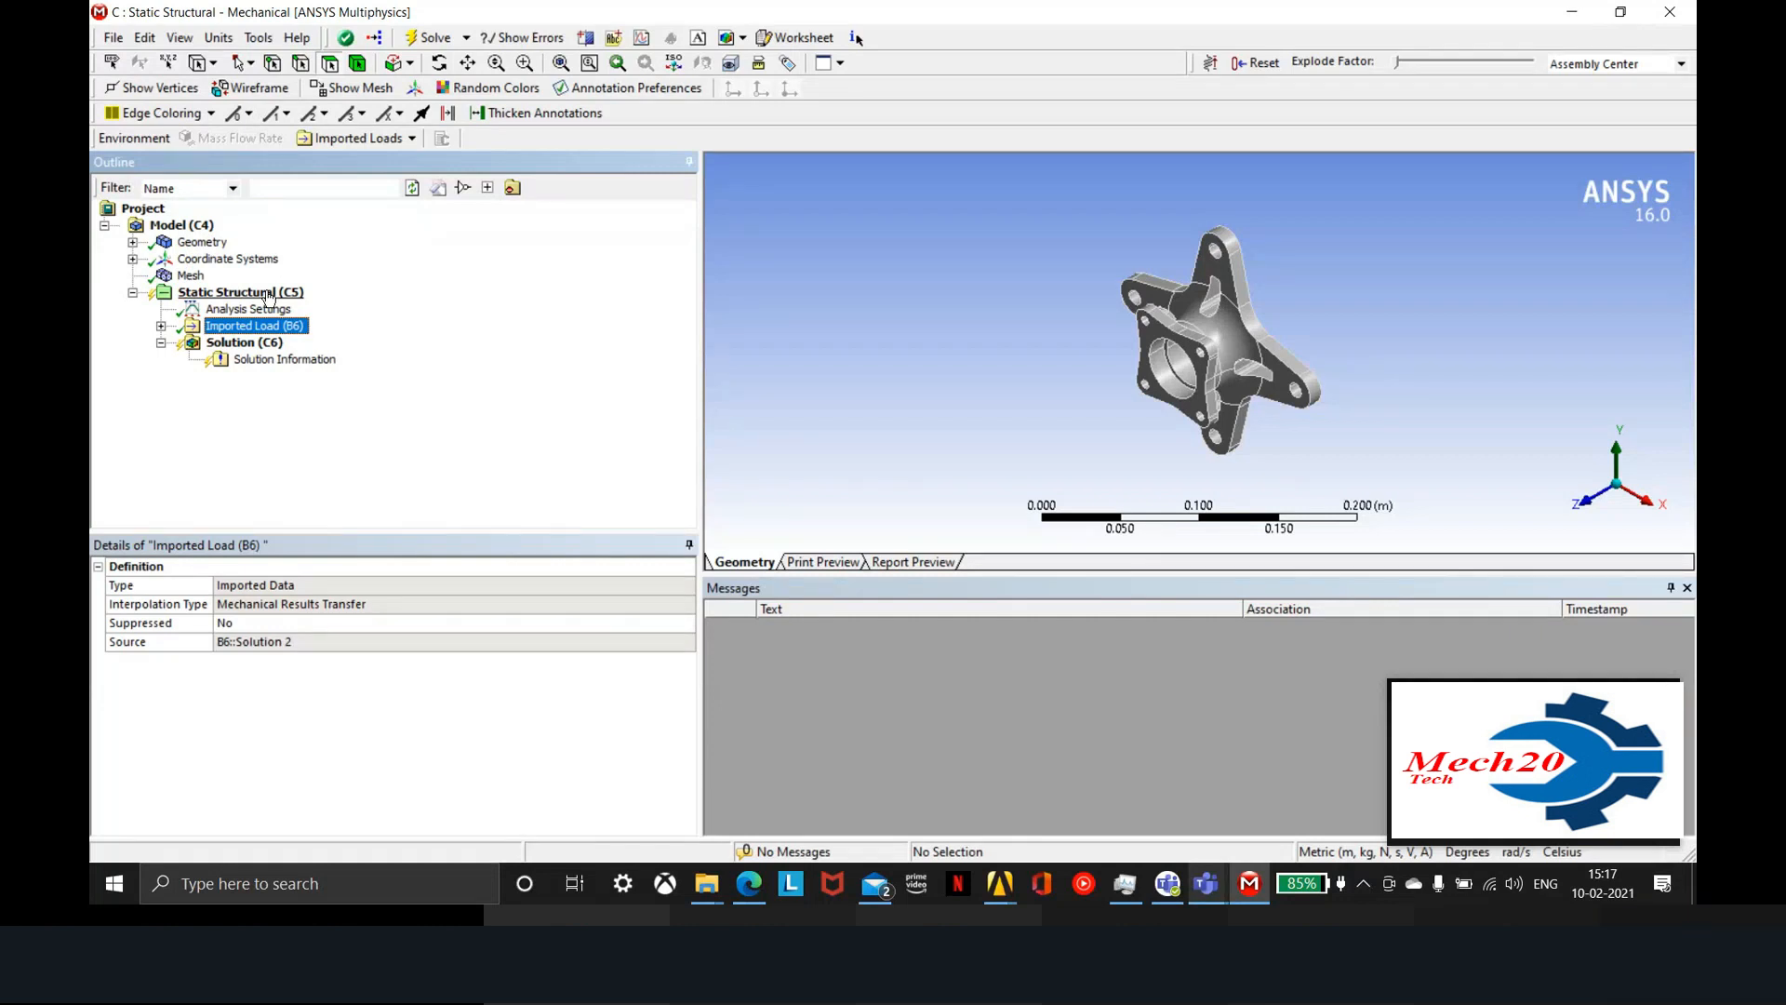
Add a Fixed Support to Static Structural (C5) and select the inner faces of the first corner bolt hole in the square flange
mouse_move(323, 300)
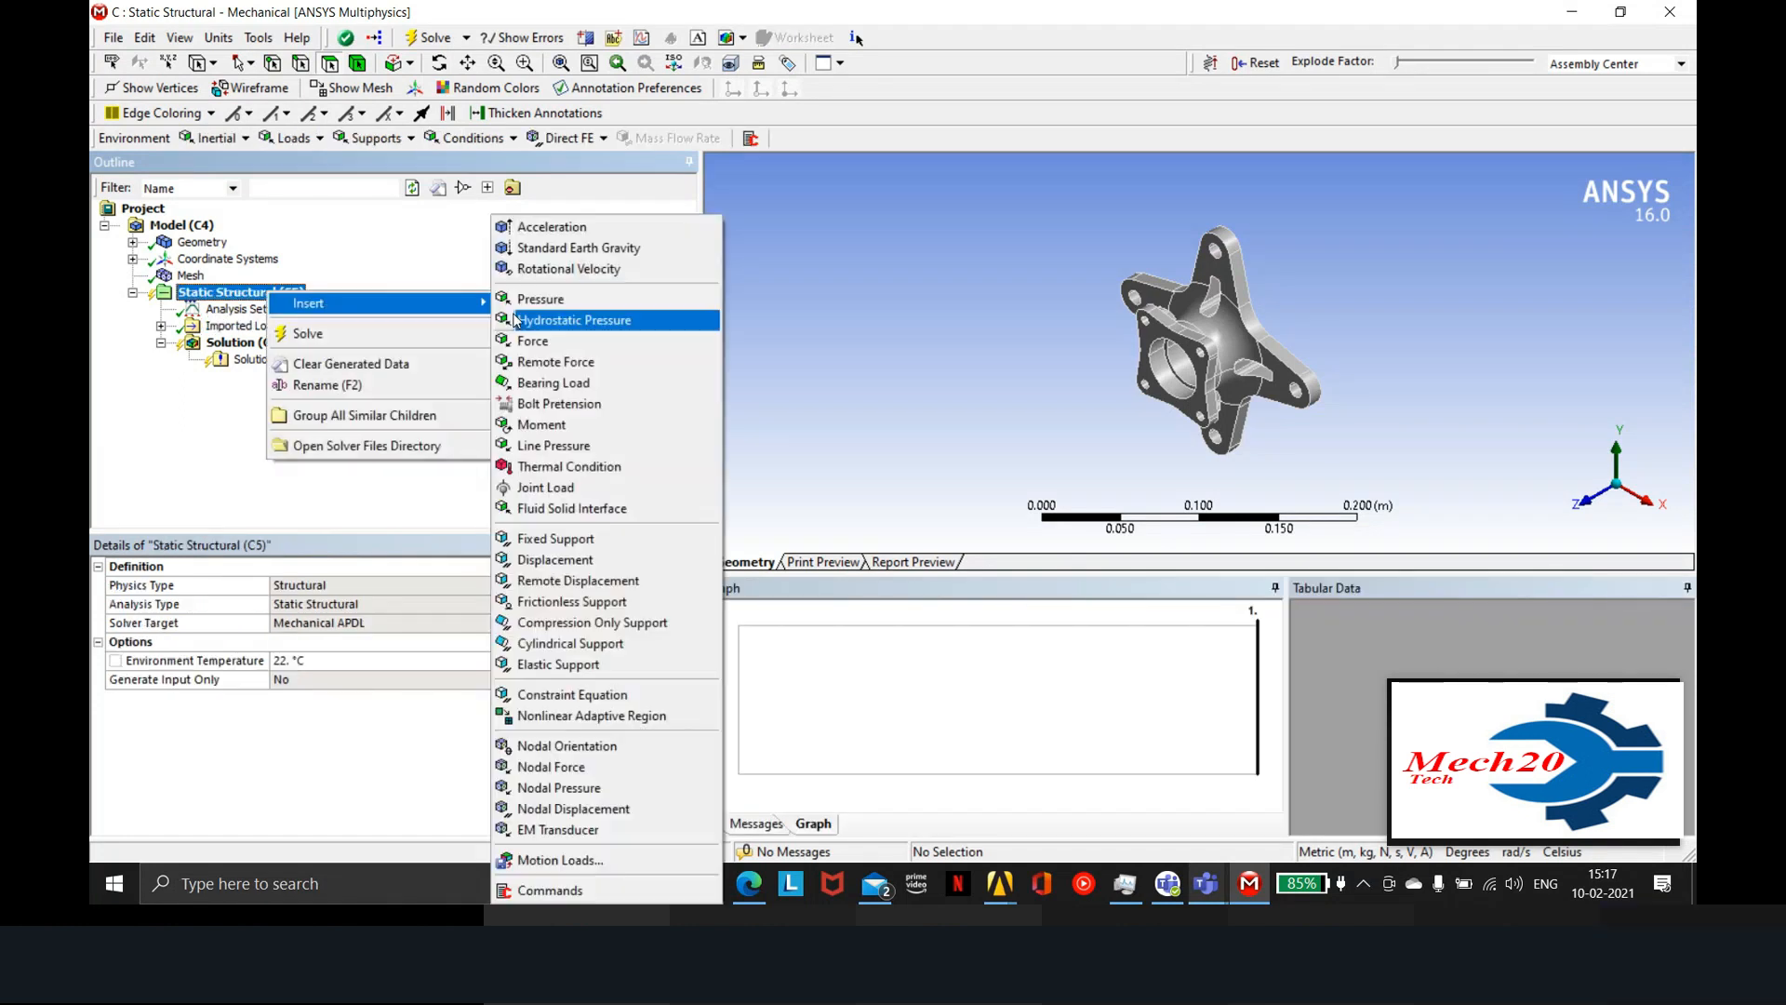
left_click(573, 541)
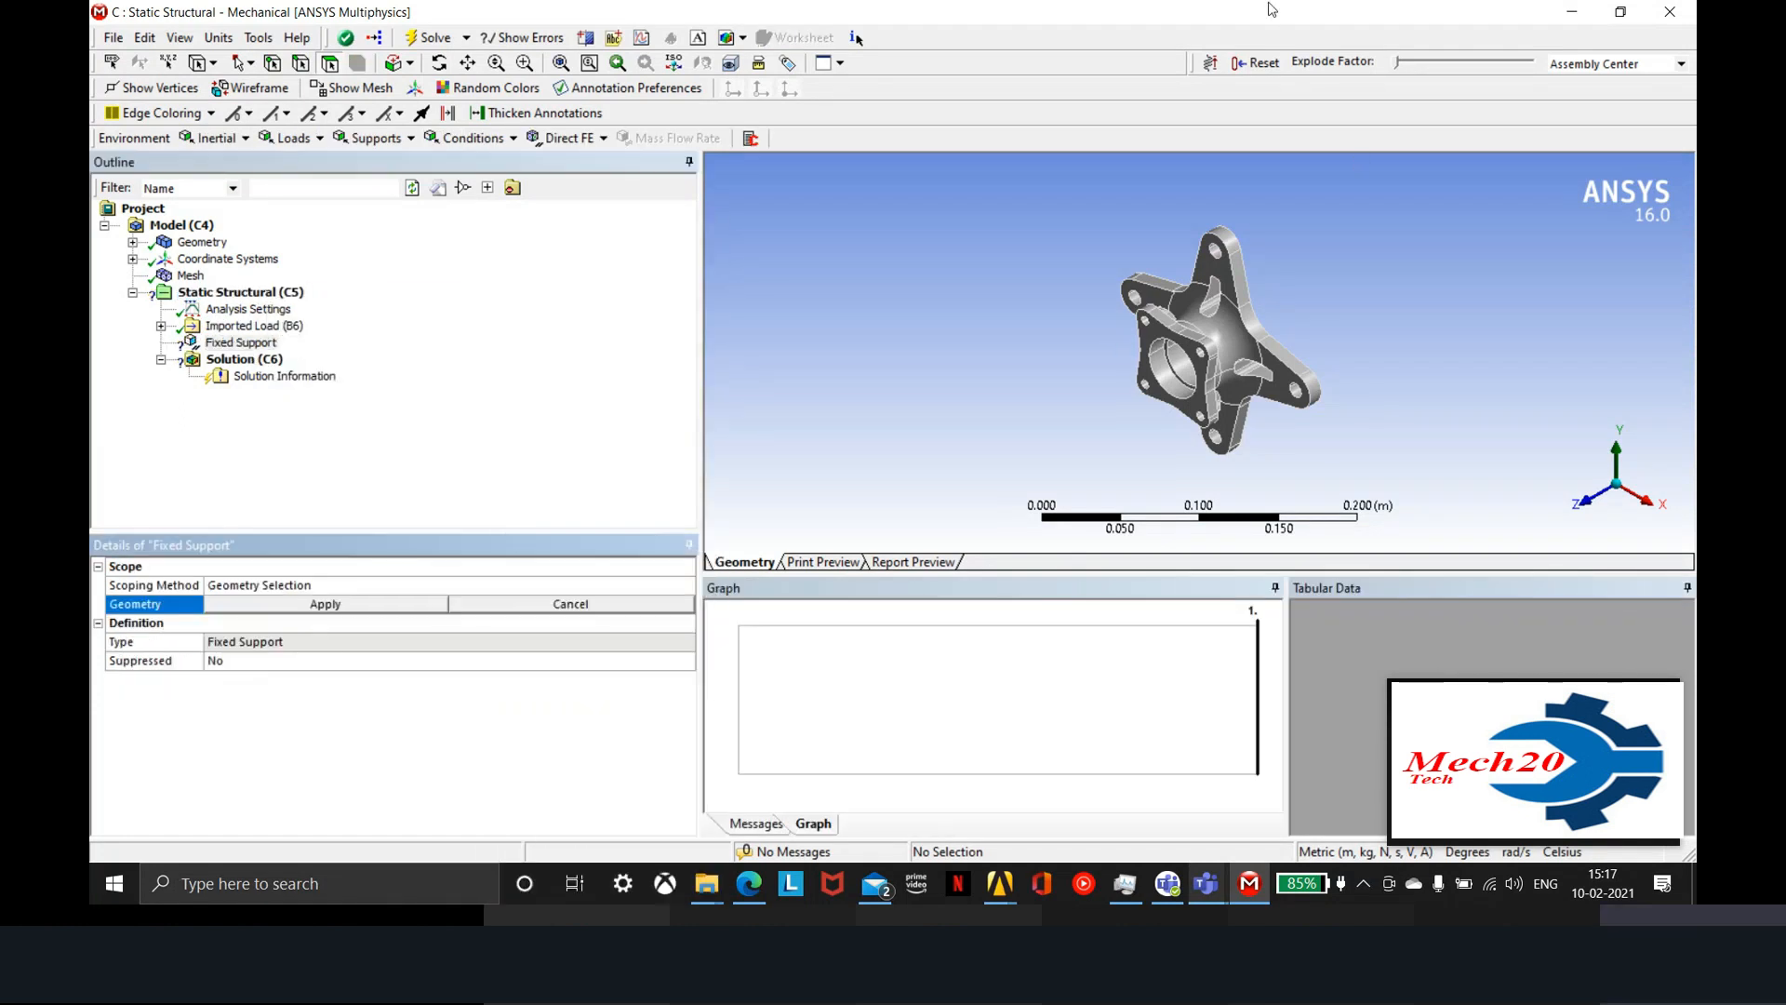
scroll(1081, 264, "up", 3)
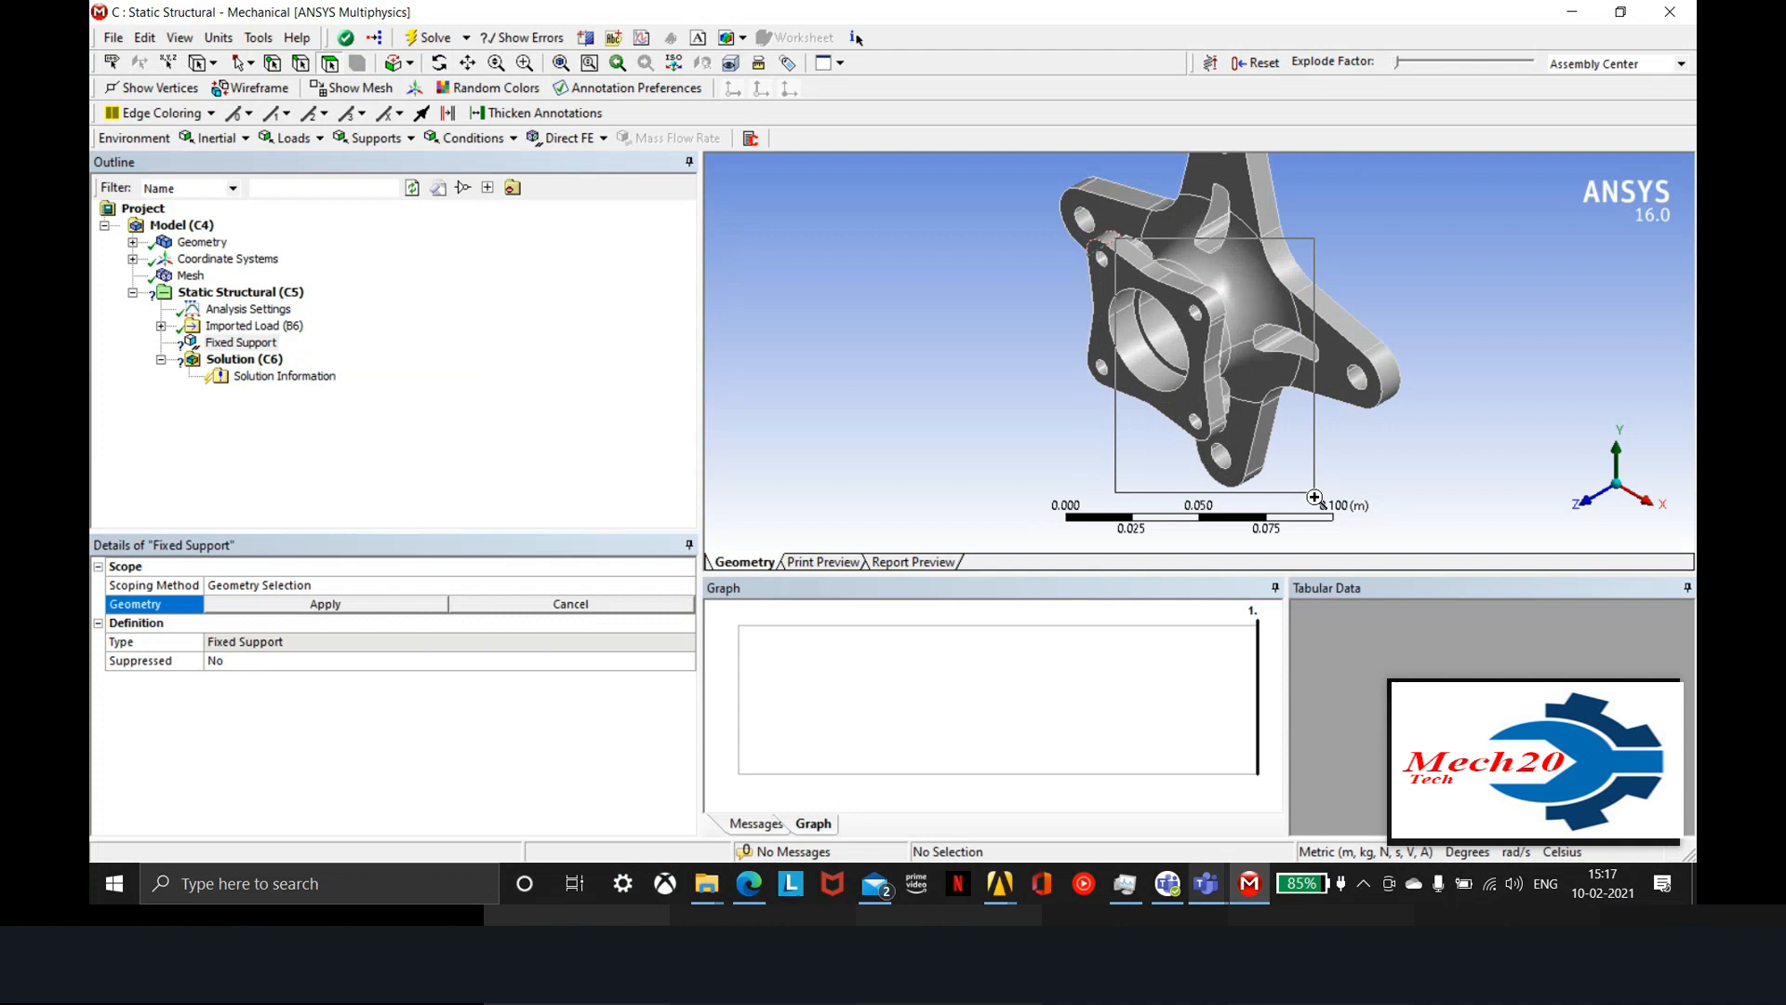
scroll(1158, 268, "up", 1)
right_click_drag(982, 167, 1090, 206)
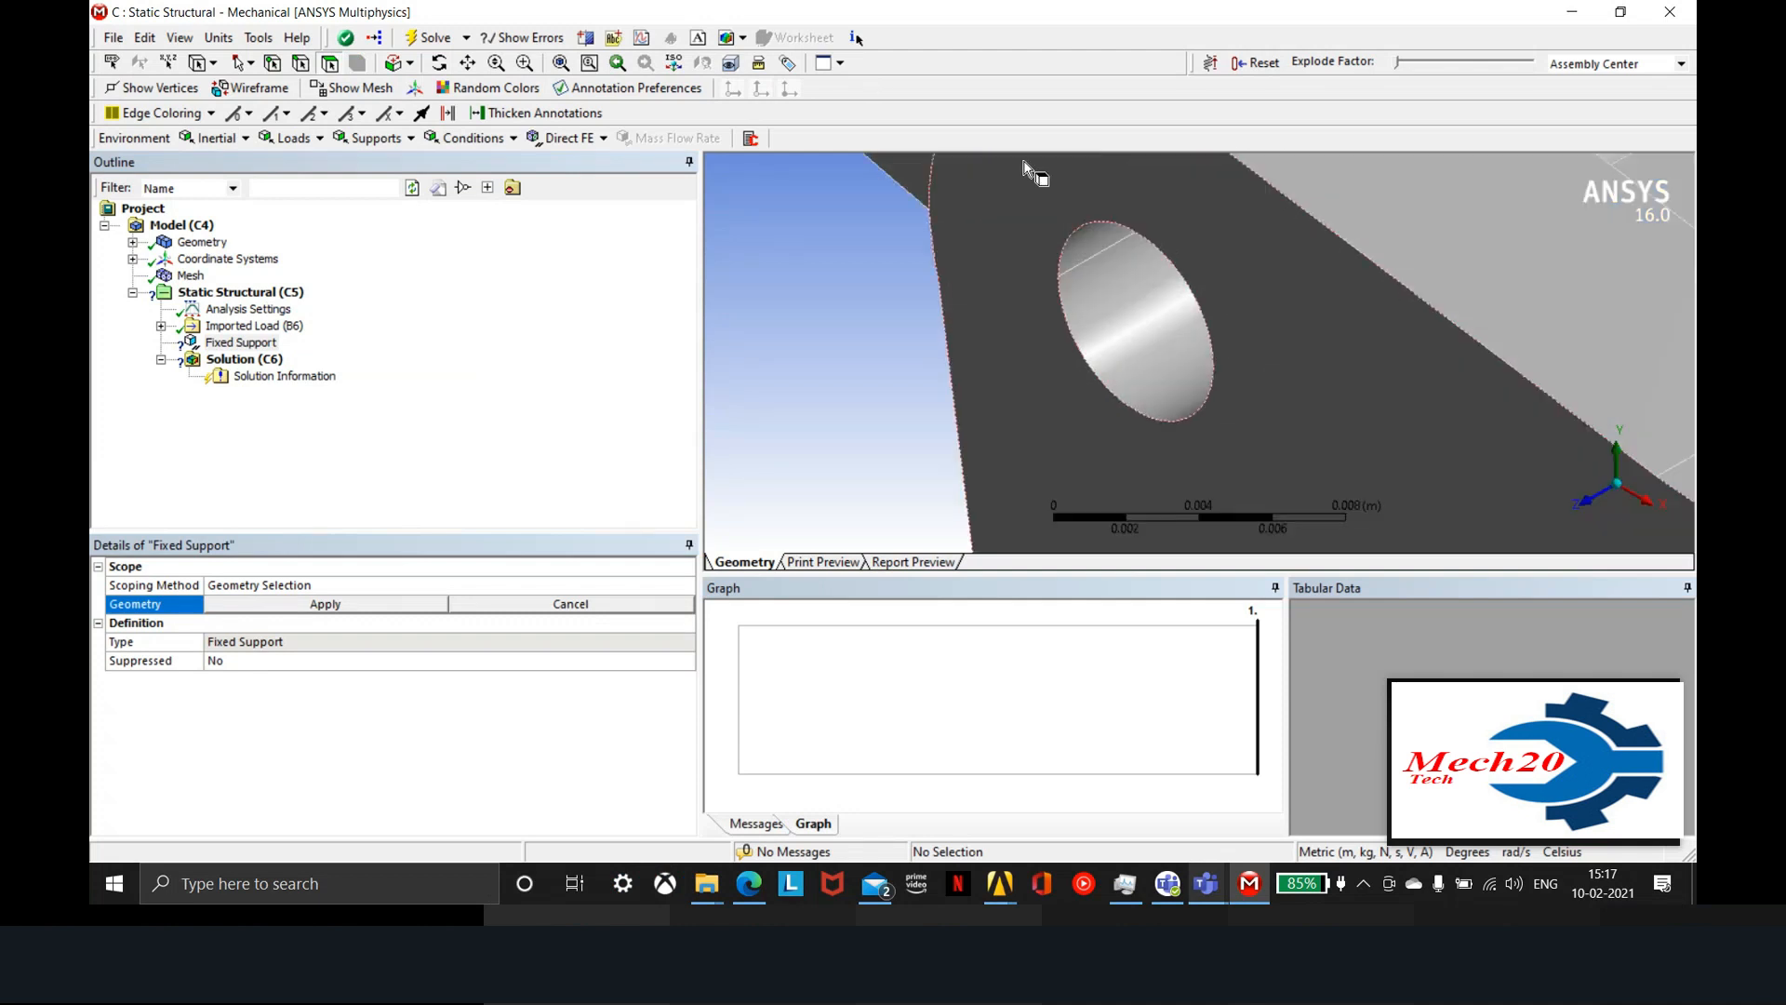
left_click_drag(1106, 269, 1120, 321)
scroll(1345, 362, "down", 5)
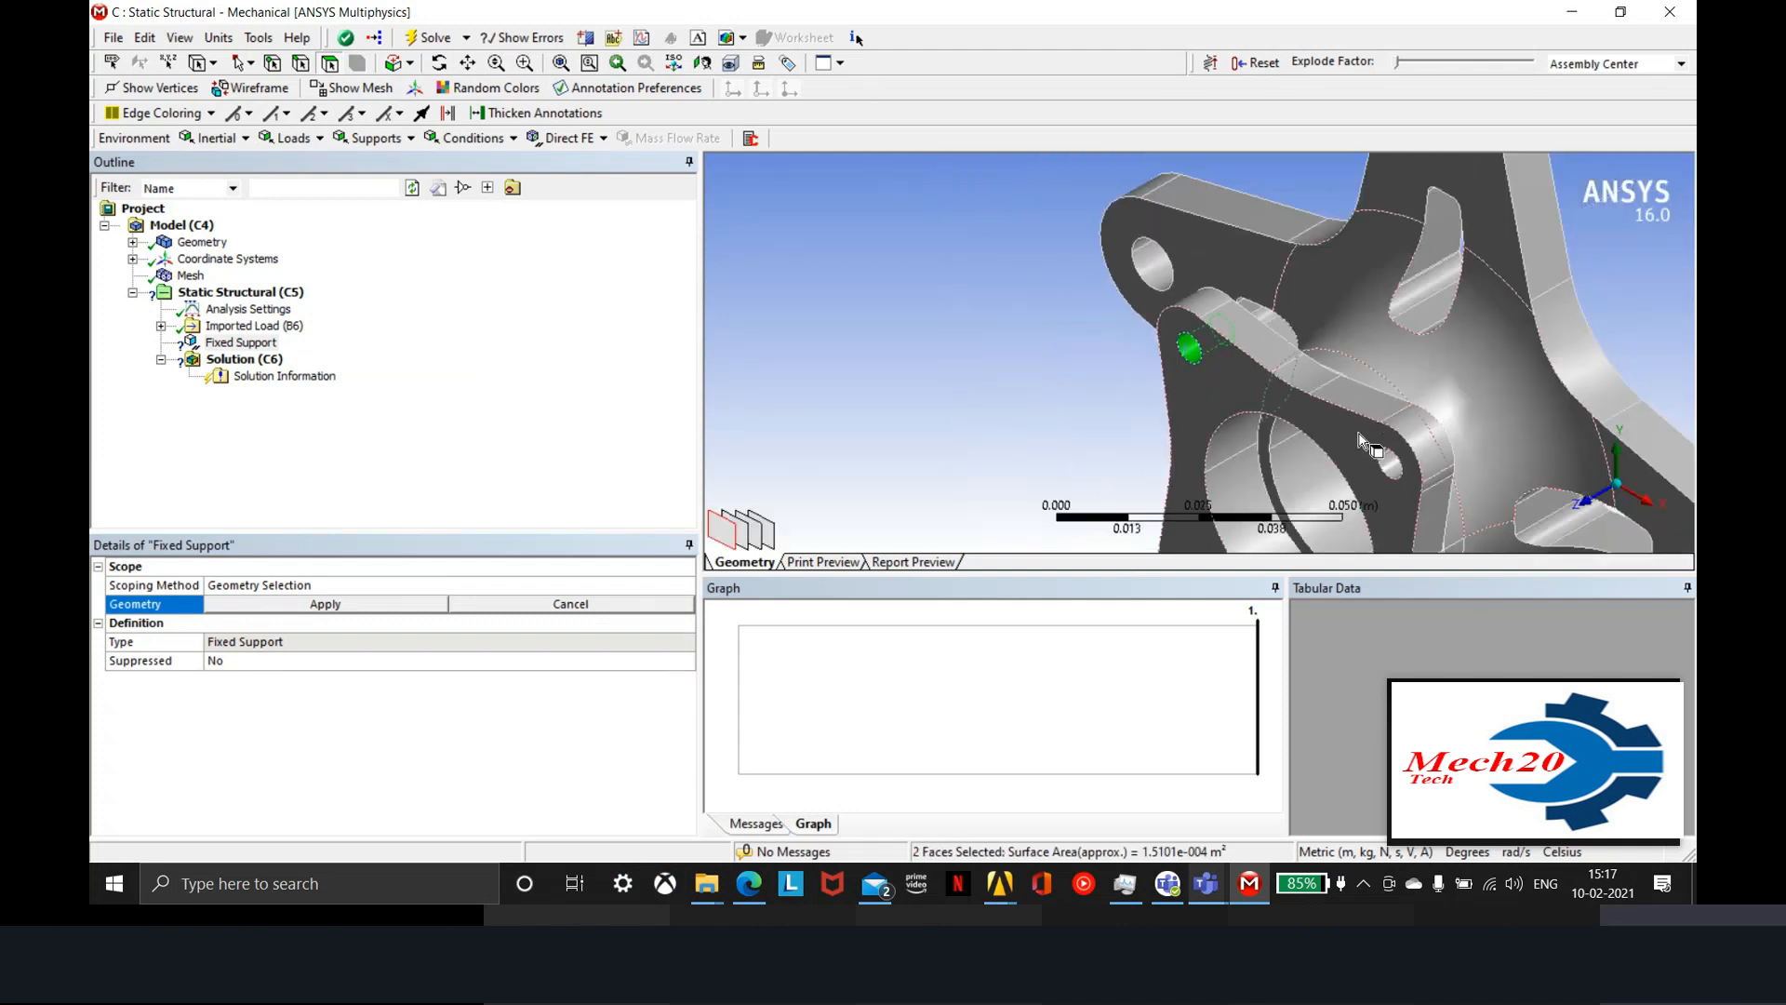
Add the inner faces of the other three corner bolt holes to the selection and apply them as the Fixed Support geometry
right_click_drag(1360, 432, 1448, 527)
left_click_drag(1097, 226, 1135, 299, "ctrl")
scroll(1135, 301, "down", 4)
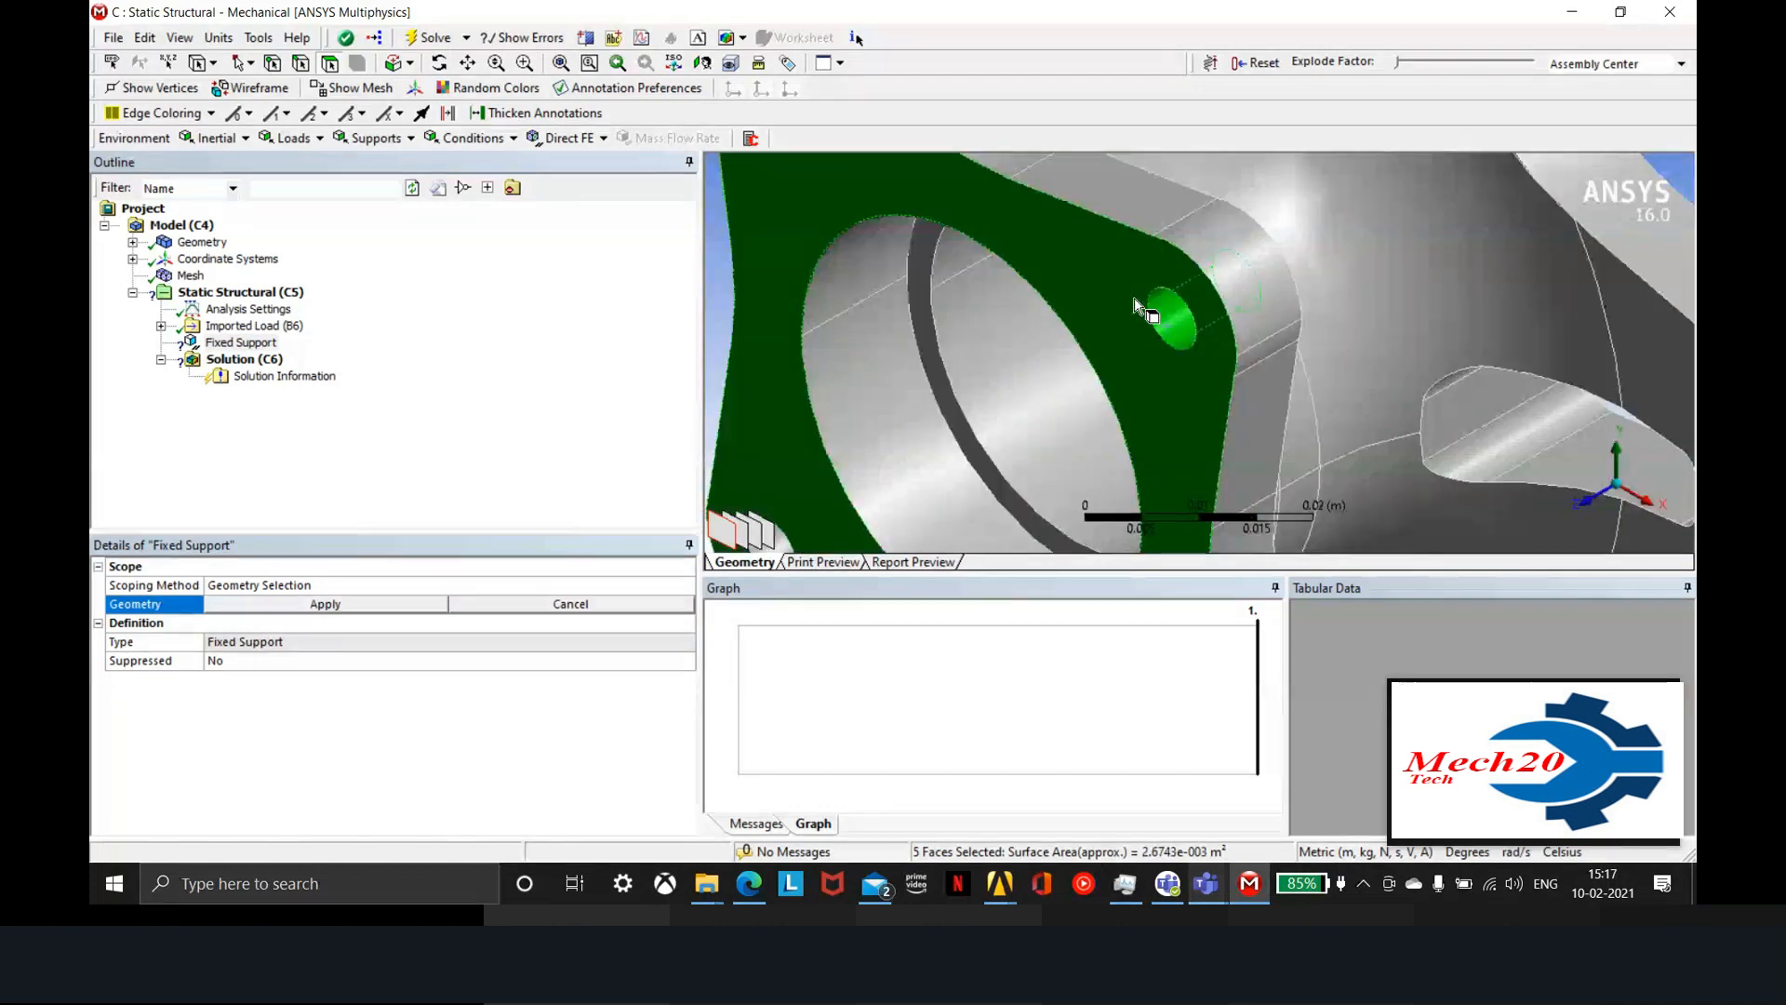
left_click(1139, 365, "ctrl")
scroll(1141, 368, "down", 5)
right_click_drag(1181, 453, 1216, 482)
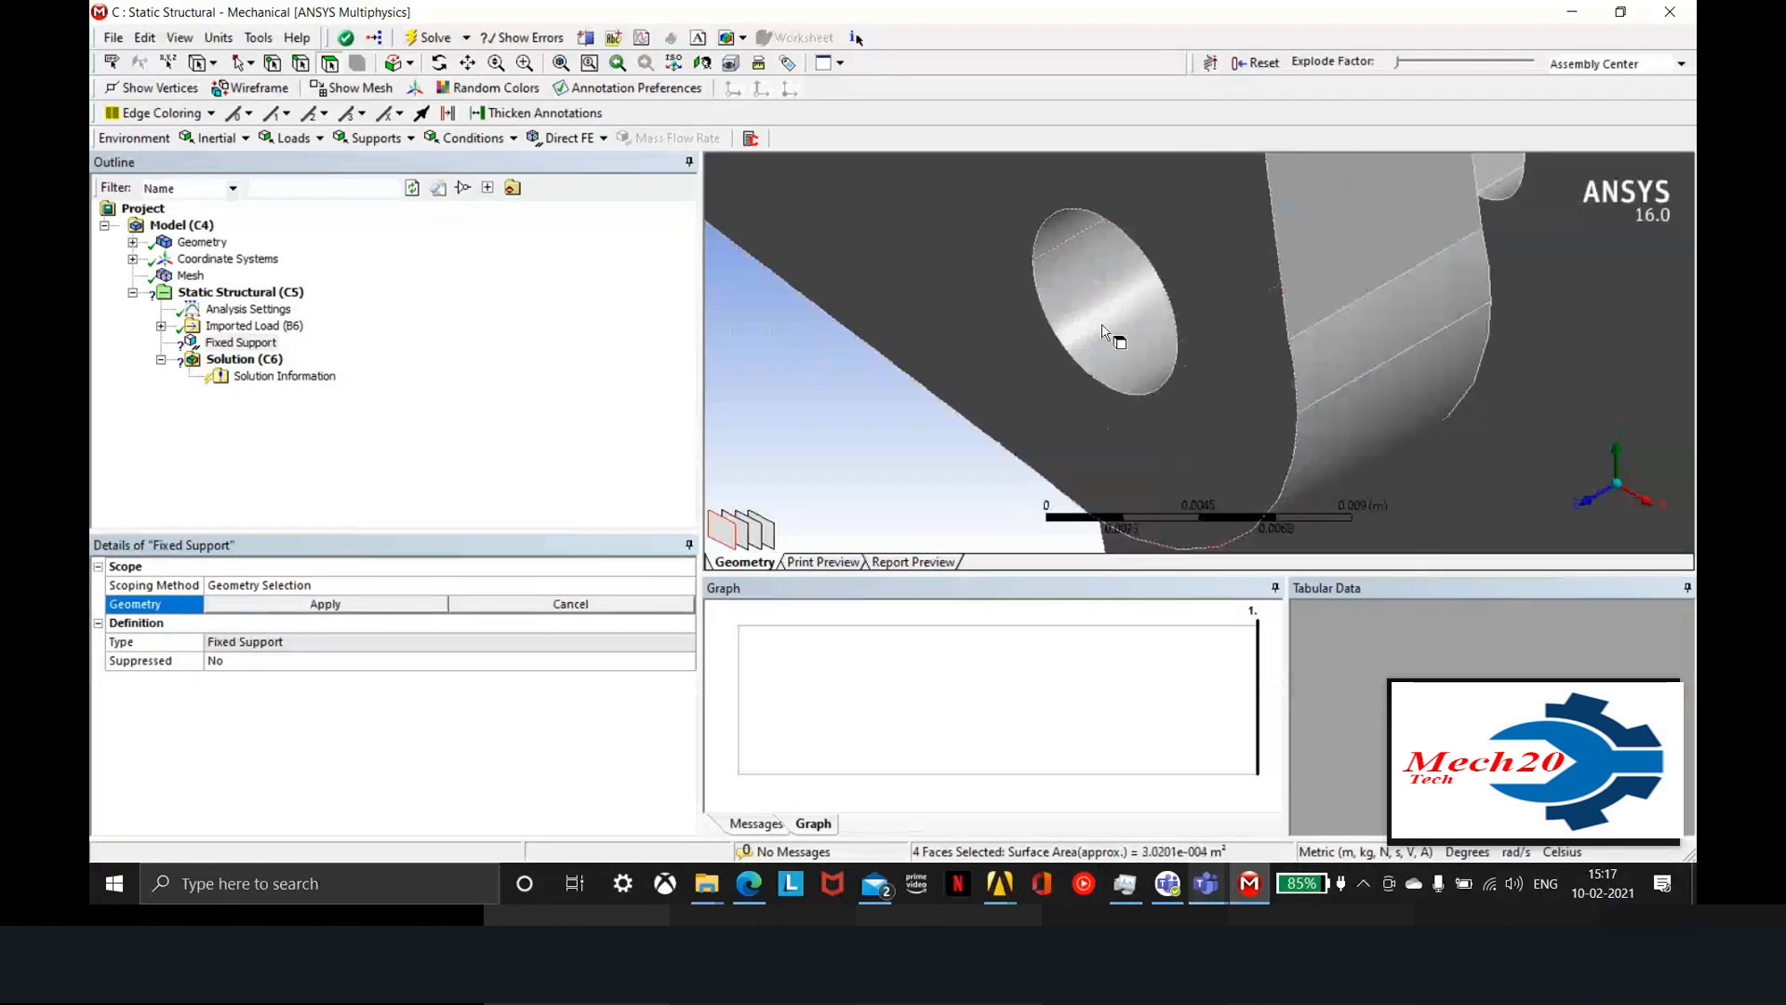
left_click(1072, 212, "ctrl")
scroll(981, 263, "down", 4)
scroll(971, 239, "down", 2)
right_click_drag(998, 221, 1035, 267)
left_click_drag(1092, 298, 1122, 365, "ctrl")
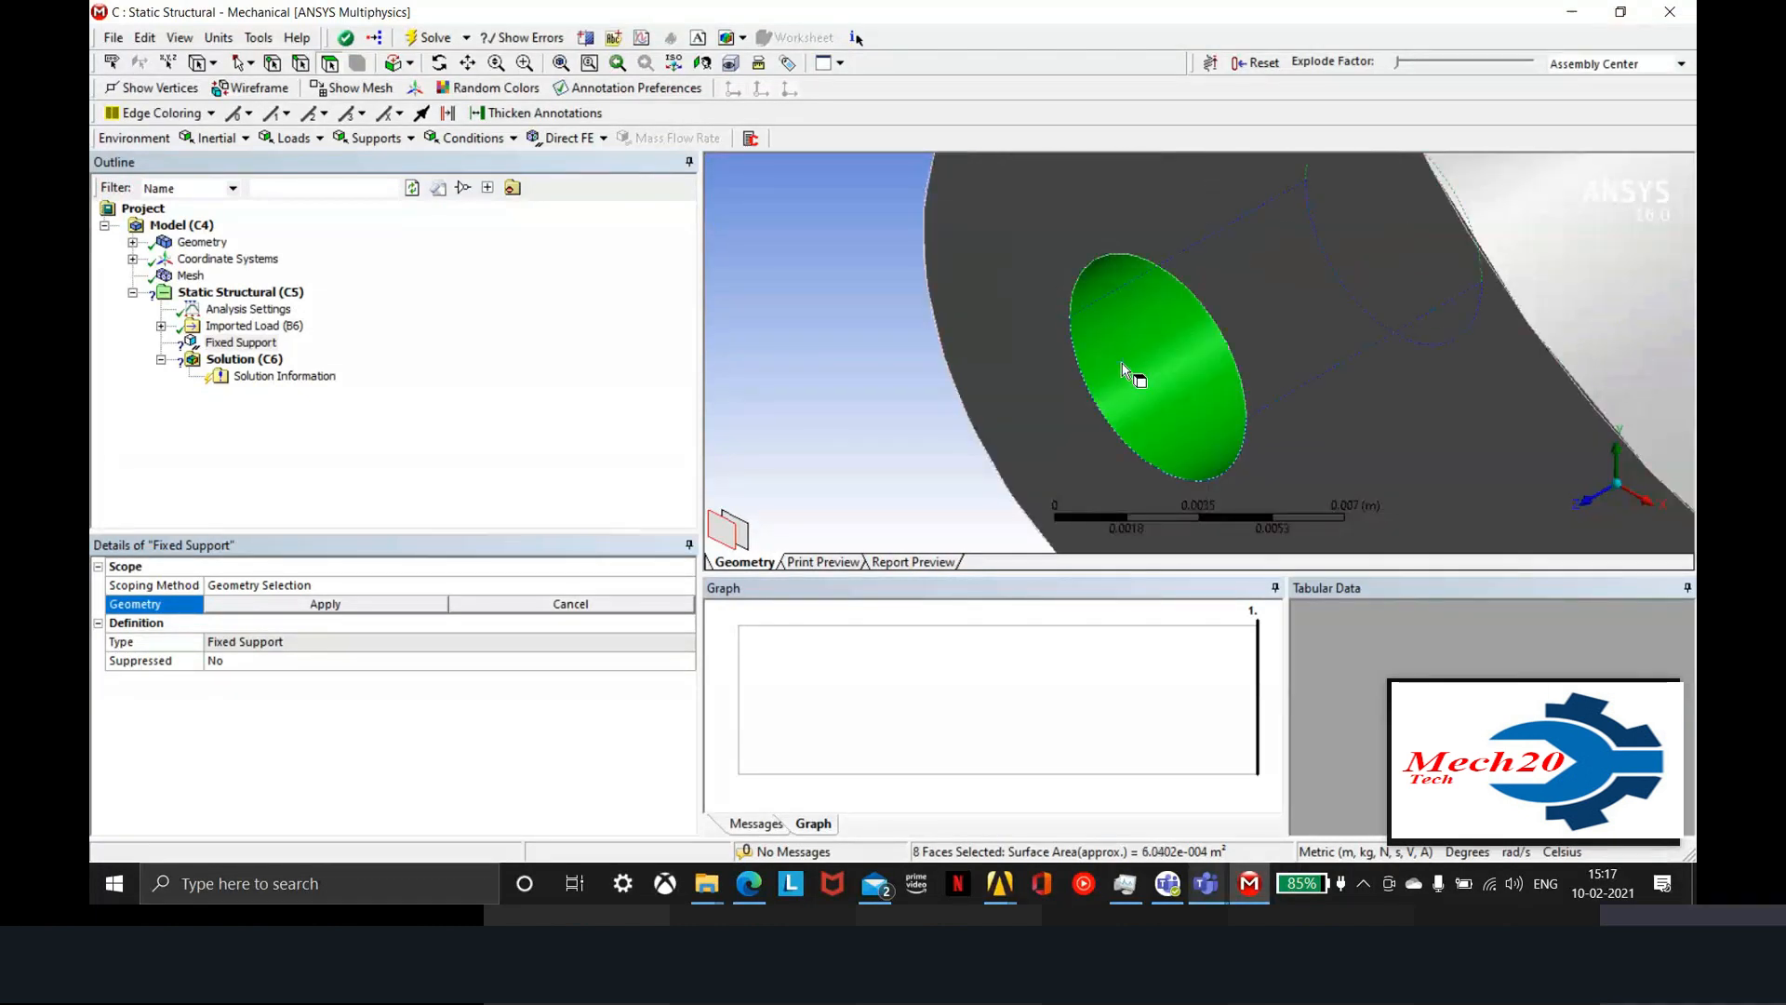
left_click(307, 608)
left_click(306, 610)
left_click(306, 609)
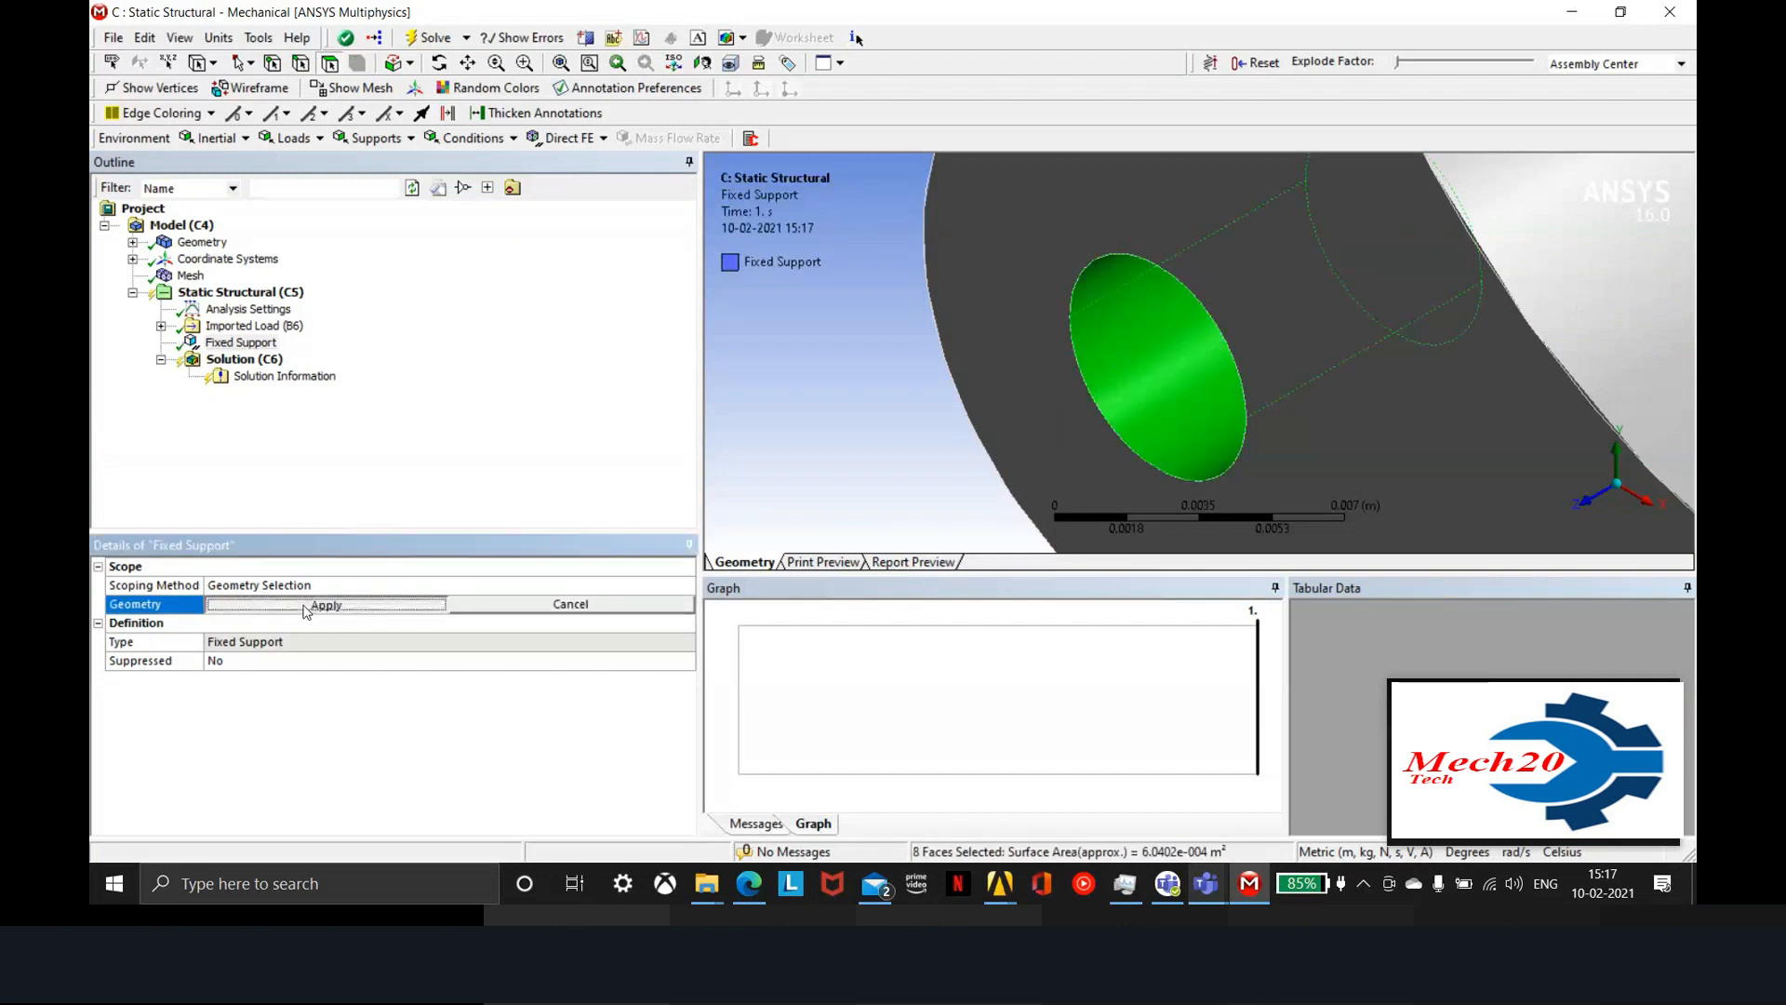
Insert a force on the hole of the arm pointing along +X with a magnitude of -15000 N
right_click(233, 292)
mouse_move(447, 310)
left_click(573, 348)
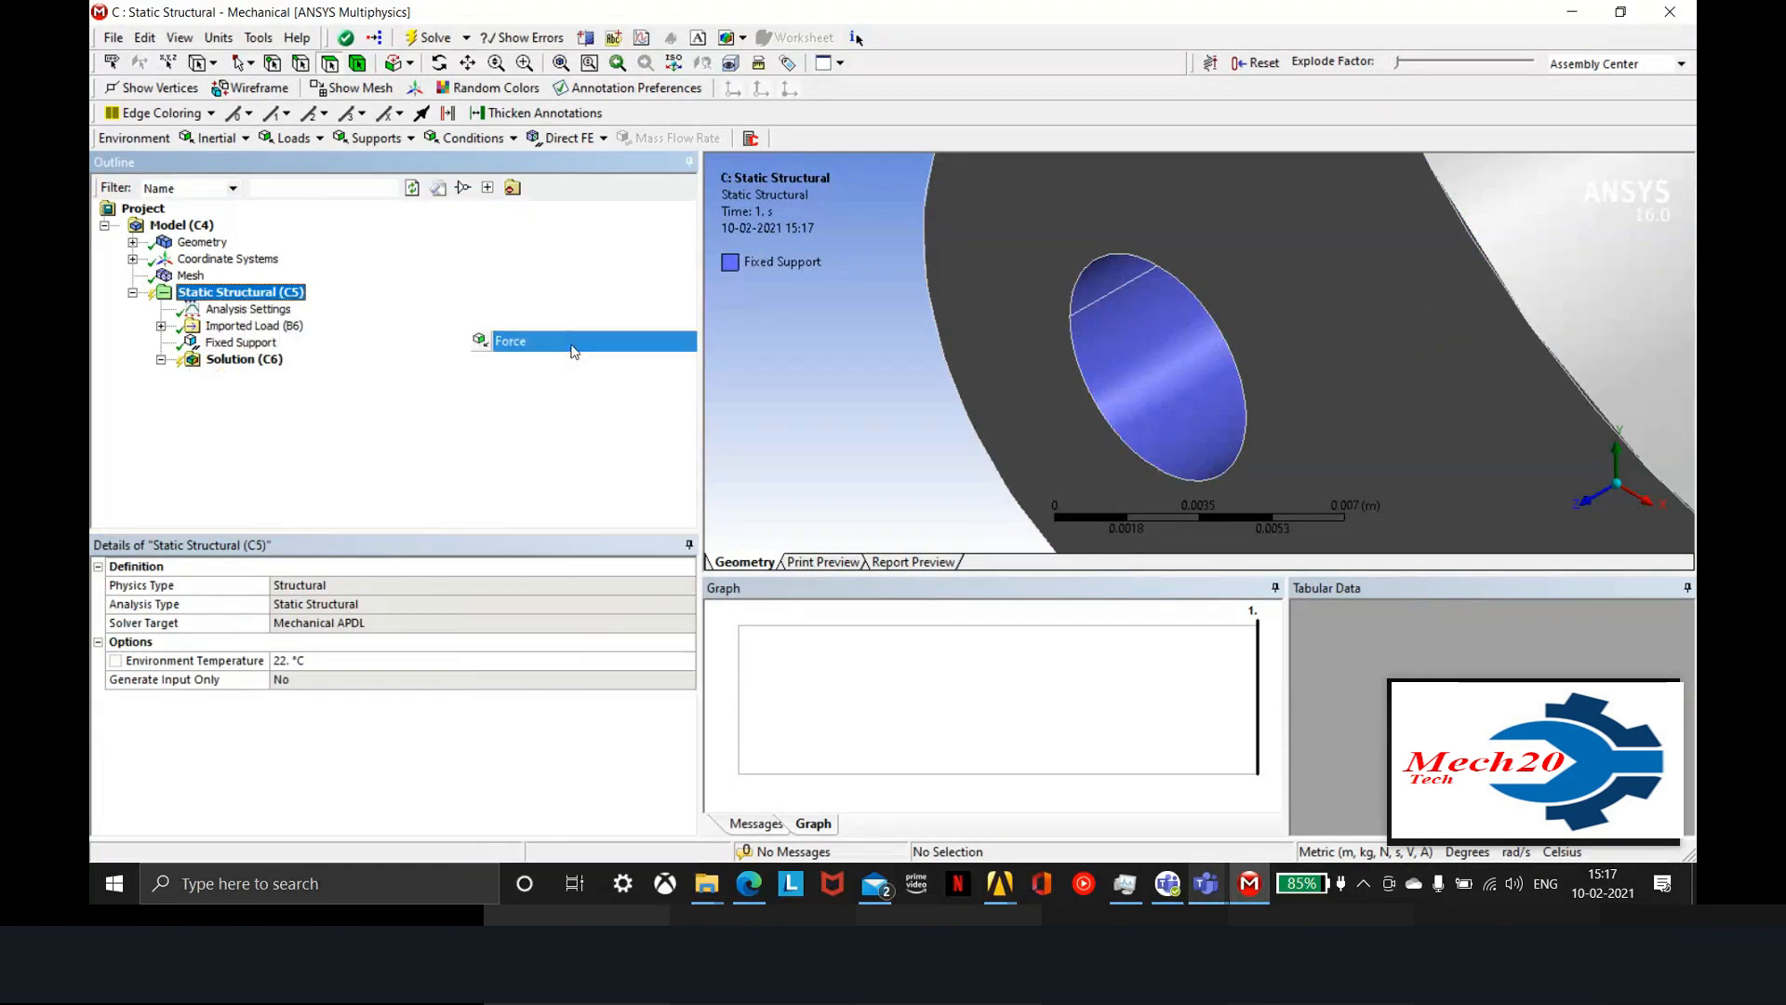
scroll(1289, 347, "down", 8)
scroll(1441, 302, "down", 5)
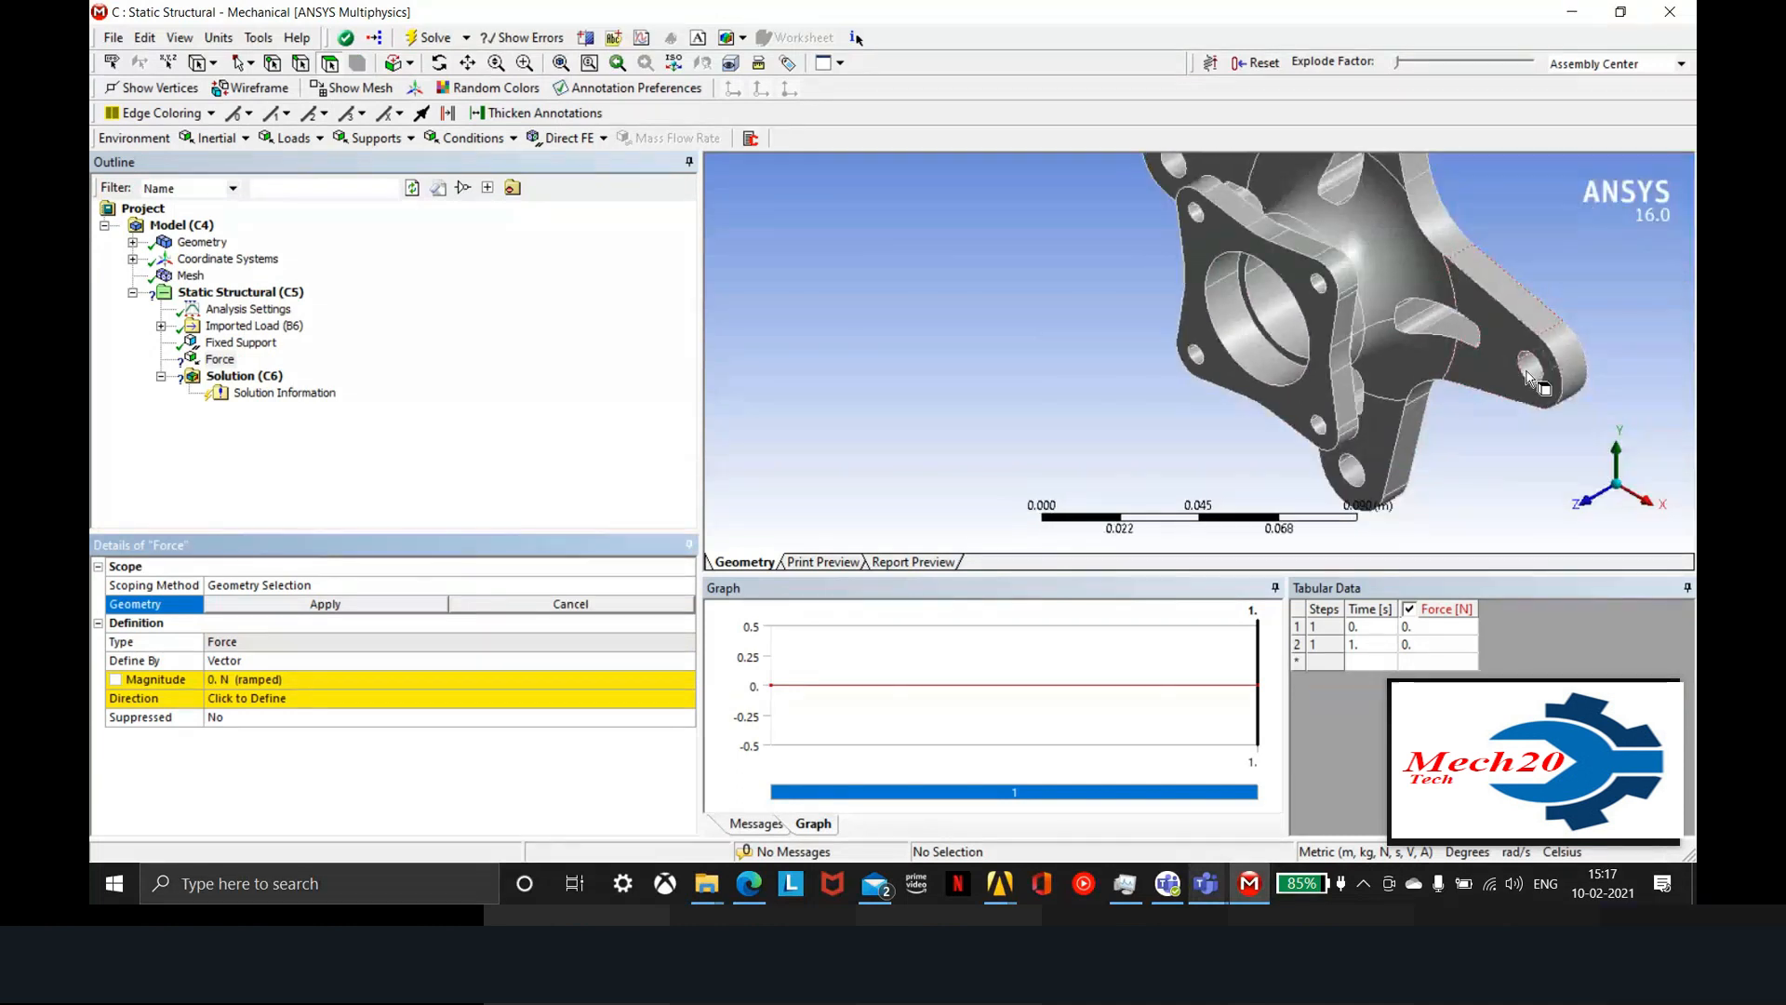
left_click(1530, 370)
left_click(326, 604)
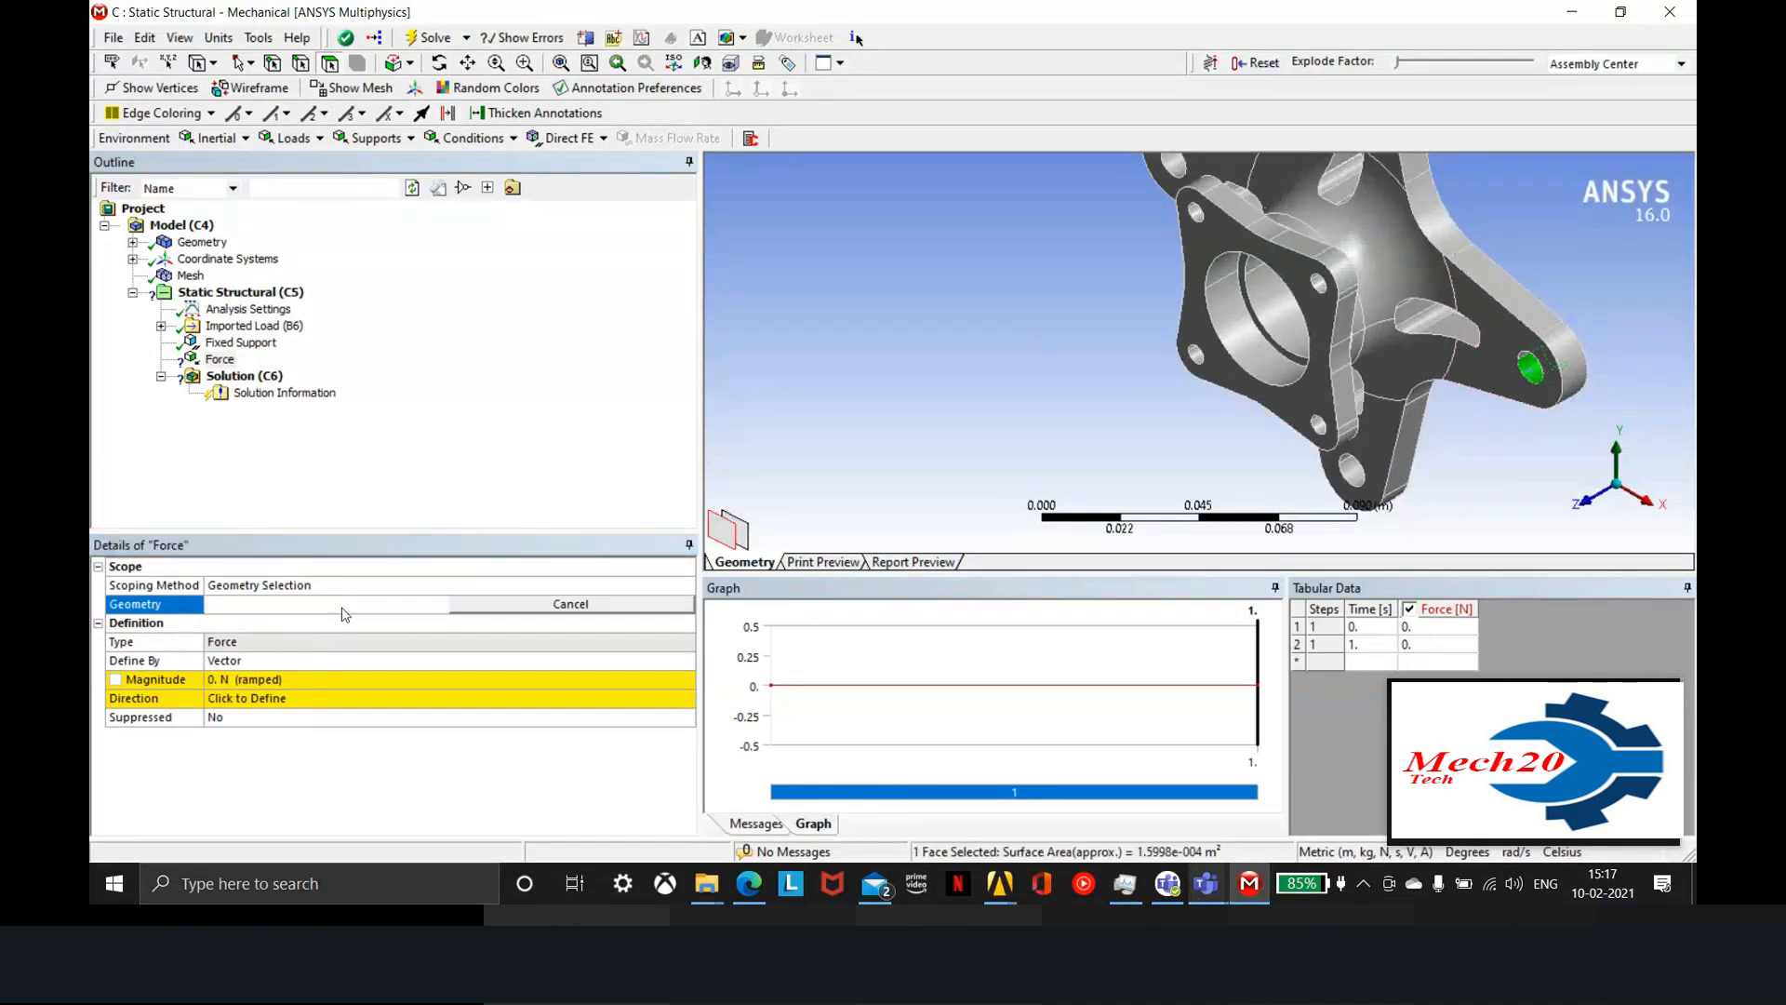
left_click(369, 680)
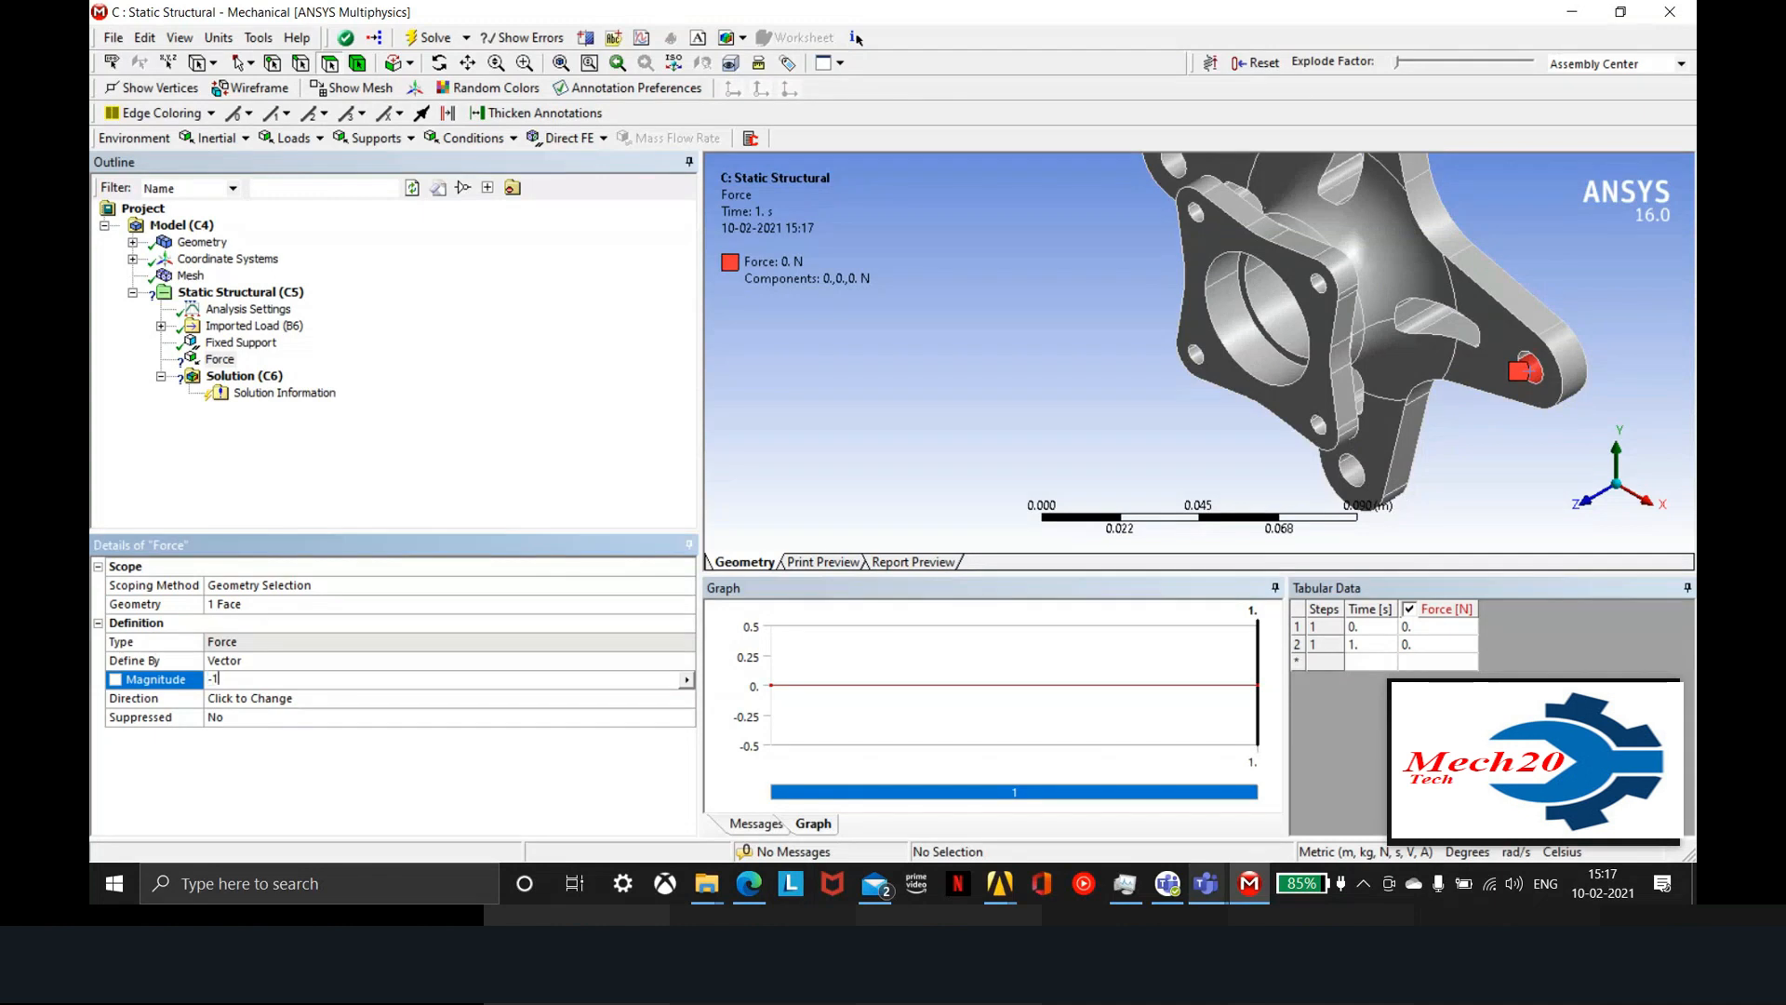
key("Return")
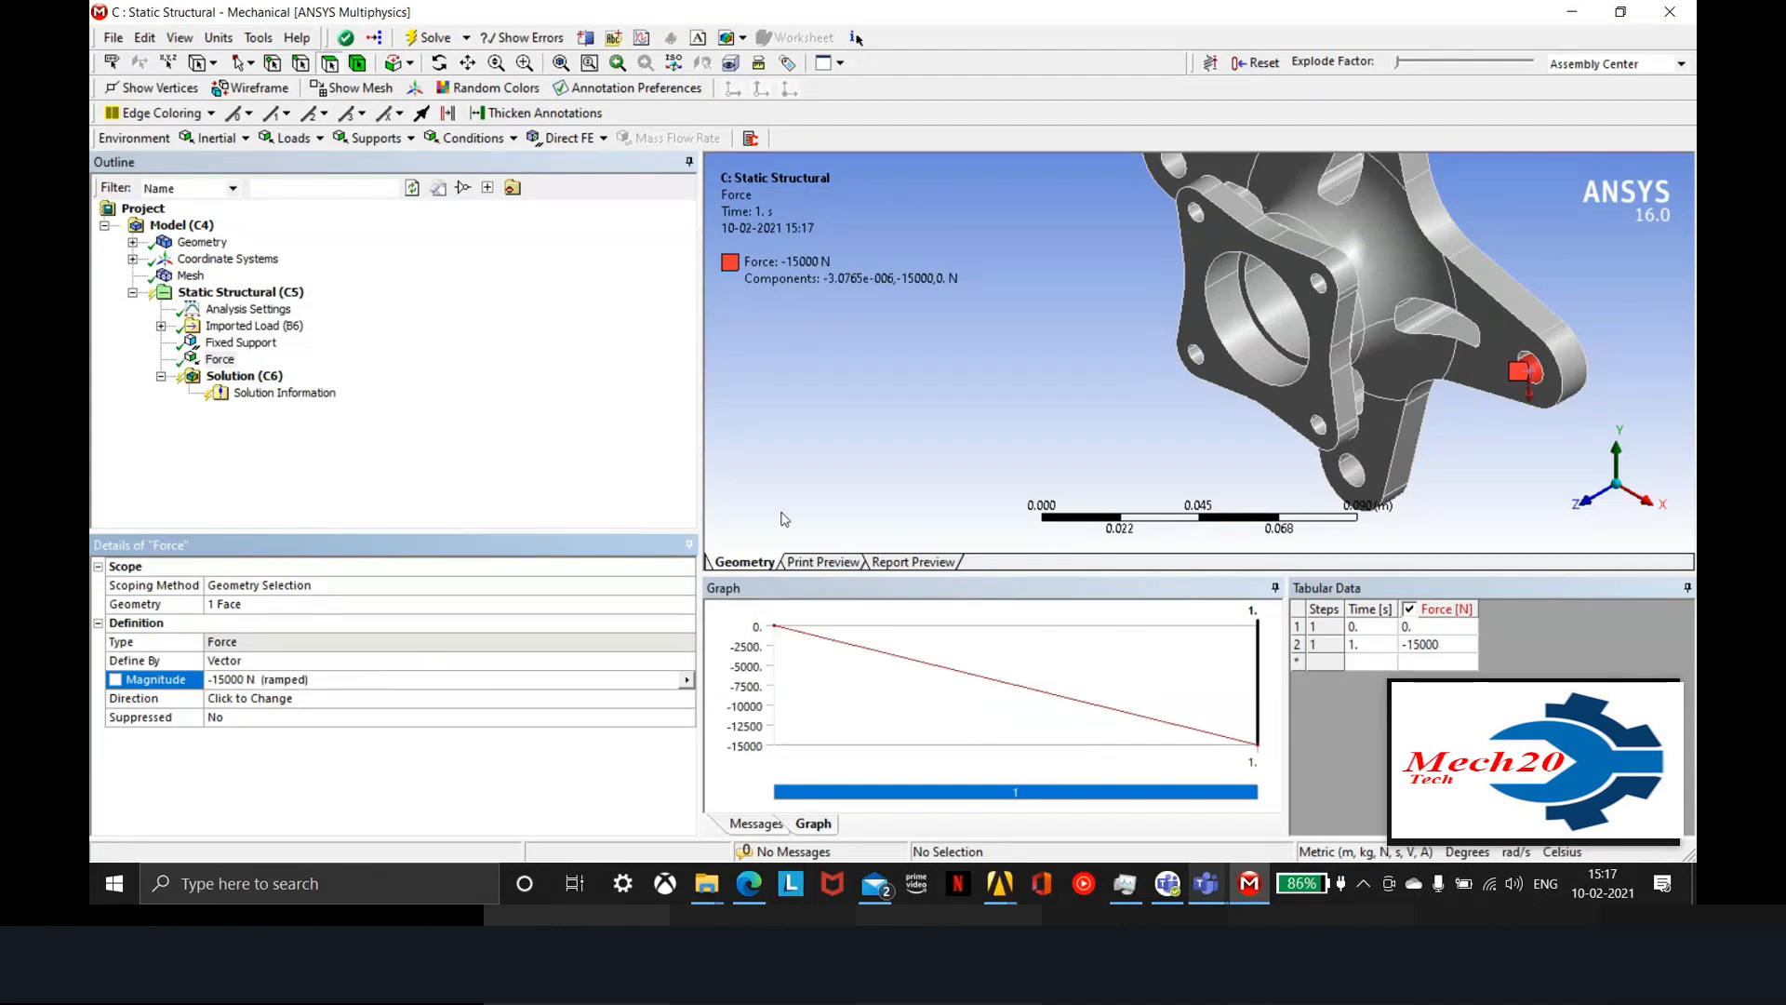
Insert a second force on the hole of the downward (-Y) arm with a magnitude of -1500 N
left_click(1354, 472)
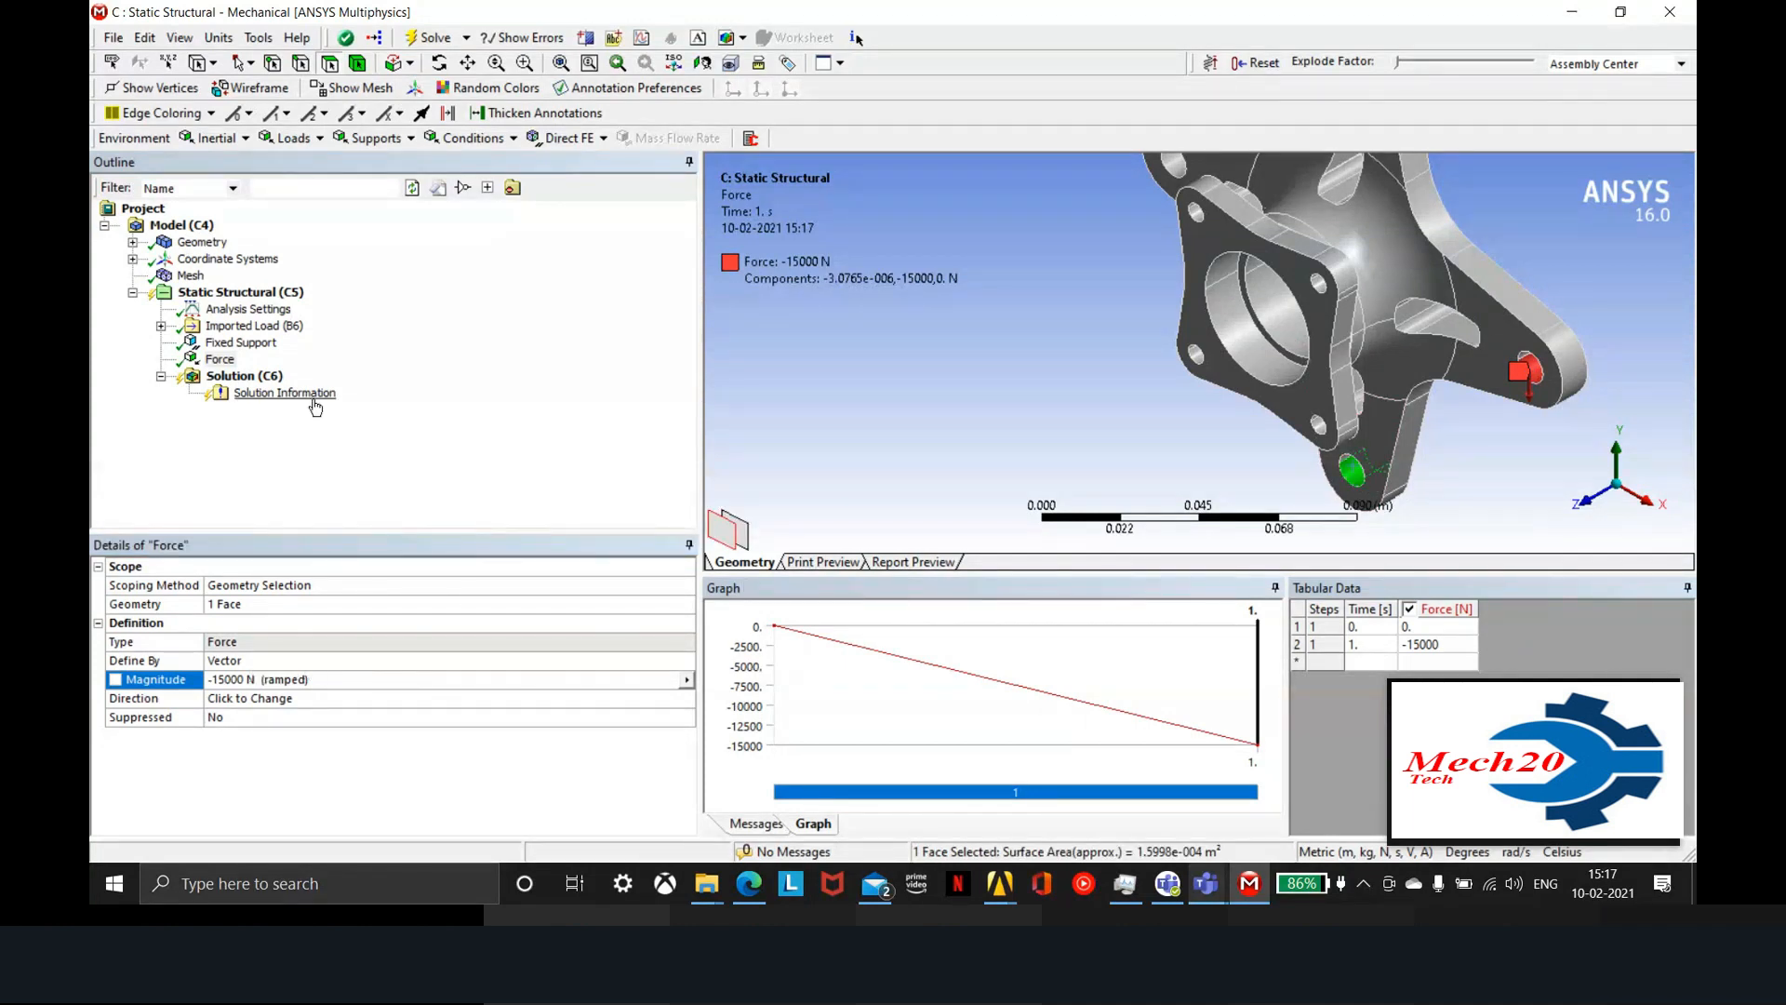
right_click(240, 293)
mouse_move(443, 318)
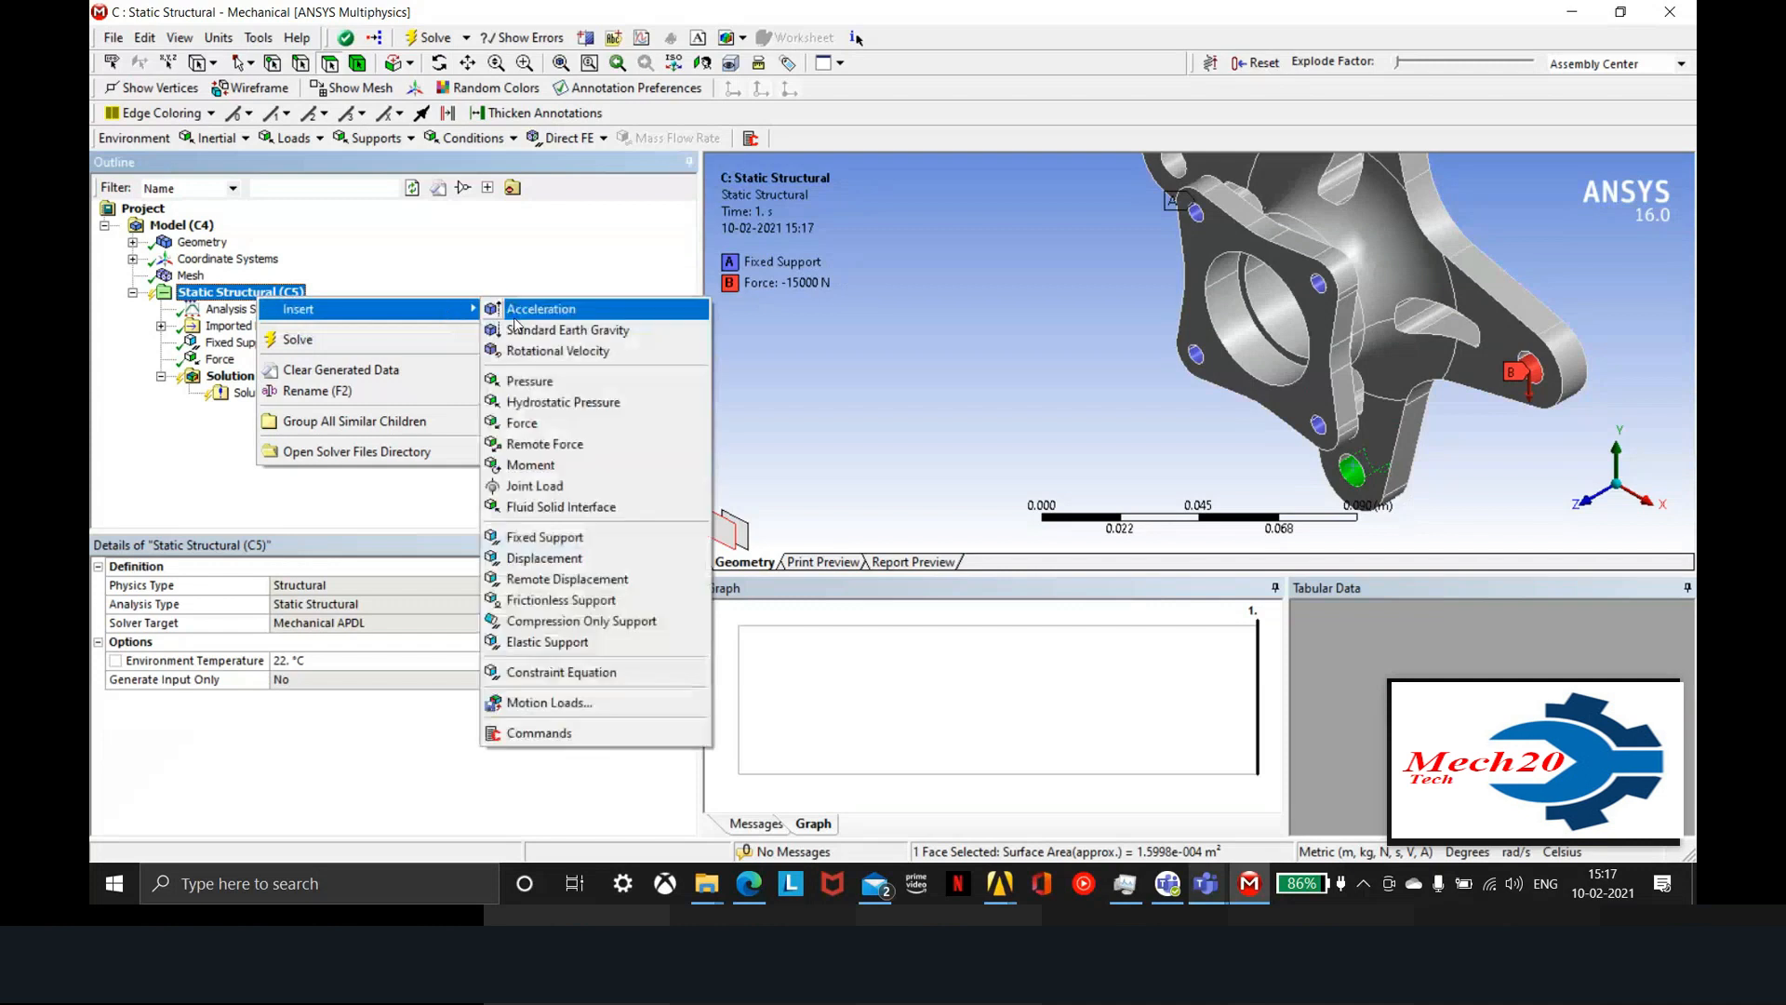
left_click(521, 422)
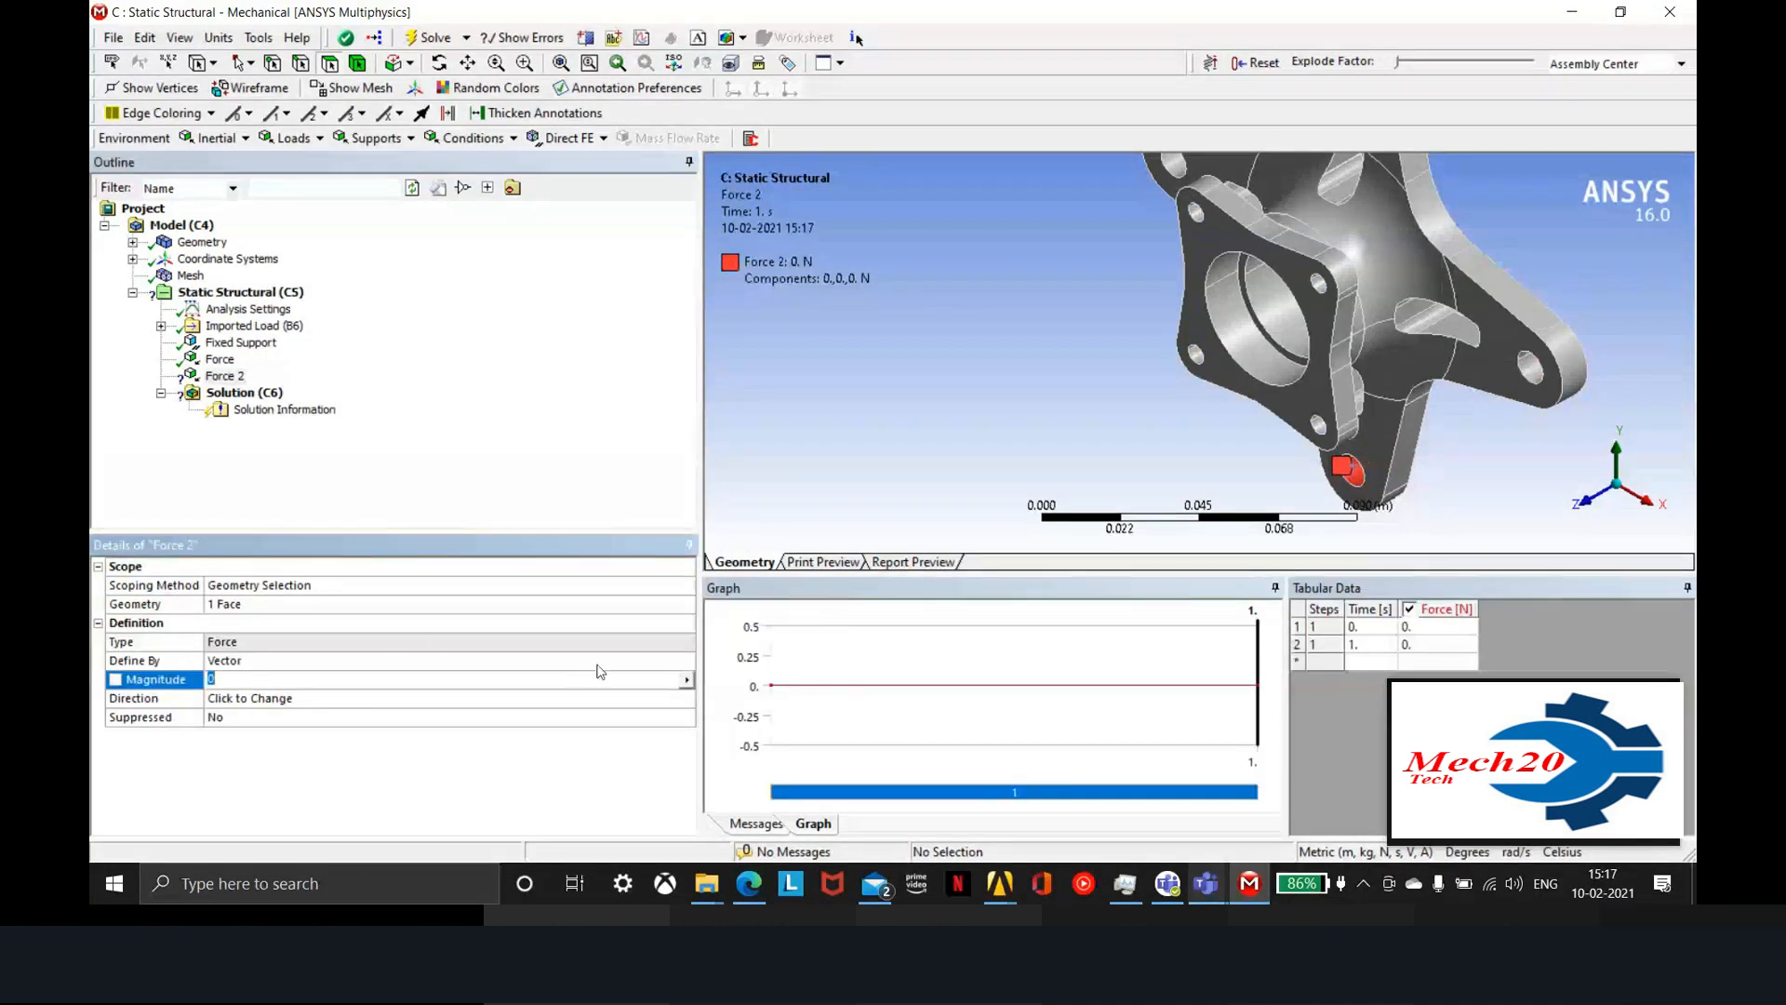
type("-1500")
key("Return")
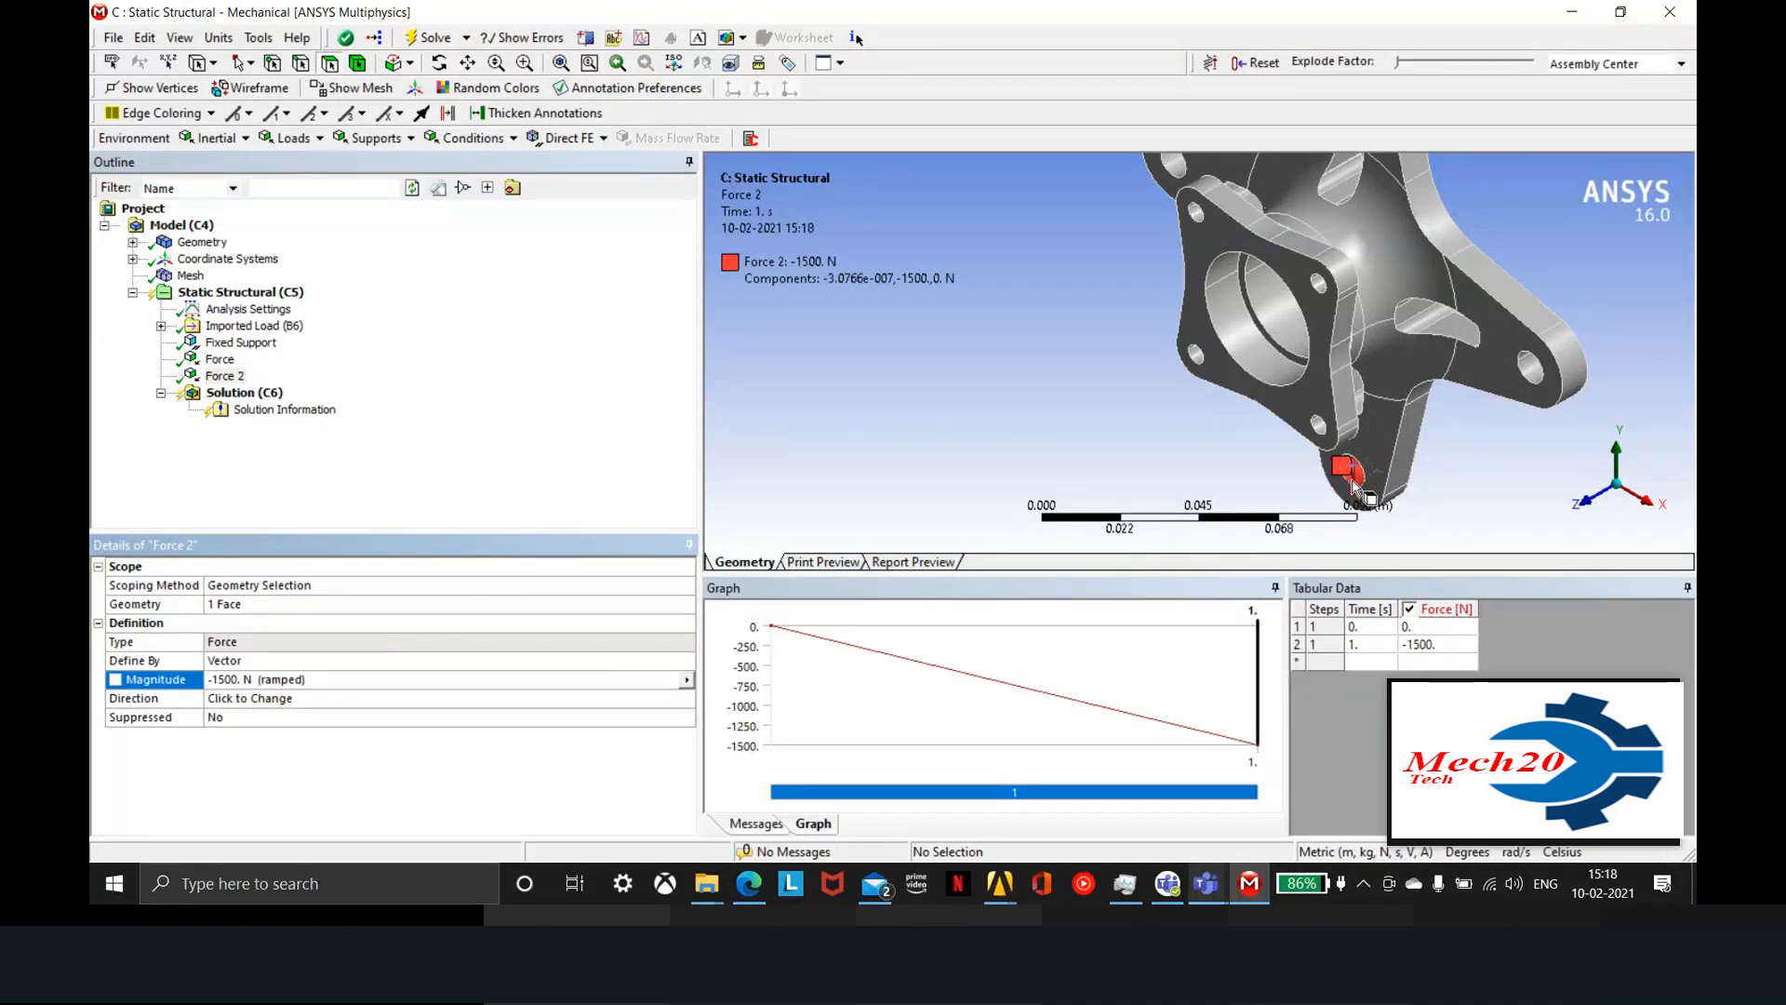
Redefine the downward arm's force by Components with an X component of -15000 N
left_click(484, 661)
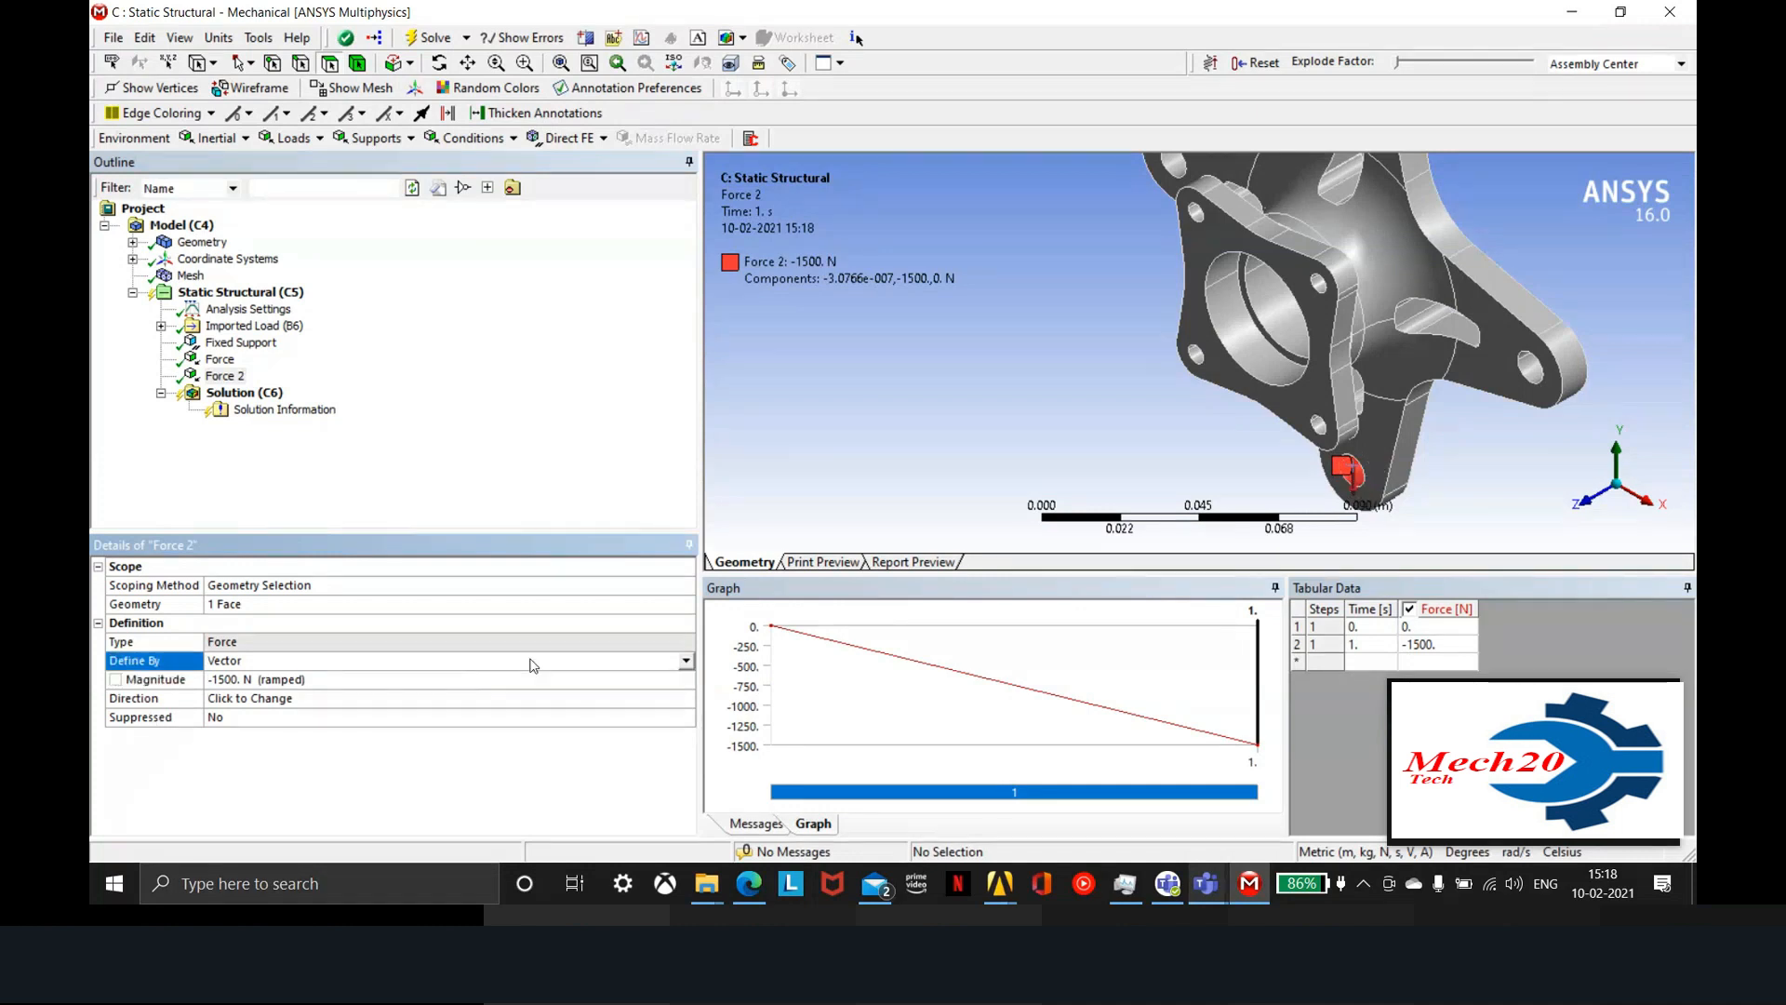
left_click(685, 661)
left_click(594, 693)
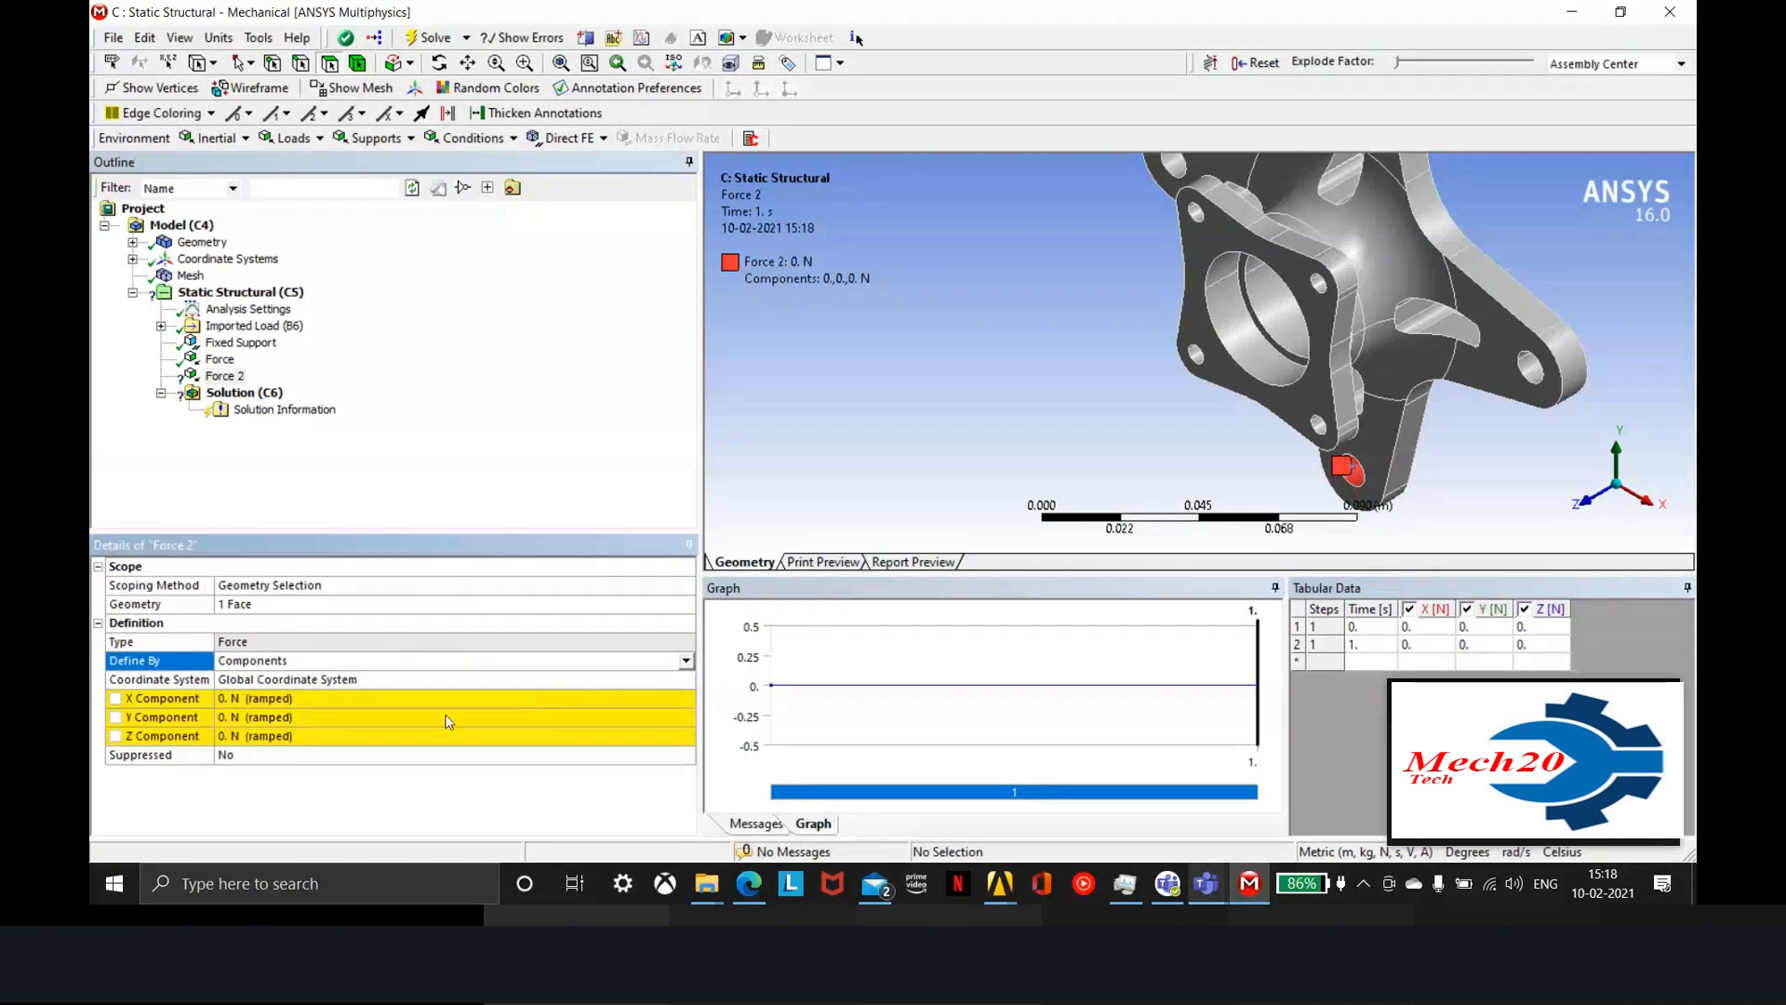
left_click(382, 697)
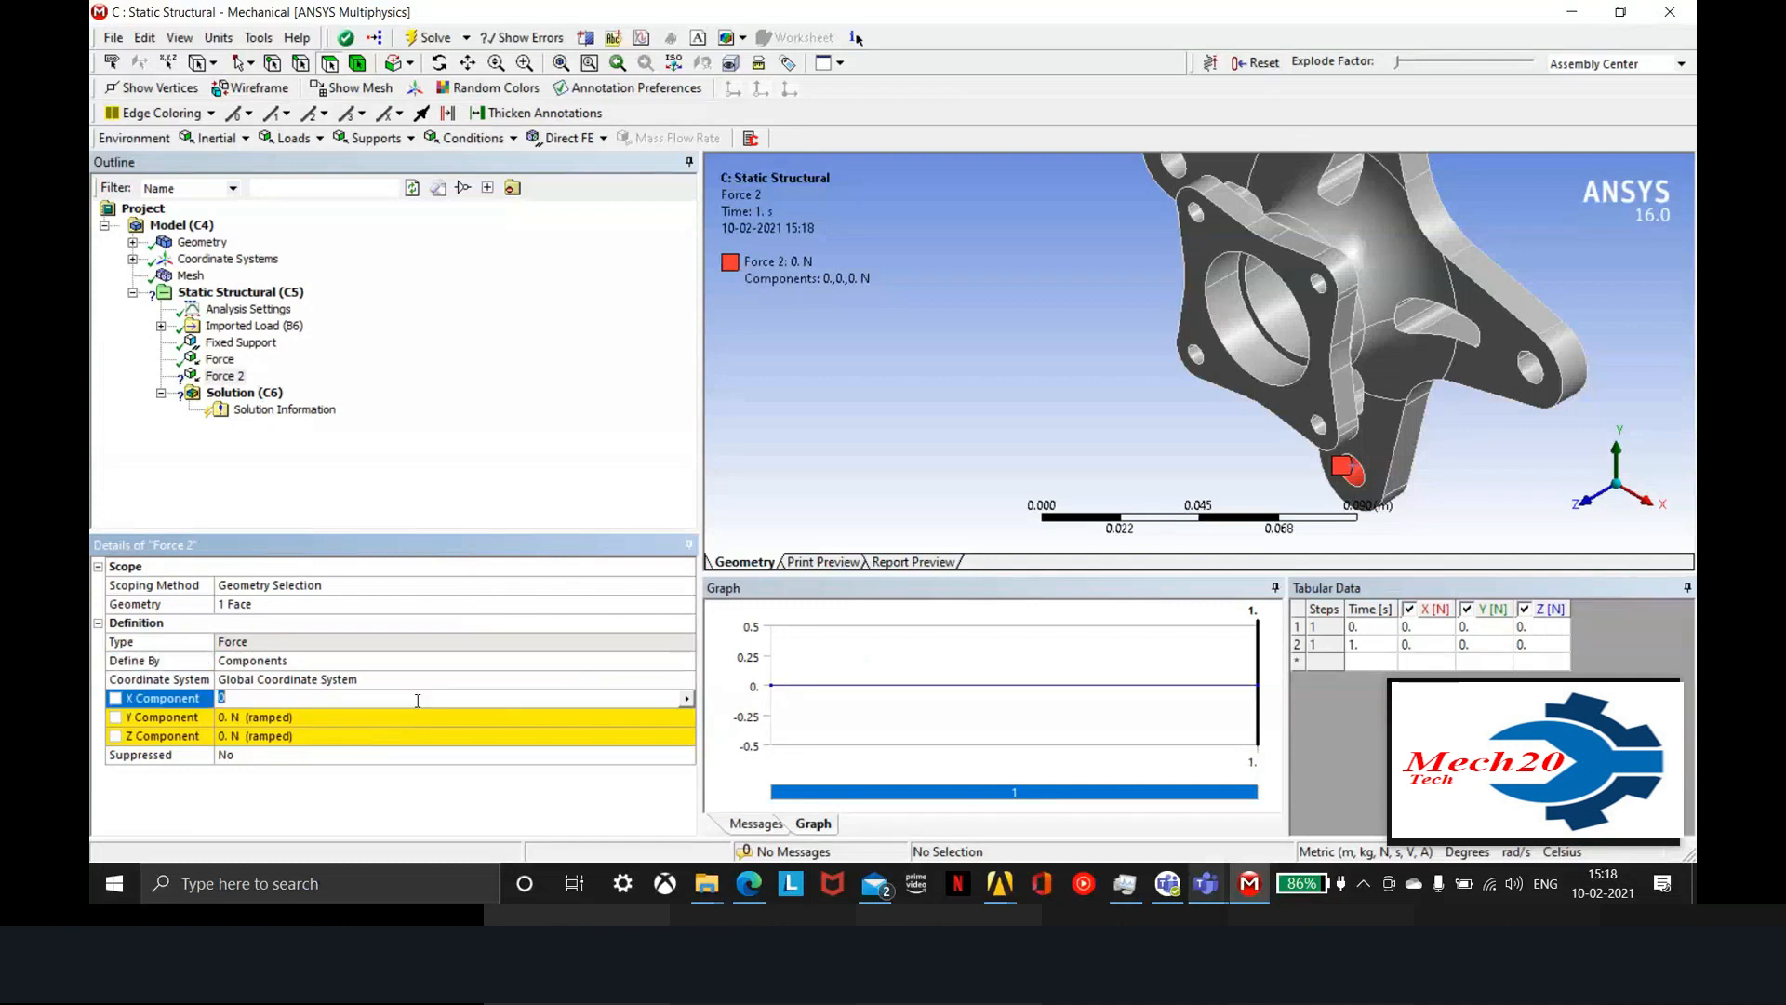
type("-15000")
key("Return")
Insert a third force on the hole of the arm pointing along -X with a magnitude of 15000 N
middle_click_drag(1317, 465, 1354, 411)
left_click(1139, 218)
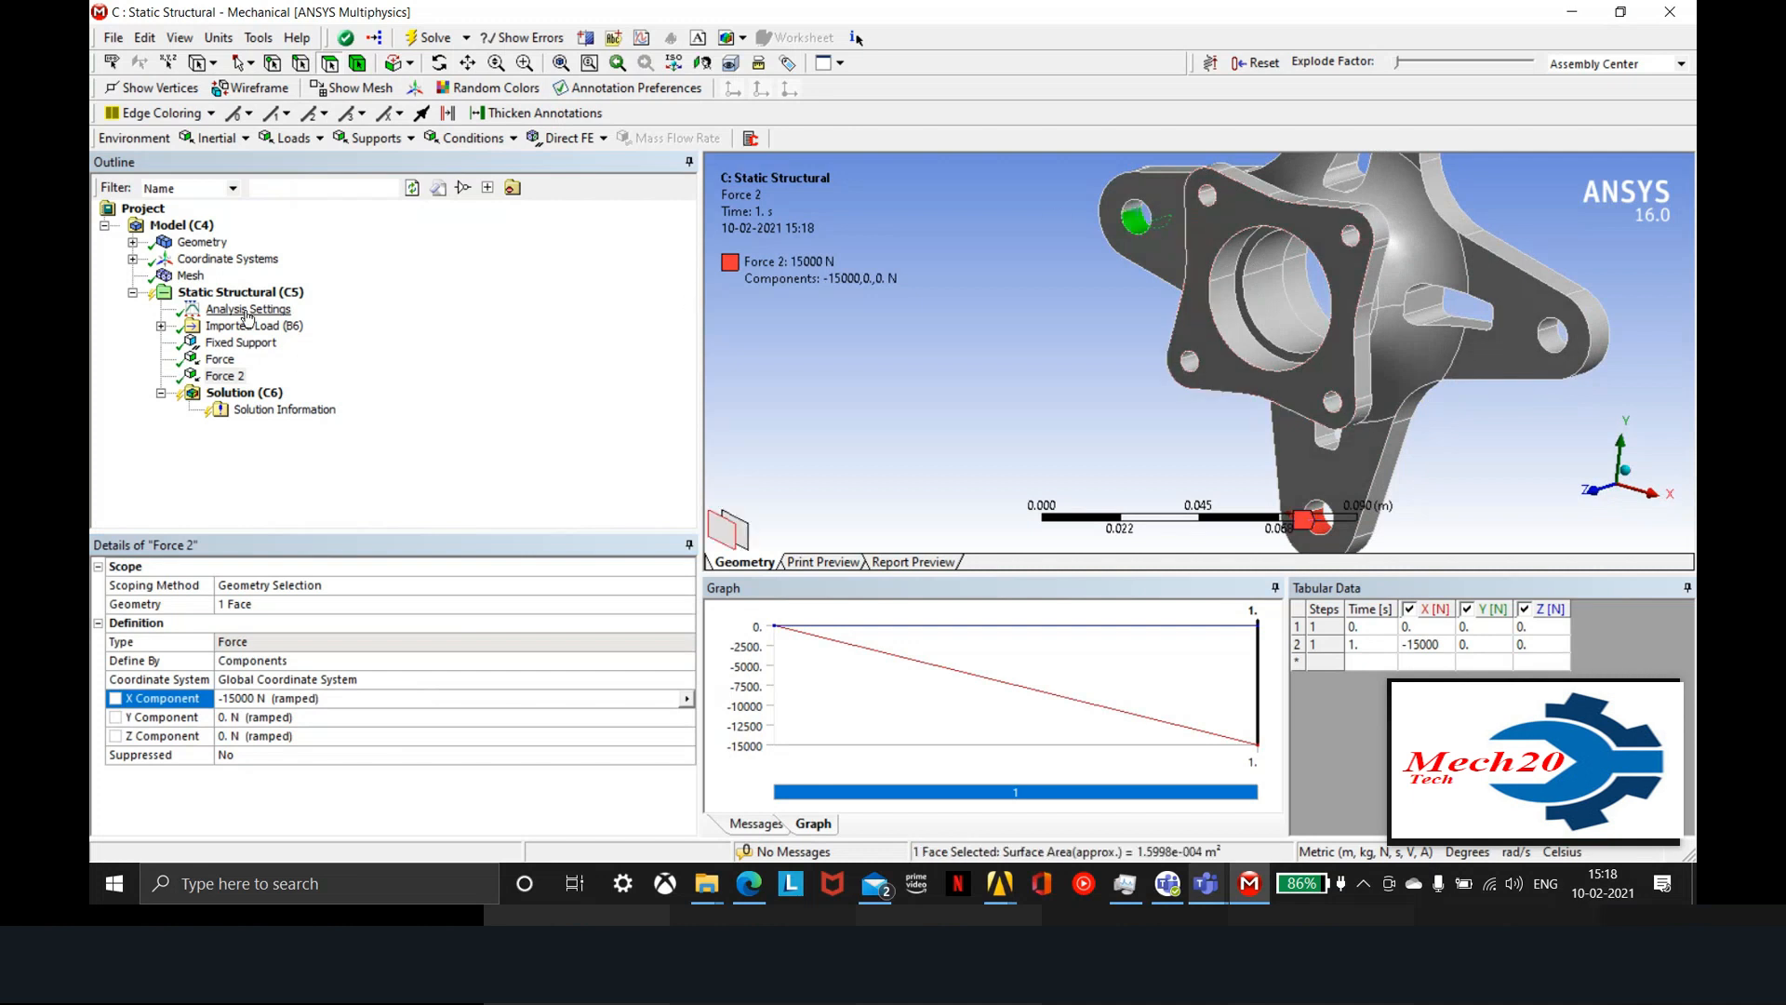
right_click(270, 296)
mouse_move(325, 298)
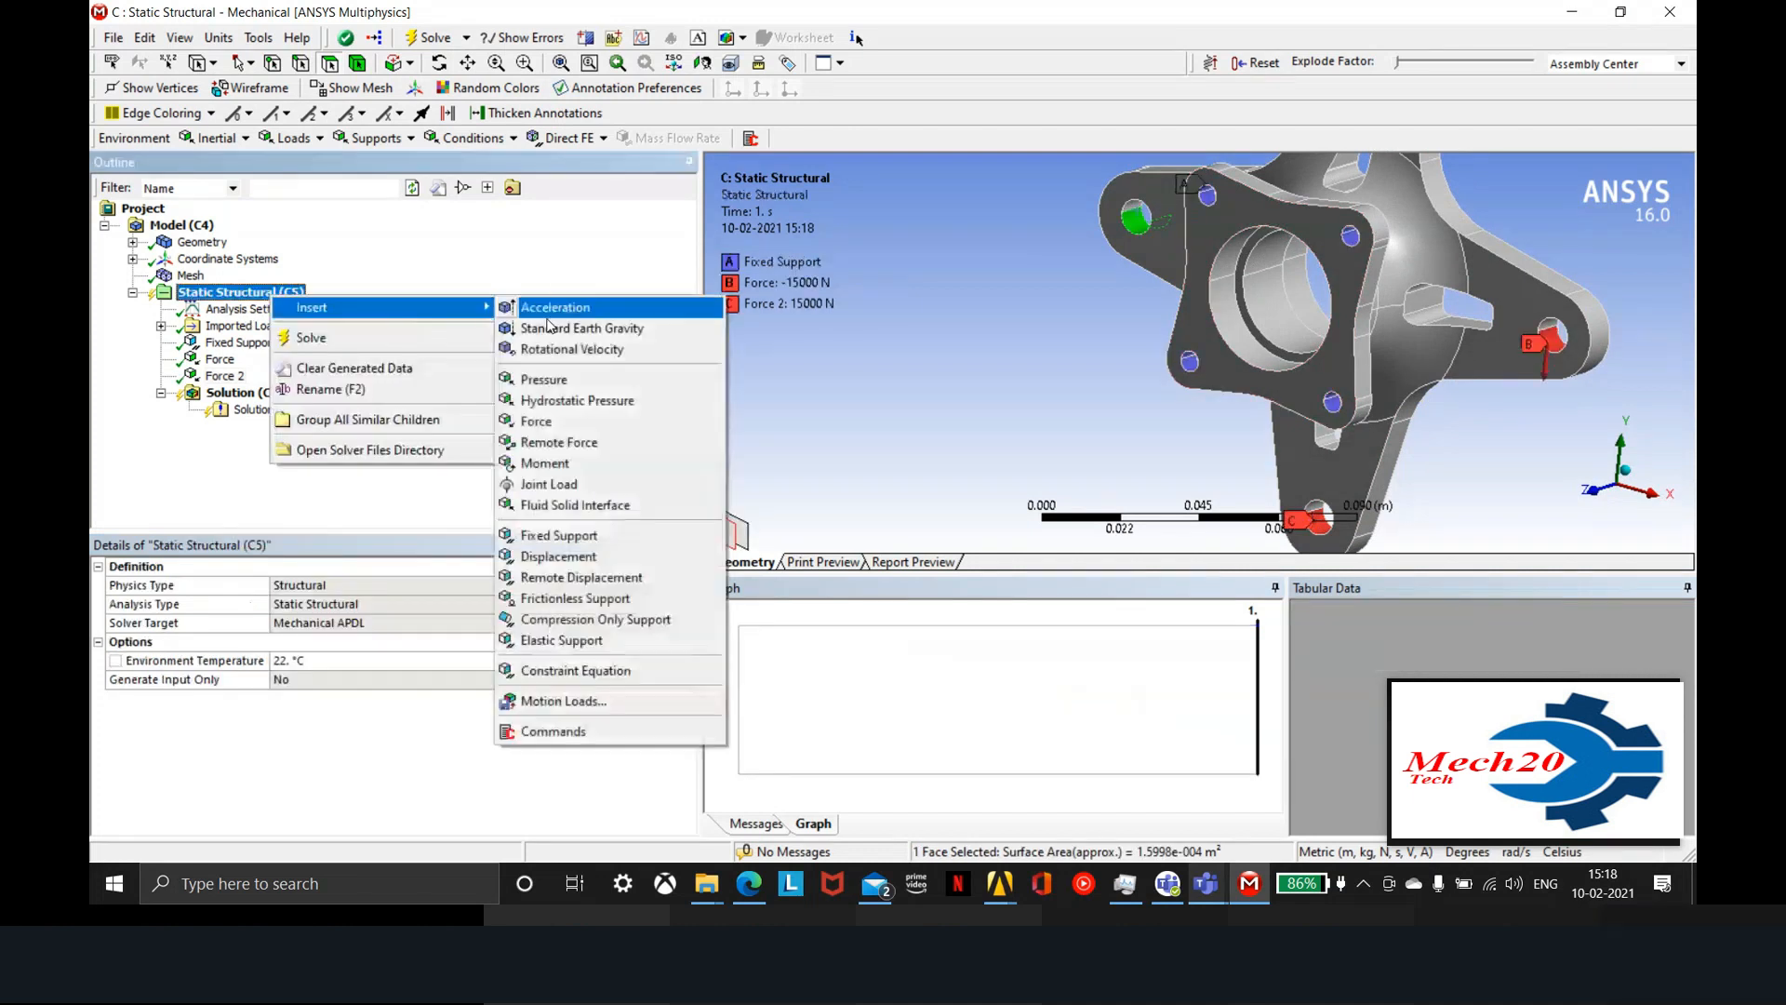
left_click(559, 421)
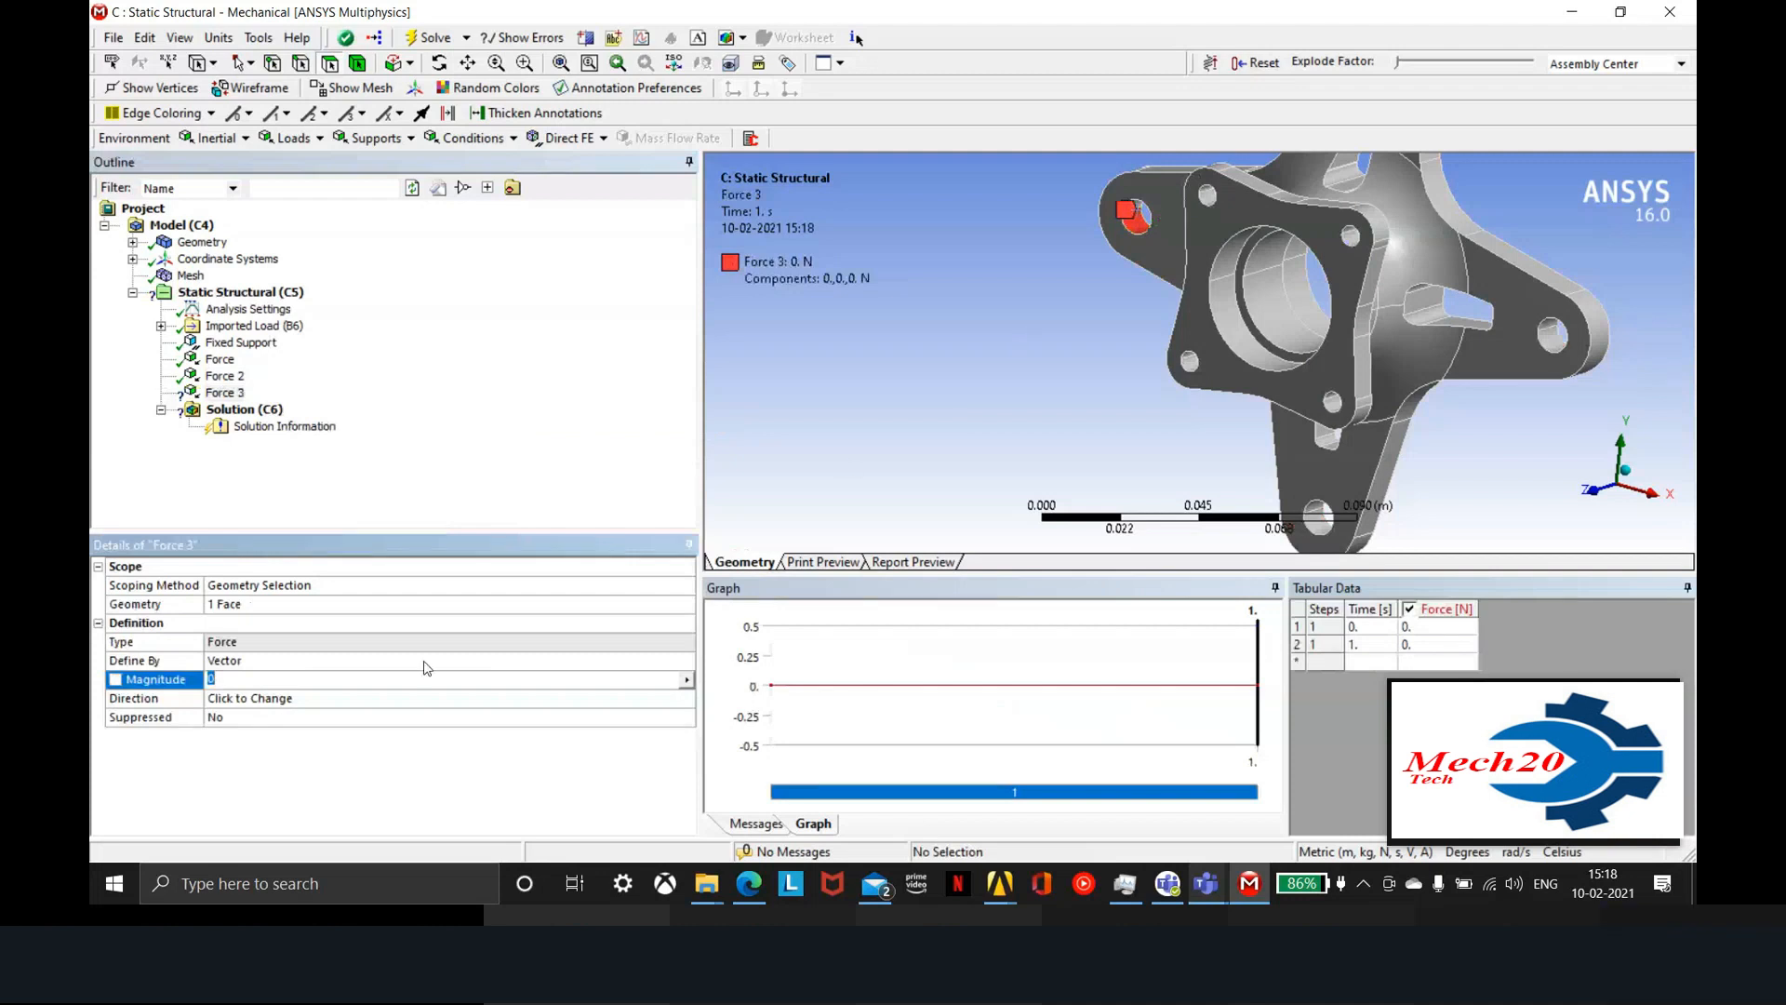
left_click(482, 660)
left_click(572, 680)
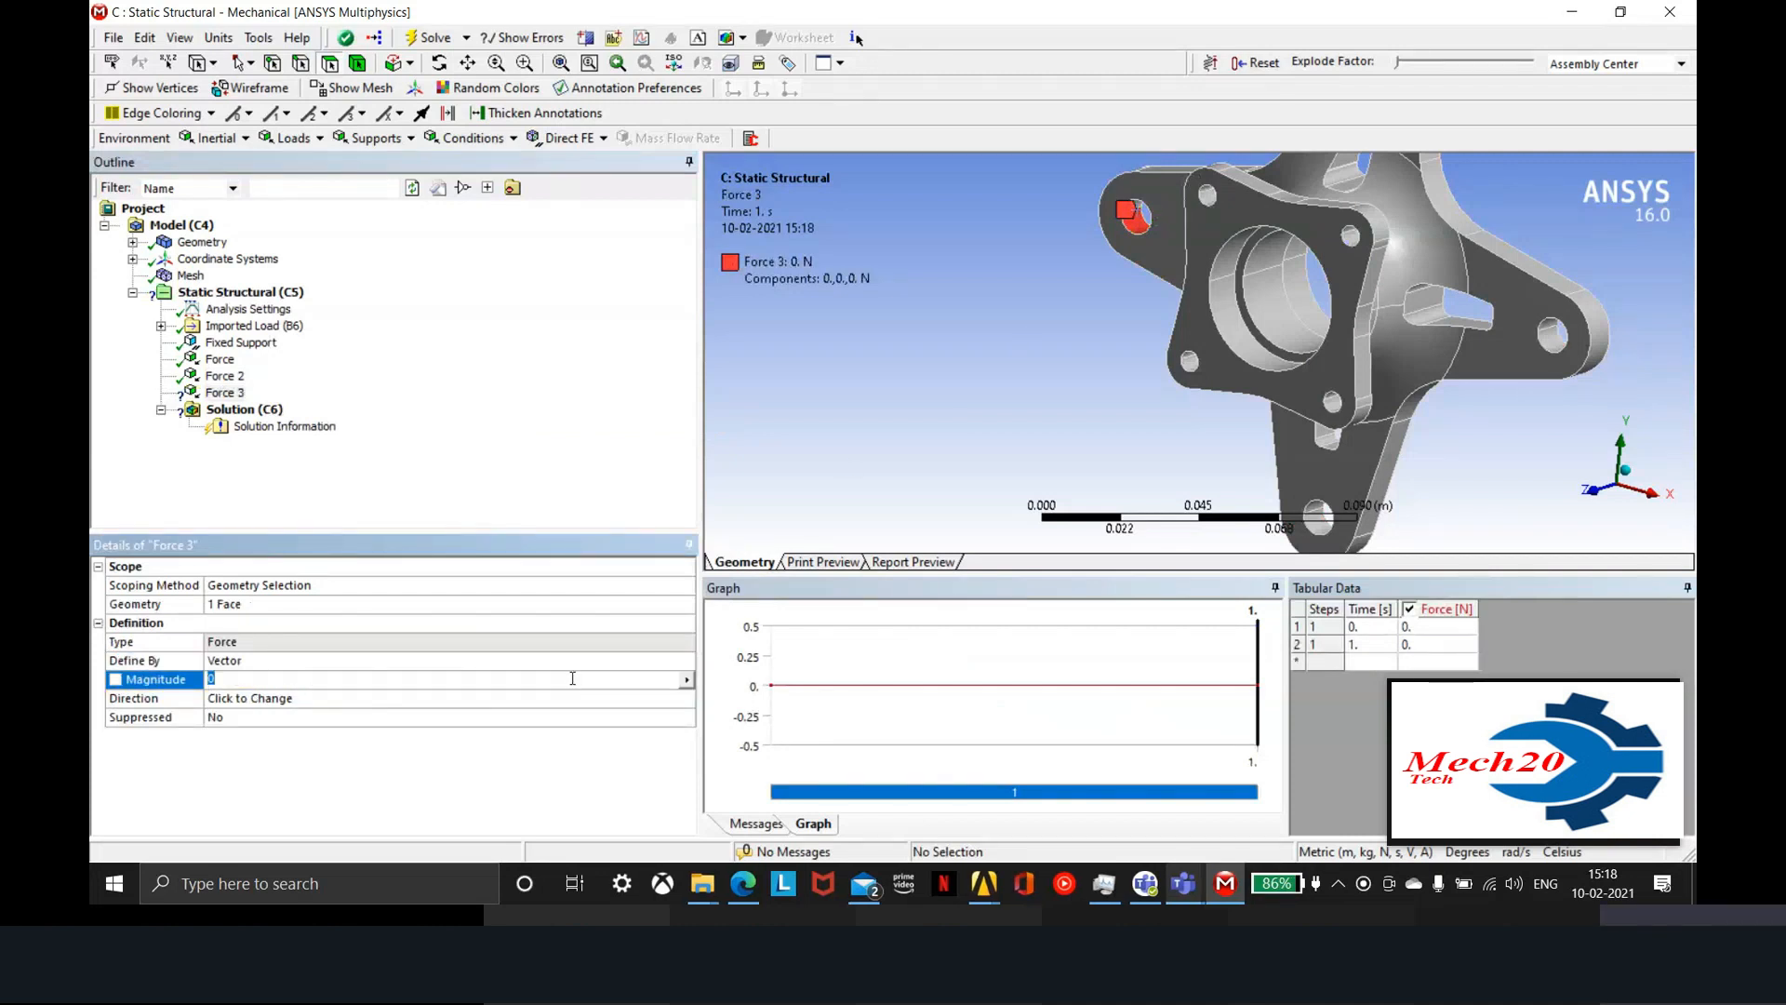
type("15000")
key("Return")
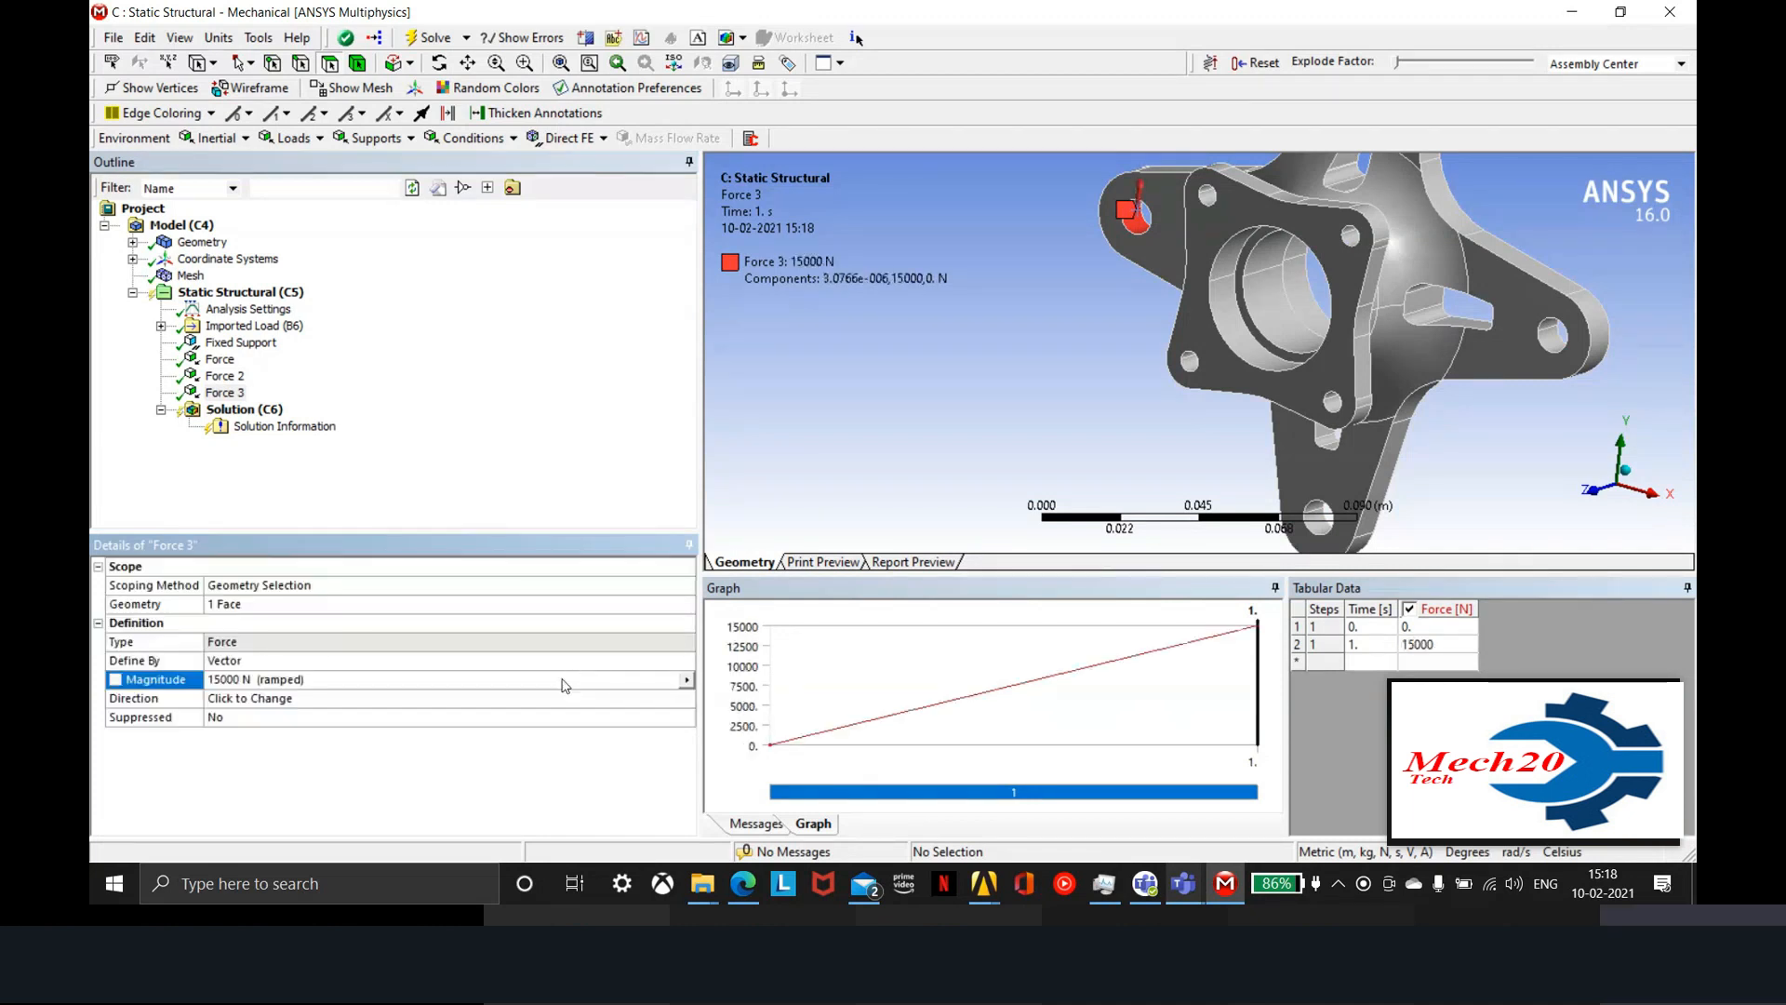
Insert a fourth force on the hole of the upward (+Y) arm
middle_click_drag(1097, 238, 1119, 288)
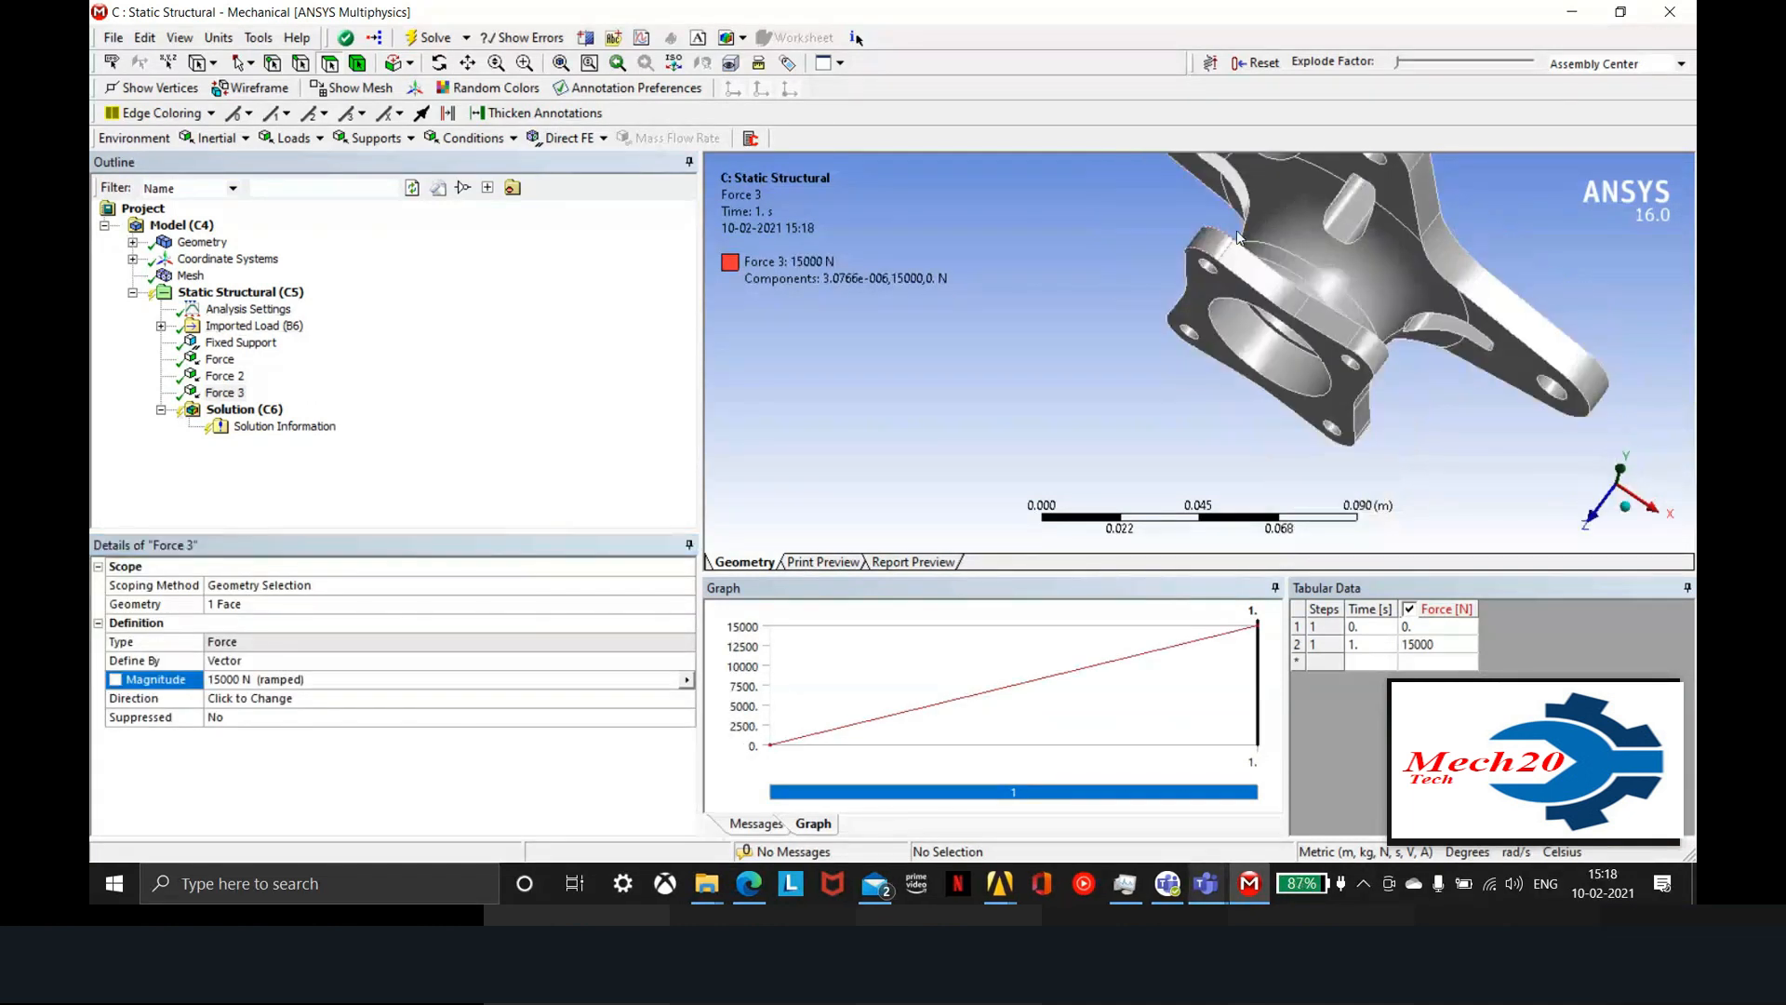
scroll(1306, 198, "down", 3)
middle_click_drag(1298, 267, 1286, 163)
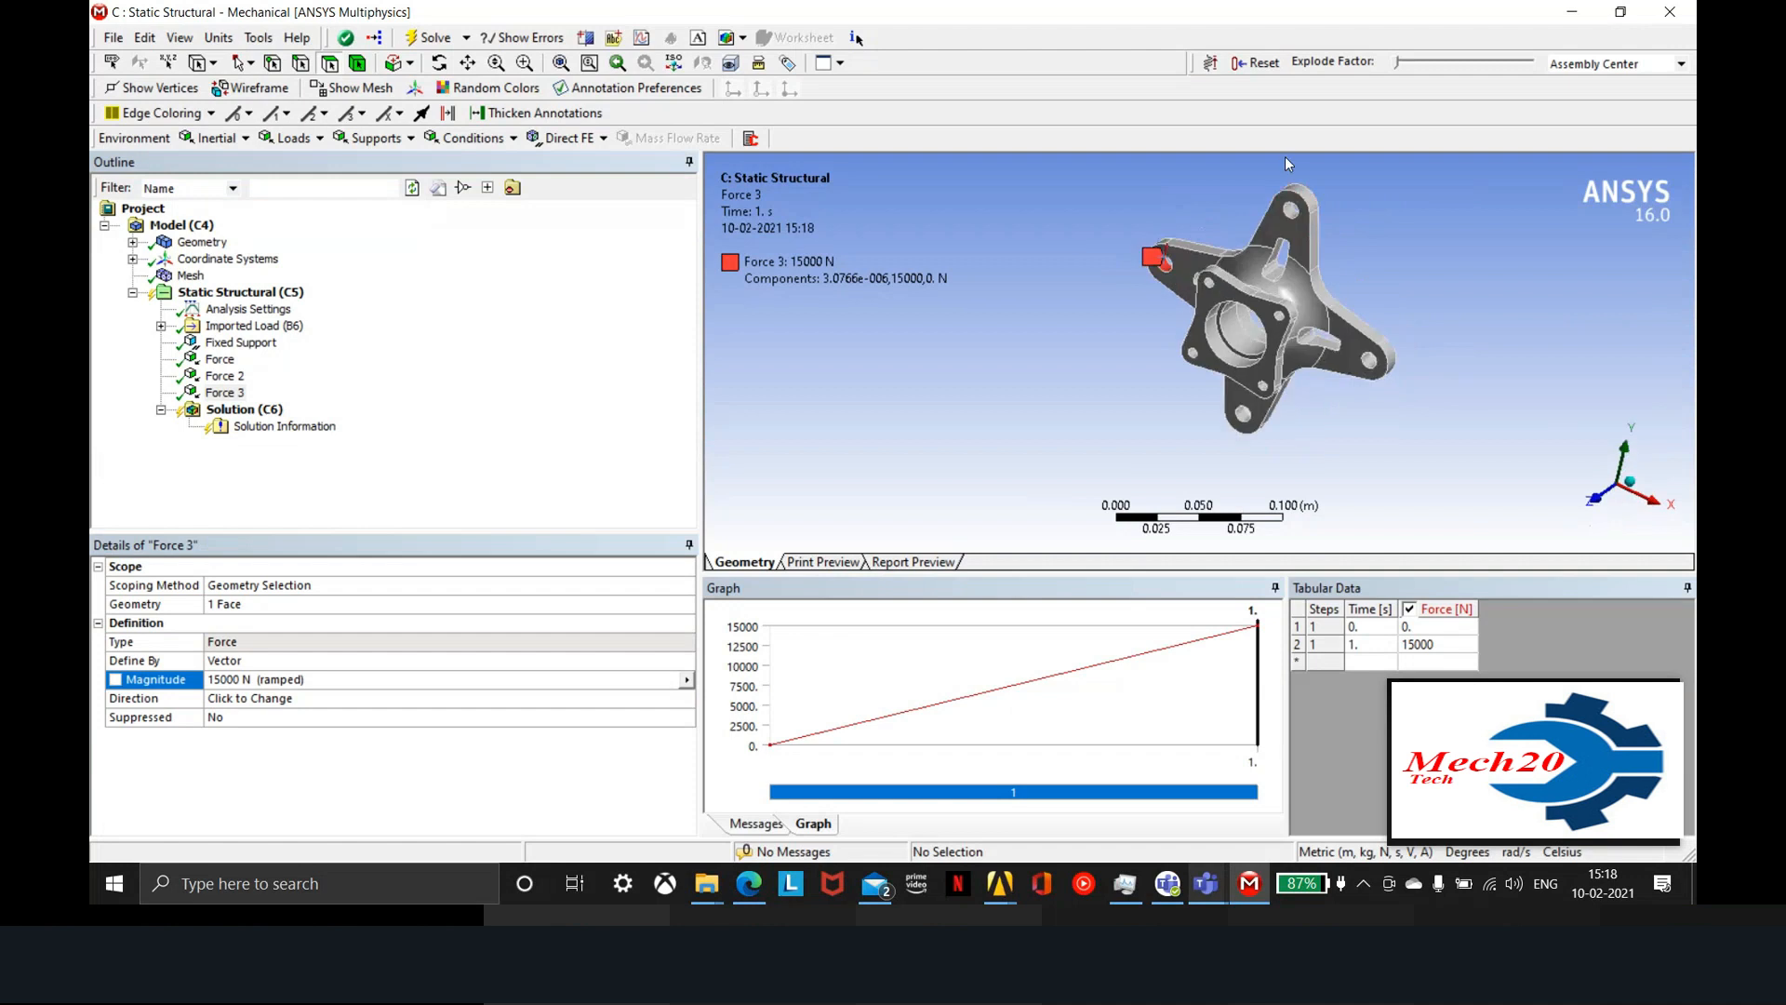
scroll(1354, 197, "up", 5)
left_click(1032, 270)
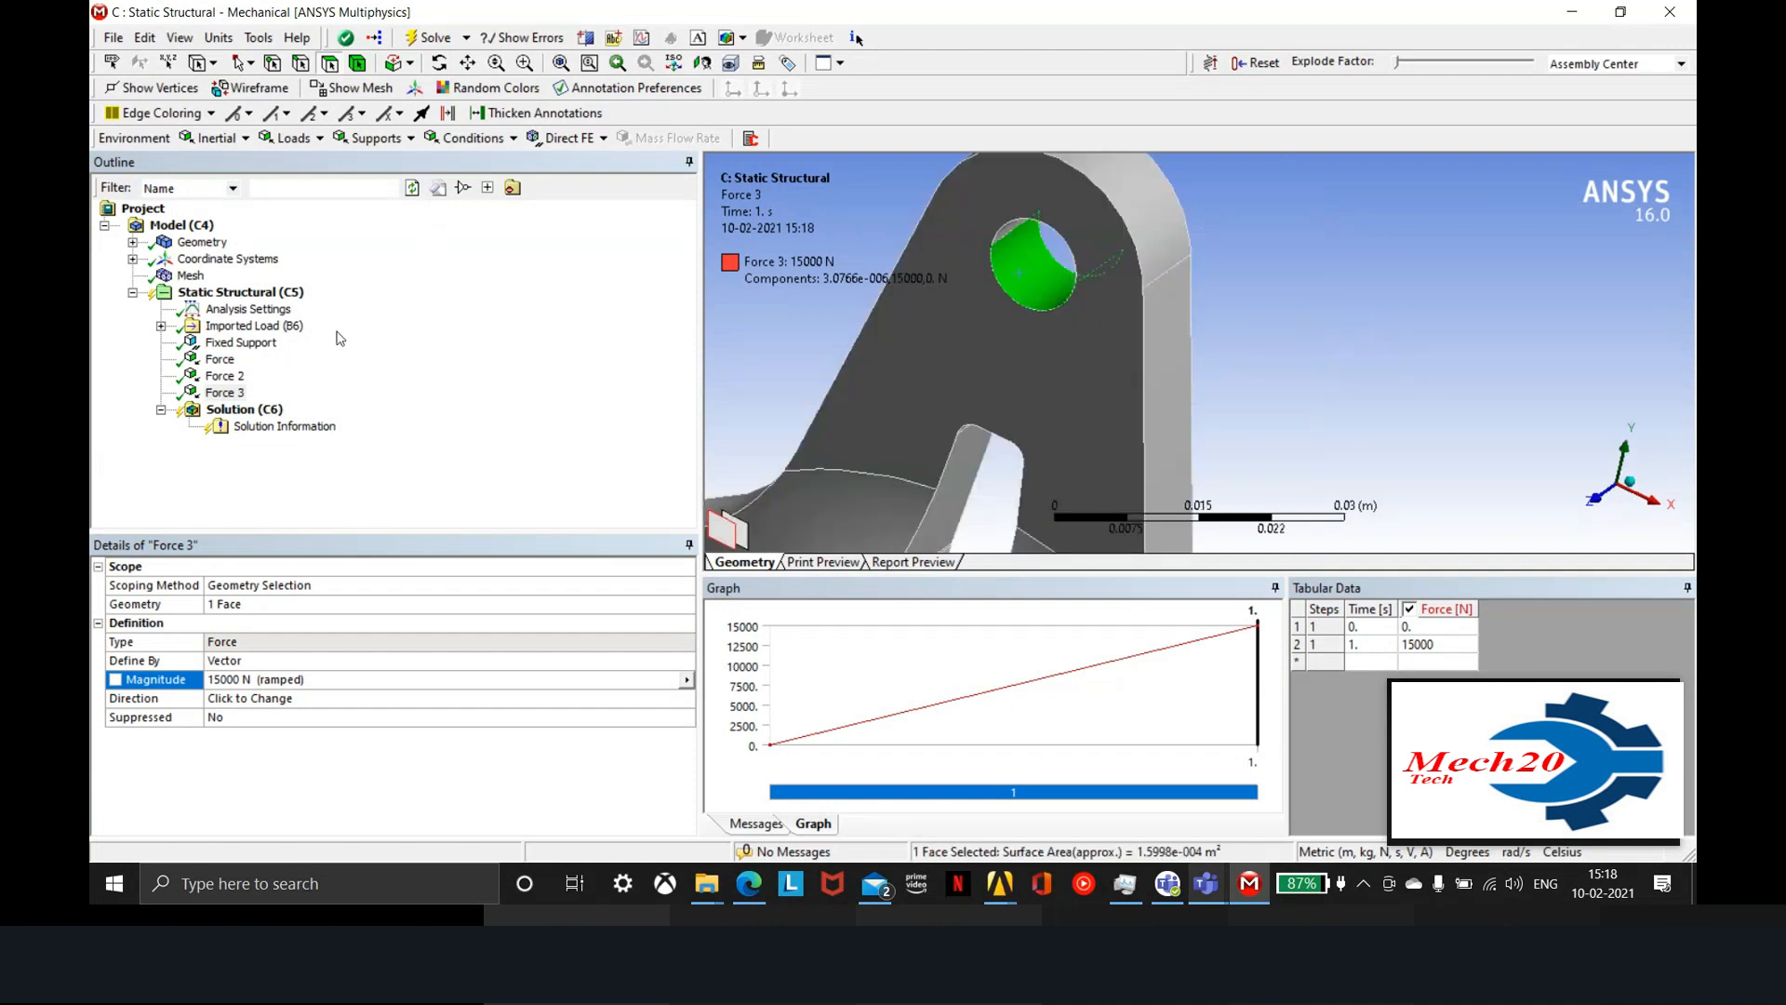
right_click(261, 293)
mouse_move(307, 305)
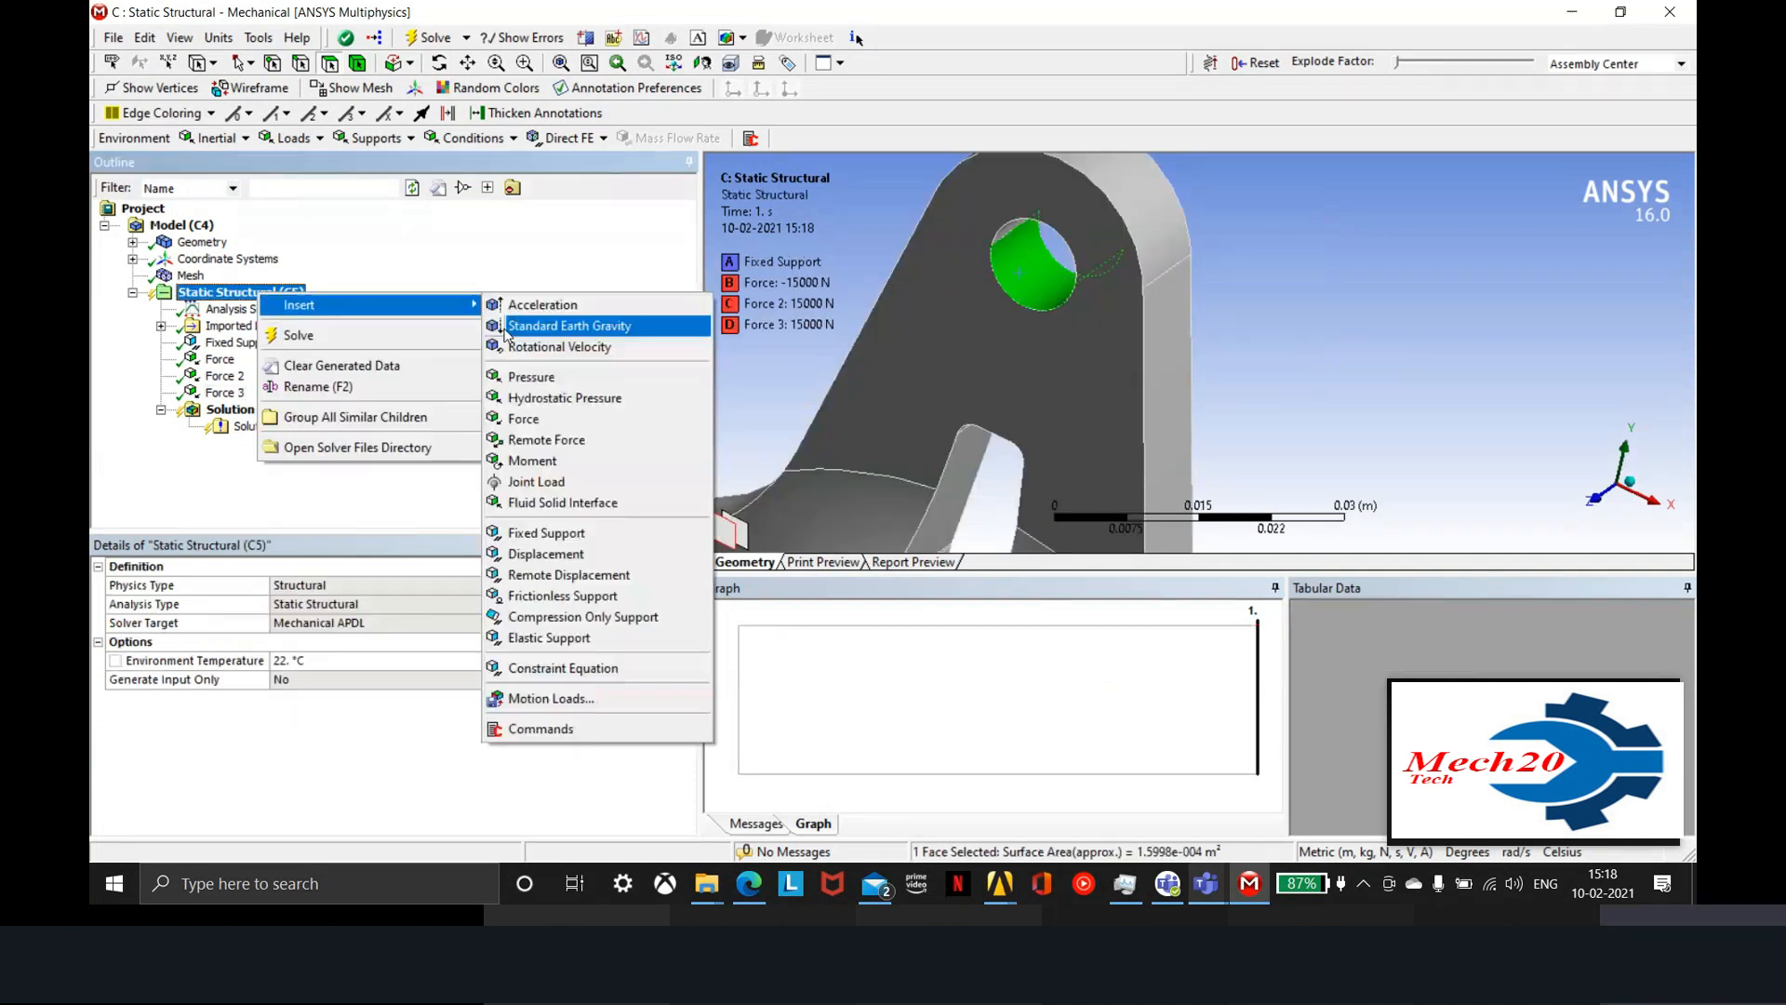
left_click(550, 420)
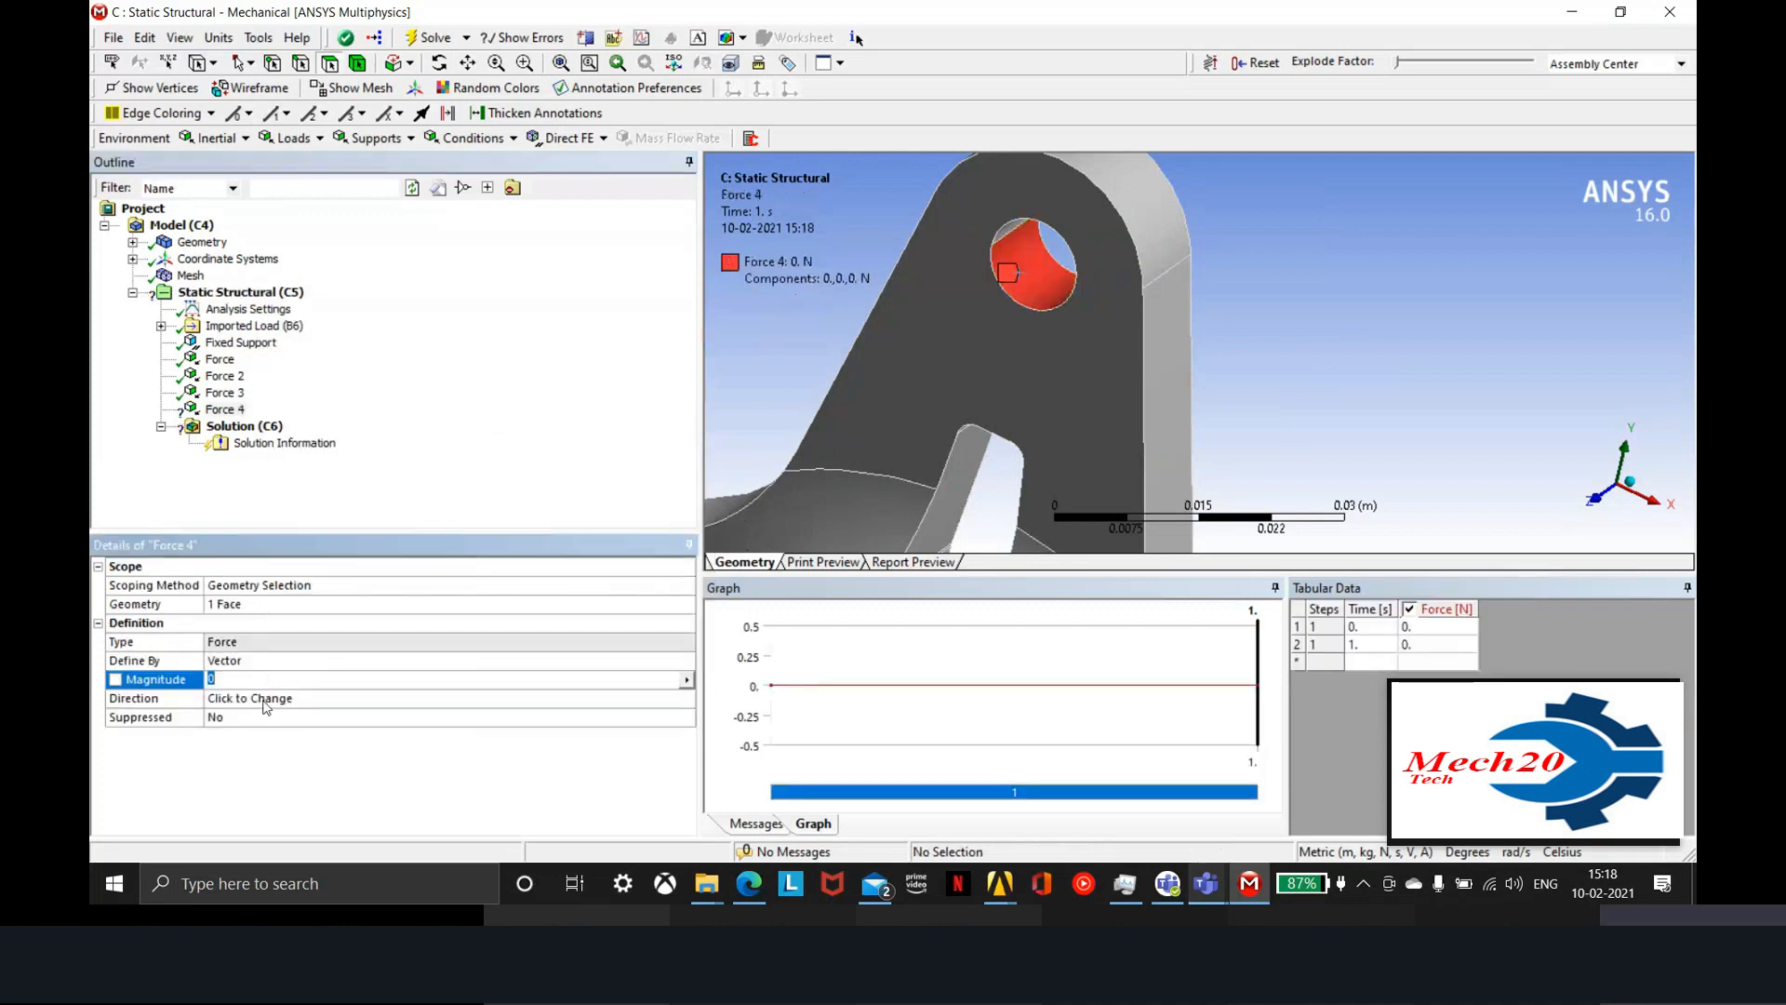
Define the upward arm's force by Components with an X component of 15000 N and solve the static structural analysis
left_click(688, 672)
left_click(688, 661)
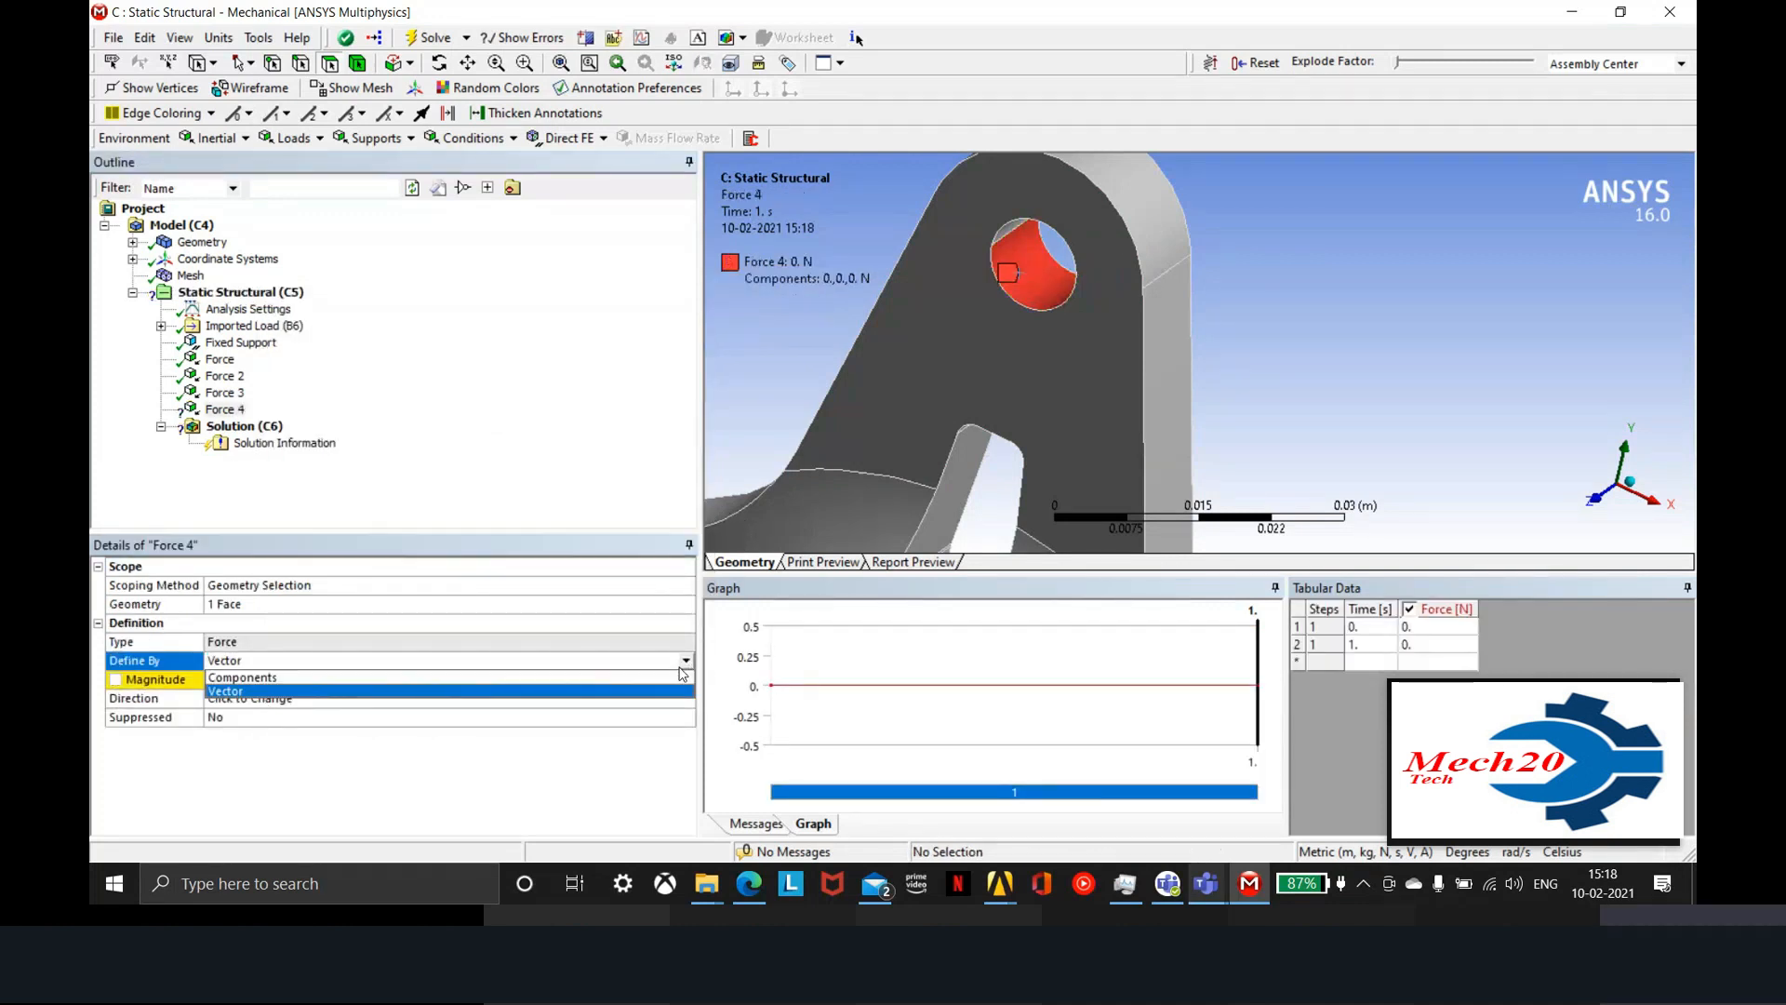
left_click(684, 676)
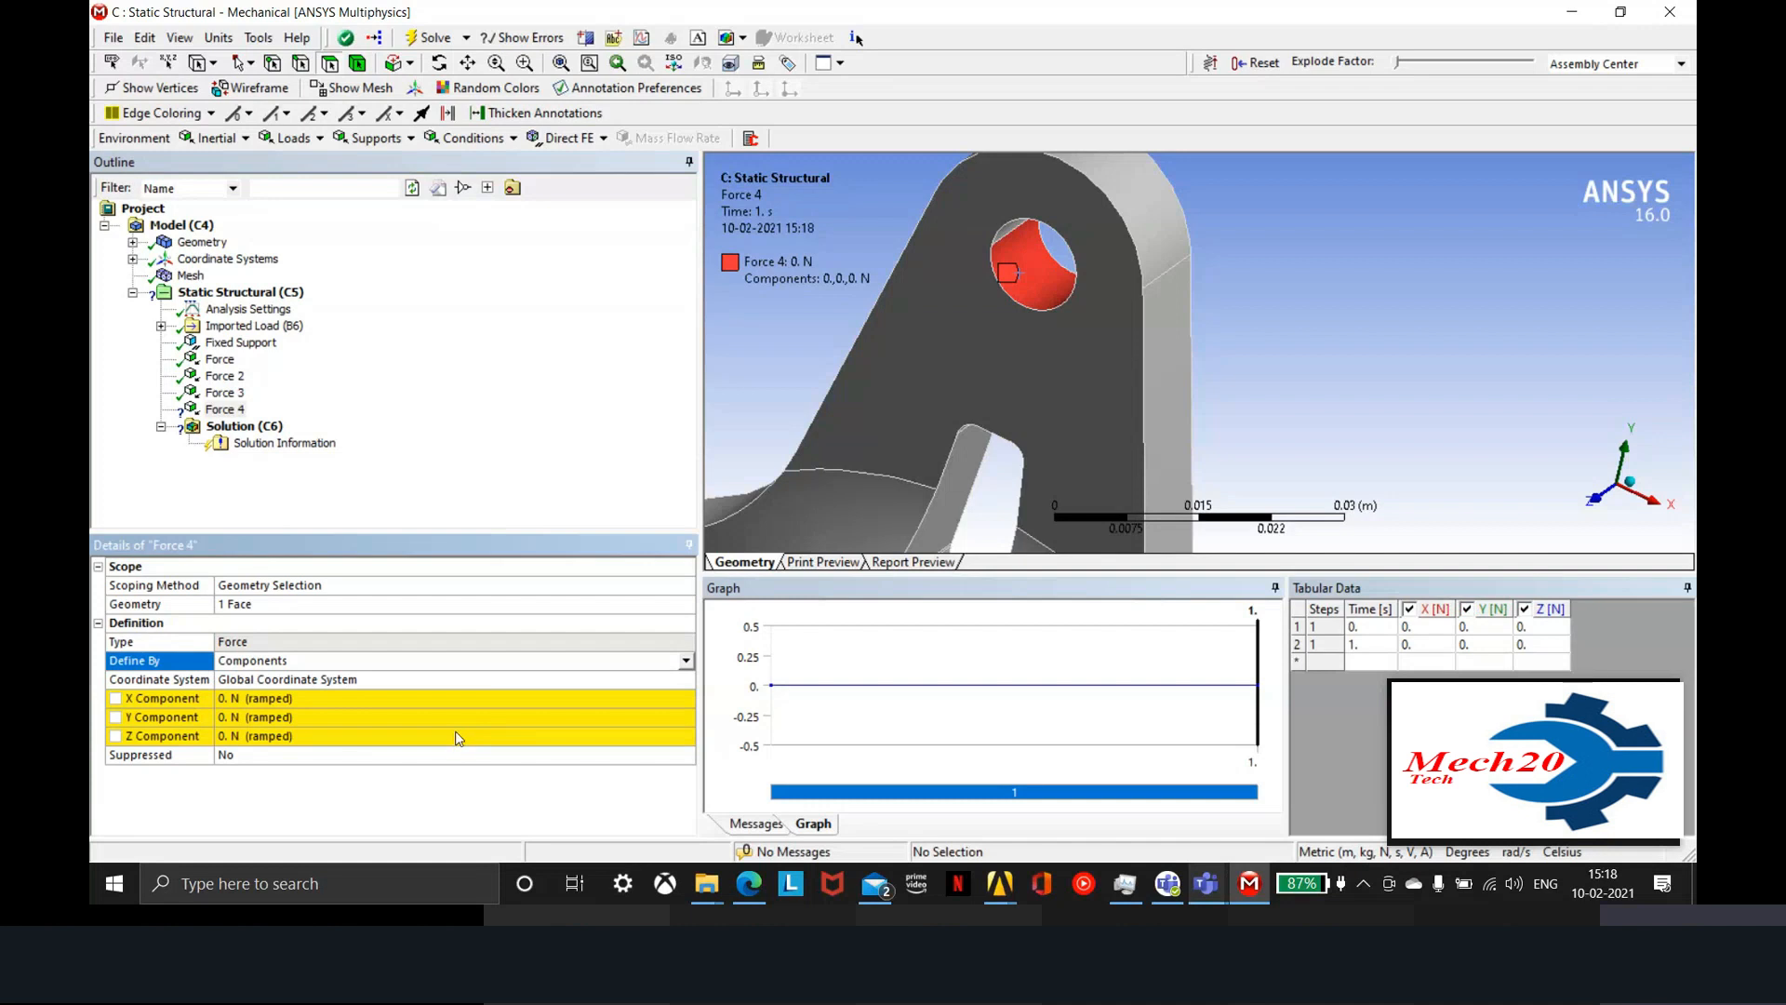
left_click(479, 697)
type("150")
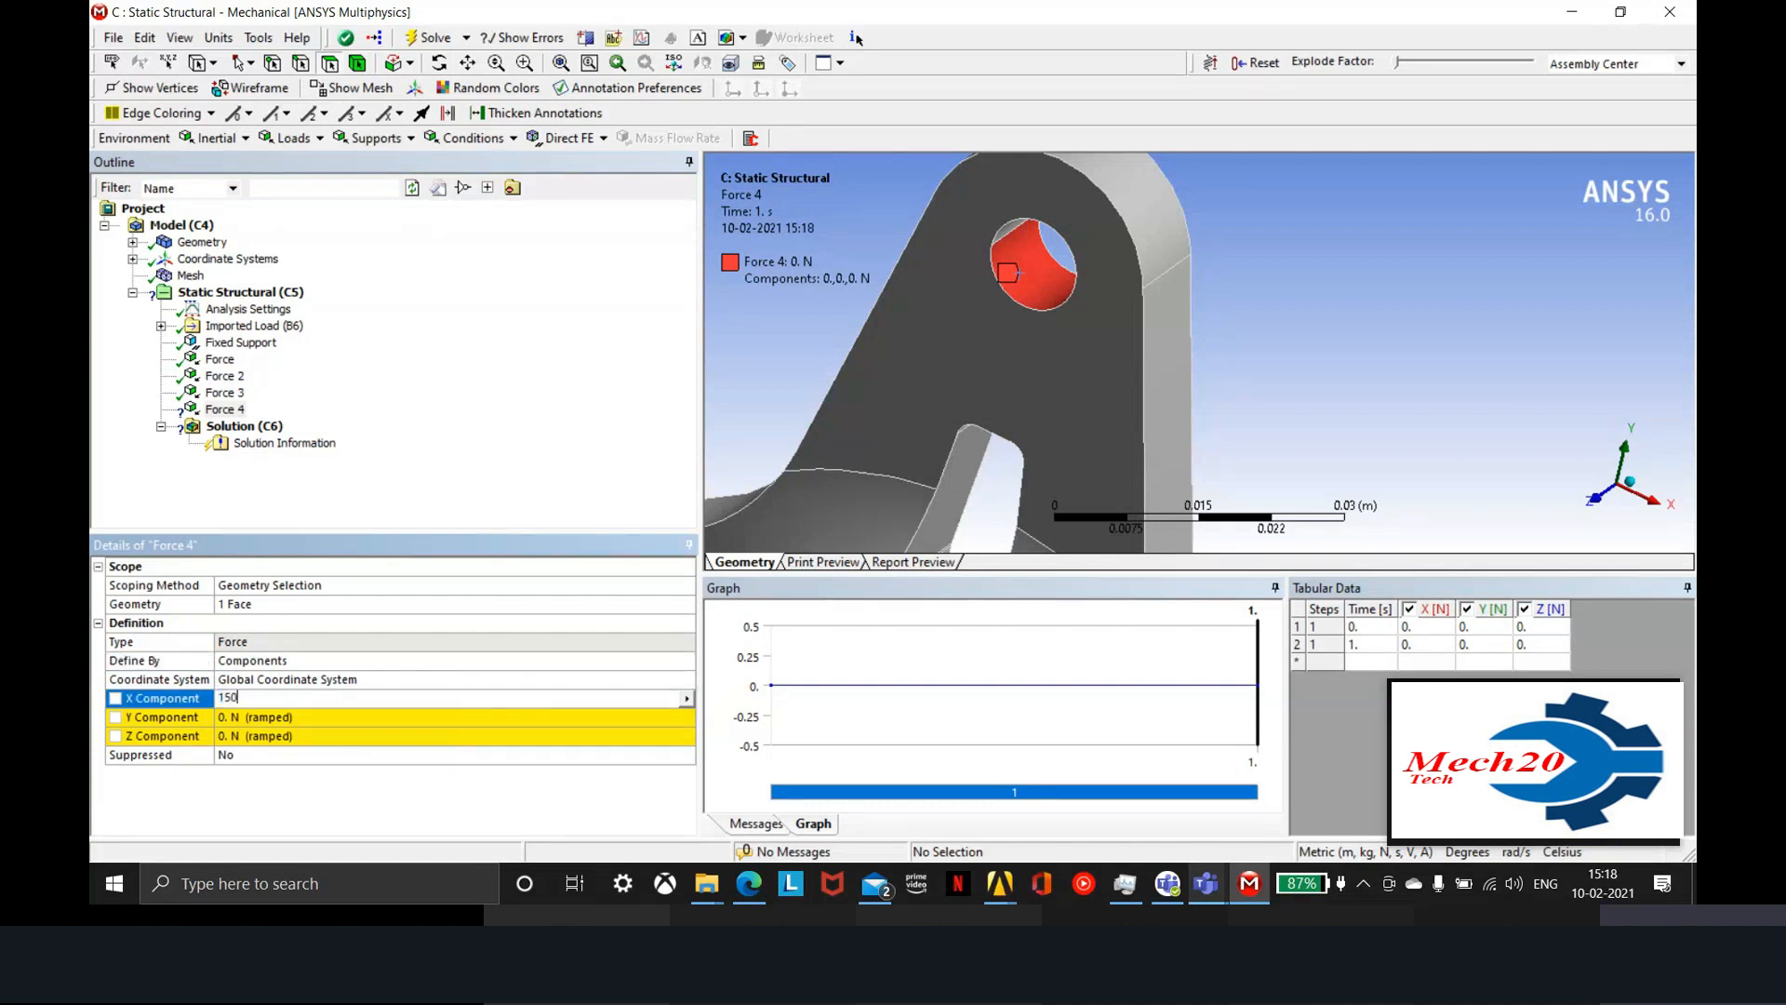
type("00")
key("Return")
right_click(265, 426)
left_click(372, 470)
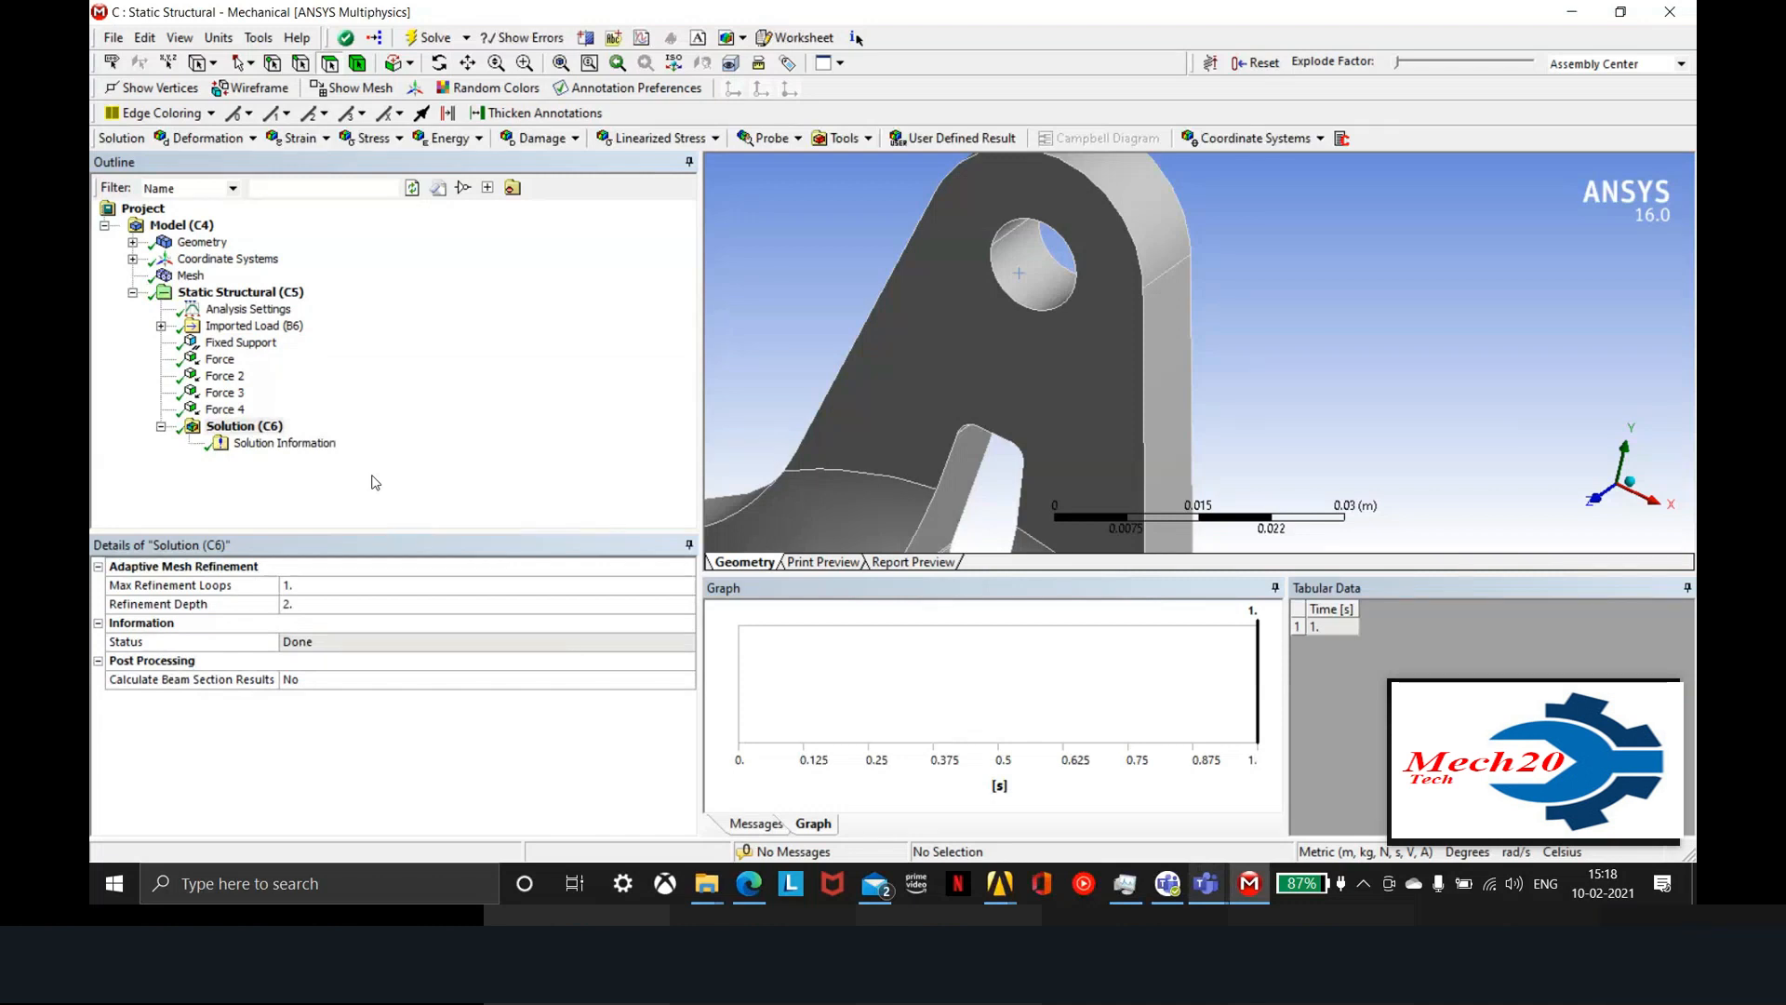
Insert a Total Deformation result under the static structural solution
left_click(265, 442)
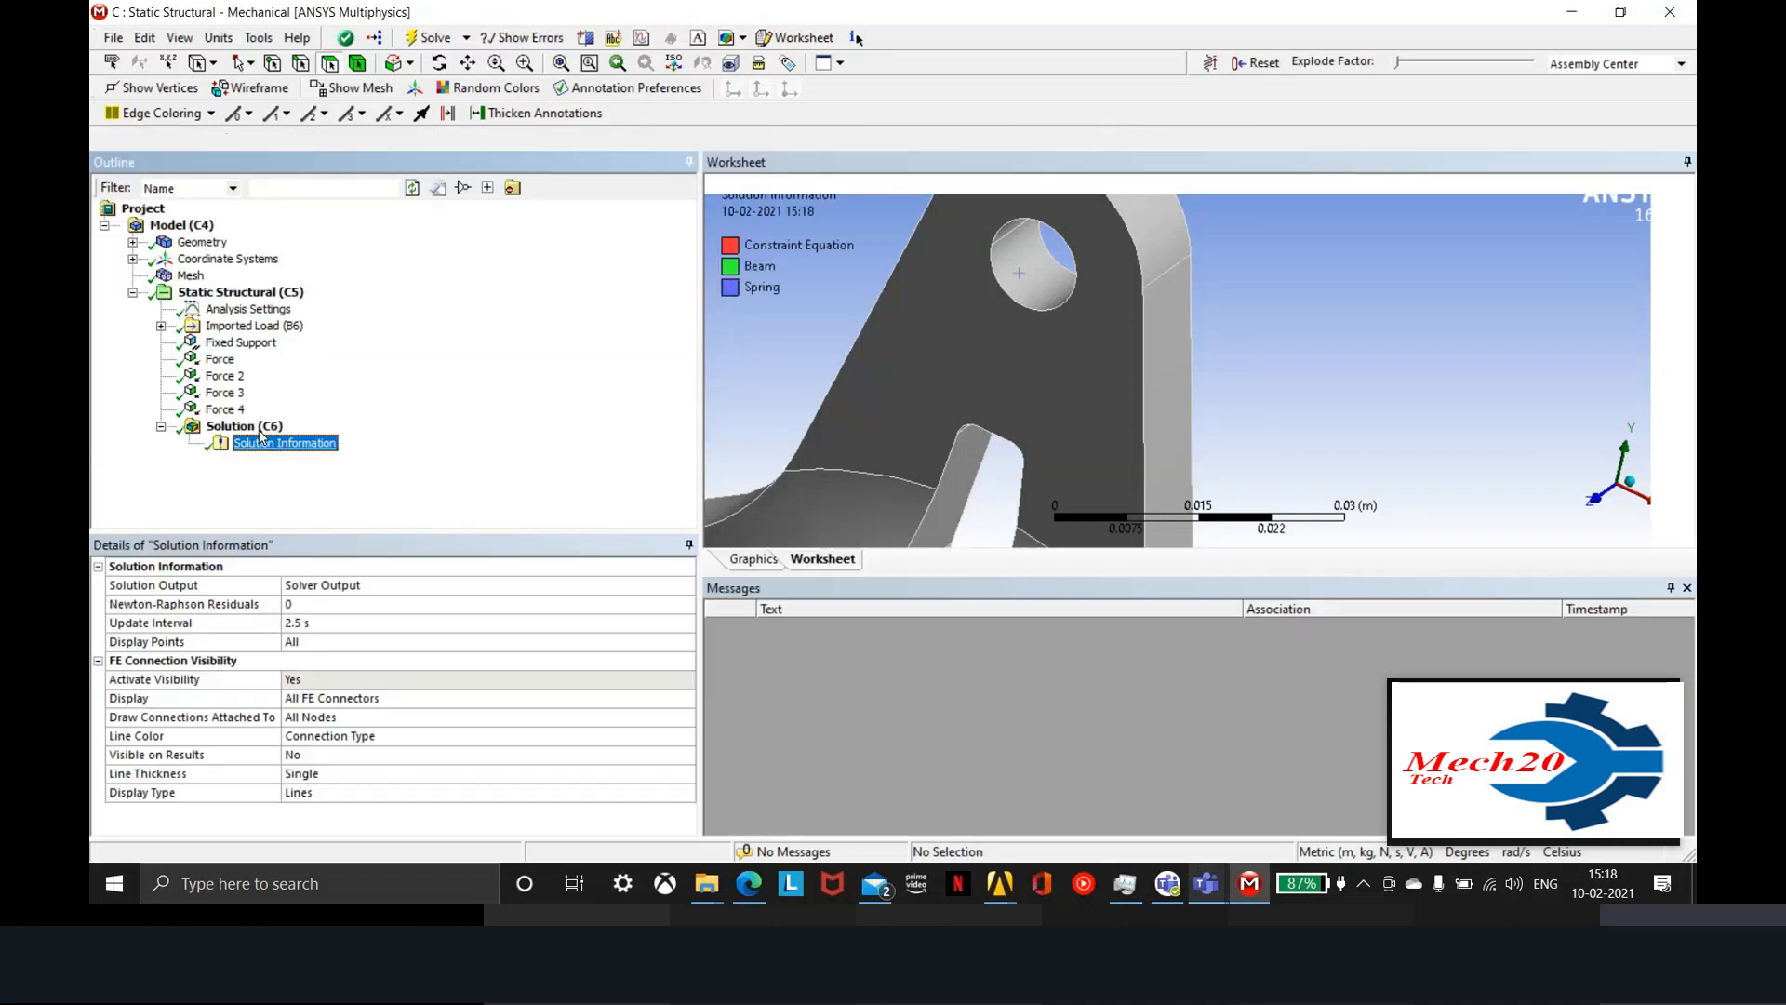
right_click(260, 440)
left_click(337, 416)
right_click(255, 430)
mouse_move(363, 443)
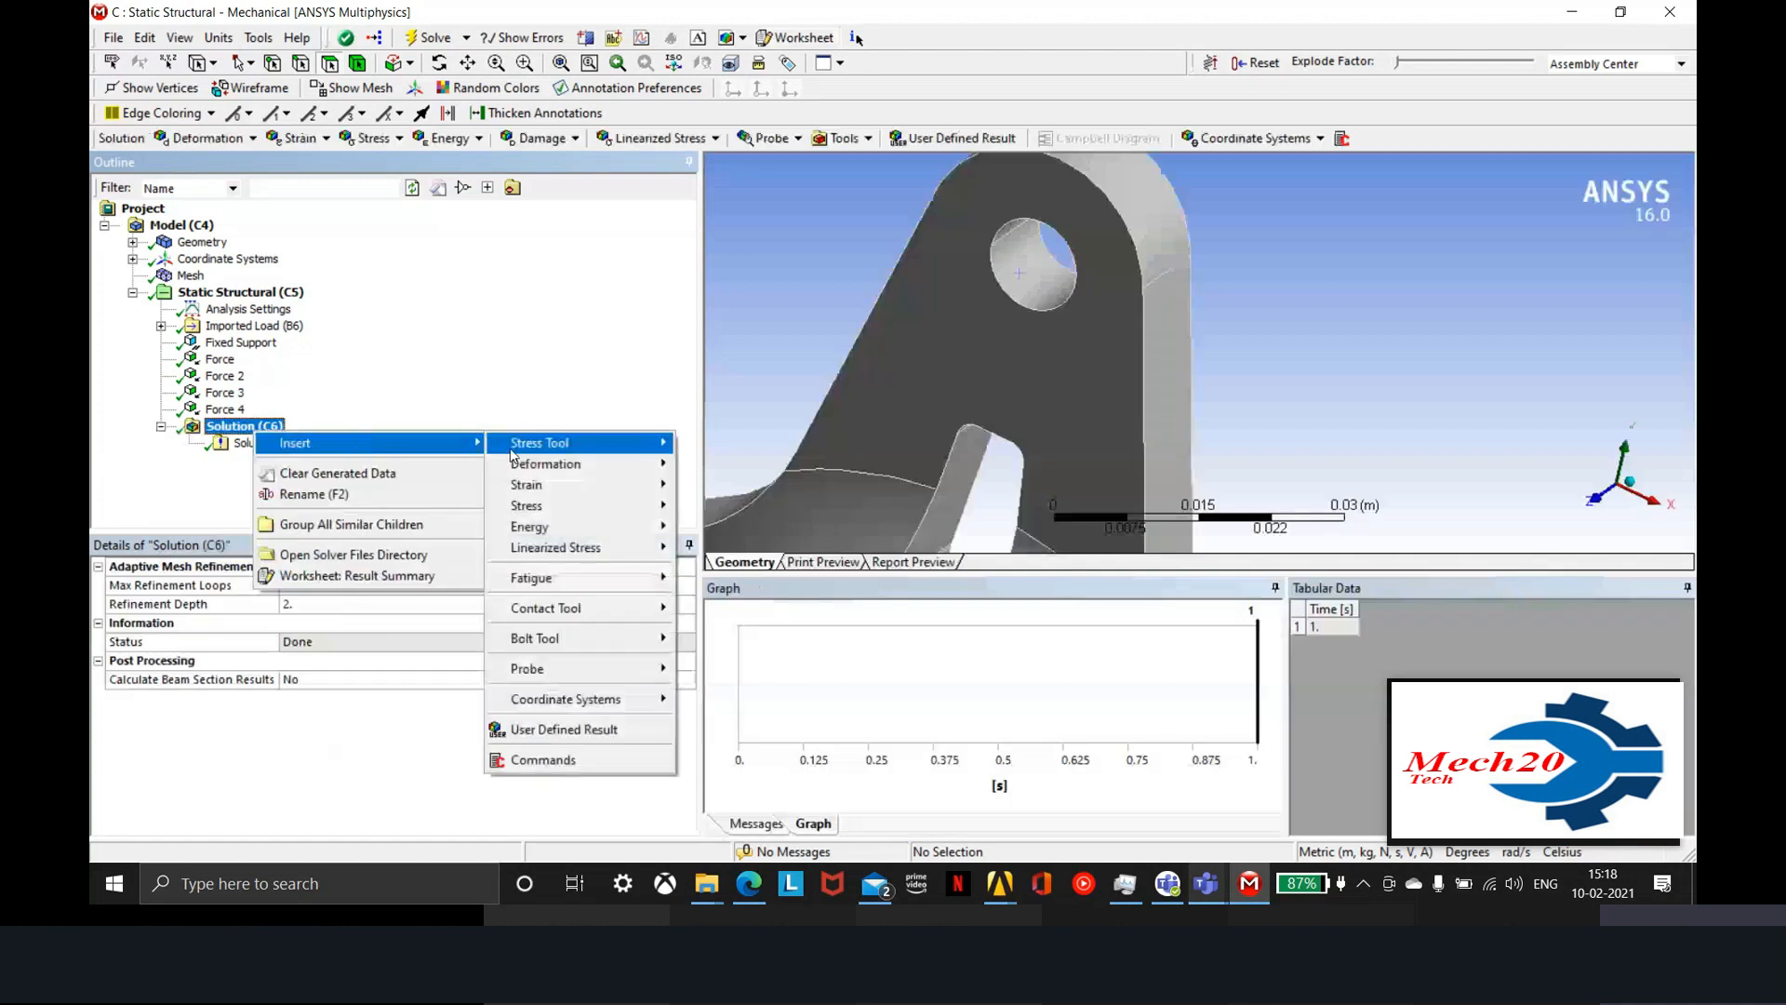
mouse_move(558, 463)
left_click(717, 463)
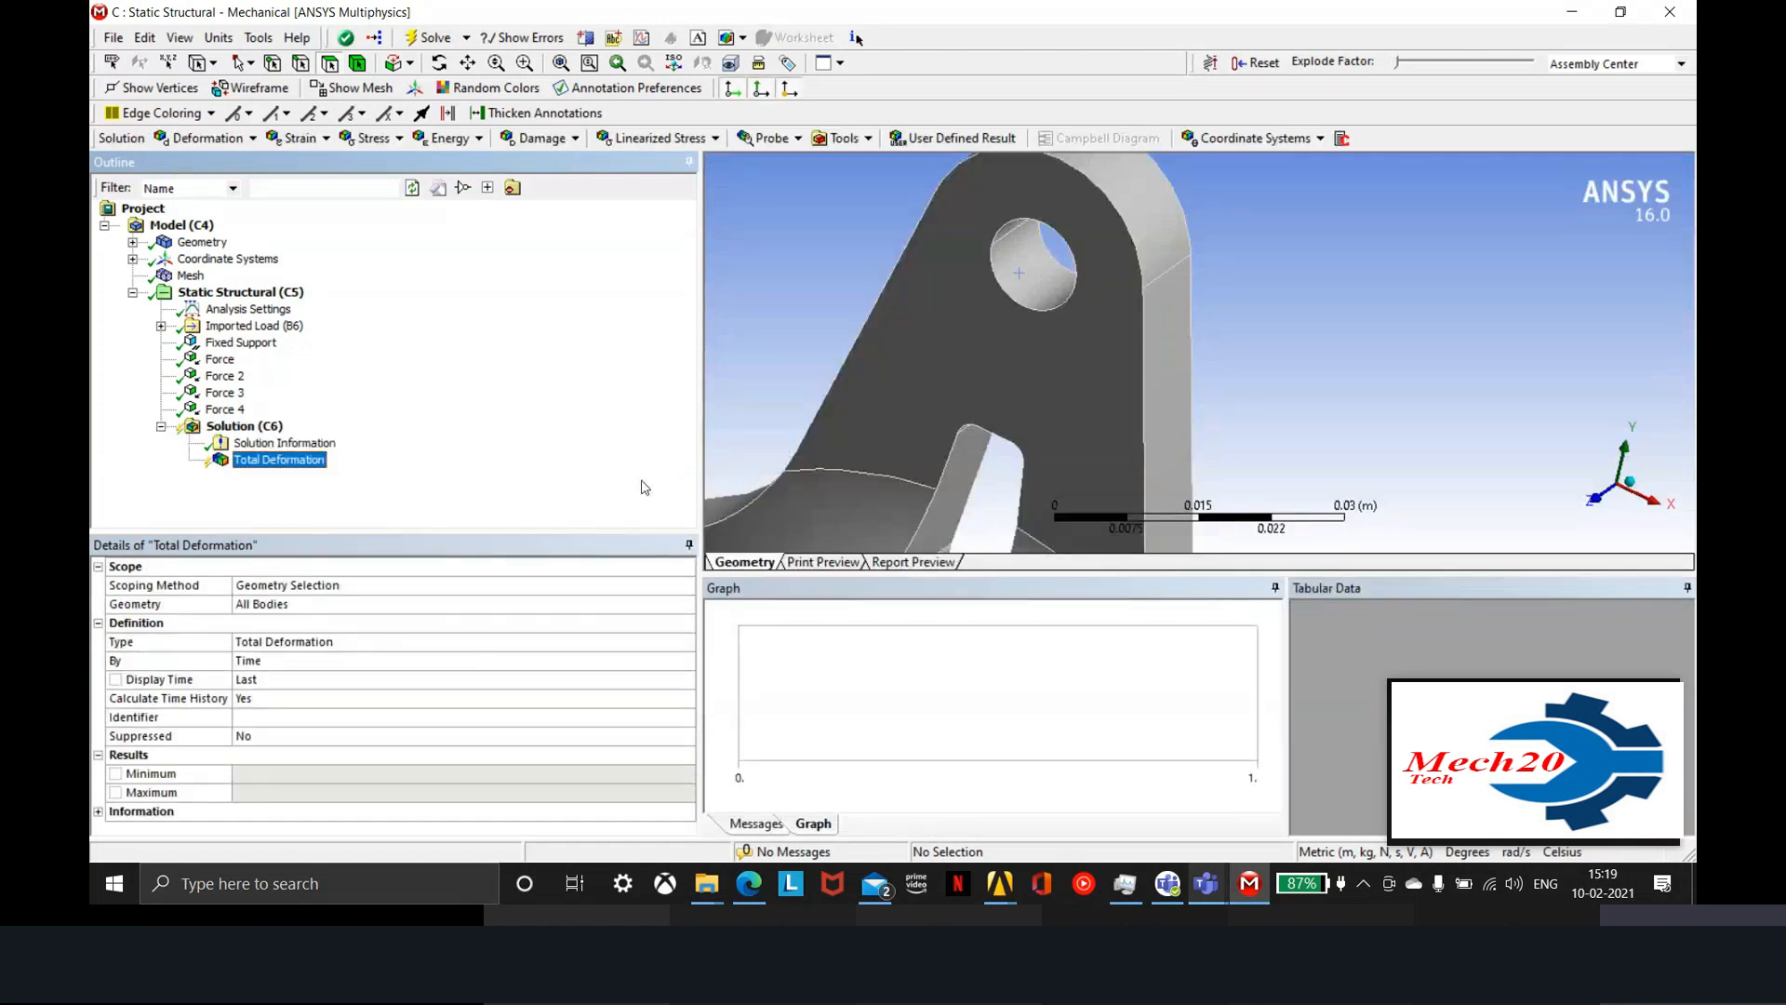
Insert a Shear Stress result for all bodies under the static structural solution
left_click(225, 428)
right_click(225, 428)
mouse_move(363, 437)
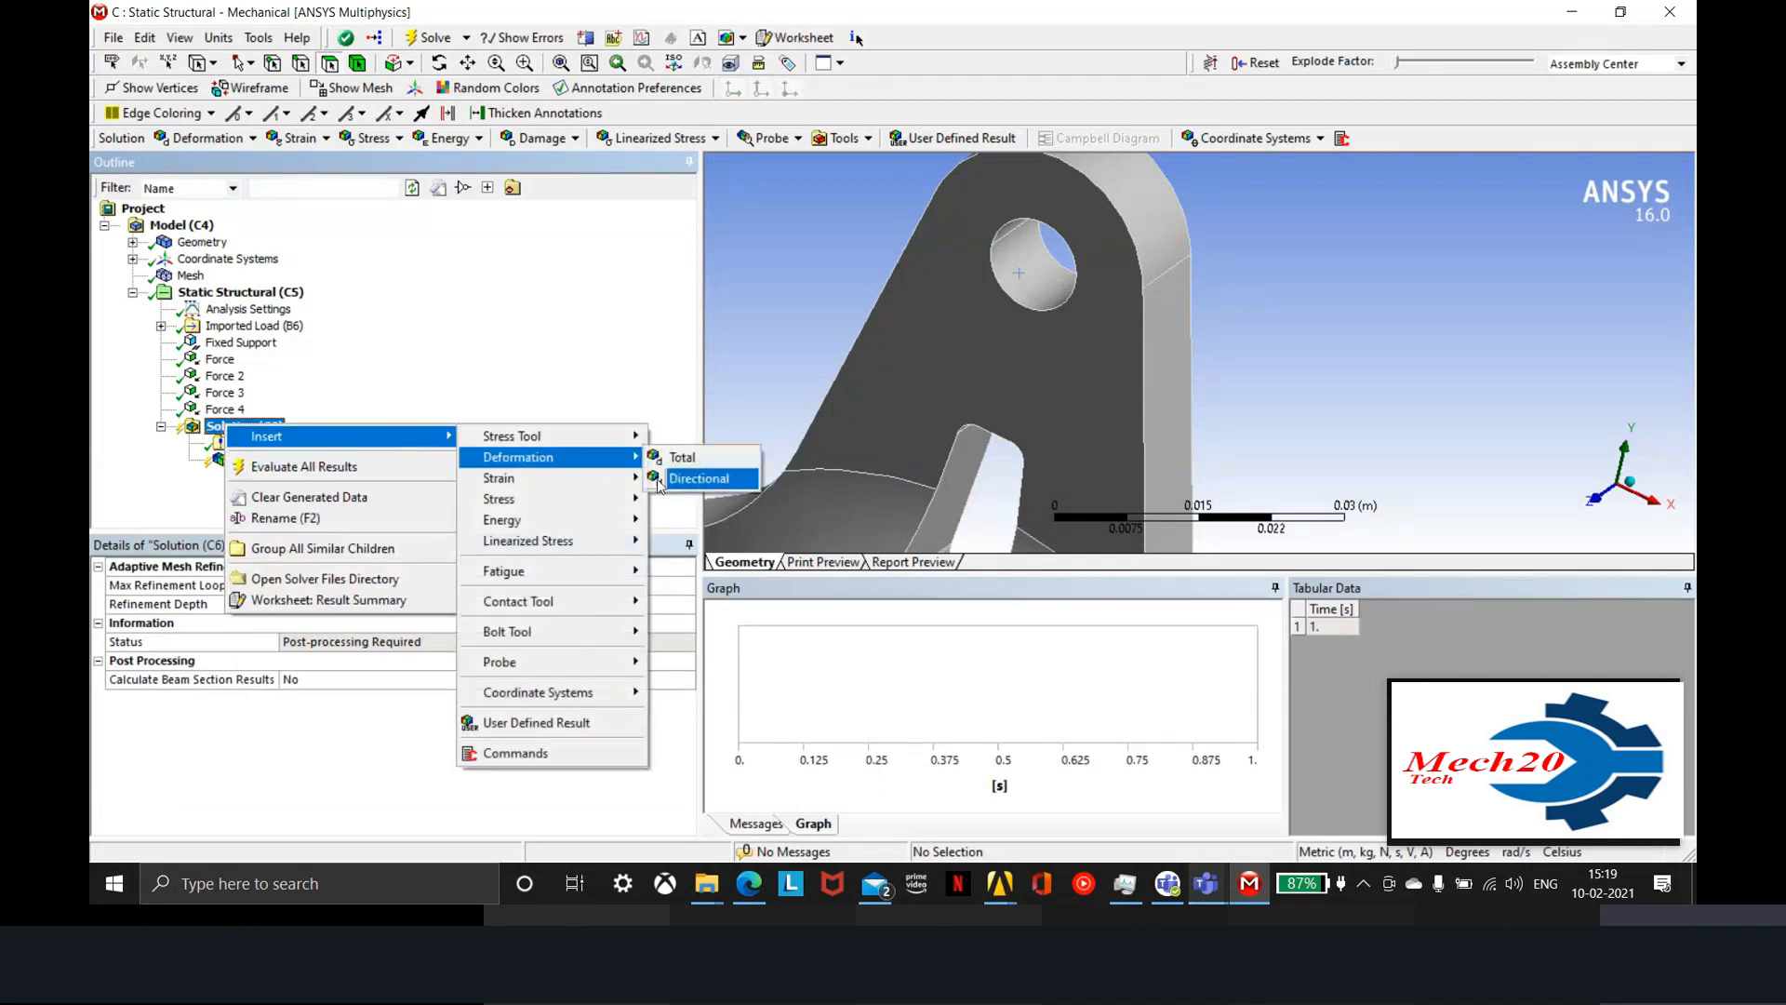
mouse_move(605, 507)
left_click(699, 640)
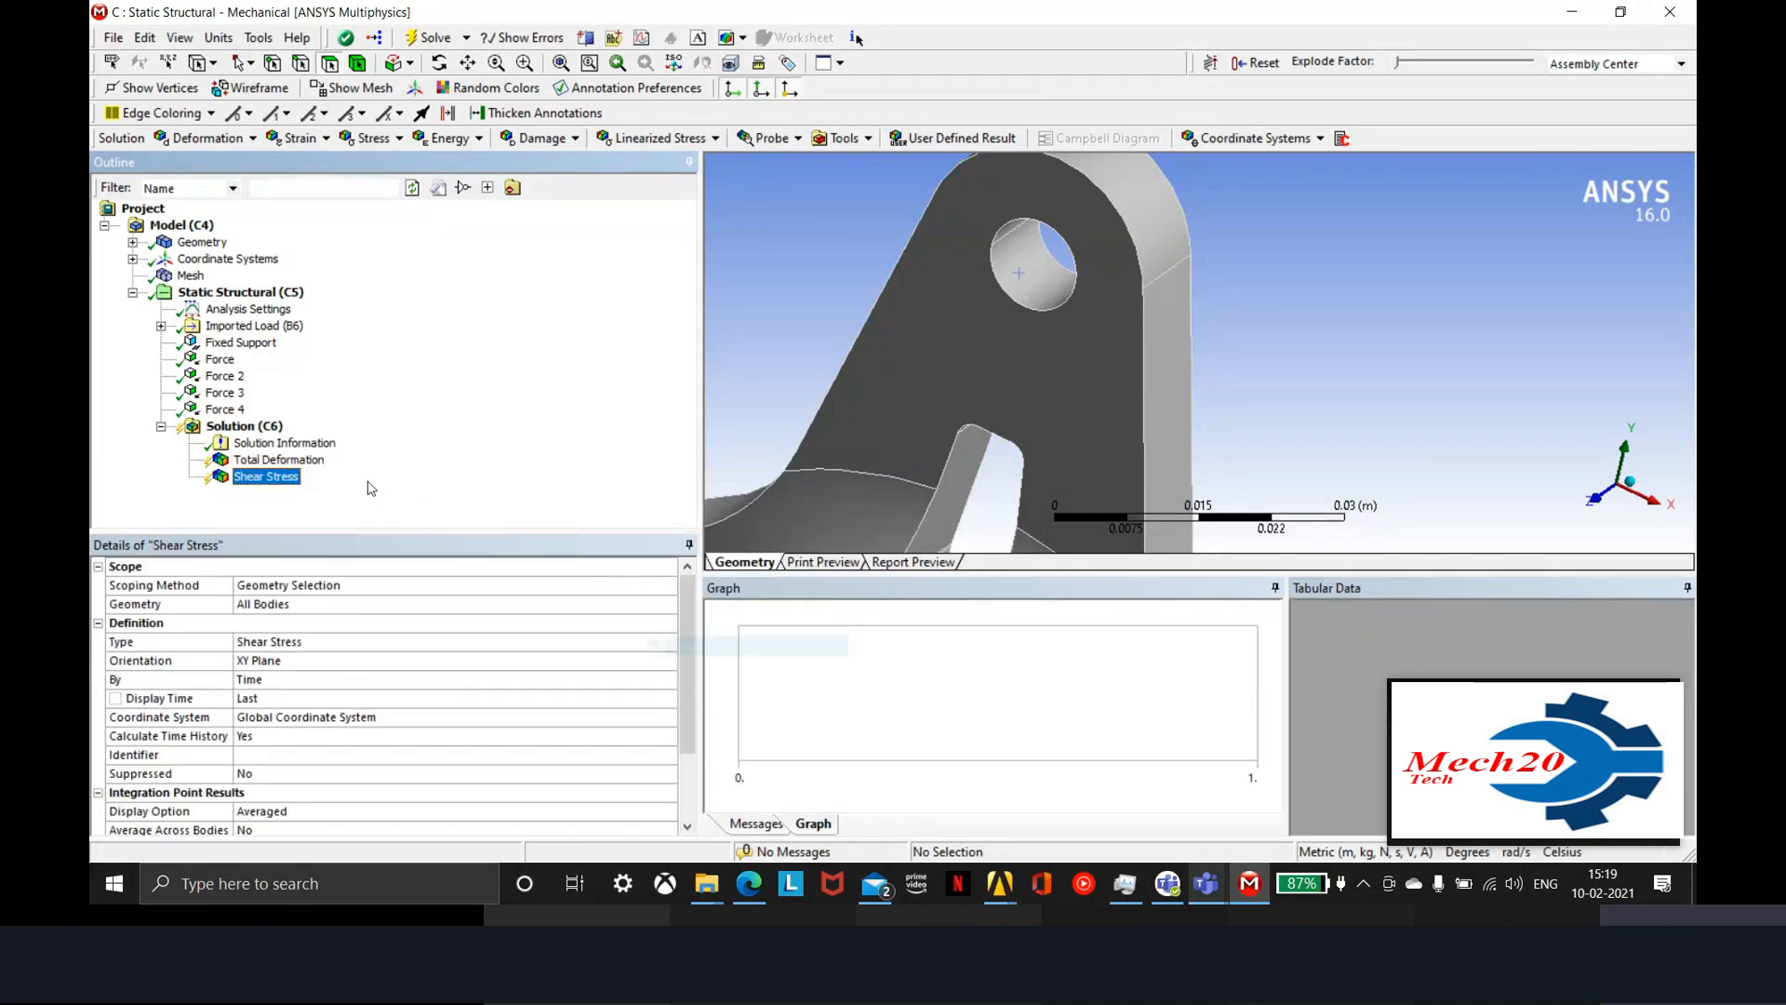
Insert a Maximum Shear Stress result under the solution and evaluate all results
right_click(279, 431)
mouse_move(372, 438)
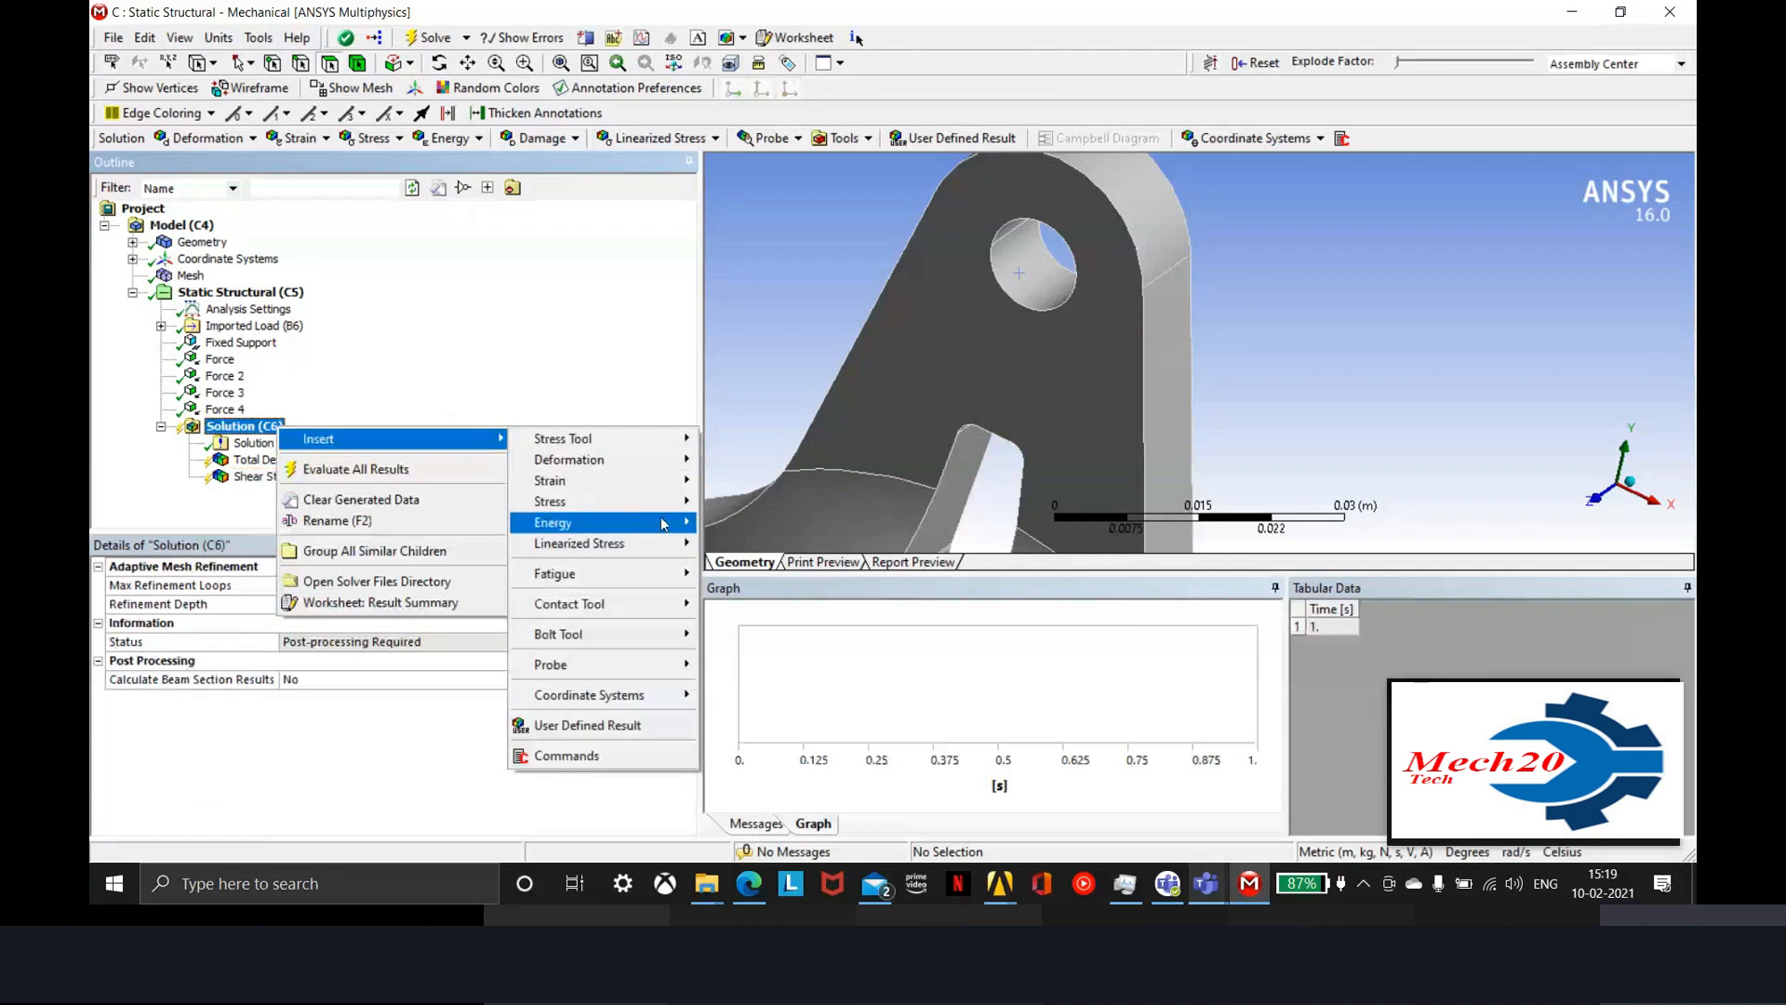
mouse_move(663, 523)
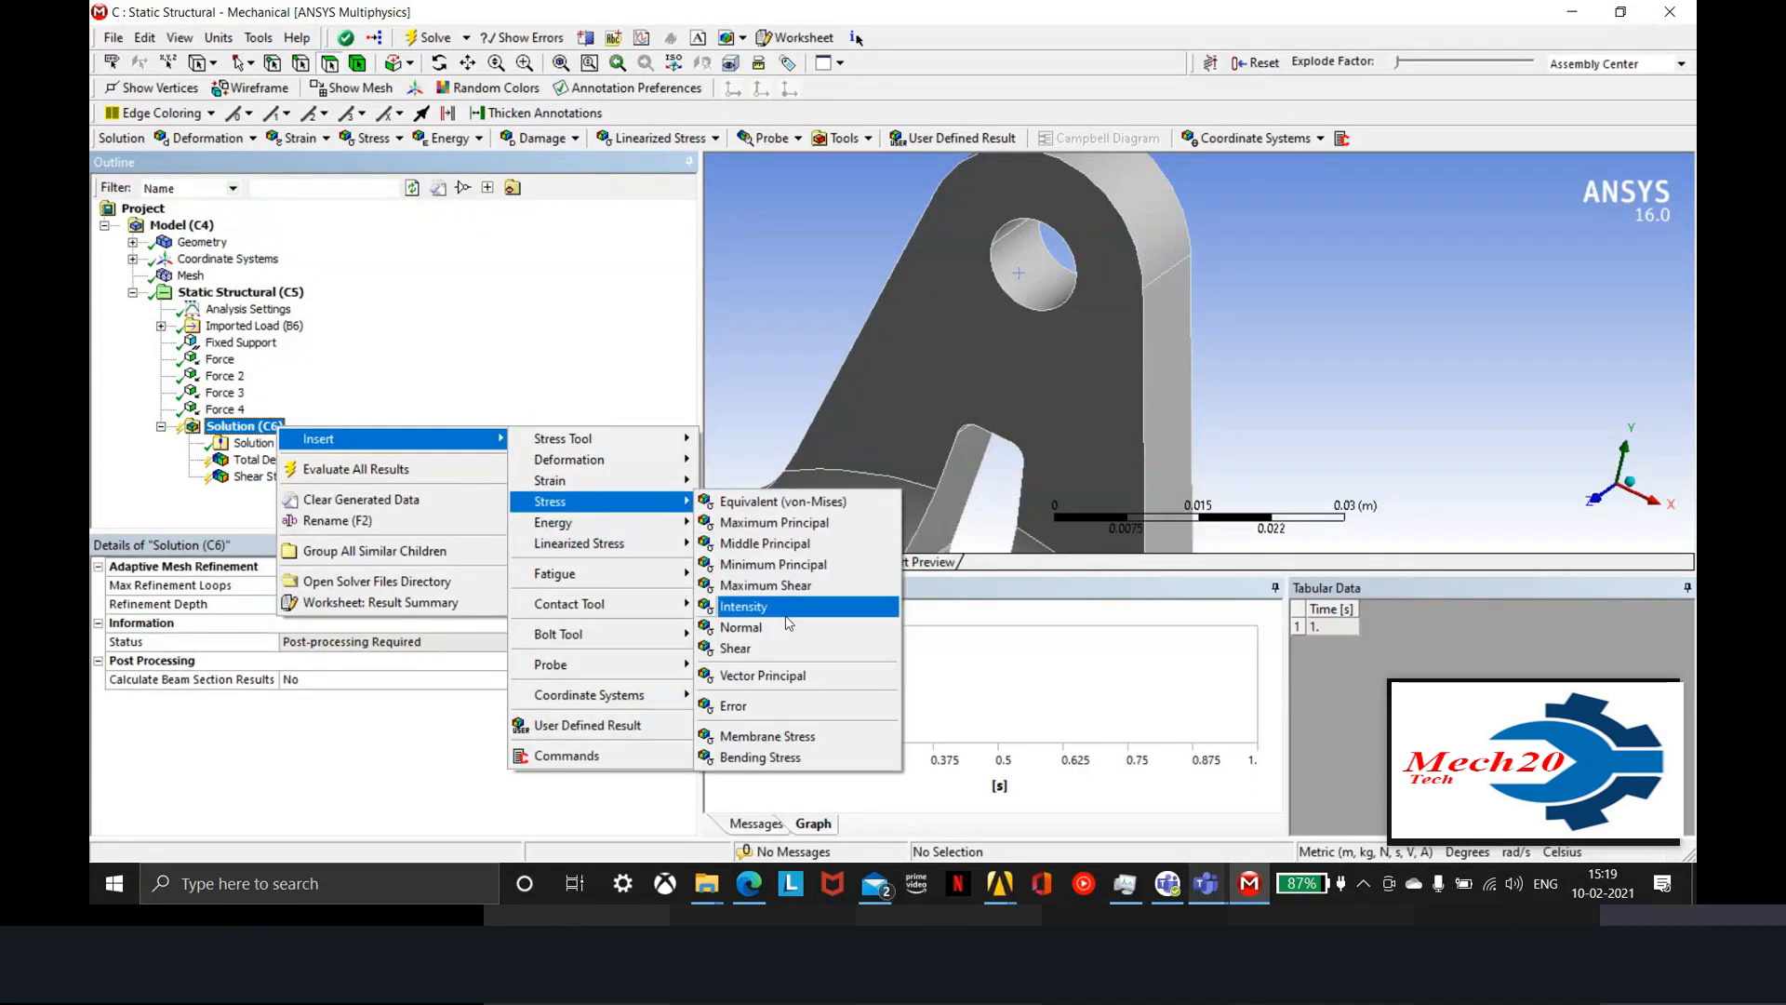
left_click(774, 585)
right_click(253, 428)
left_click(362, 465)
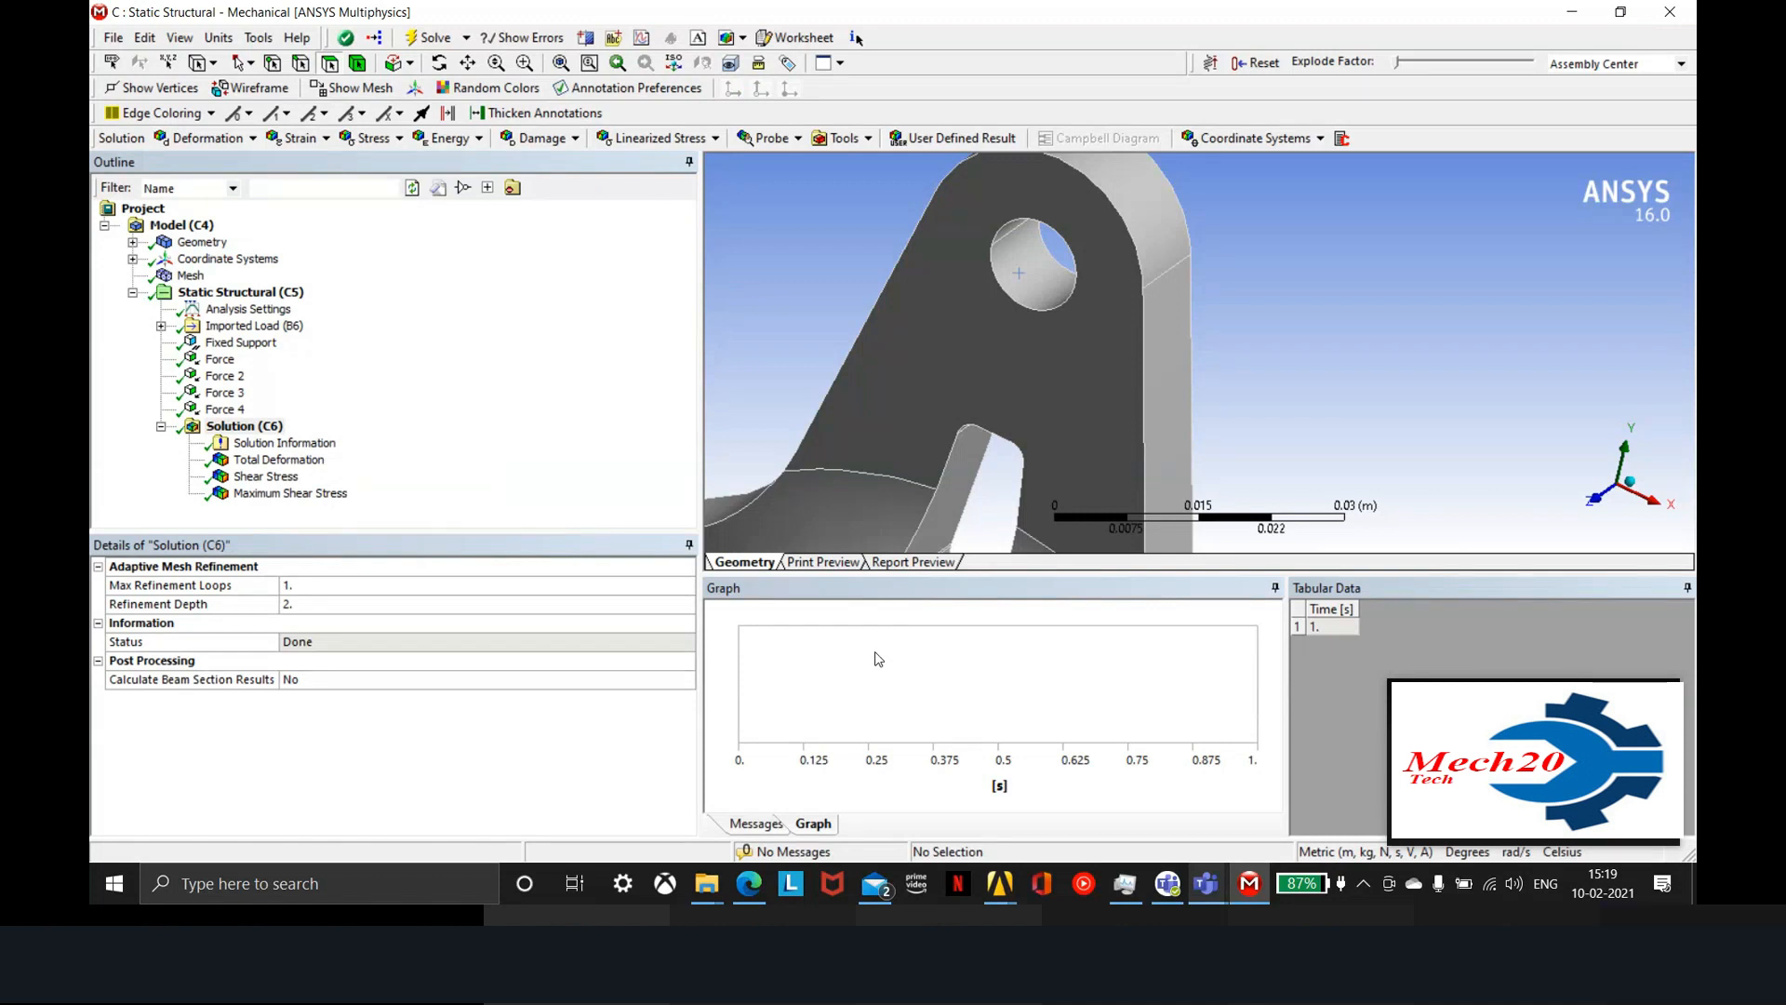
Display the XY-plane Shear Stress result and inspect its distribution over the whole hub
left_click(265, 477)
scroll(1147, 409, "down", 5)
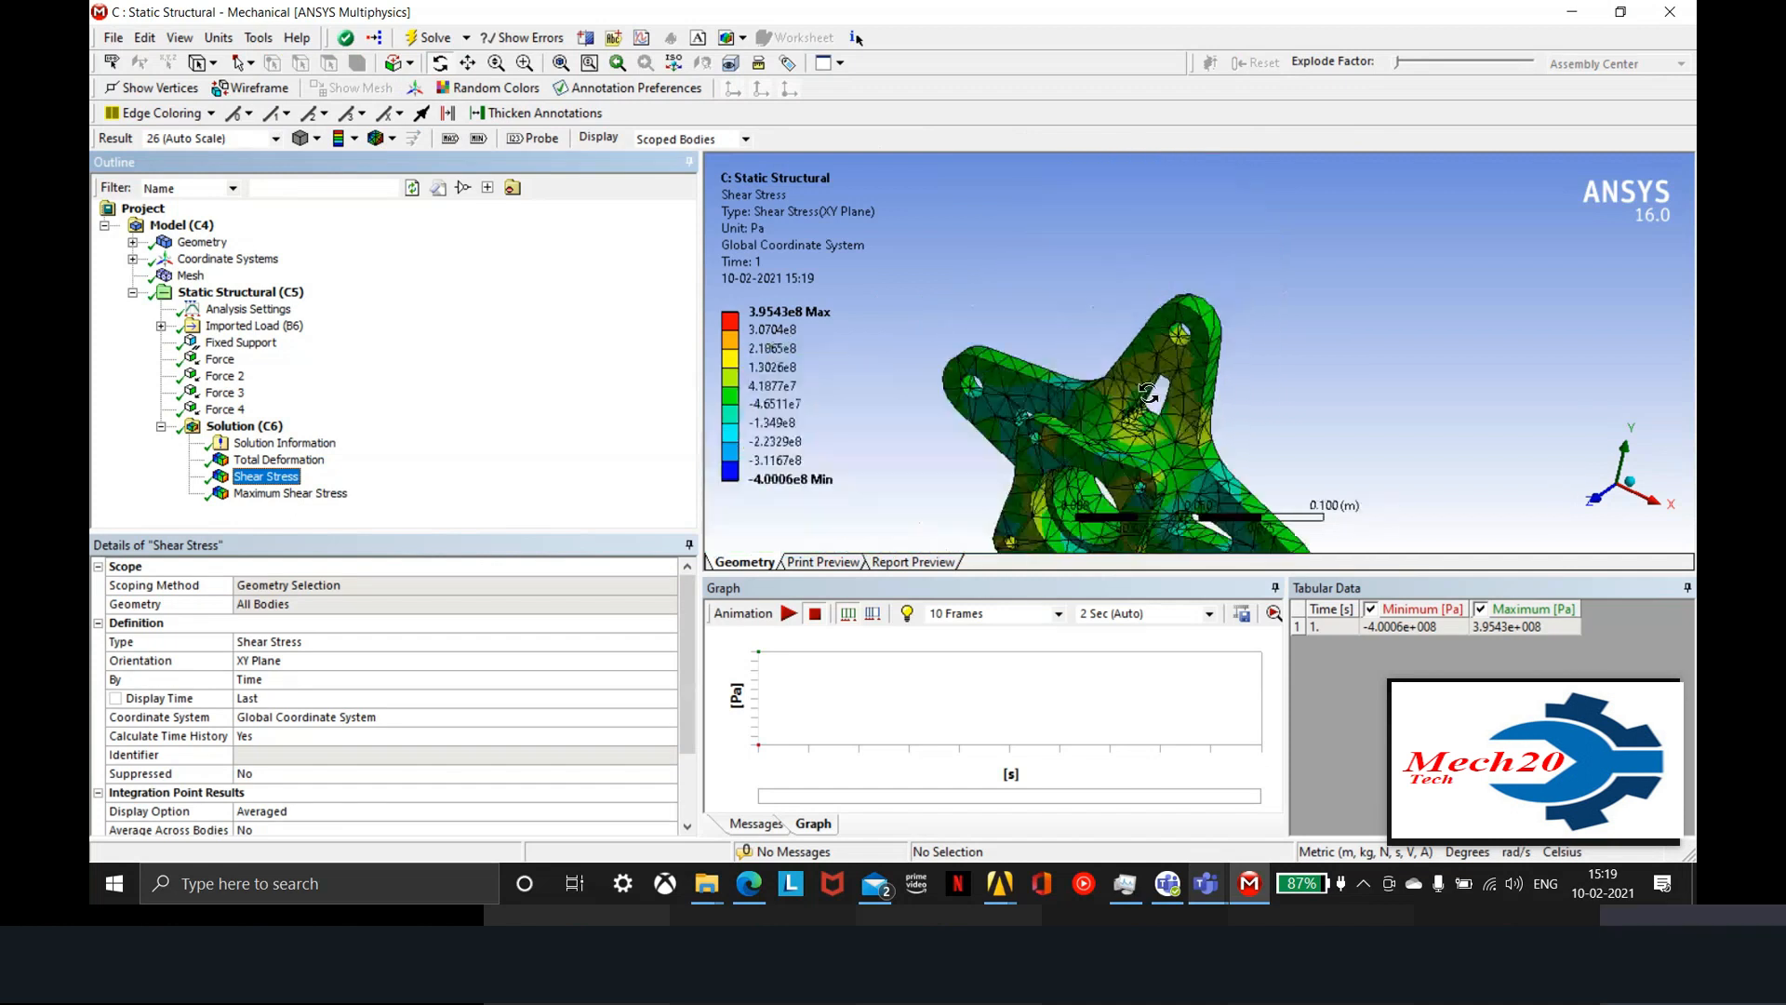
left_click_drag(1147, 410, 897, 422)
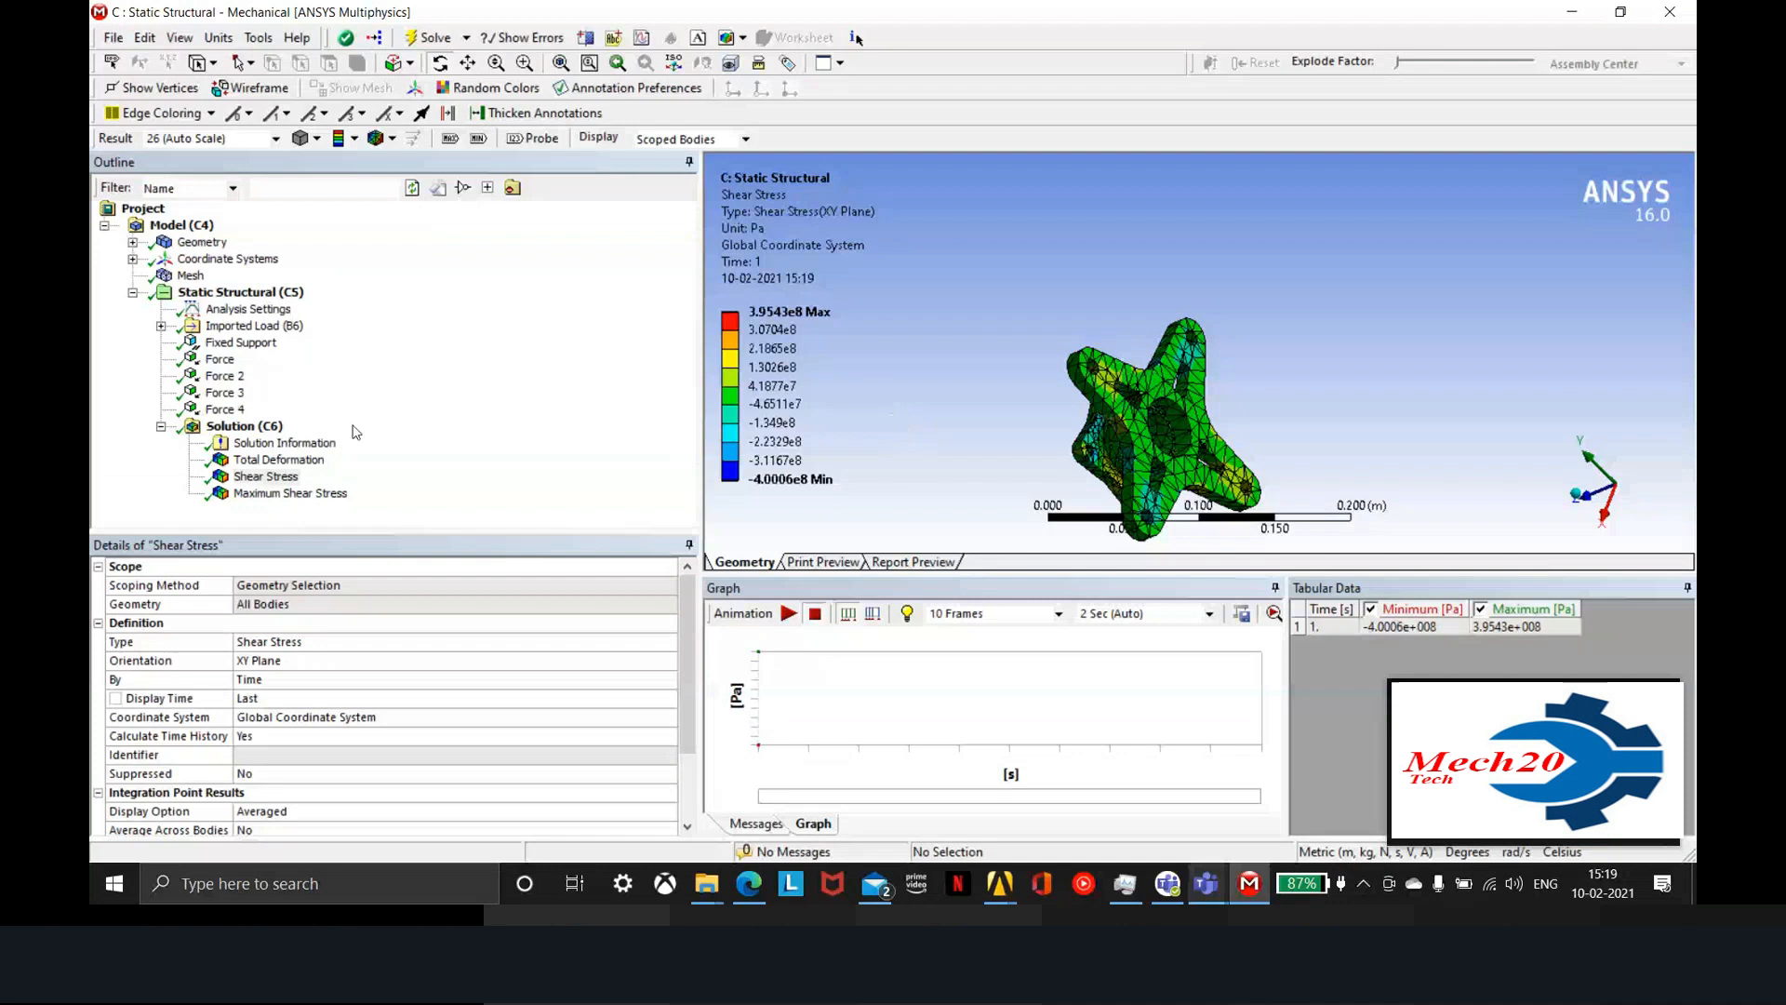
Display the Total Deformation result and examine the contours at the tip of the upward arm
left_click(279, 459)
left_click_drag(1114, 422, 1006, 347)
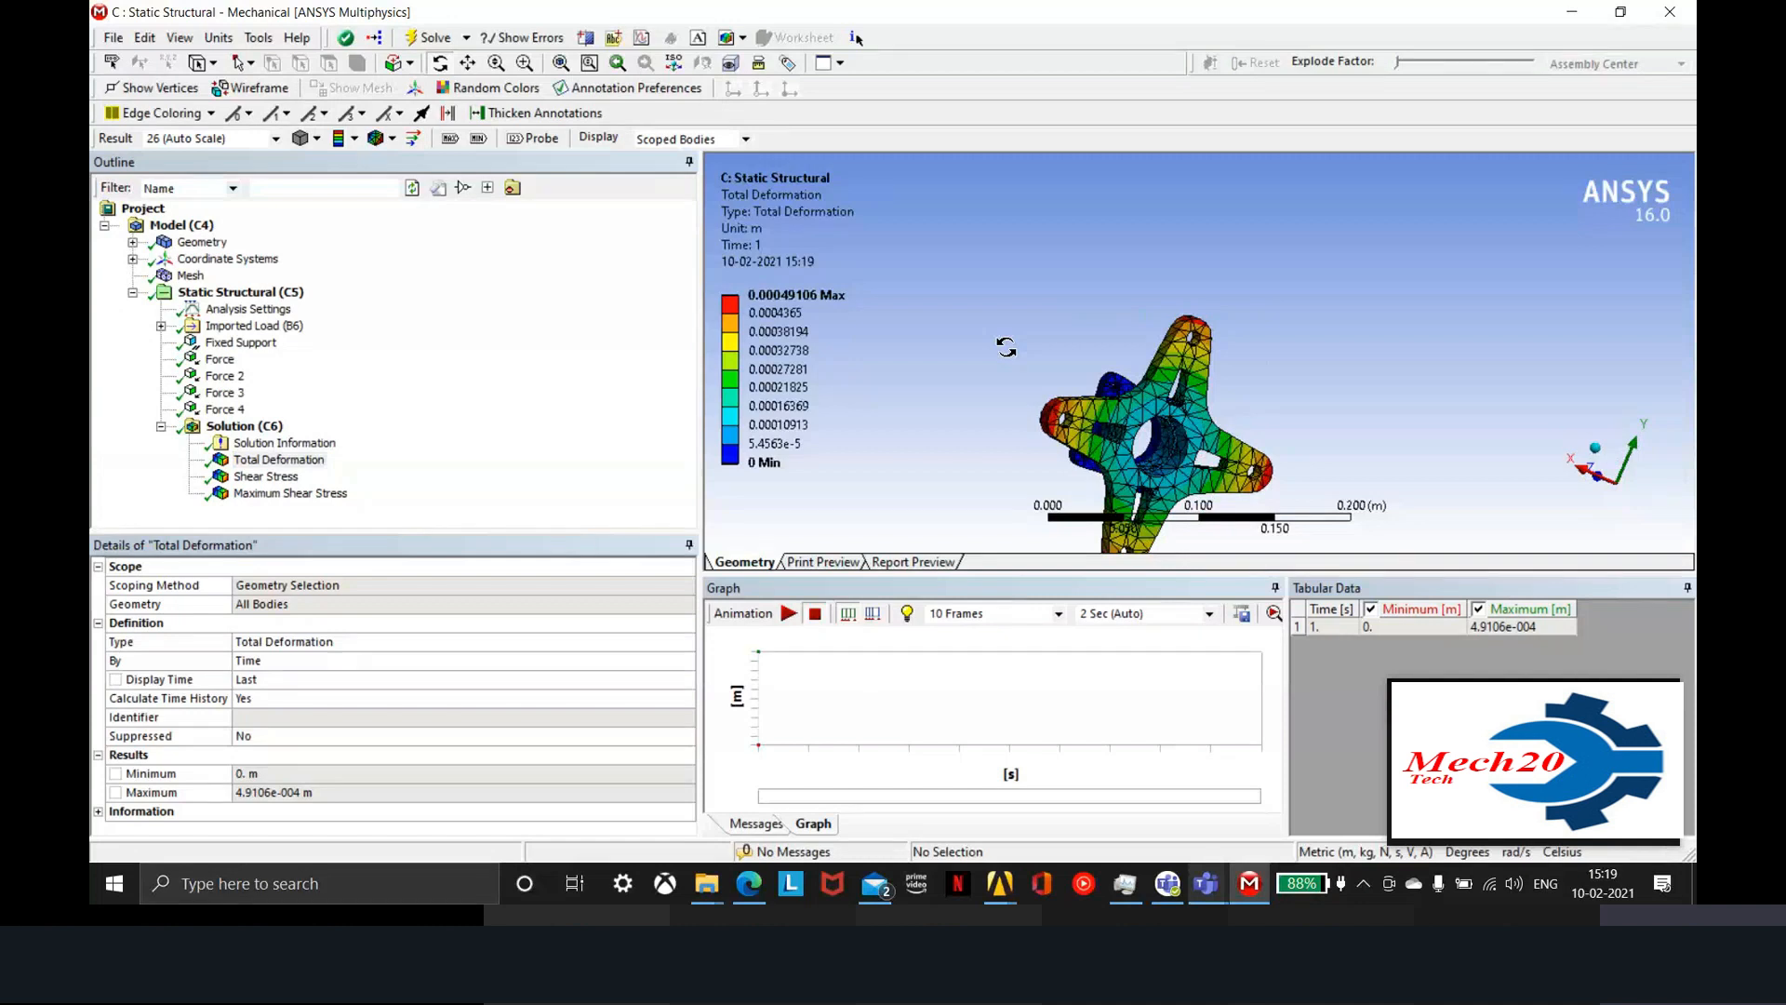
scroll(1144, 307, "up", 5)
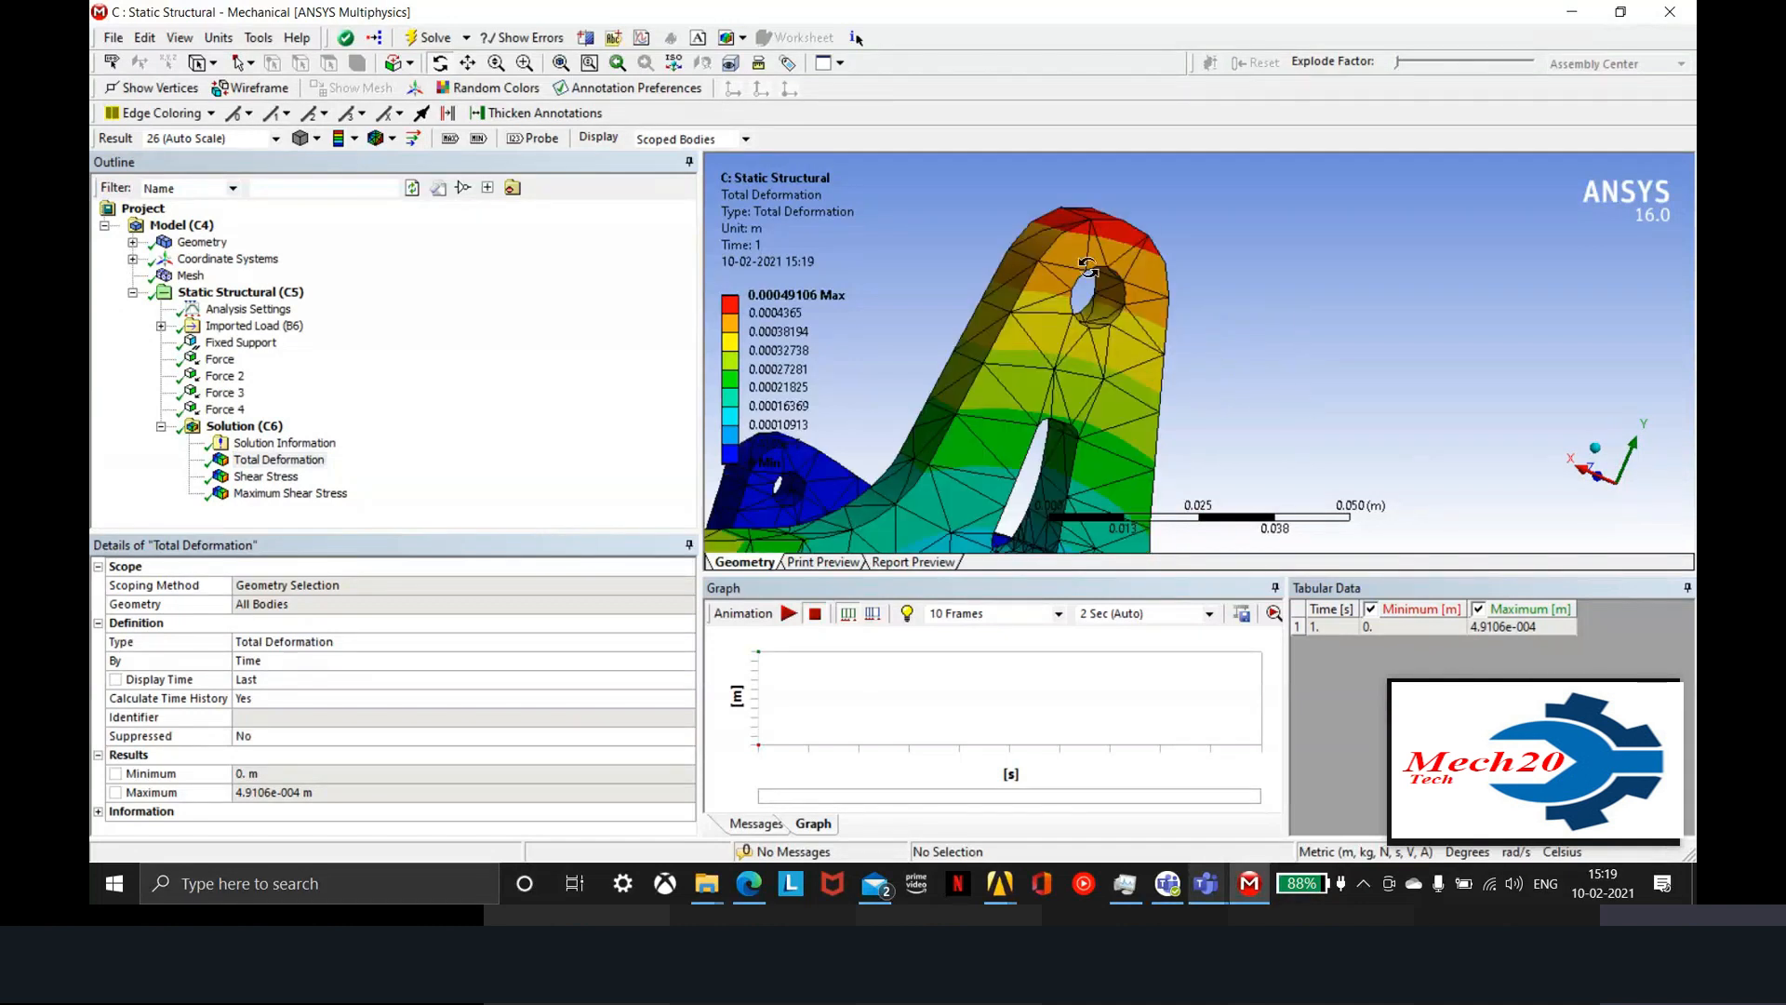
left_click(804, 335)
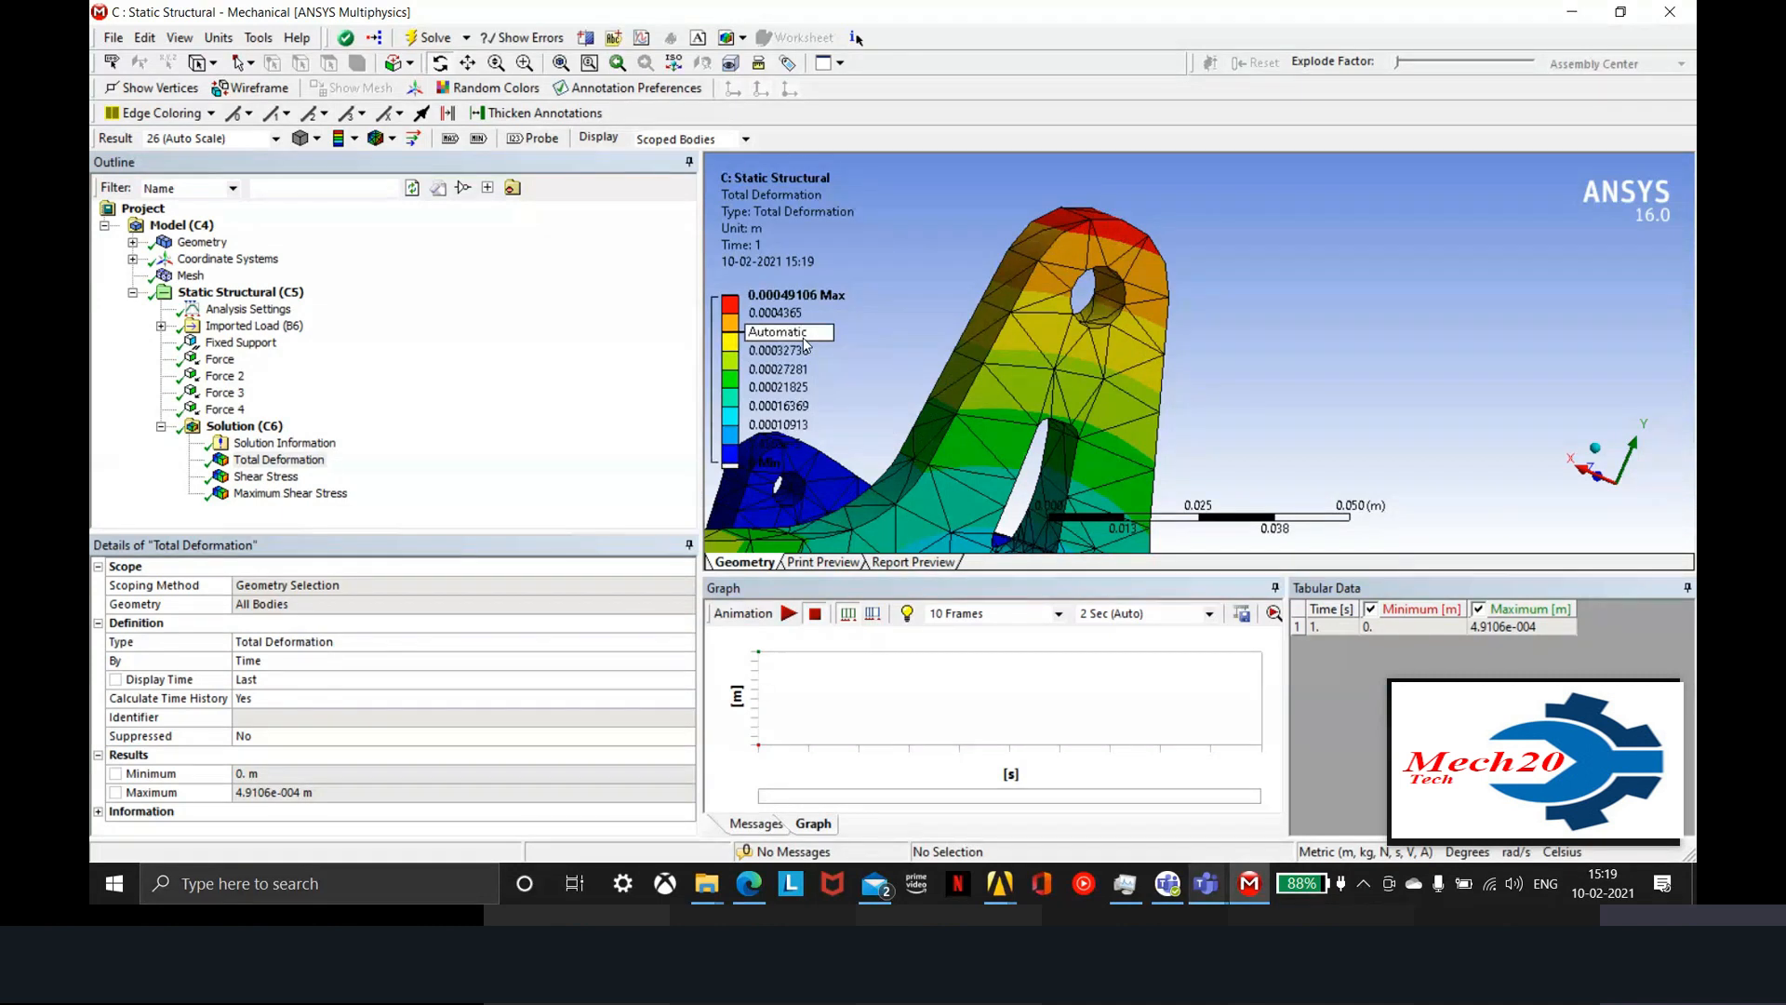
key("Return")
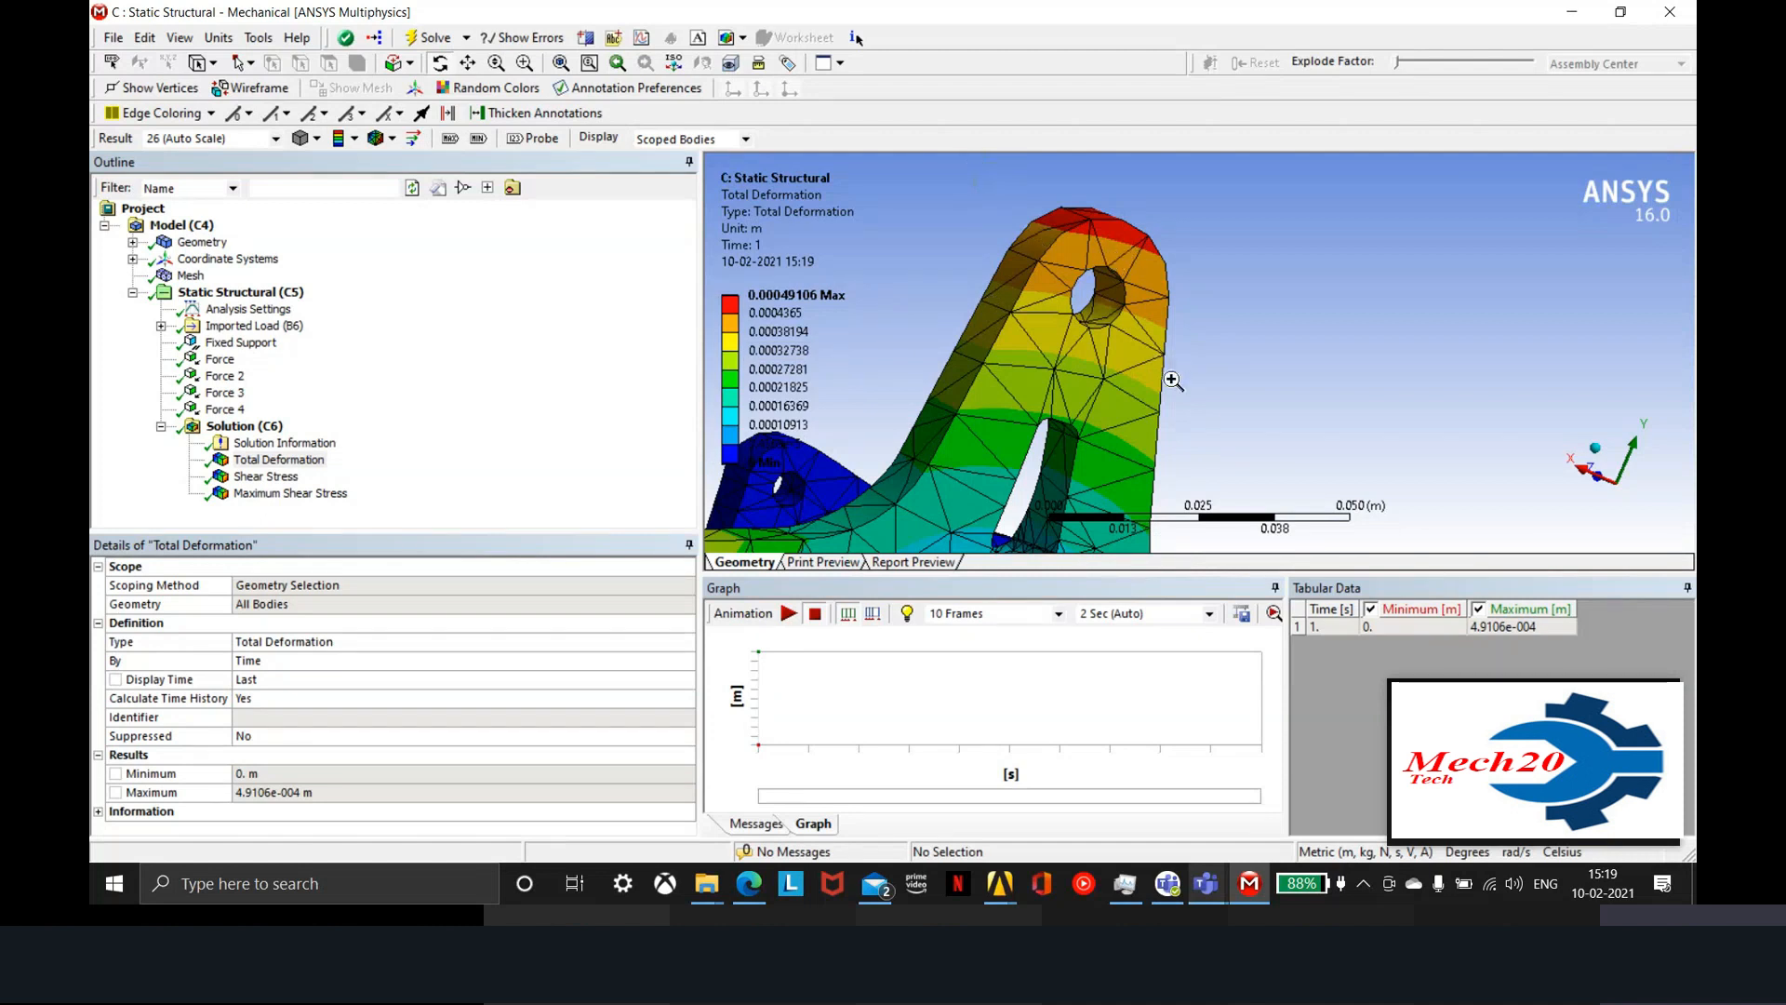
scroll(1175, 391, "up", 2)
right_click_drag(975, 185, 1431, 536)
right_click_drag(1048, 271, 1497, 510)
scroll(1187, 309, "down", 2)
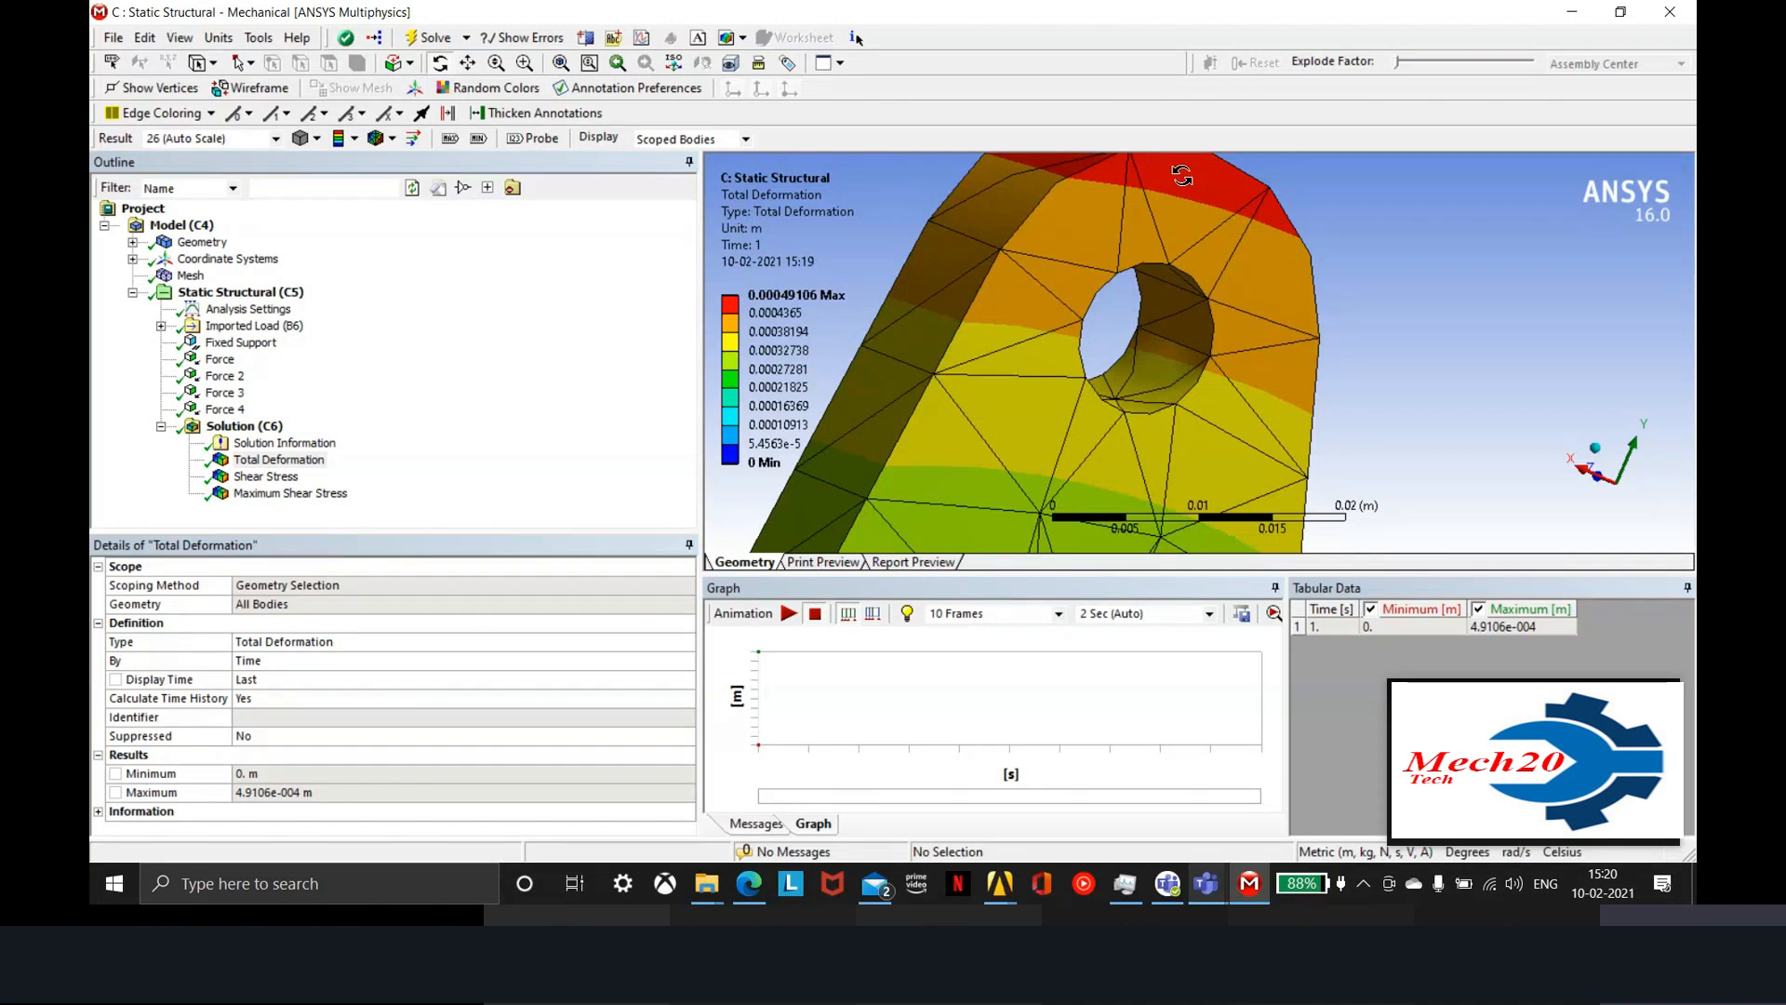
scroll(1206, 178, "down", 2)
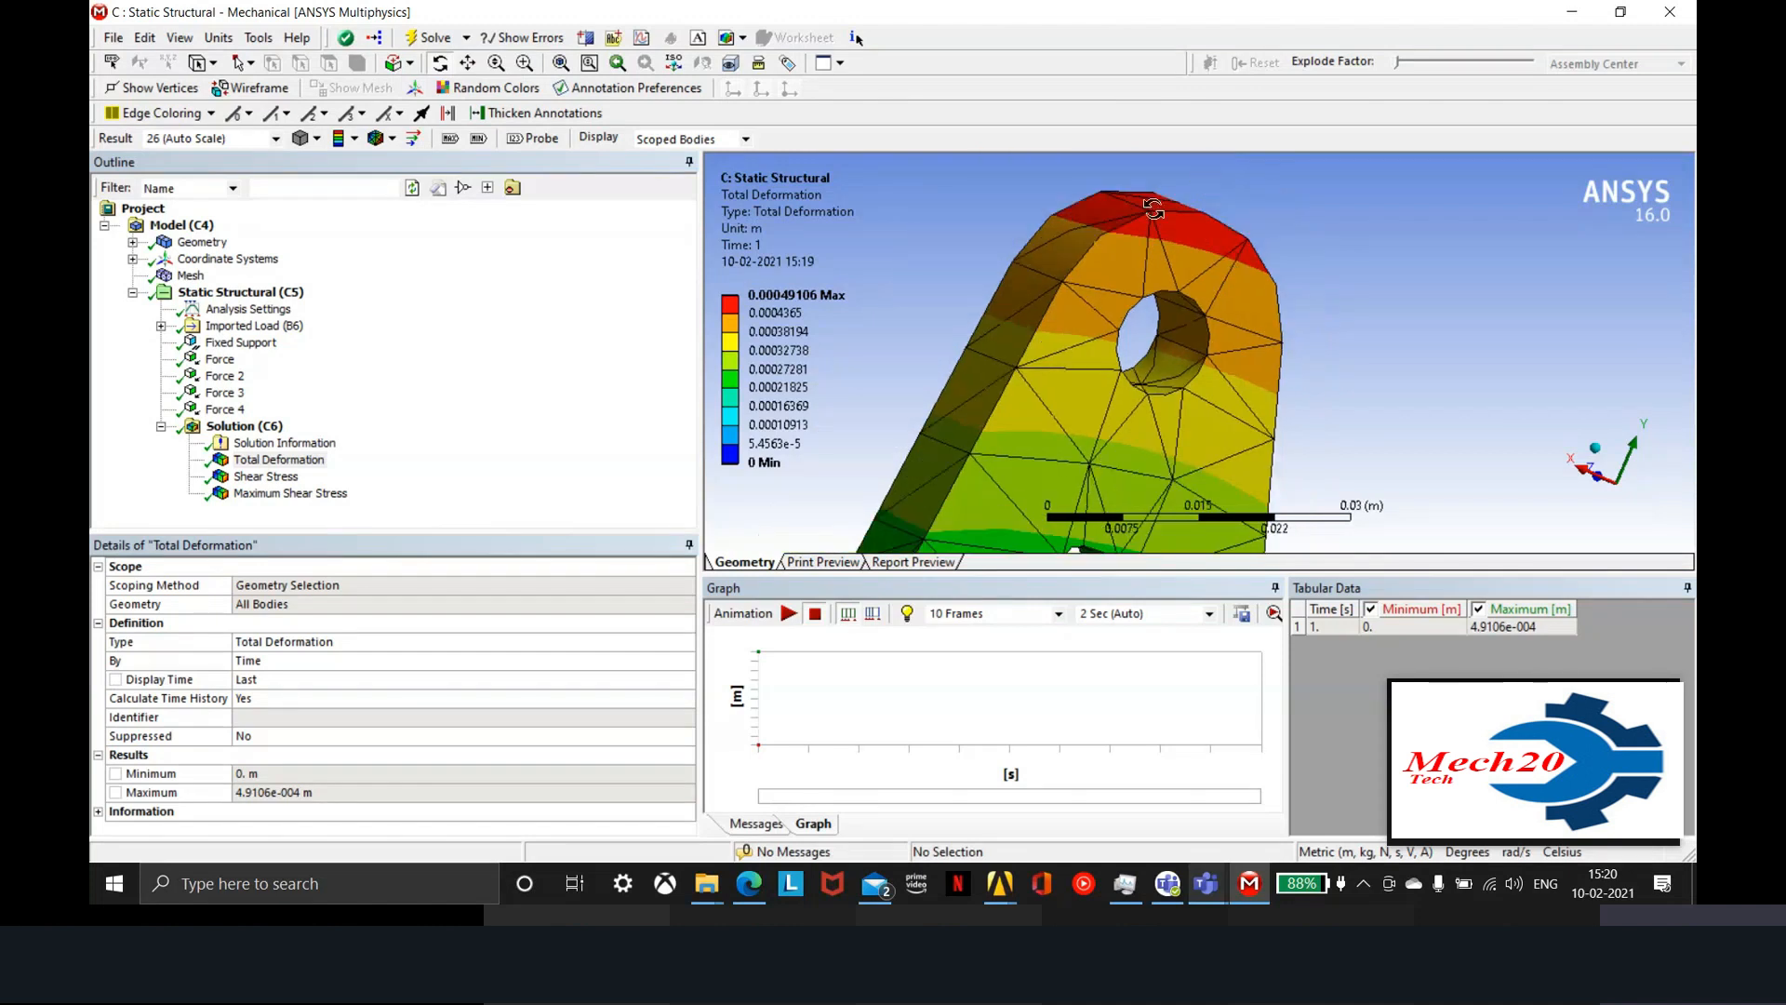
scroll(1153, 209, "up", 5)
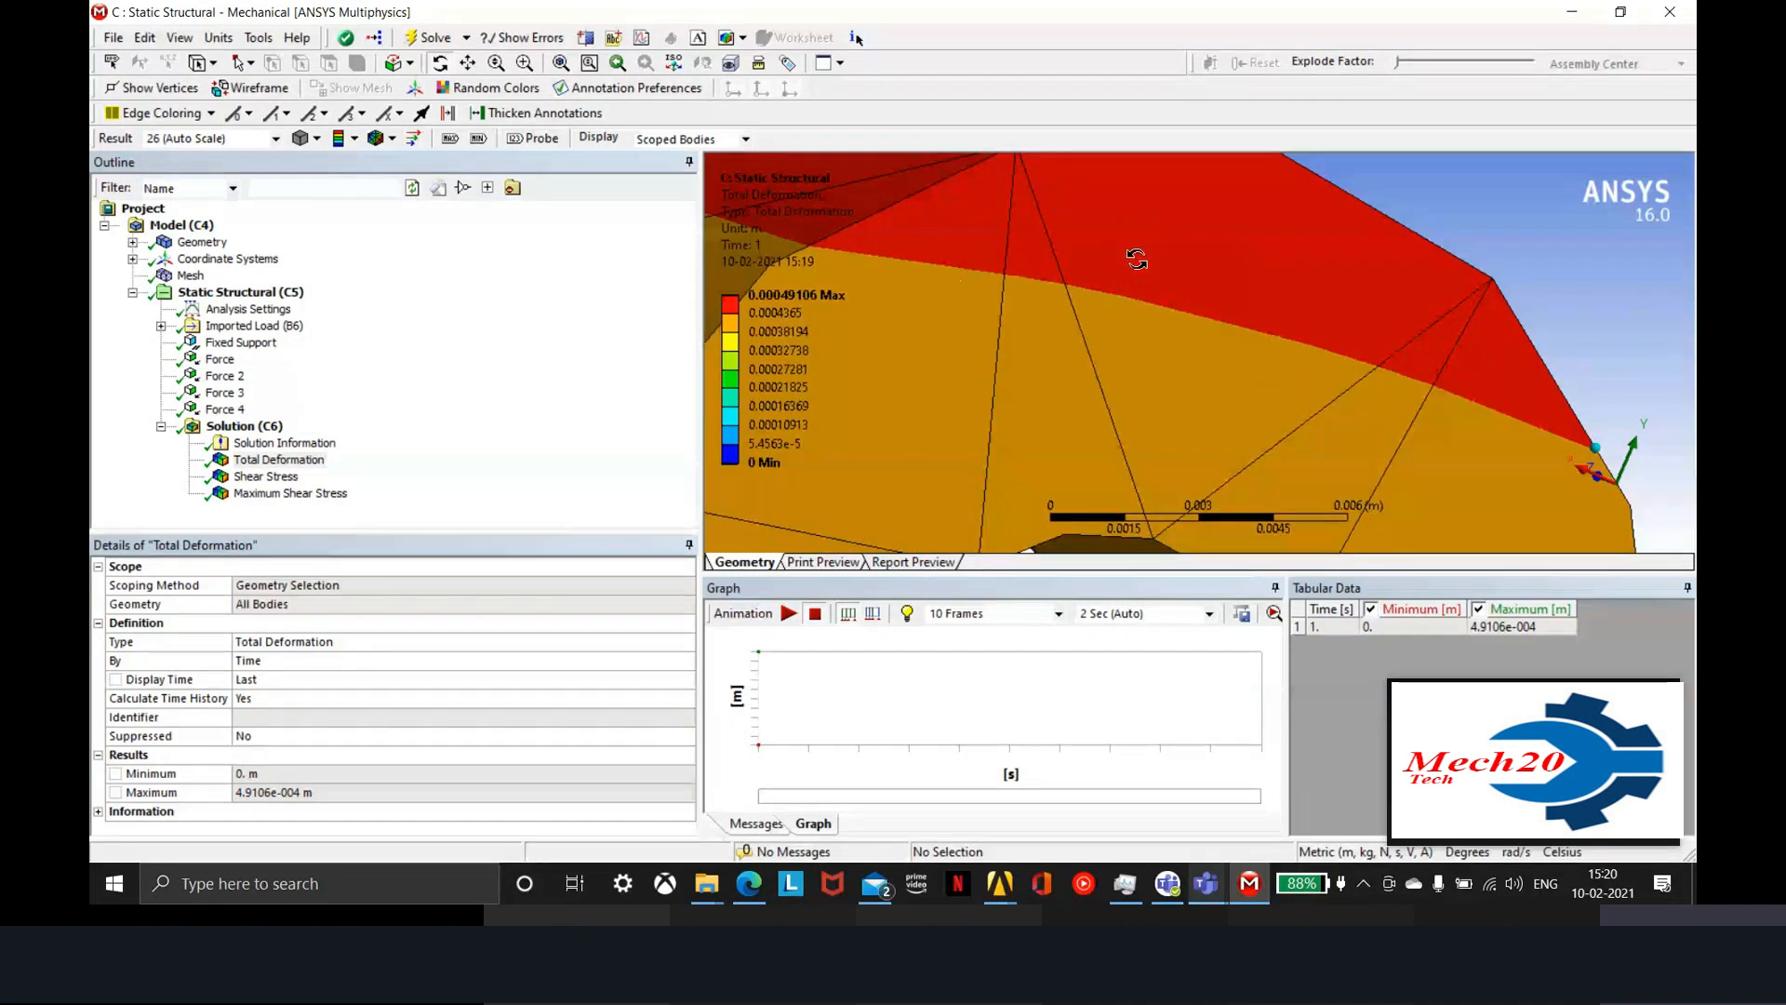
scroll(1241, 269, "down", 4)
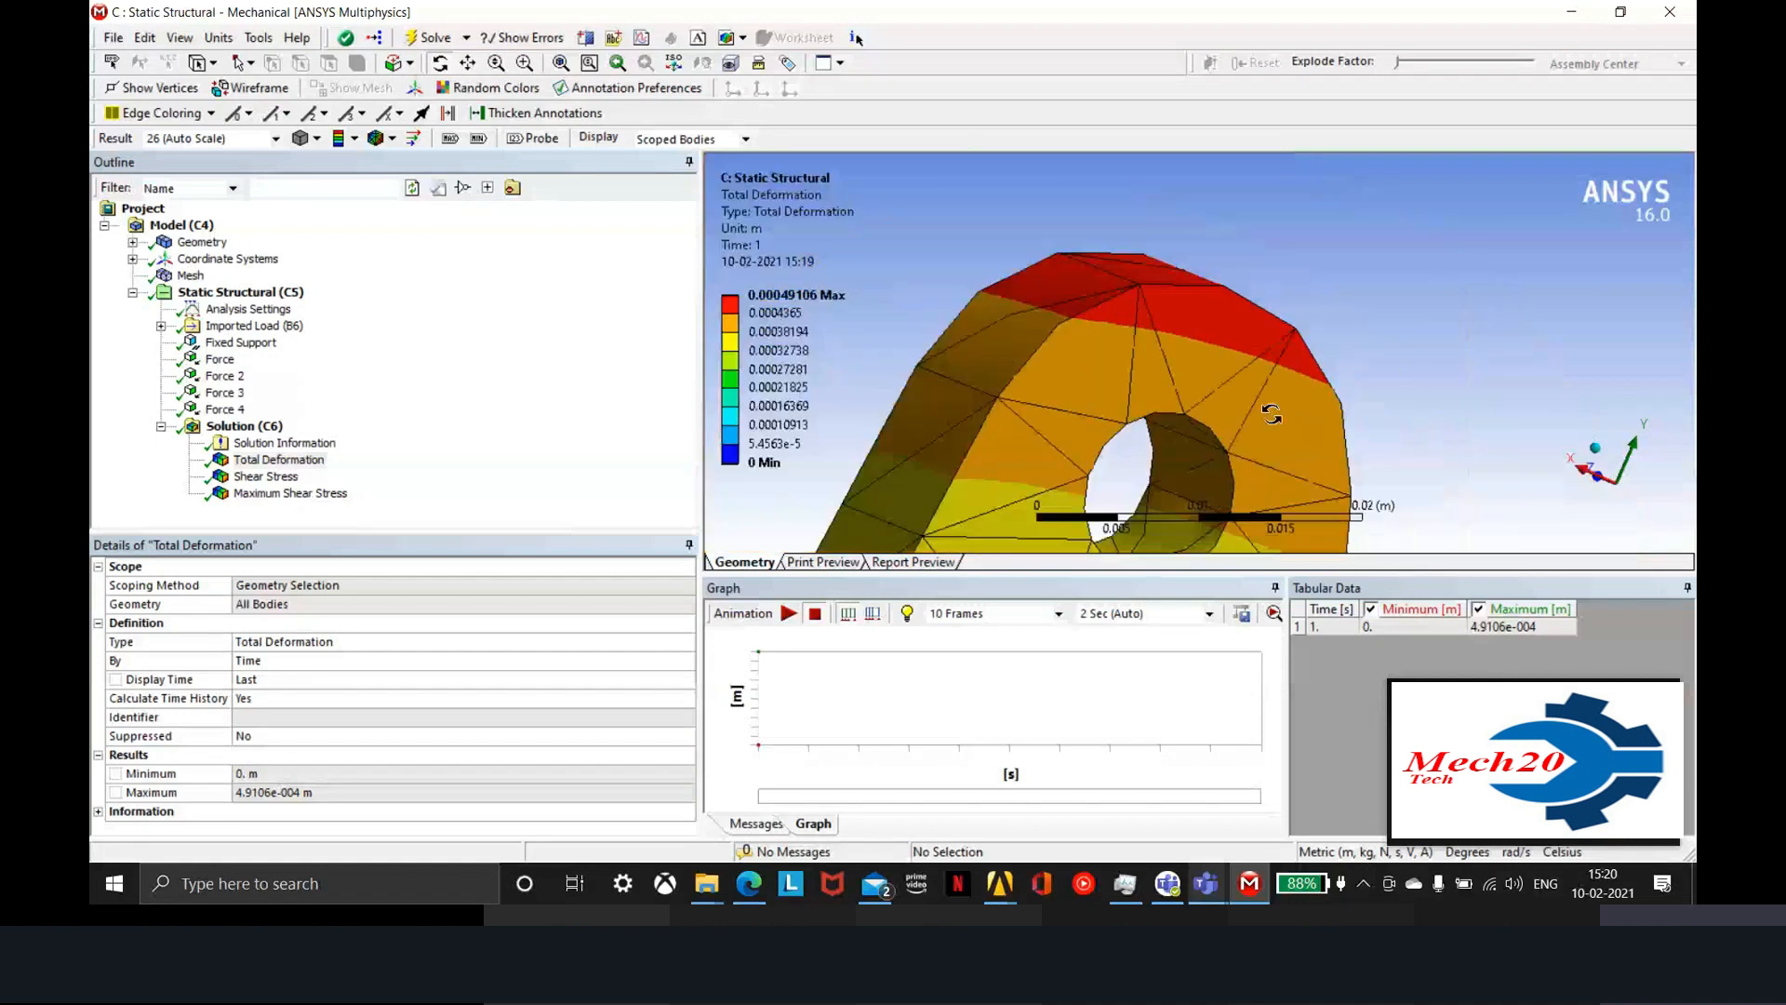
Examine the total deformation contours around the hole of the upward arm against the legend
right_click(1023, 394)
left_click(1087, 377)
scroll(1086, 377, "down", 2)
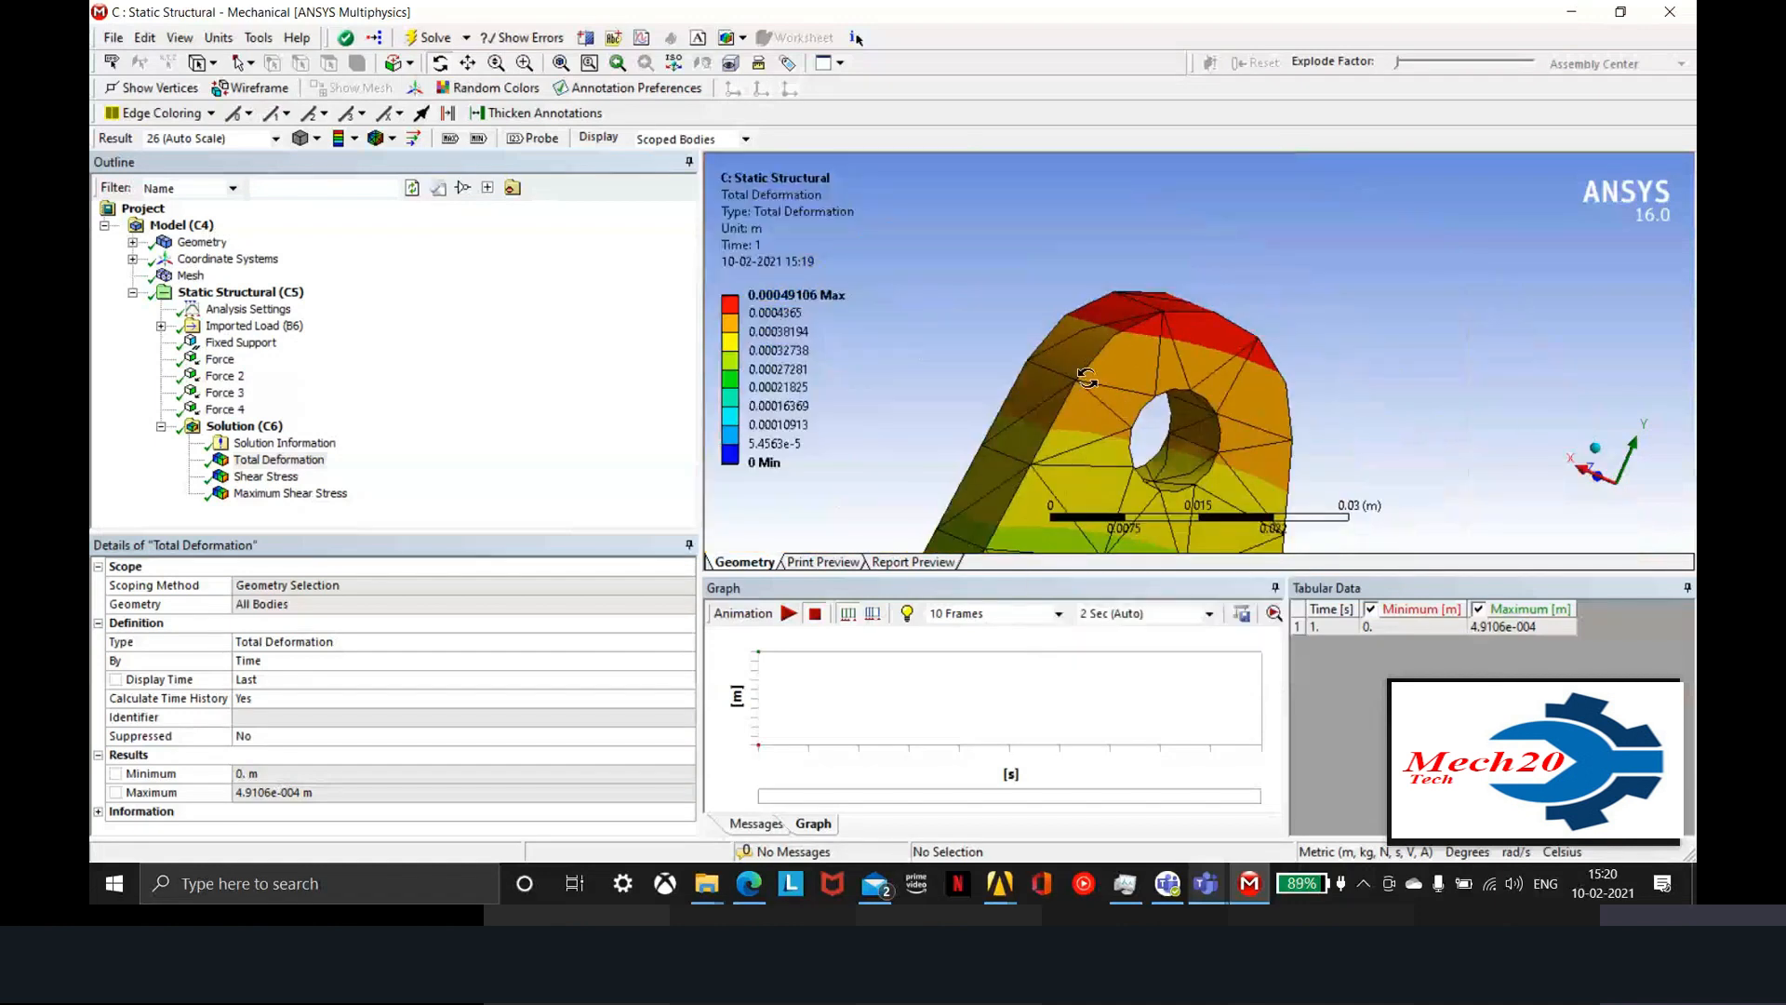
right_click(1023, 341)
right_click(876, 260)
key("Escape")
scroll(1232, 486, "up", 5)
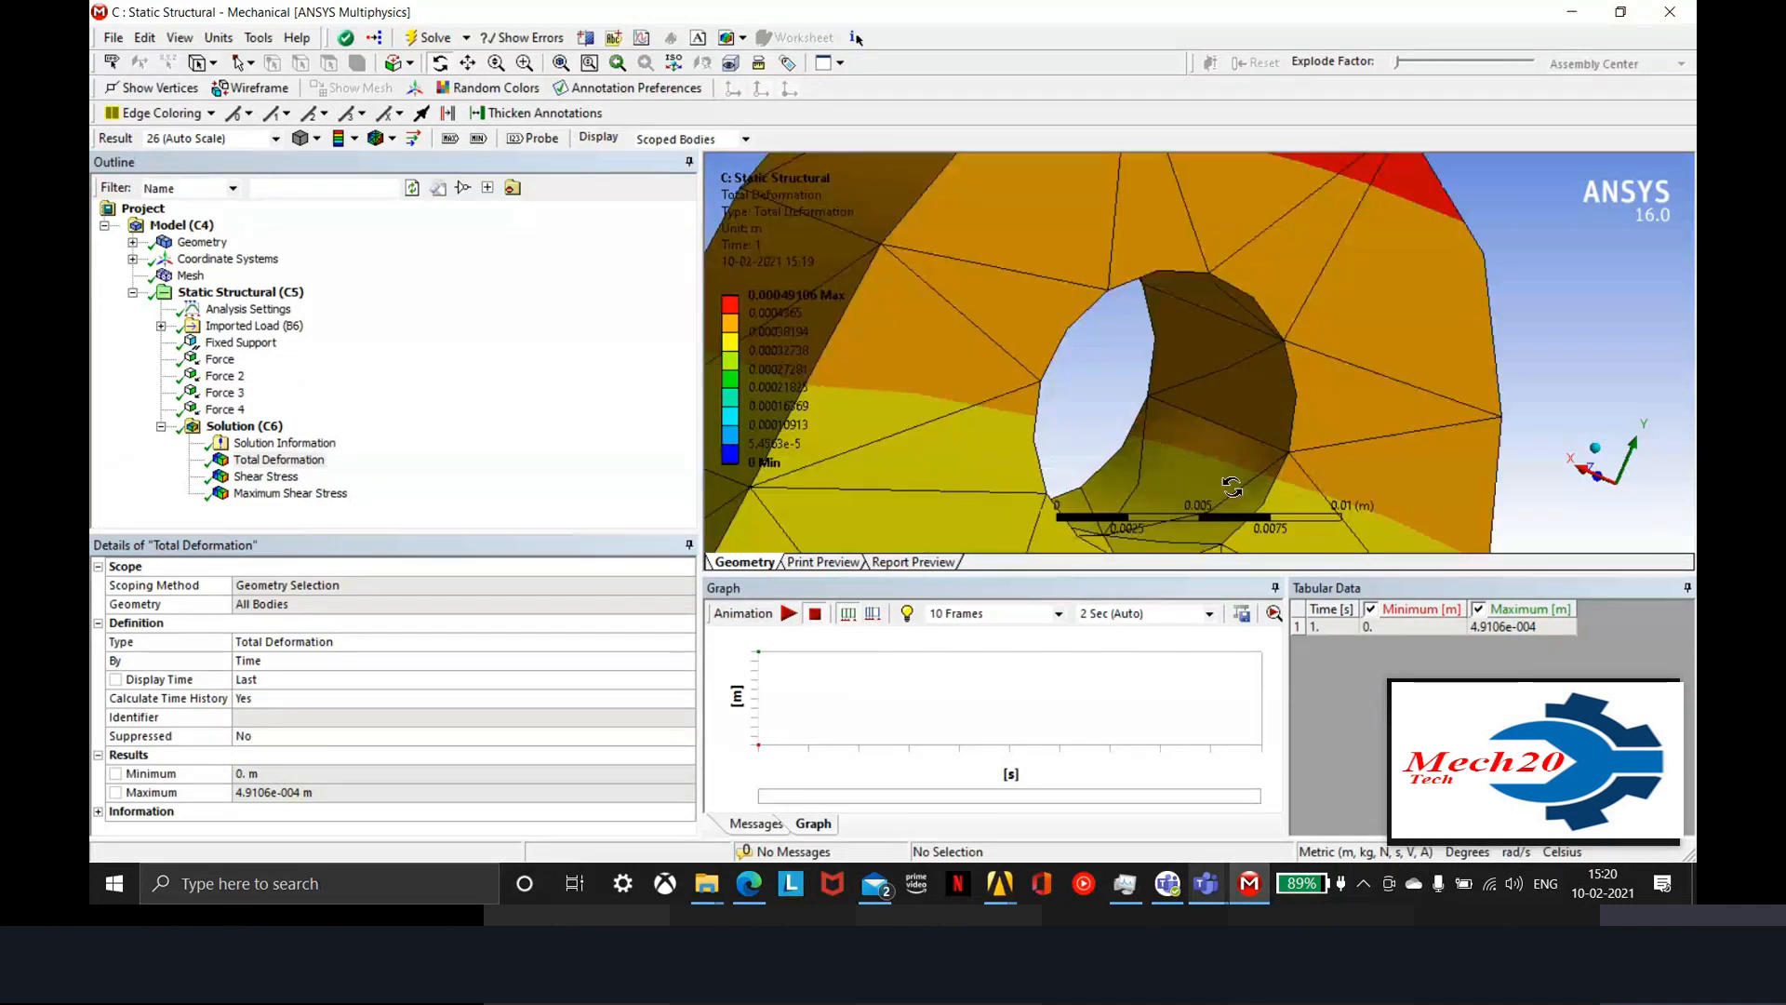
left_click_drag(1228, 427, 968, 377)
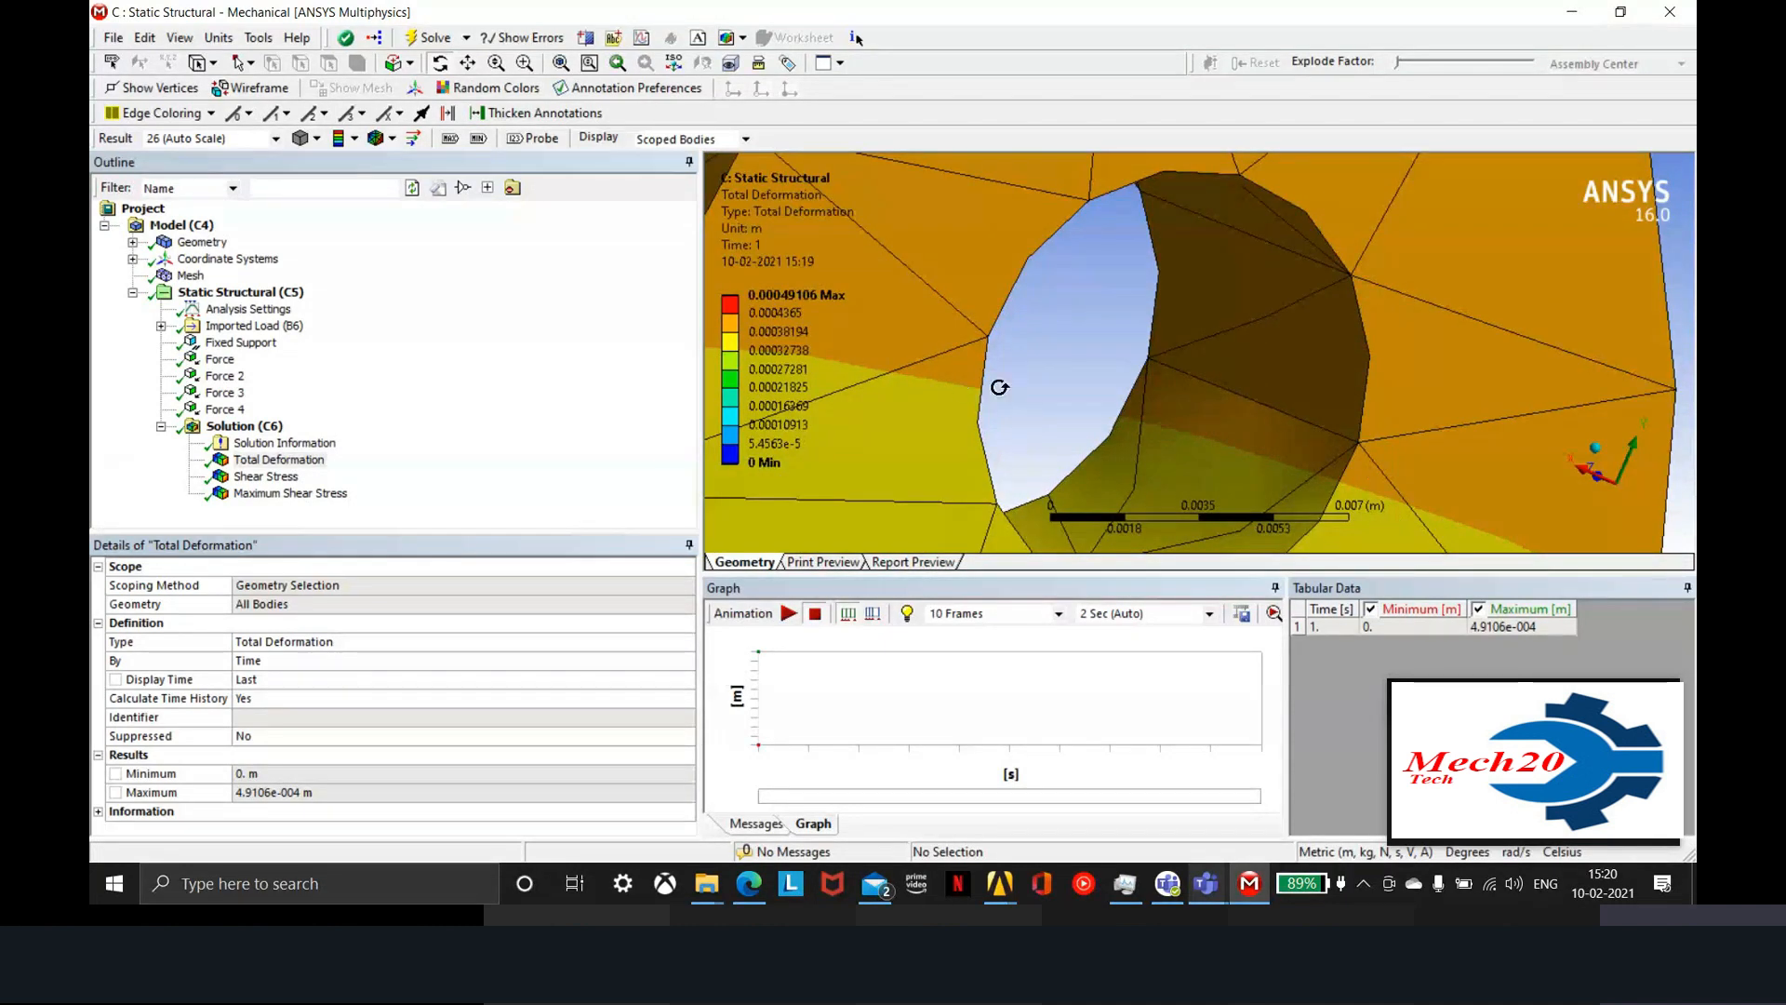
left_click(778, 333)
scroll(1185, 450, "down", 5)
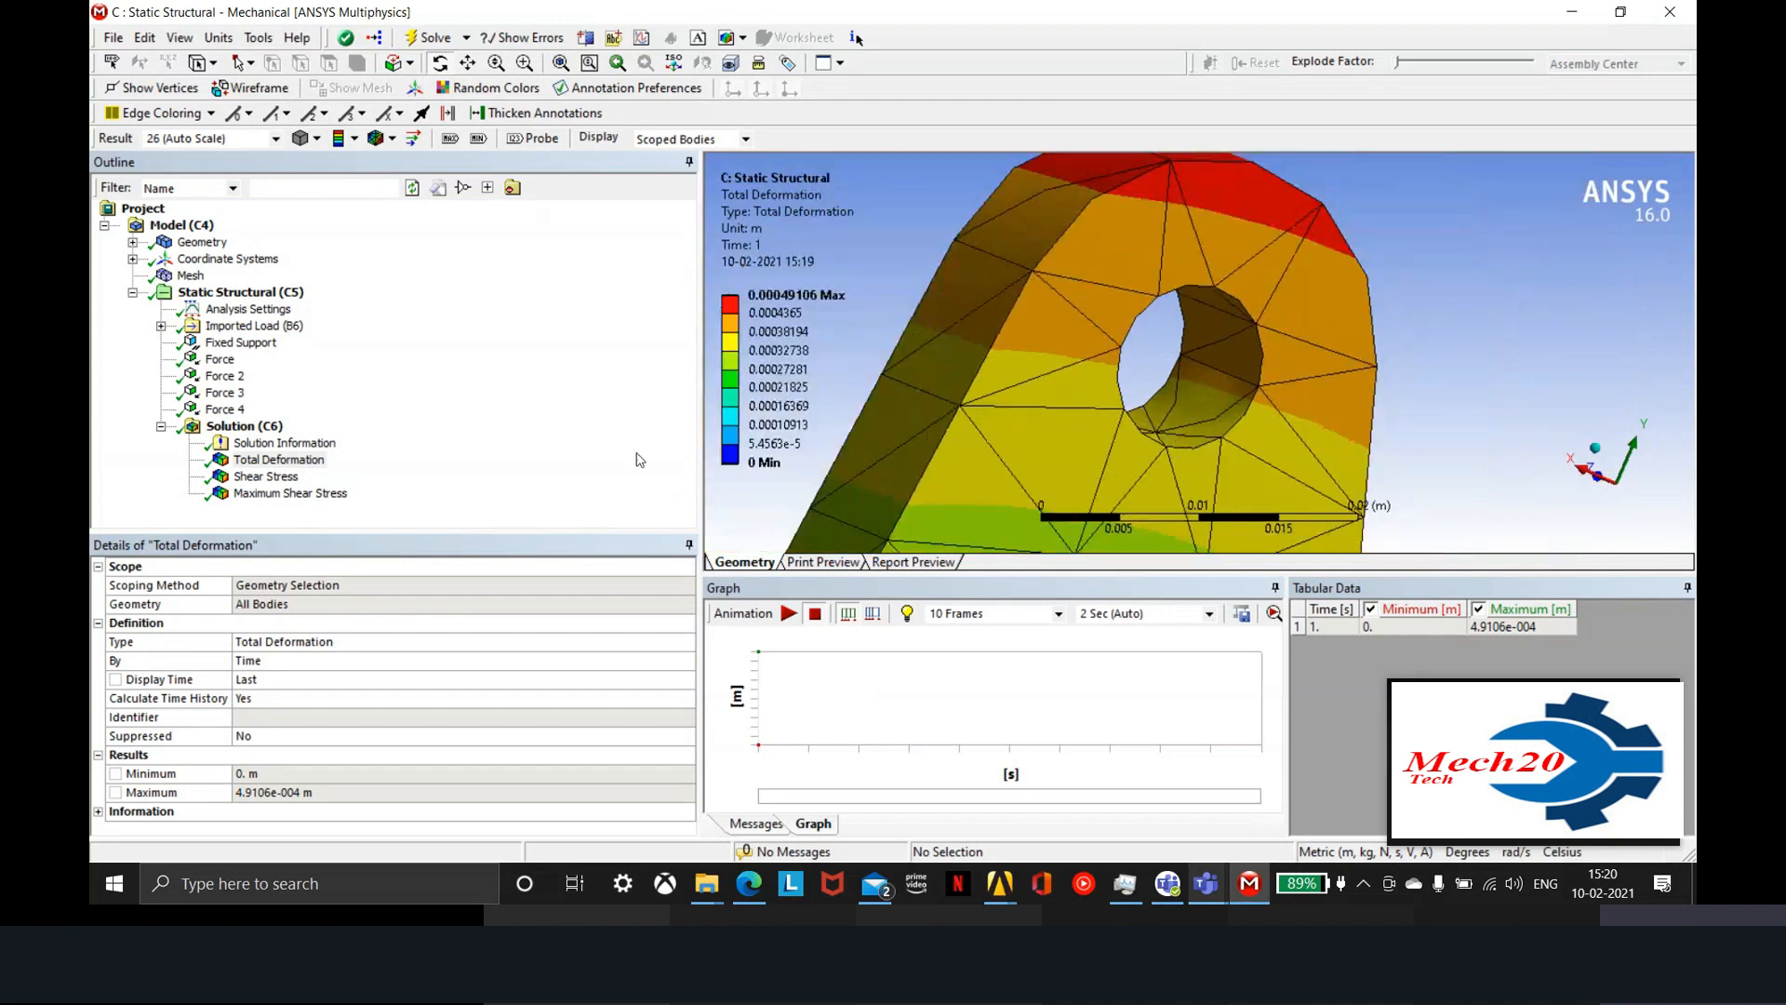
Expand the imported load and display the Imported Body Temperature on the hub
left_click(258, 325)
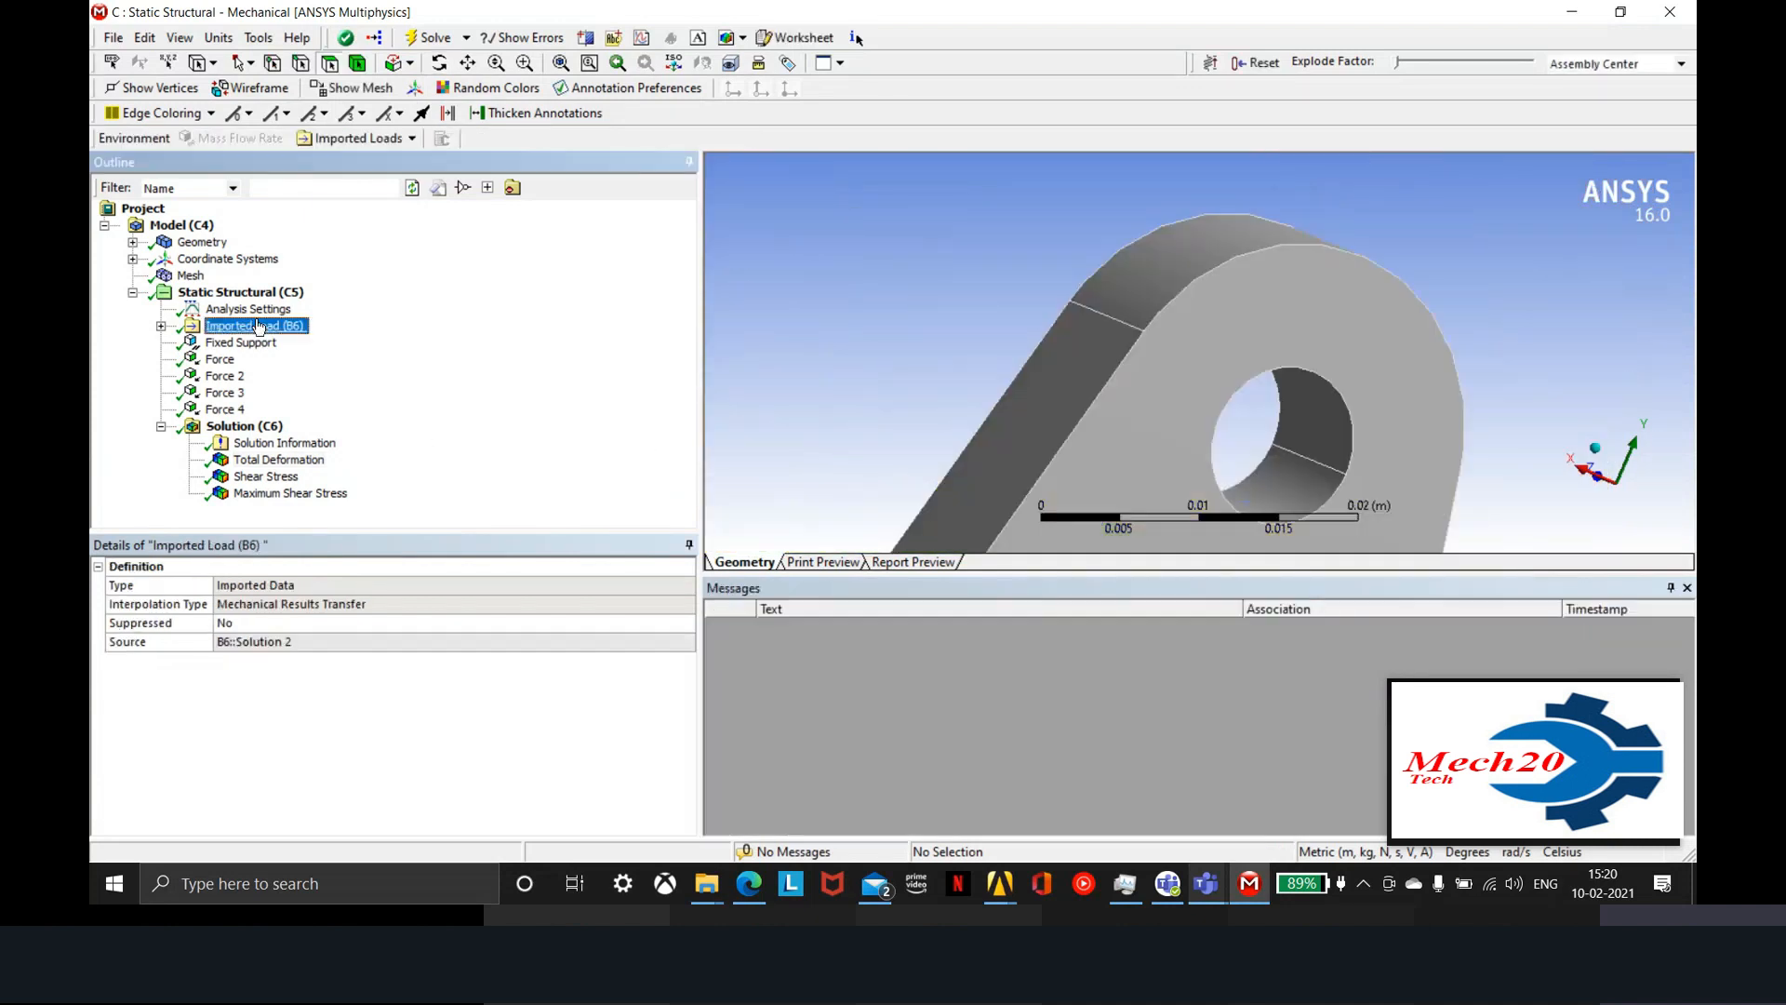
left_click(160, 327)
left_click(298, 343)
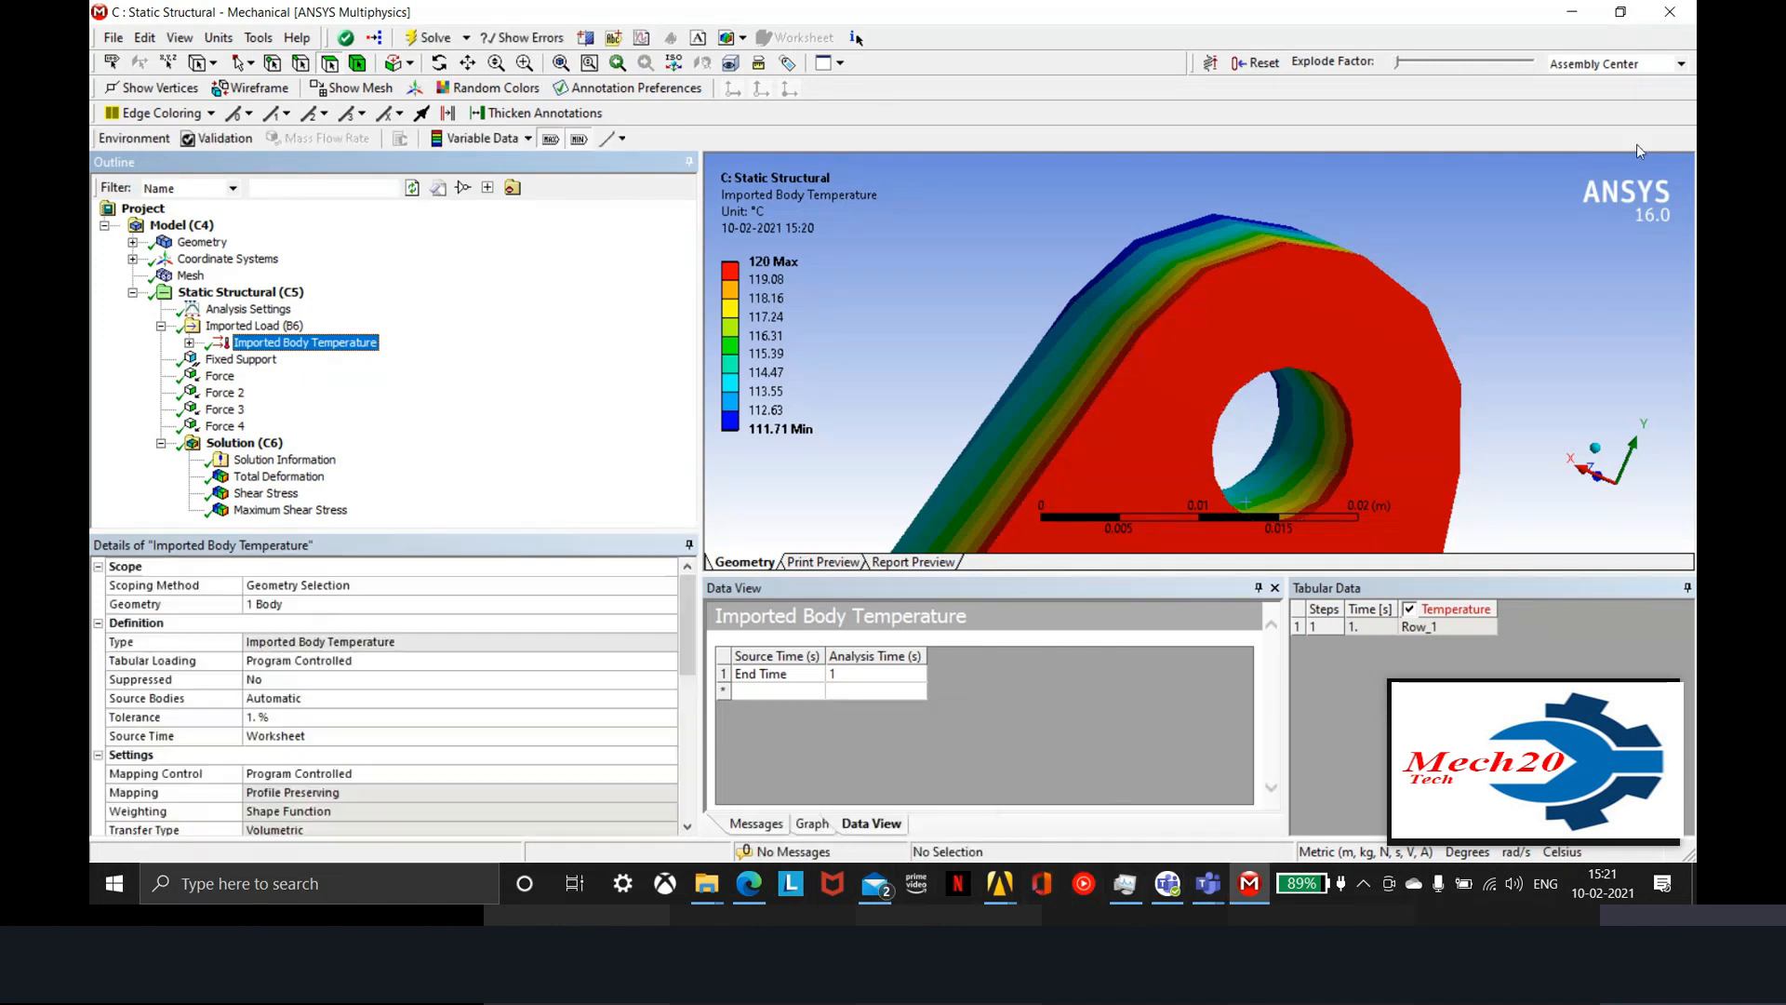
Close Mechanical and add Aluminum Alloy from General Materials to the Static Structural system's engineering data in Workbench
left_click(1670, 12)
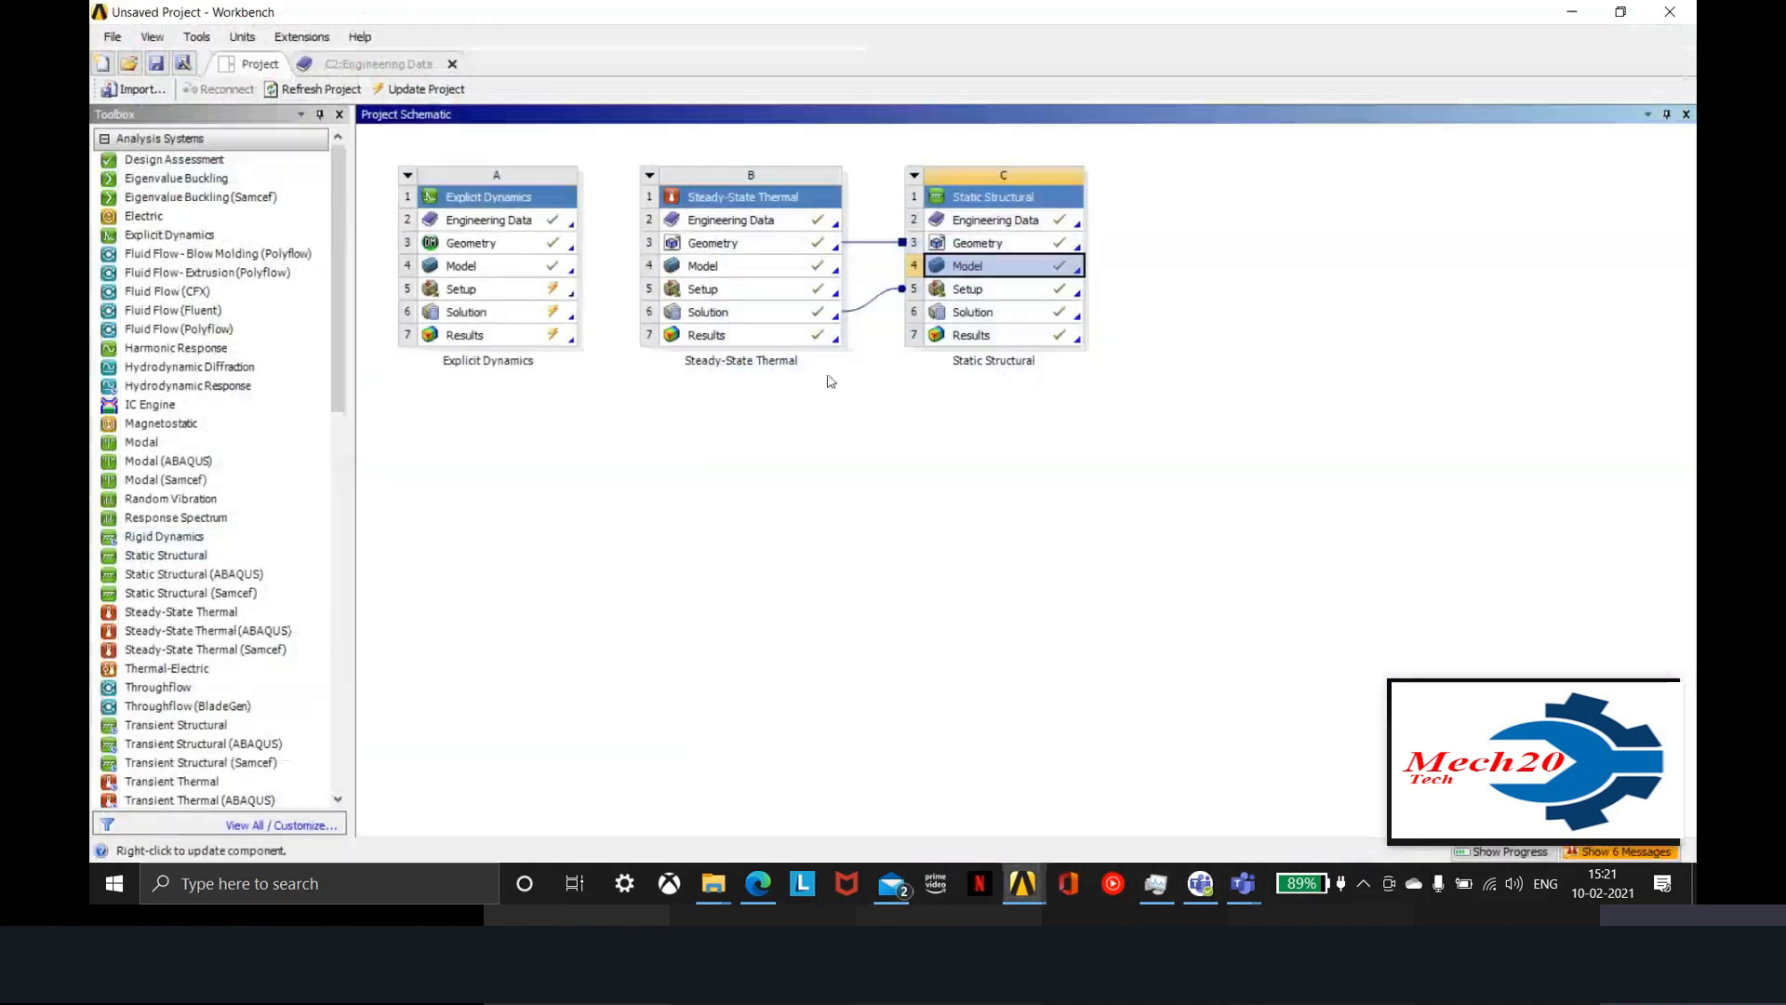
double_click(991, 221)
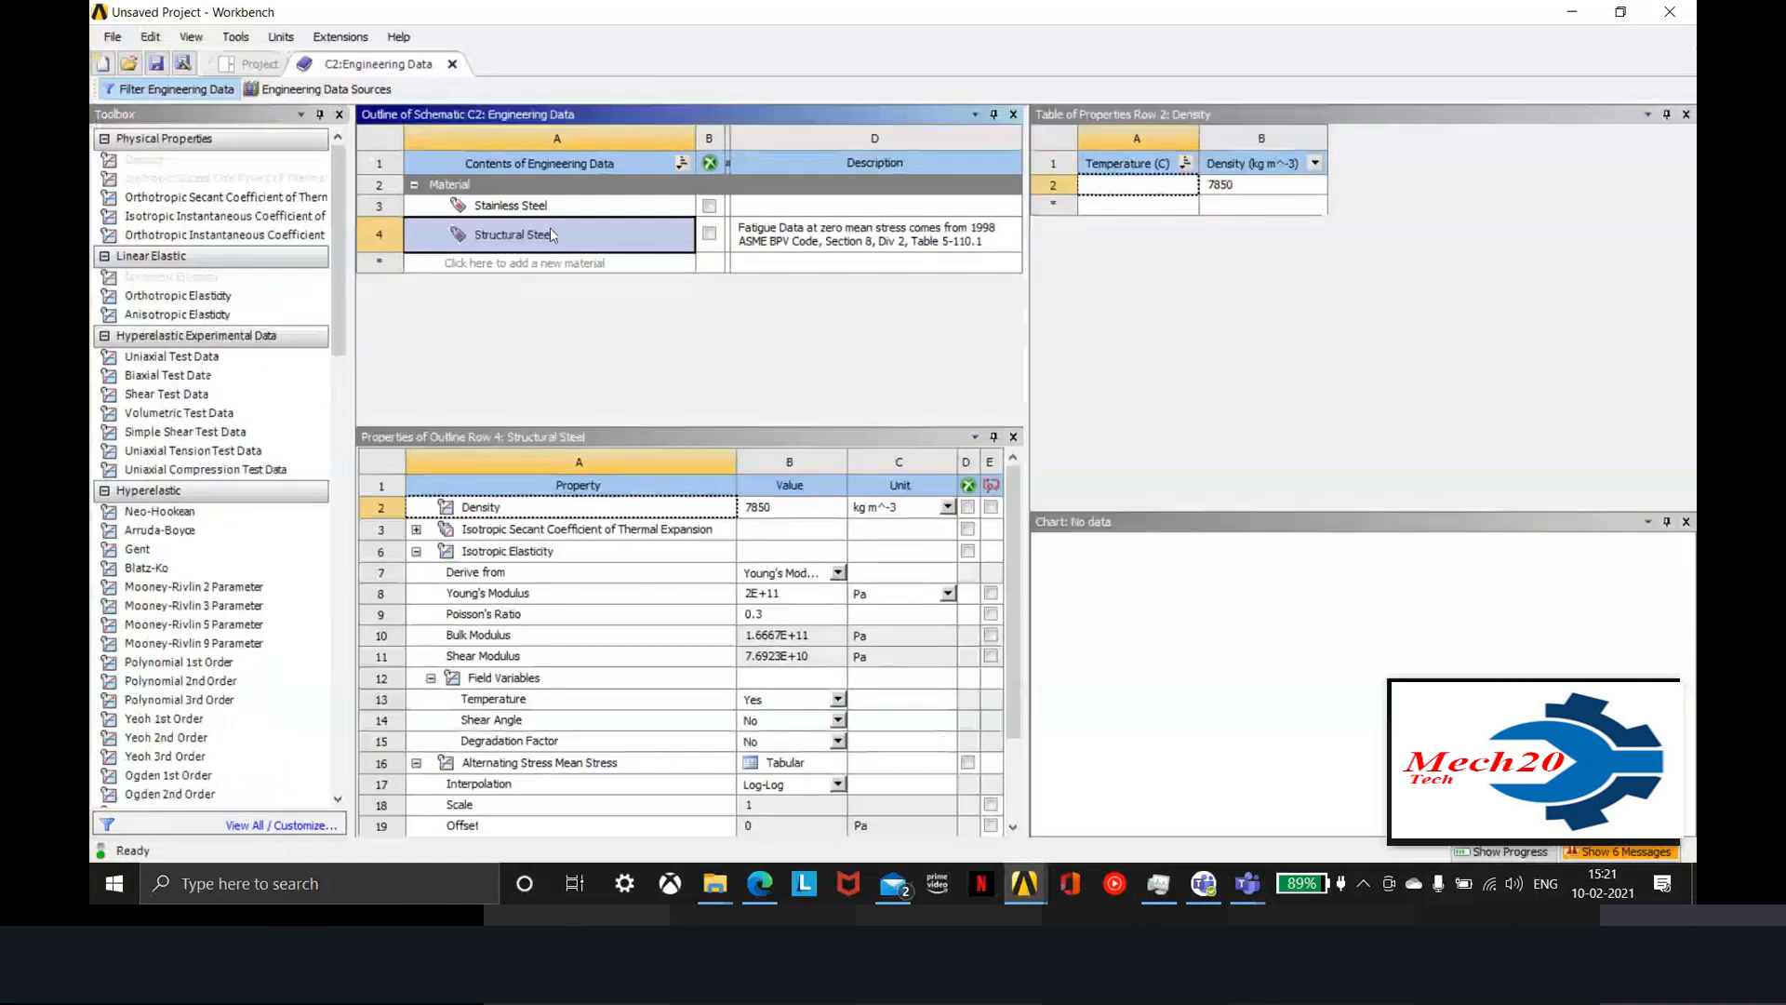
left_click(316, 88)
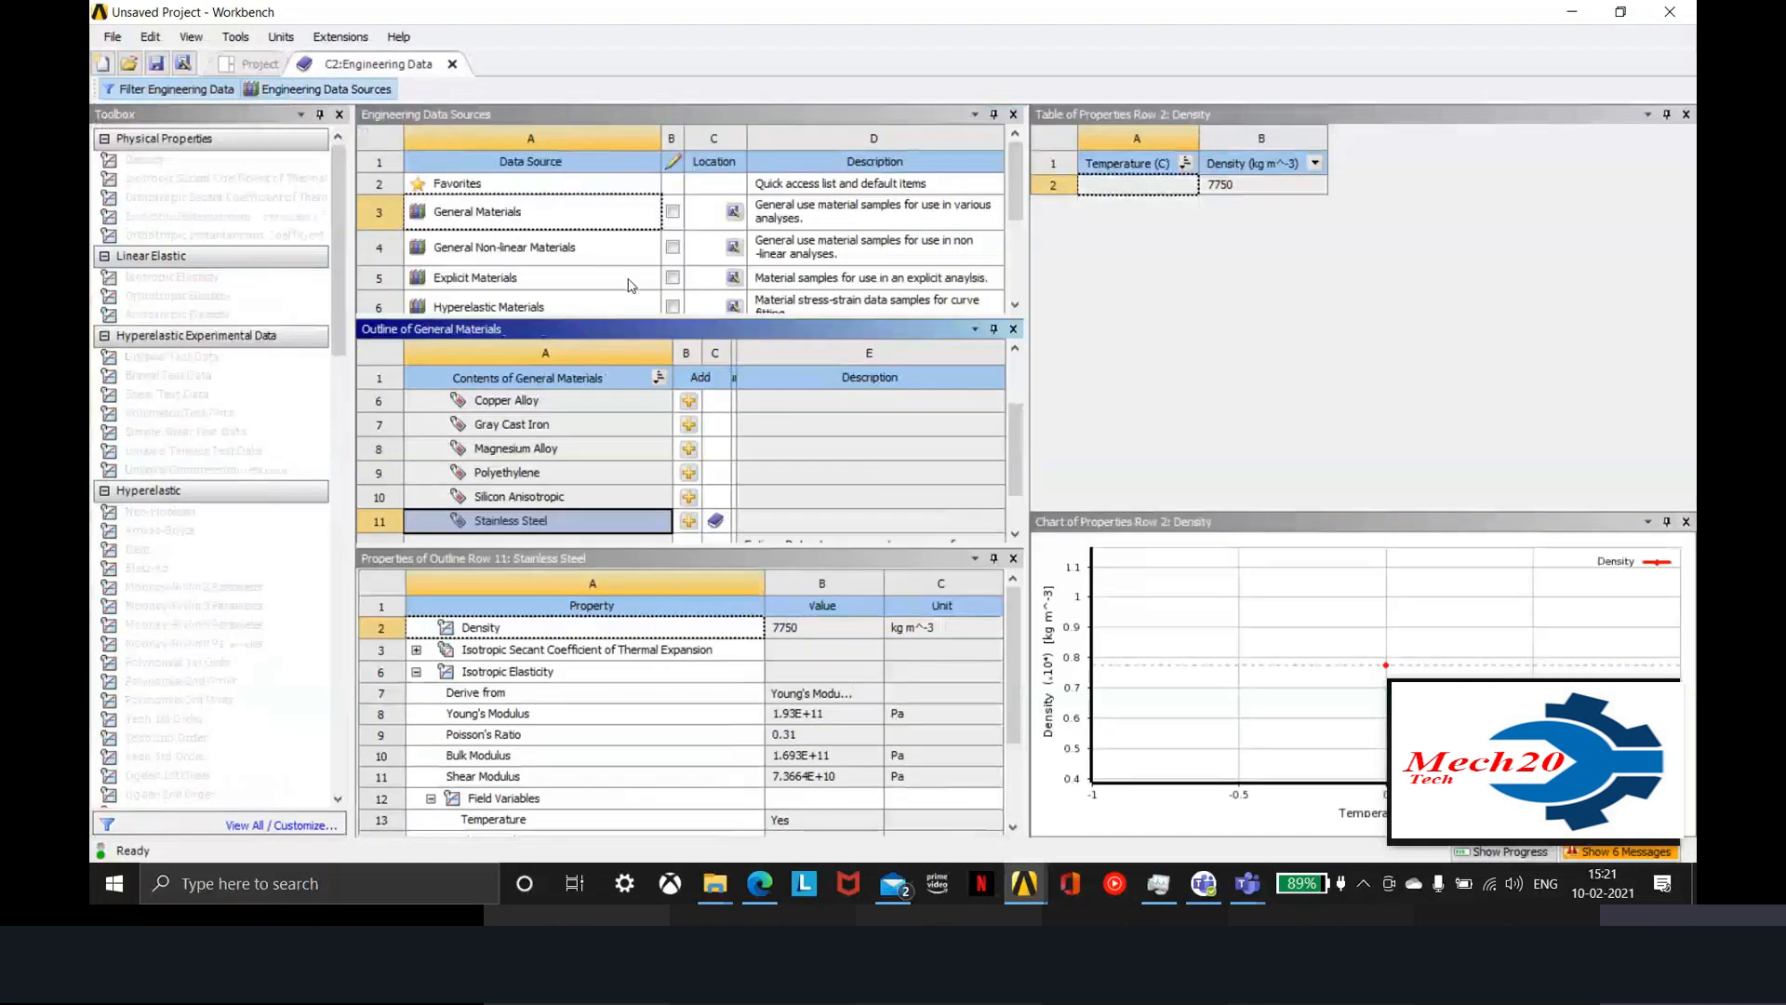
scroll(533, 437, "up", 2)
left_click(687, 449)
left_click(321, 89)
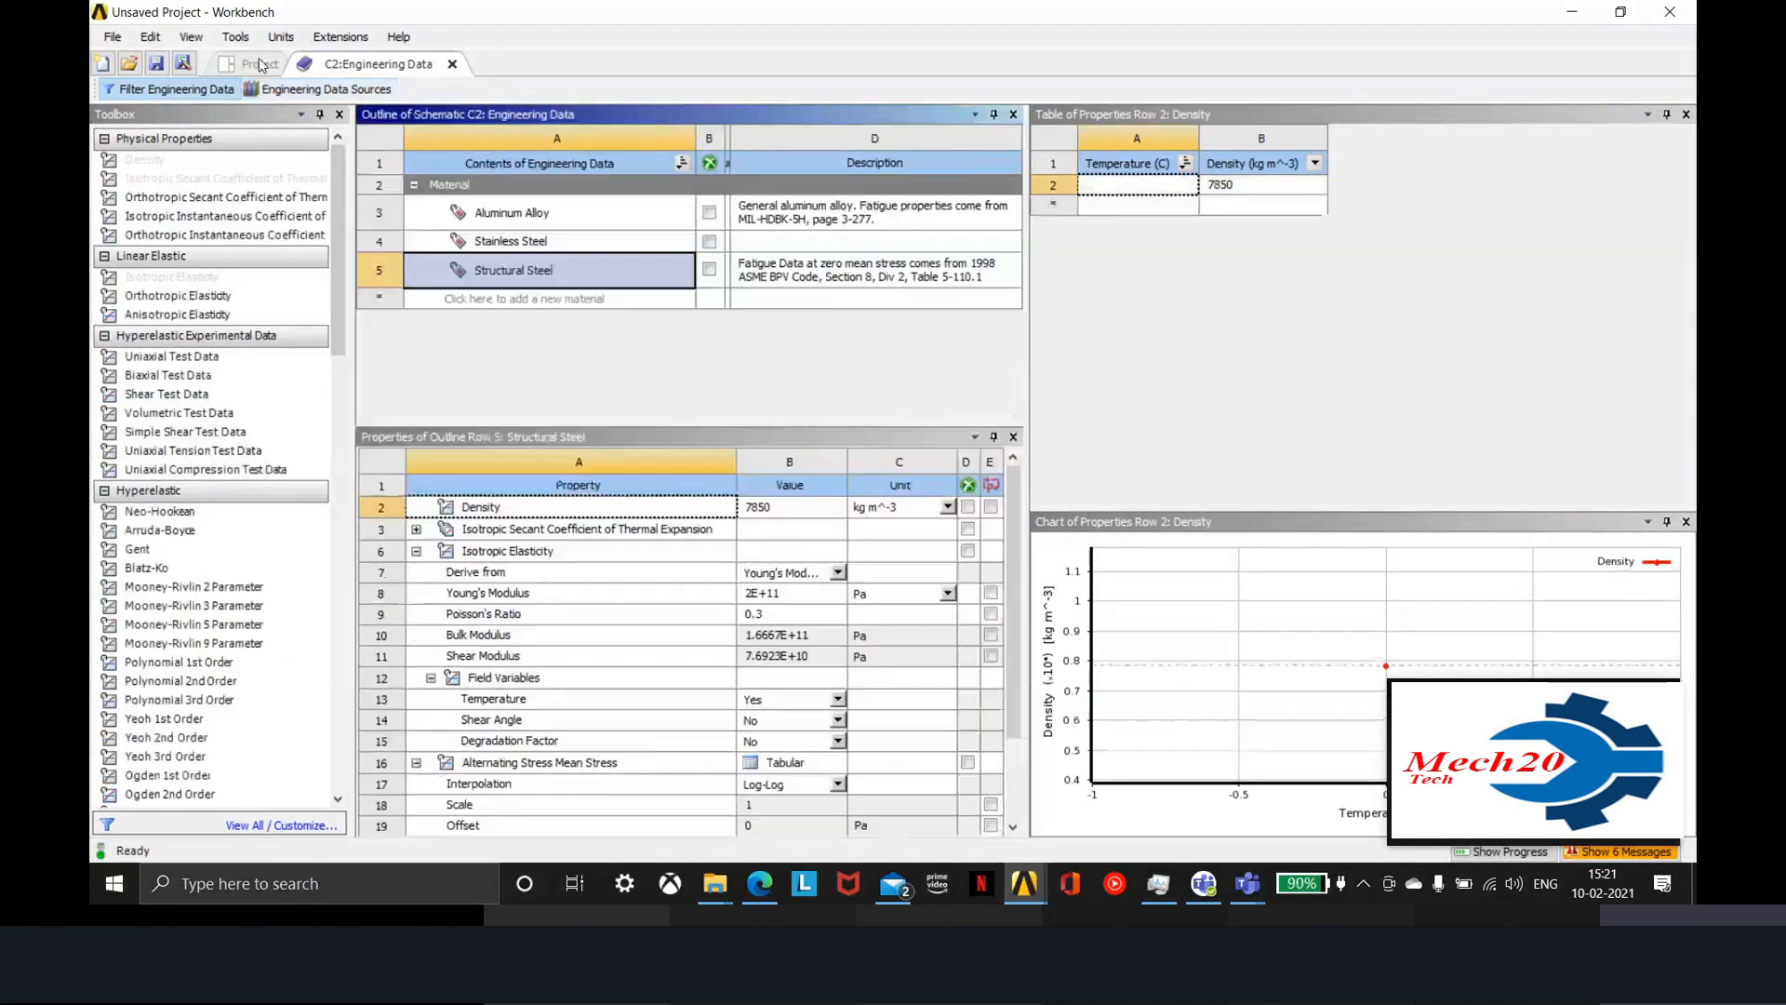
Return to the project schematic and reopen the Static Structural model in Mechanical, agreeing to read the upstream data
left_click(254, 65)
double_click(1017, 270)
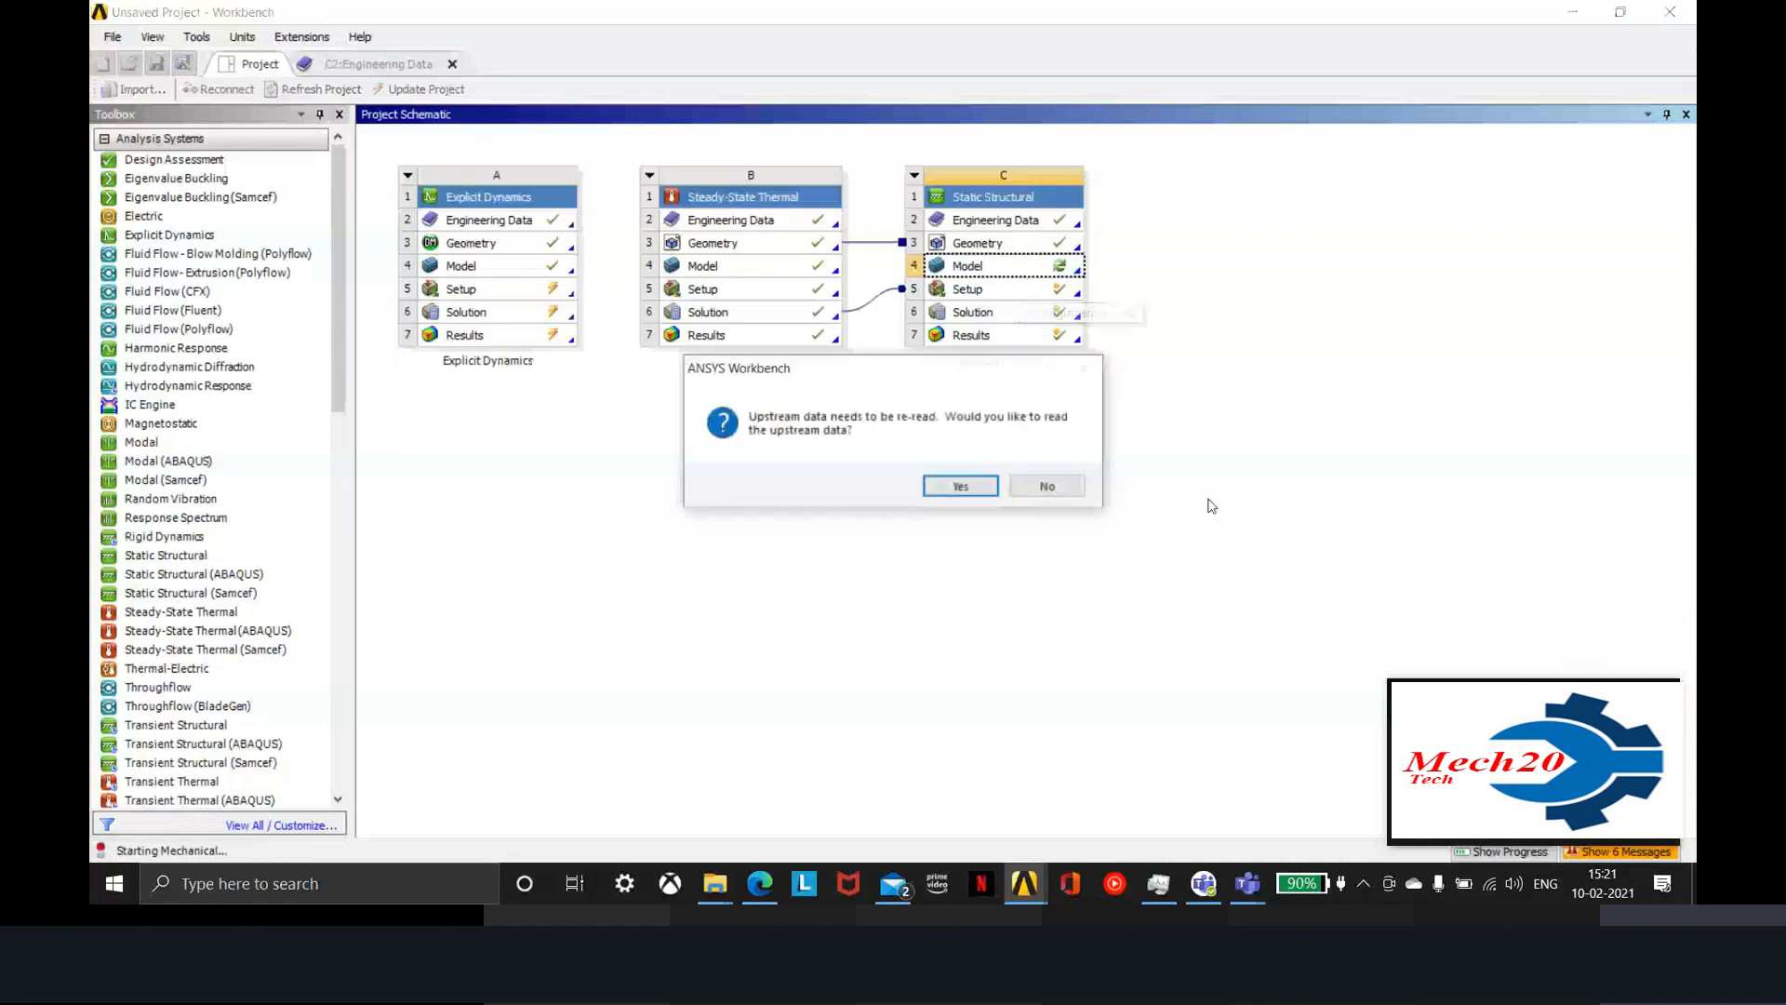
left_click(981, 495)
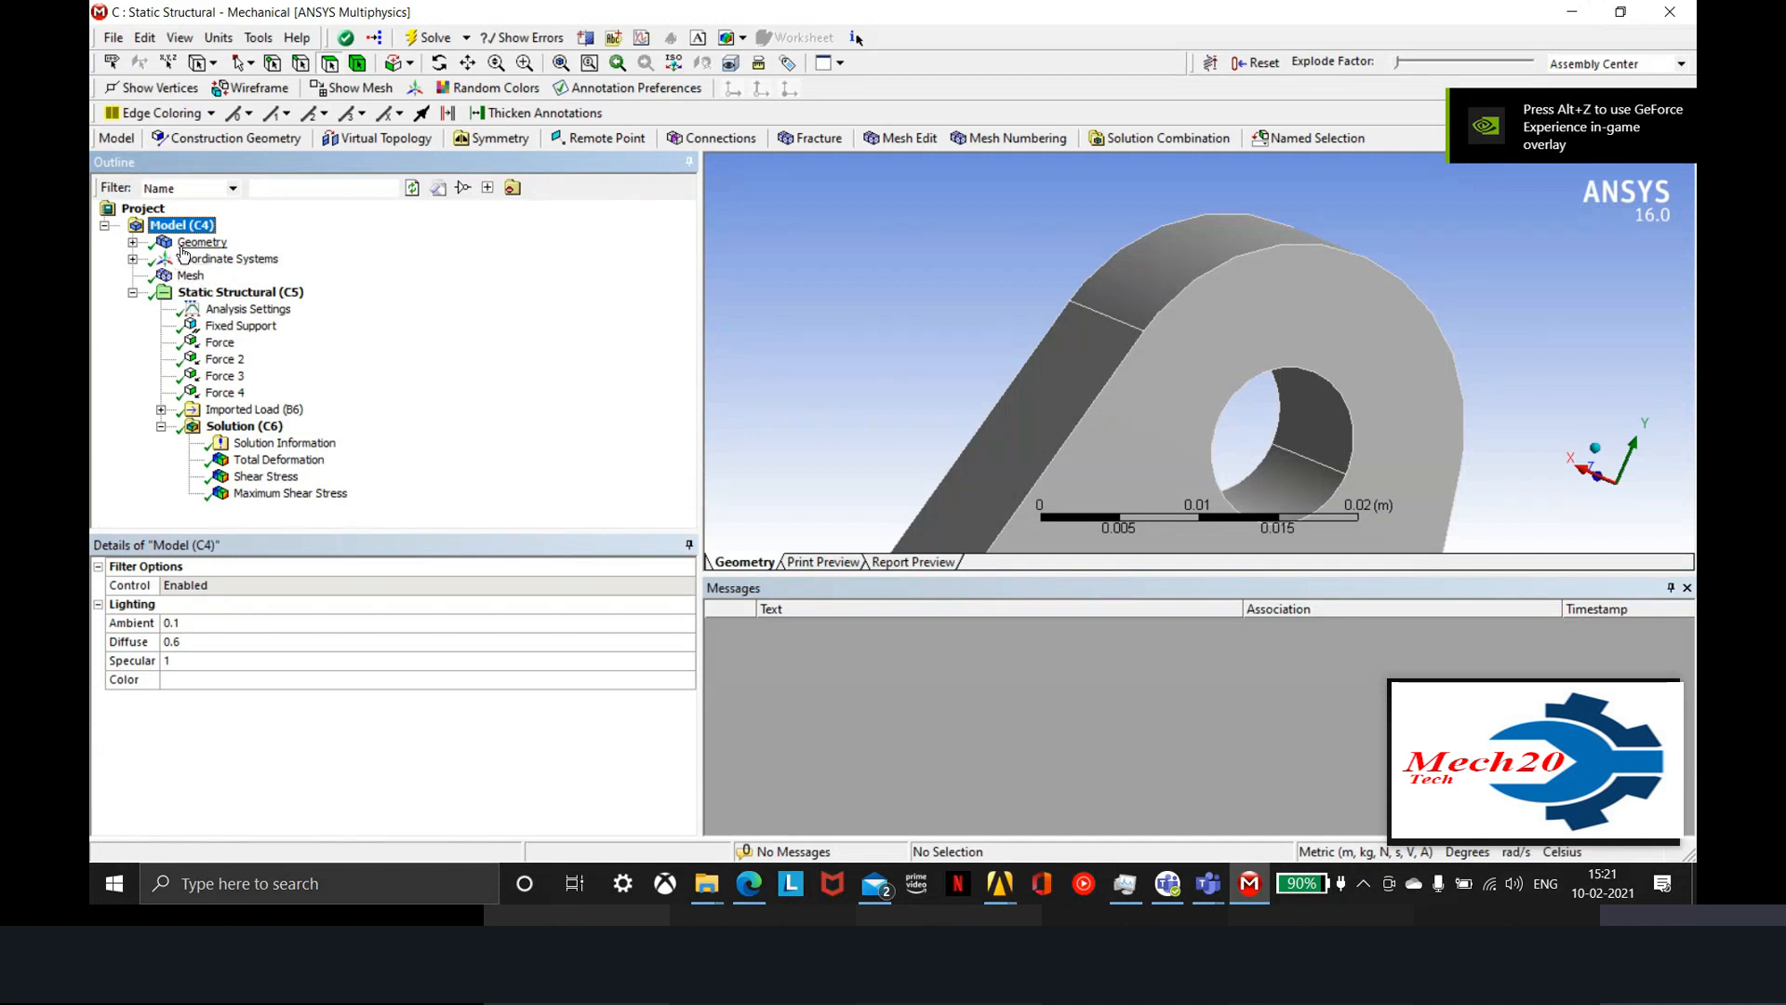
Assign Stainless Steel as the material of Part 1 and solve the static structural analysis again
double_click(201, 242)
left_click(222, 259)
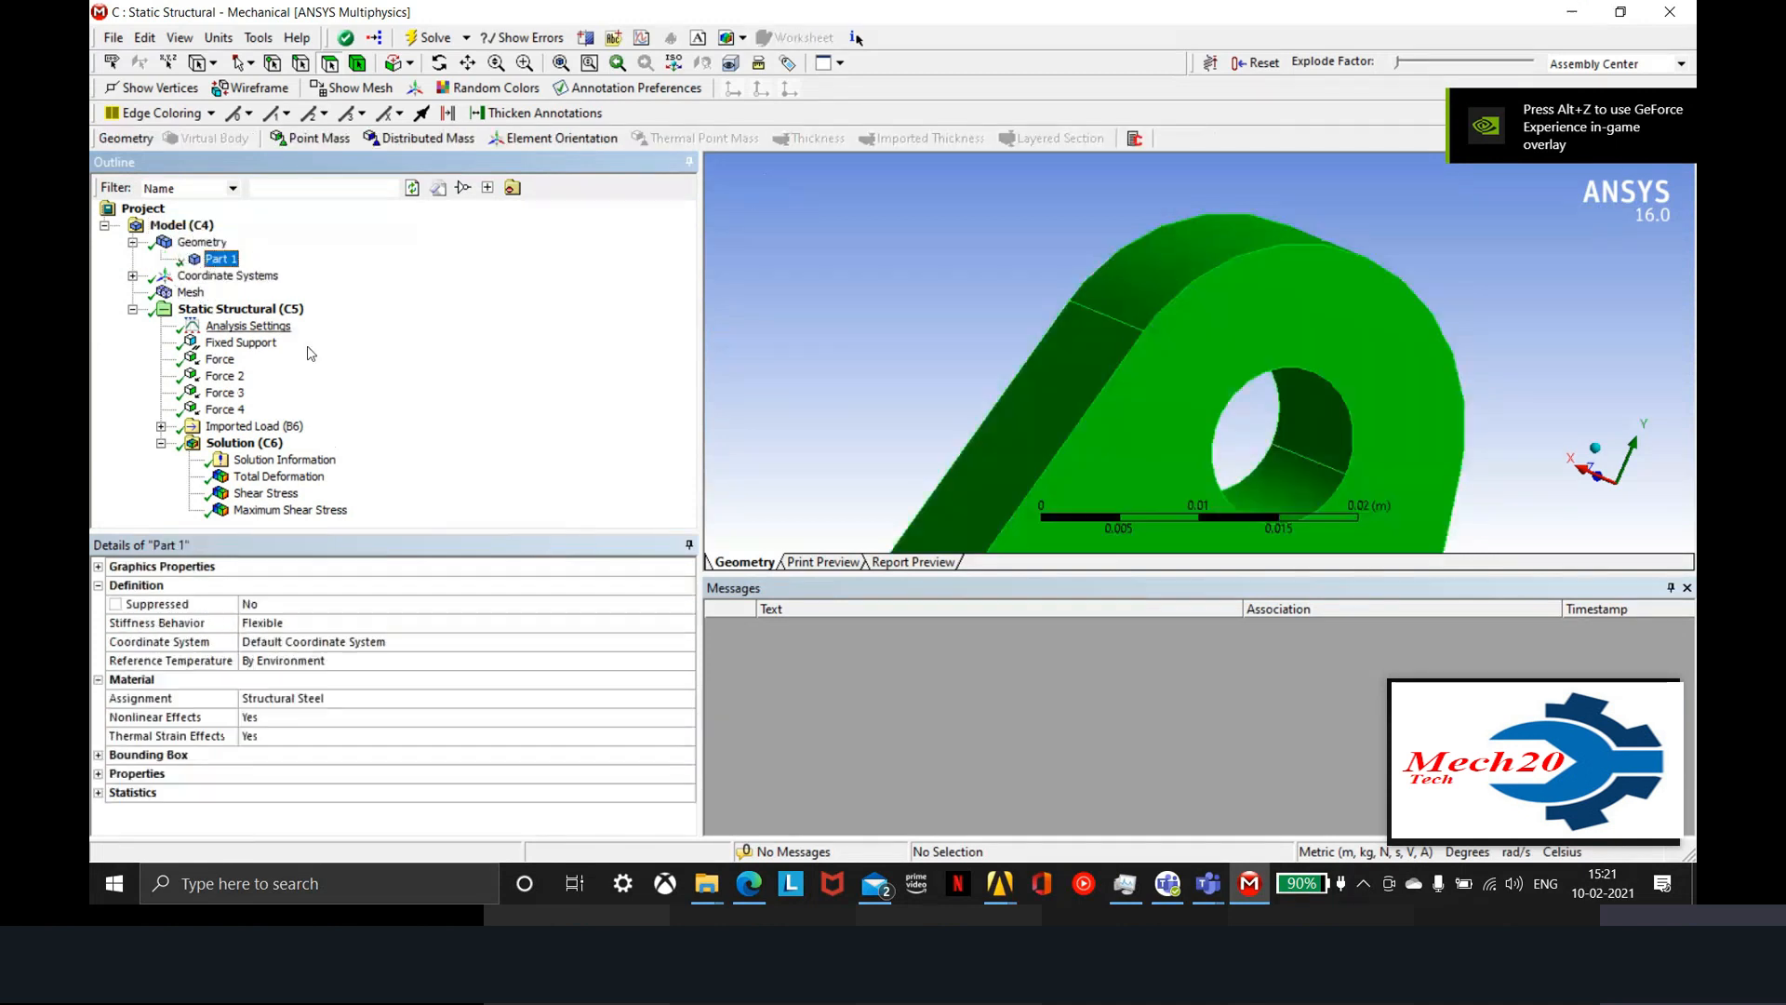
left_click(684, 702)
left_click(684, 702)
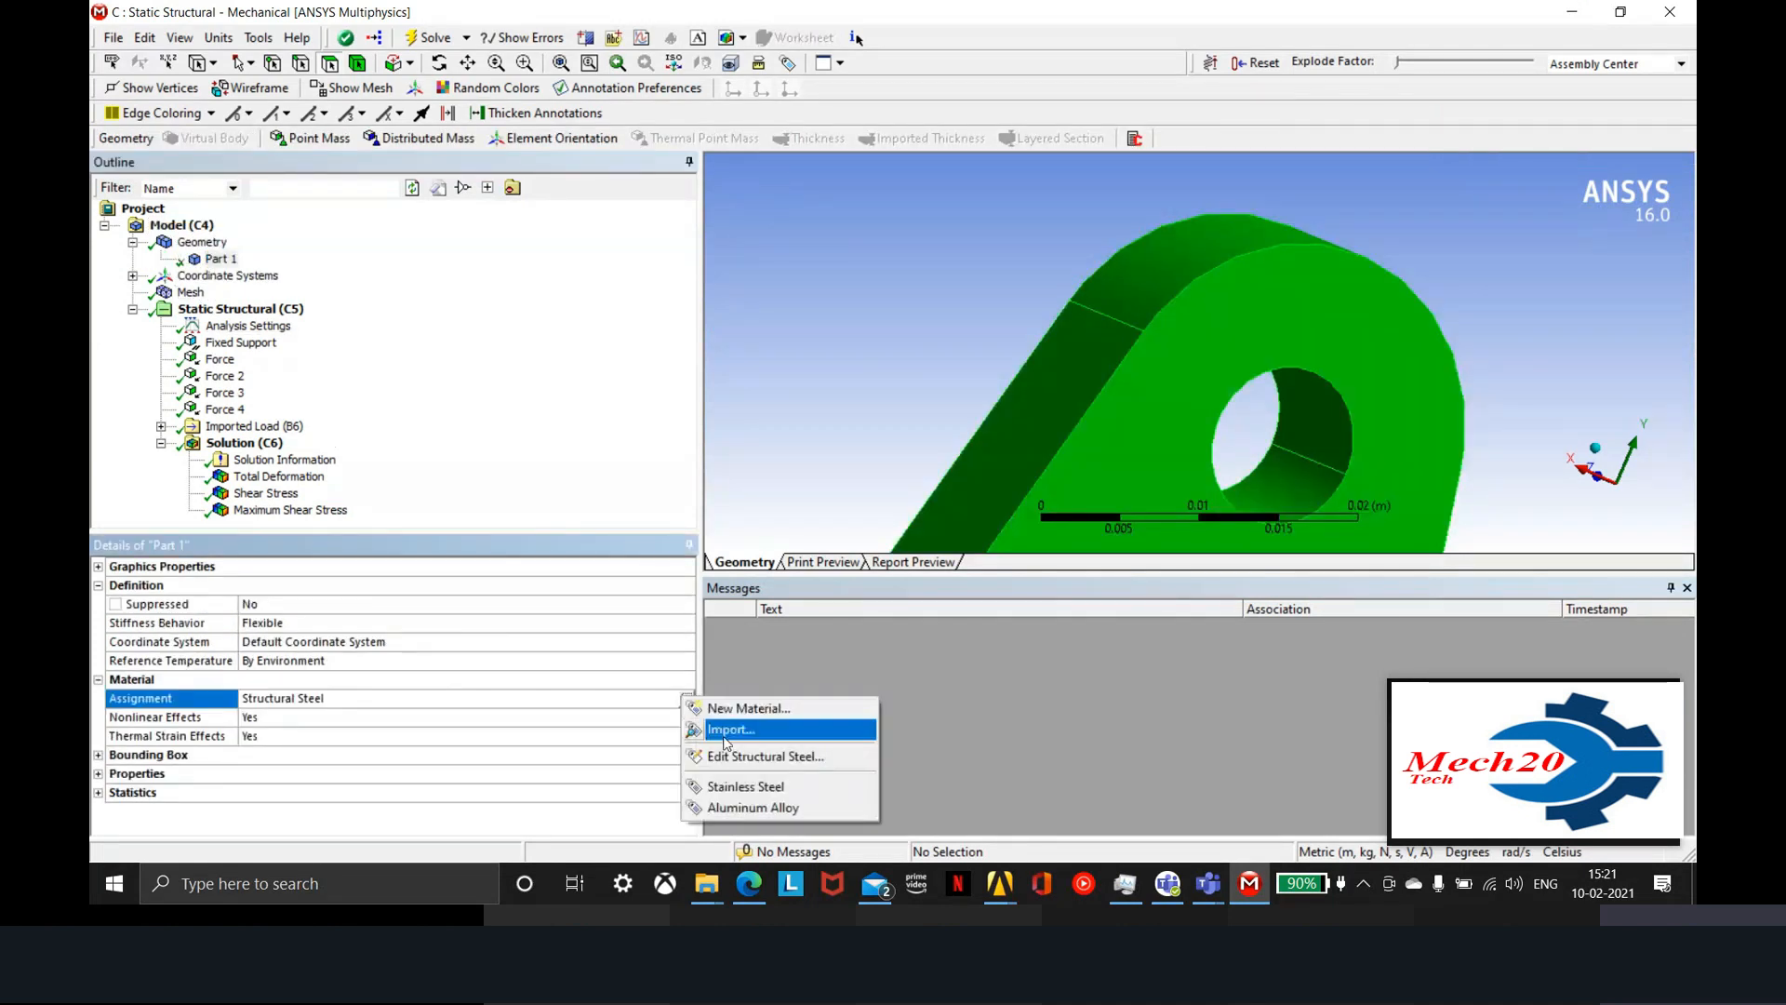
left_click(740, 787)
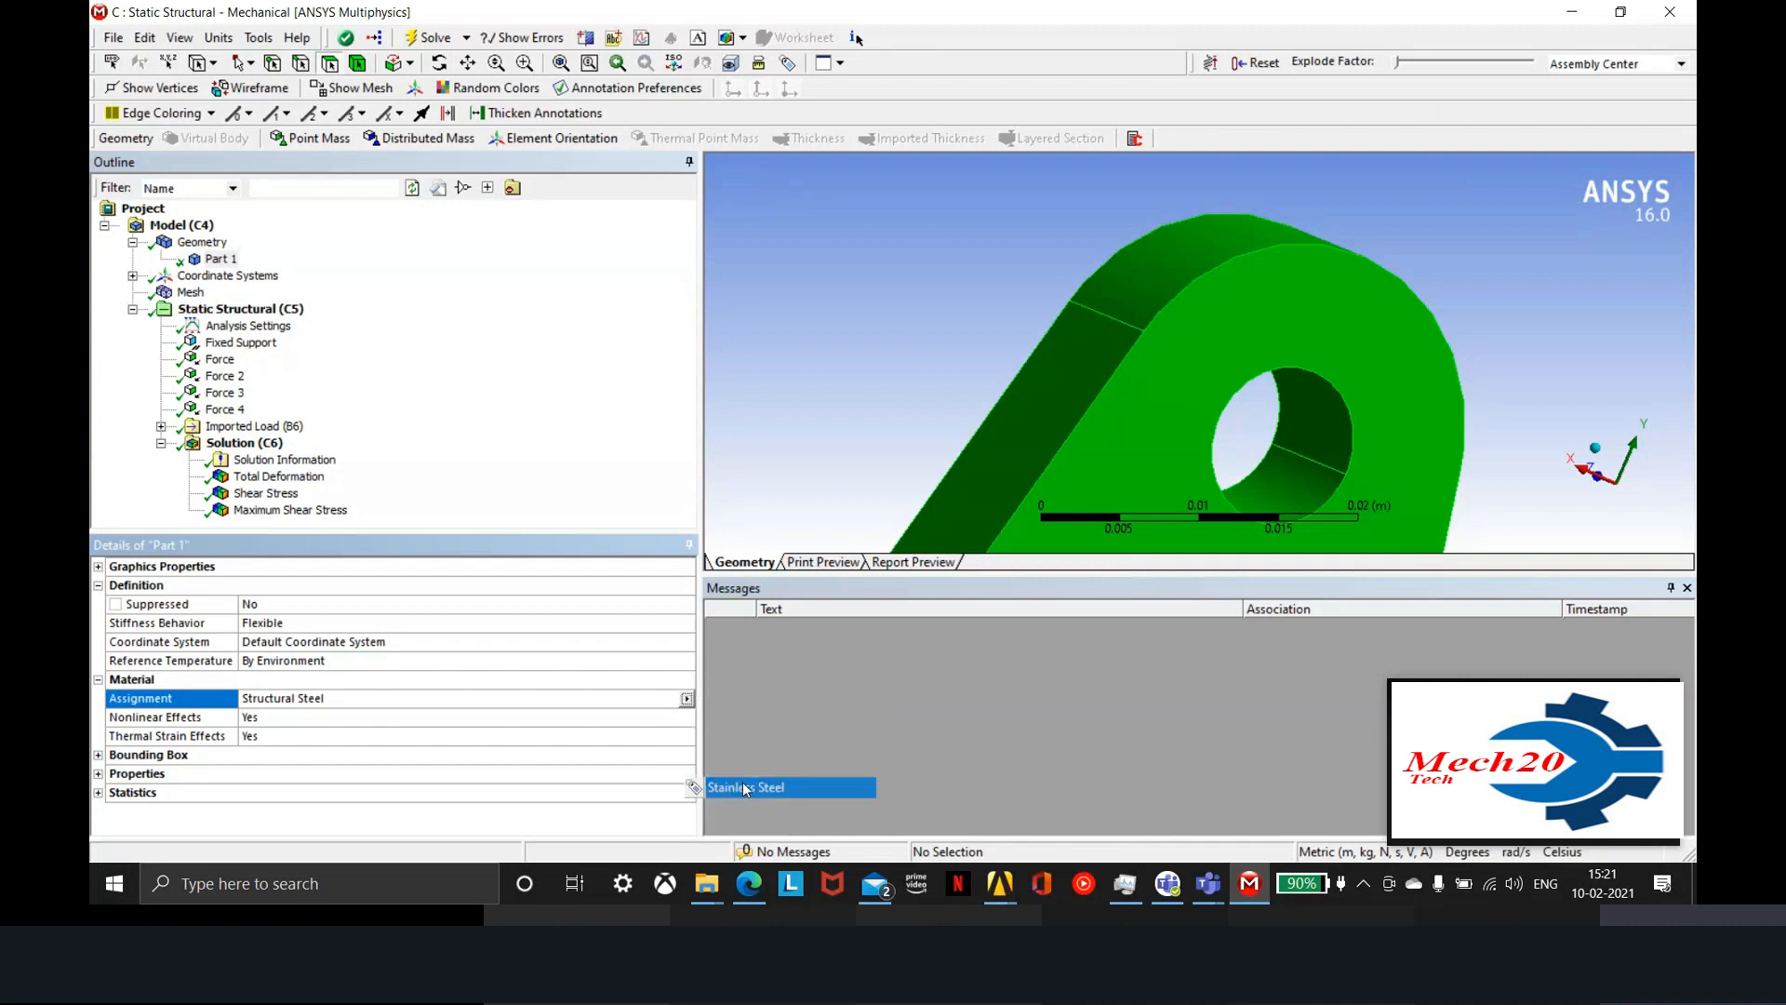
left_click(434, 39)
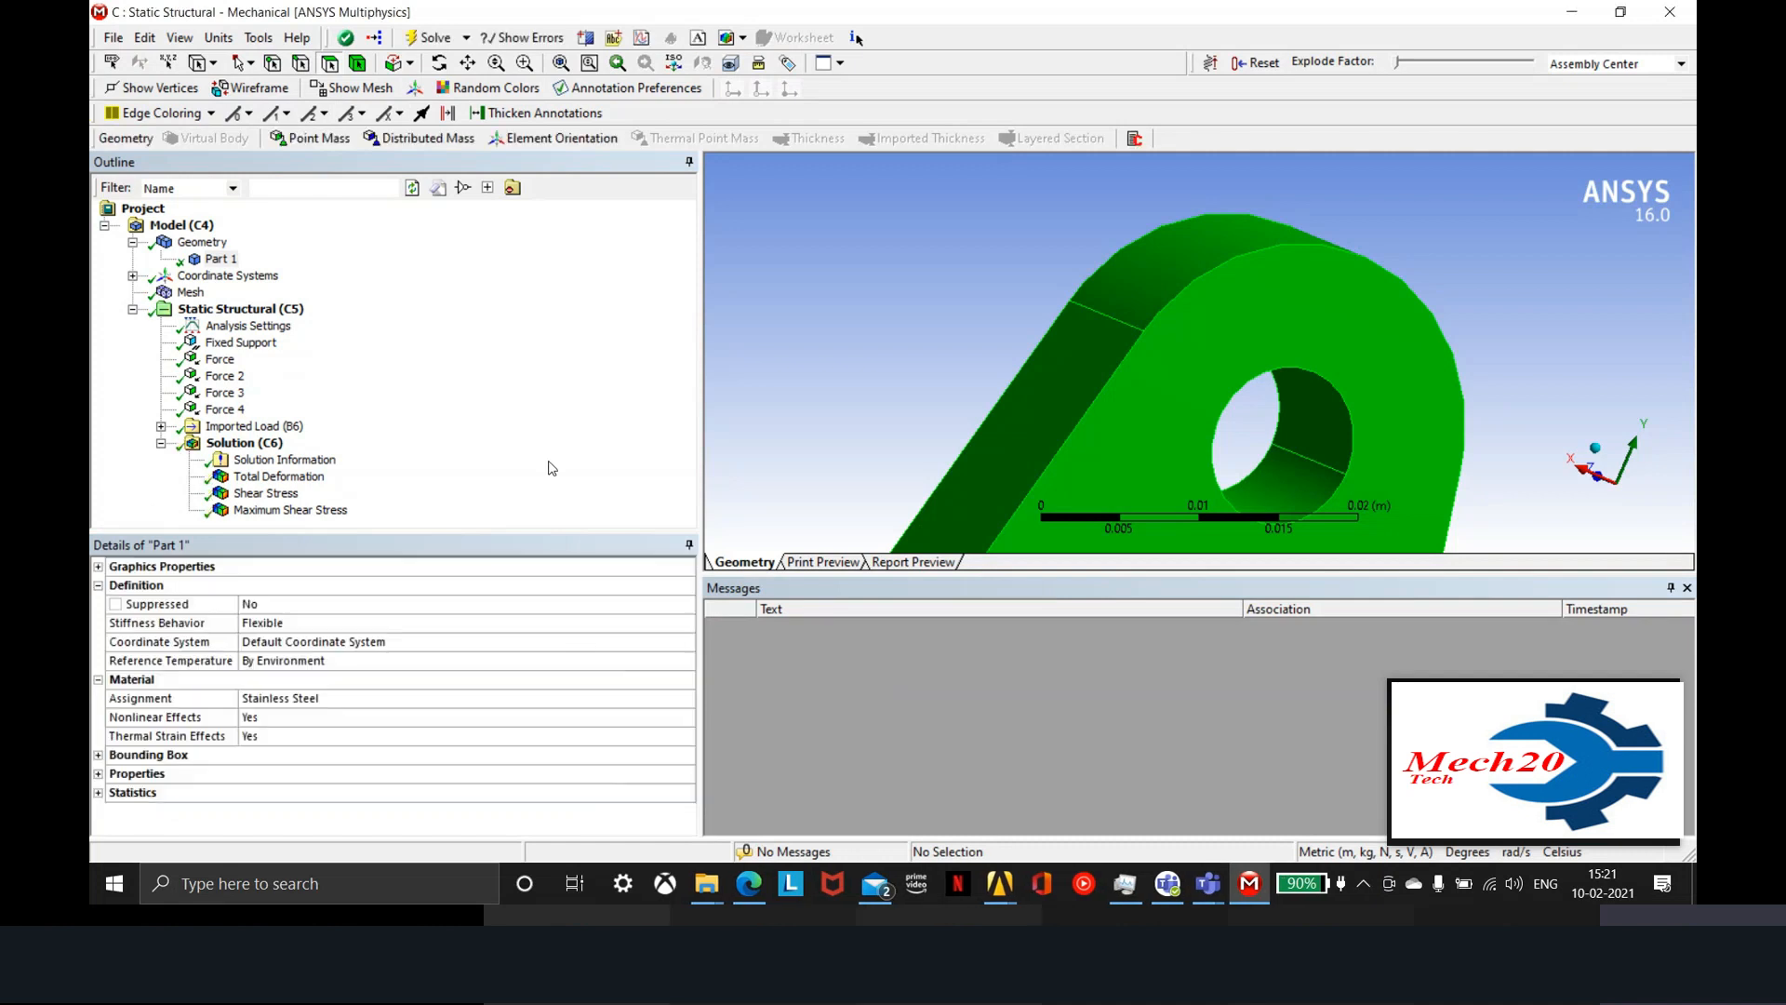
Display the re-solved Total Deformation result and inspect it around the arm hole and over the whole hub
left_click(278, 476)
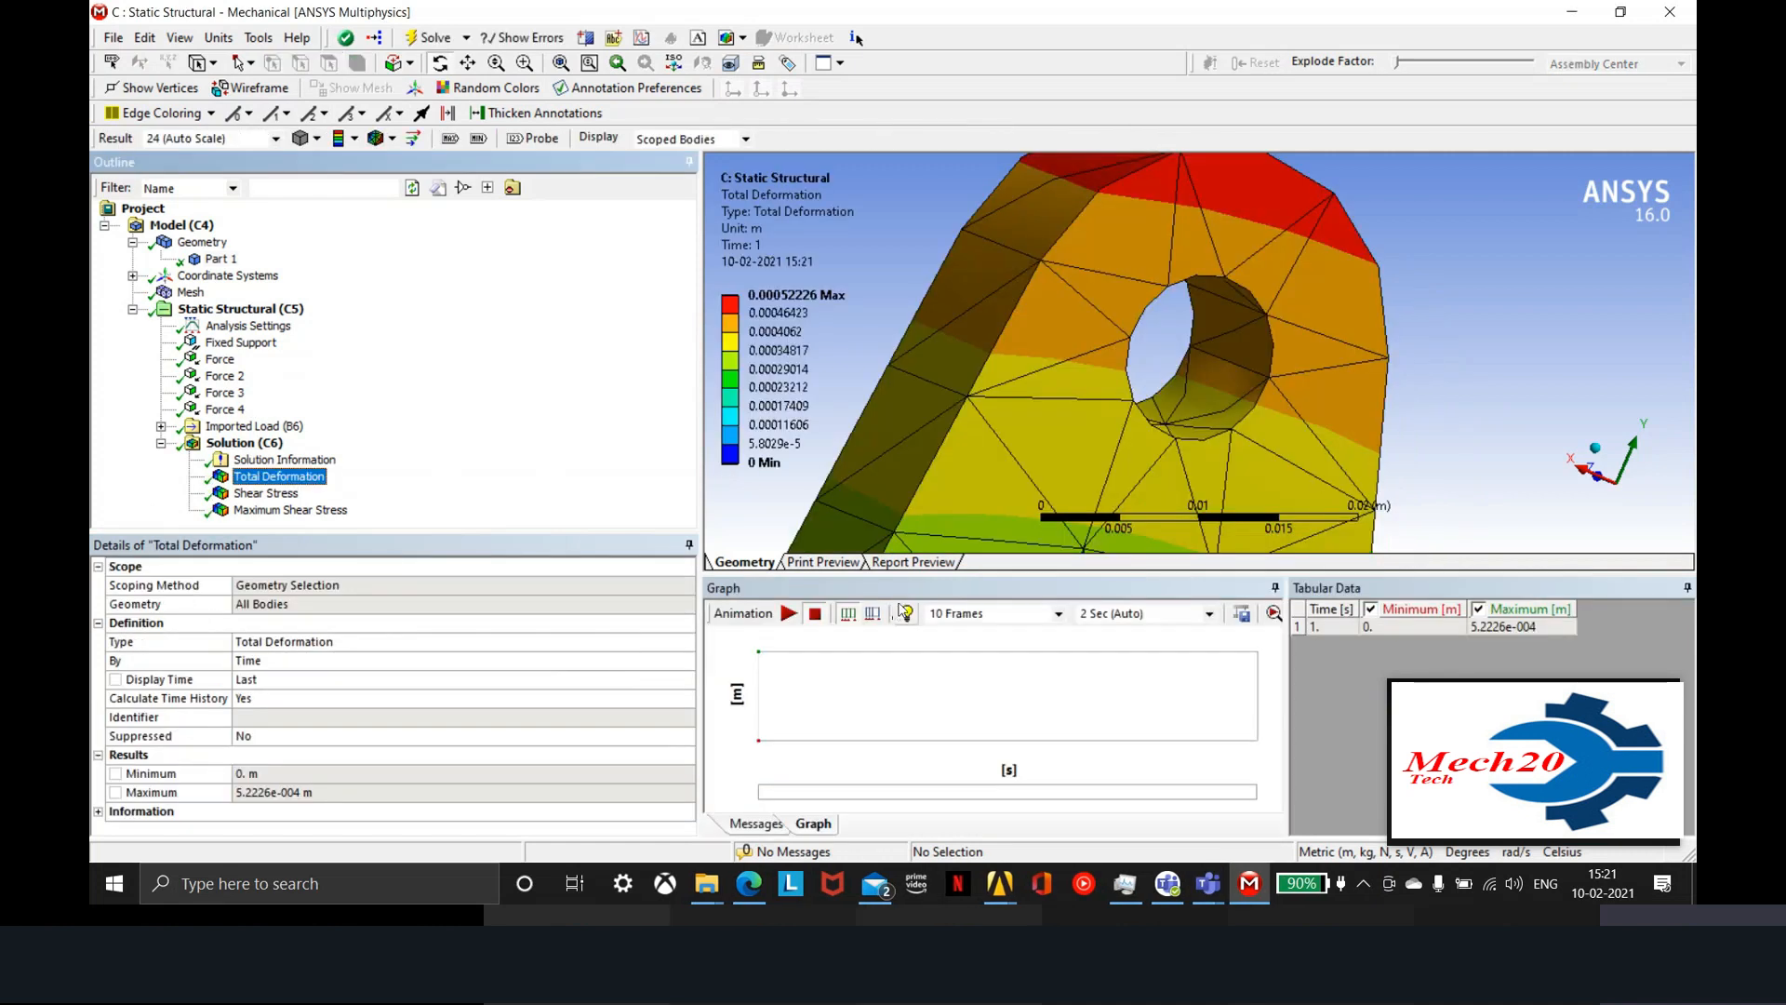
right_click_drag(1018, 296, 1273, 428)
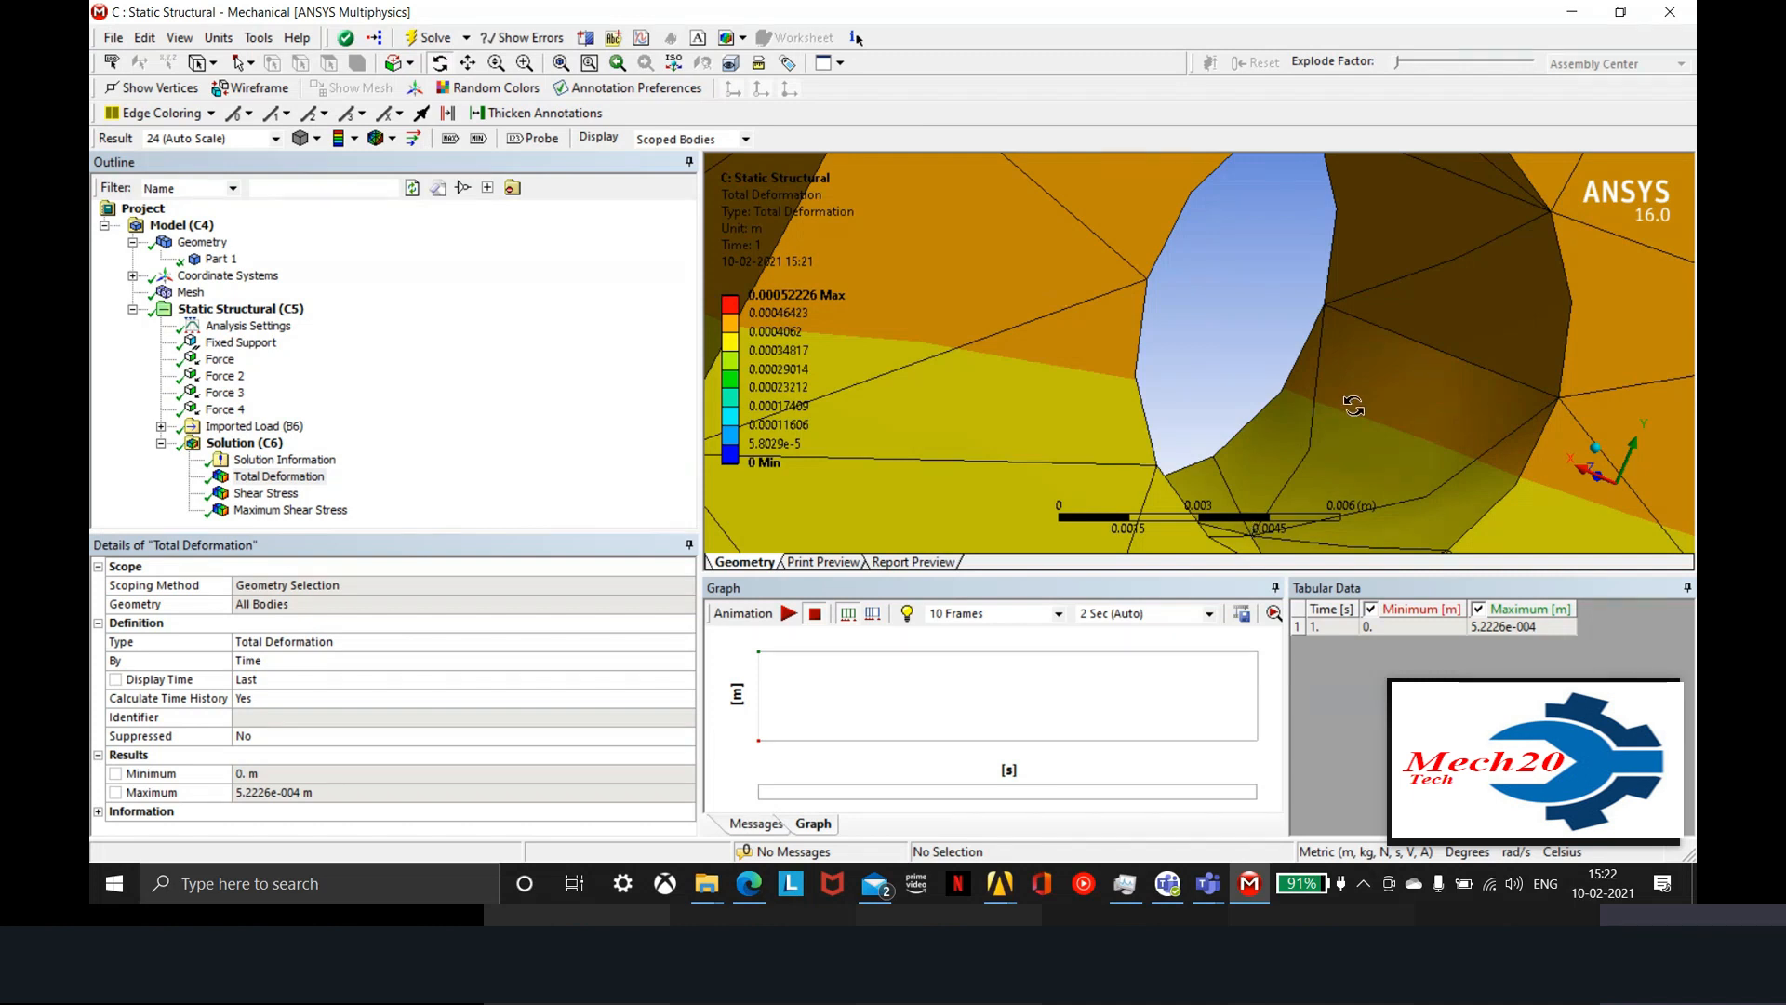
scroll(1291, 405, "down", 5)
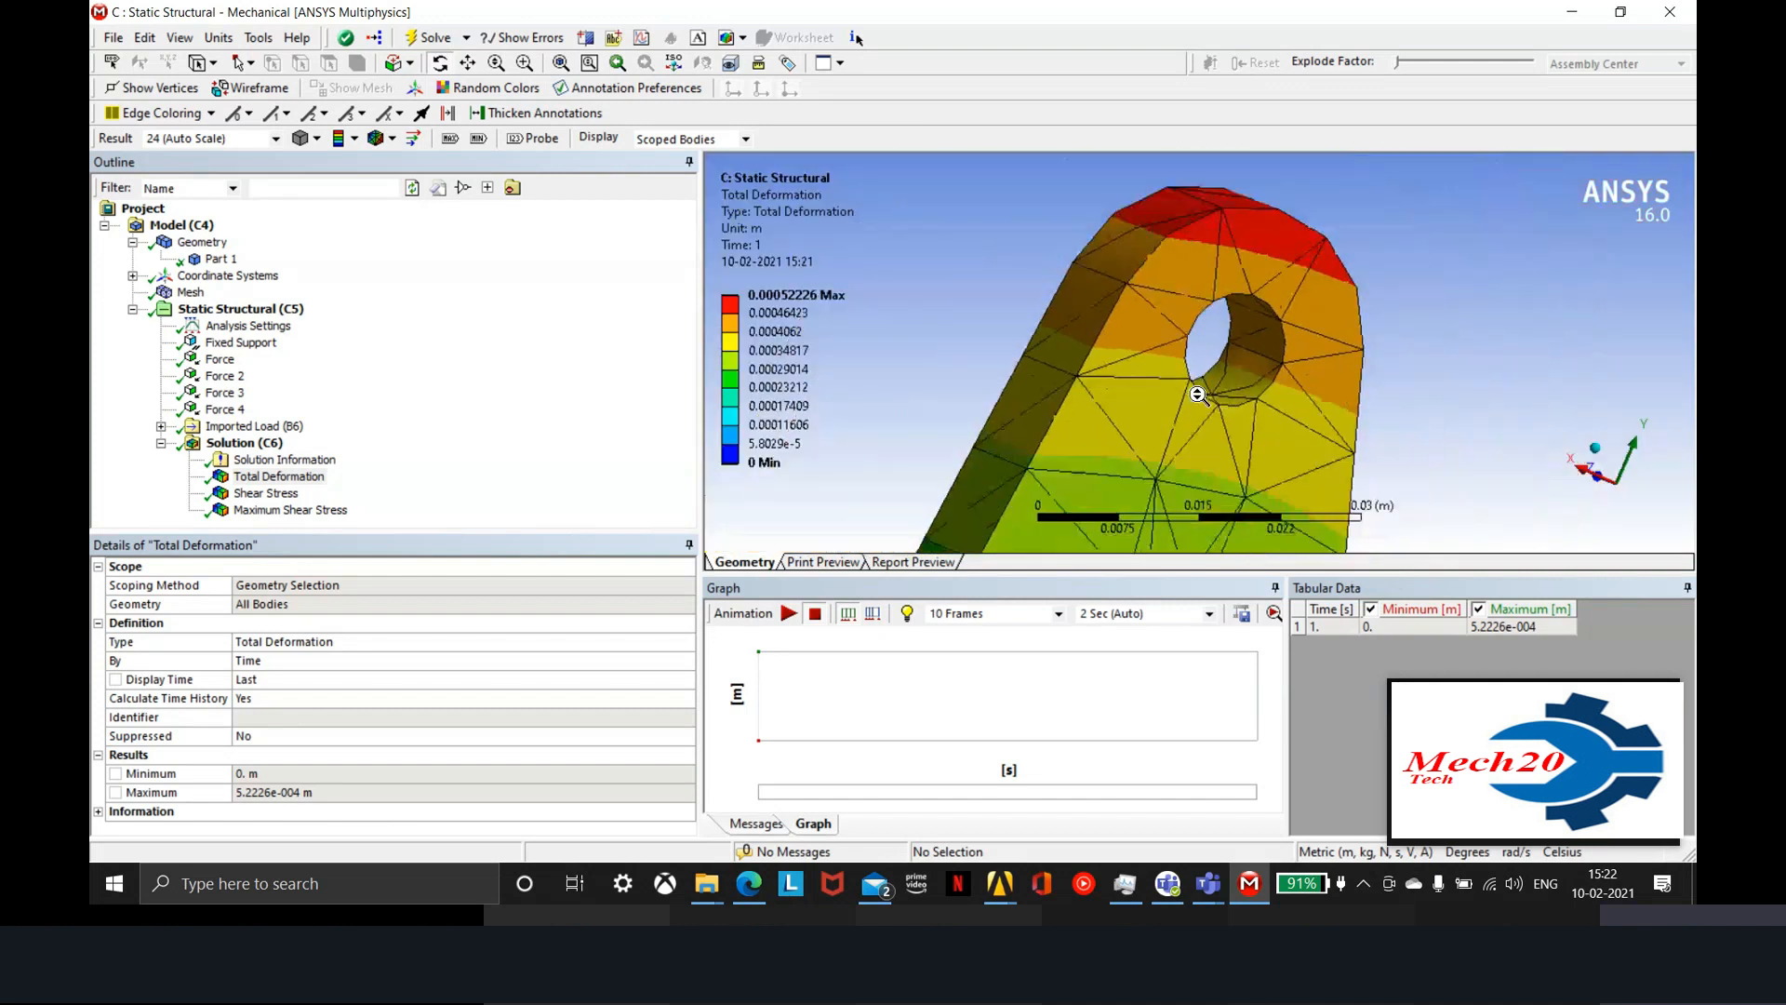
scroll(1203, 390, "down", 3)
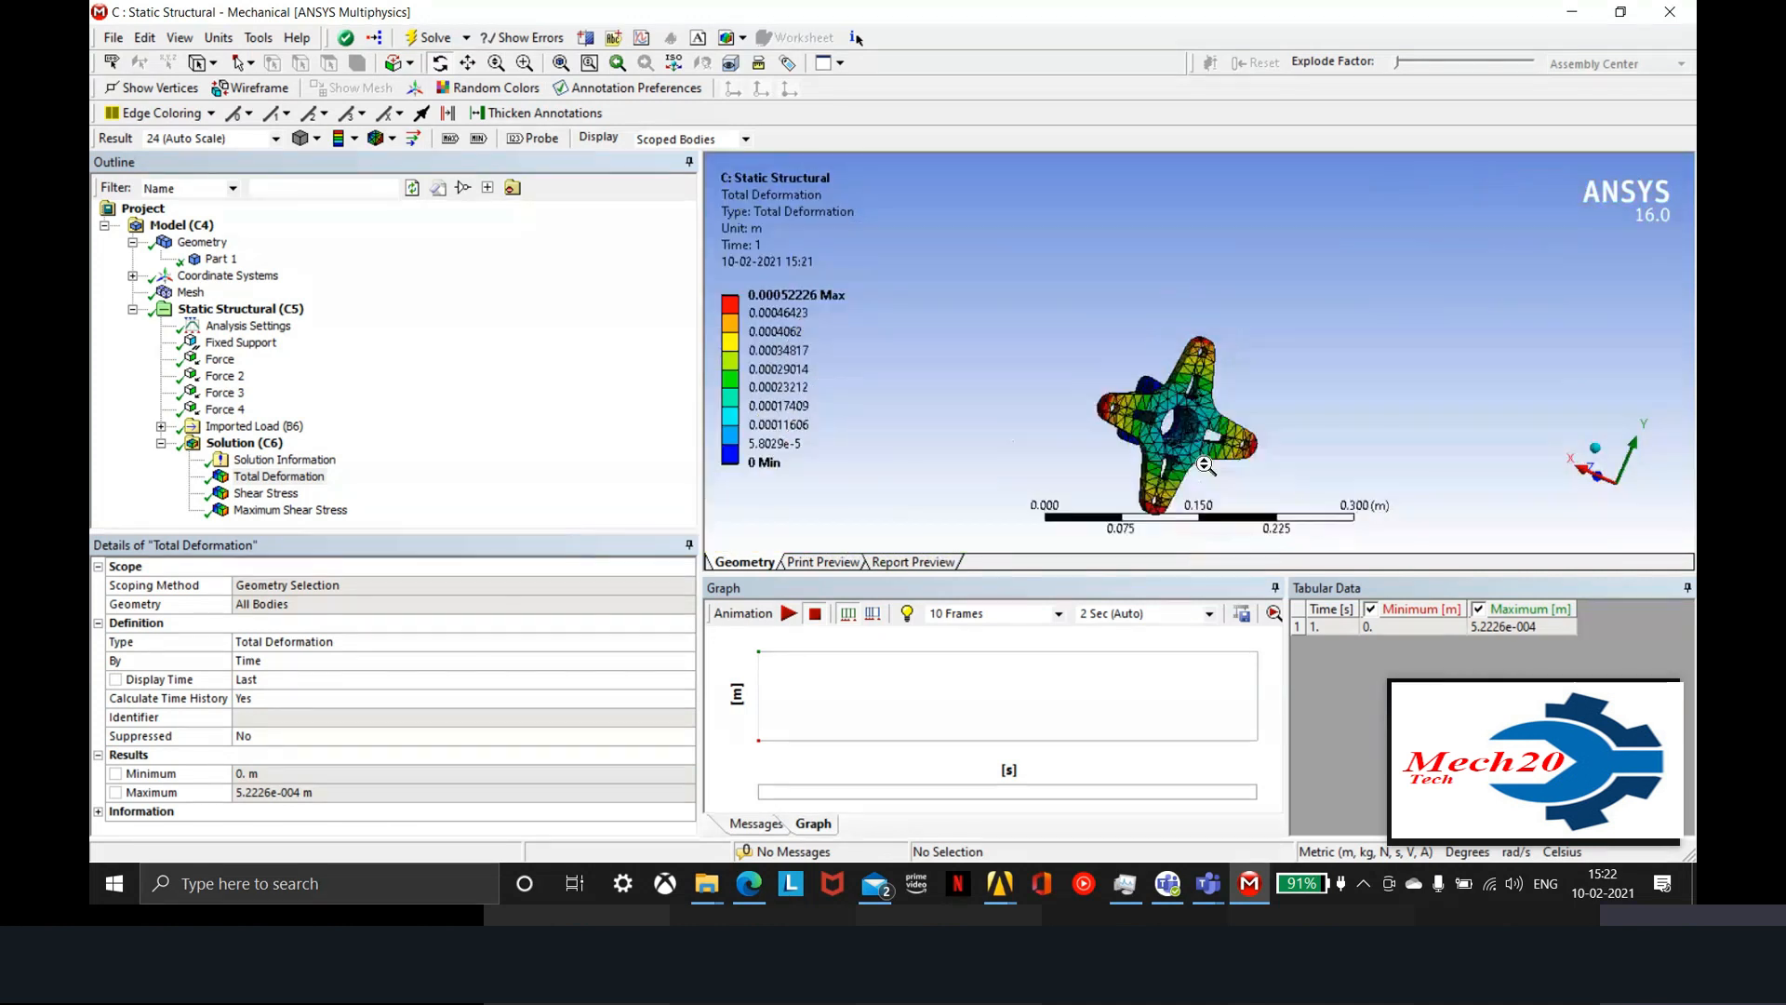
left_click_drag(1205, 465, 1209, 373)
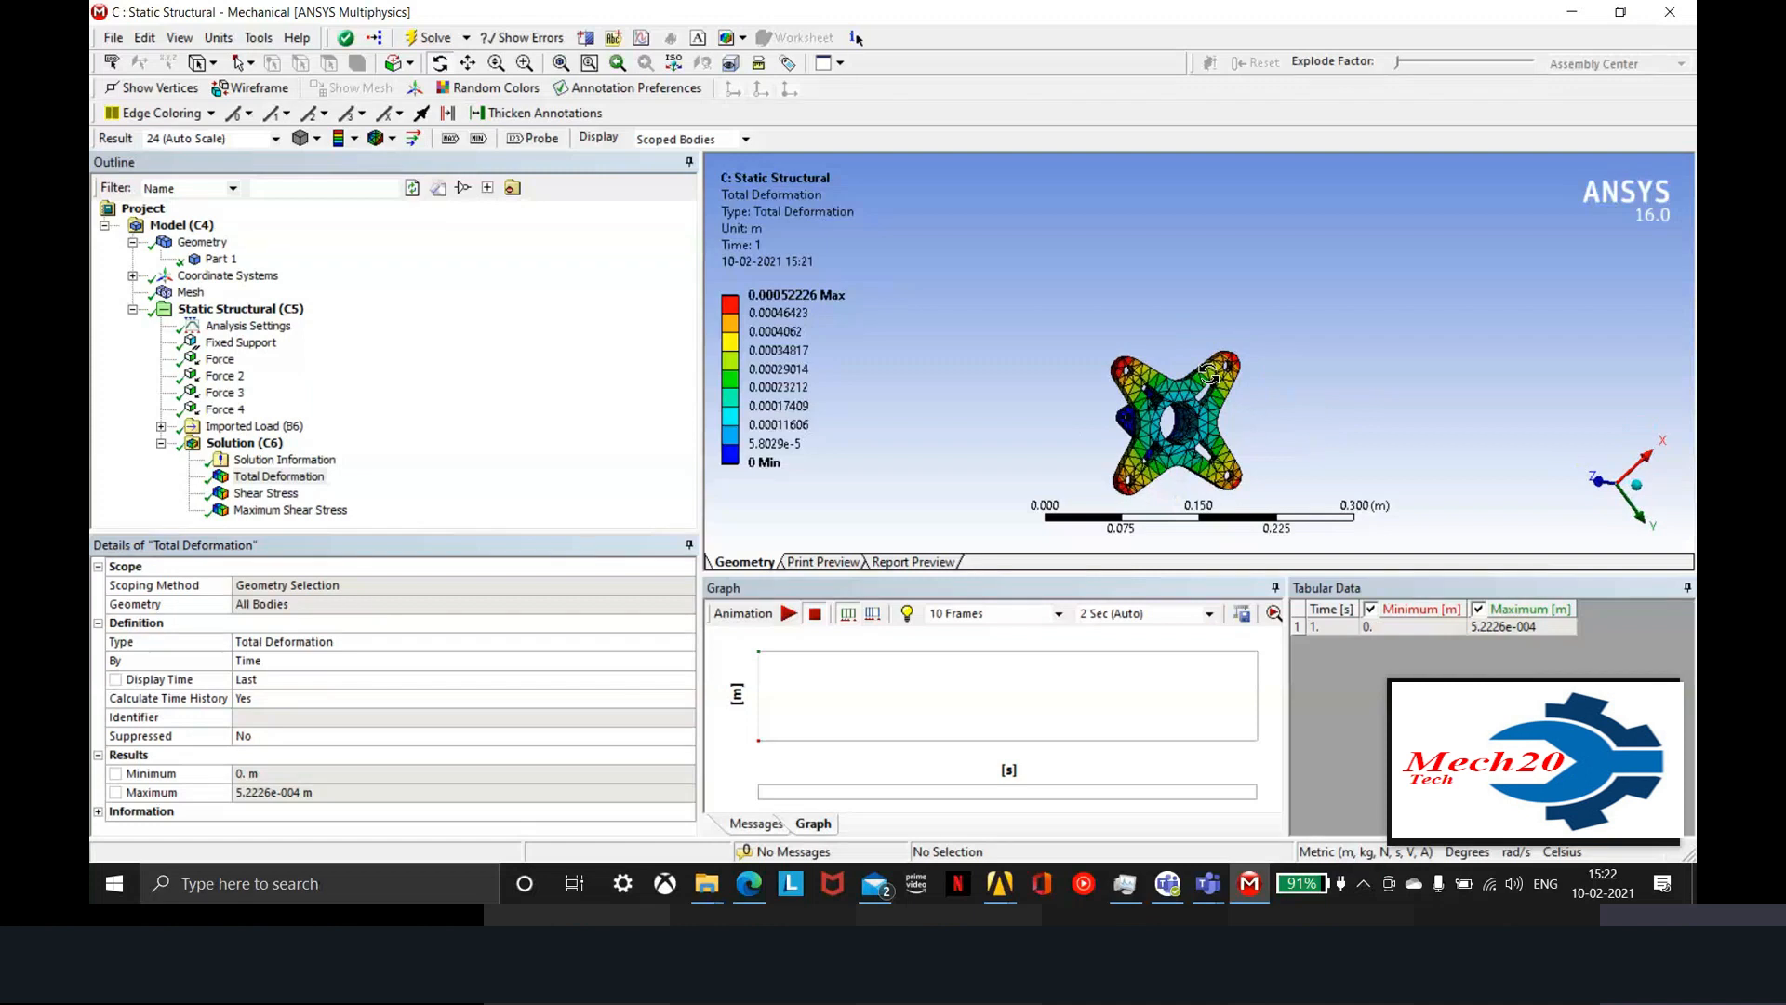